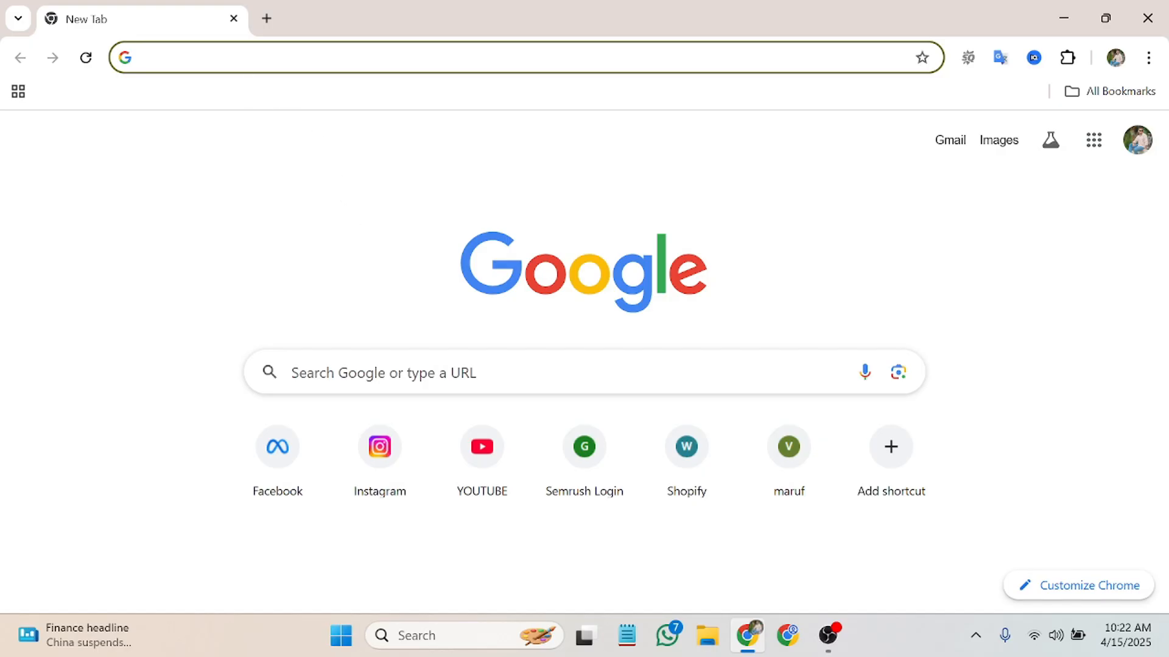
# Step: Open the Ads Manager campaigns page and start creating a new campaign
pyautogui.write('a')
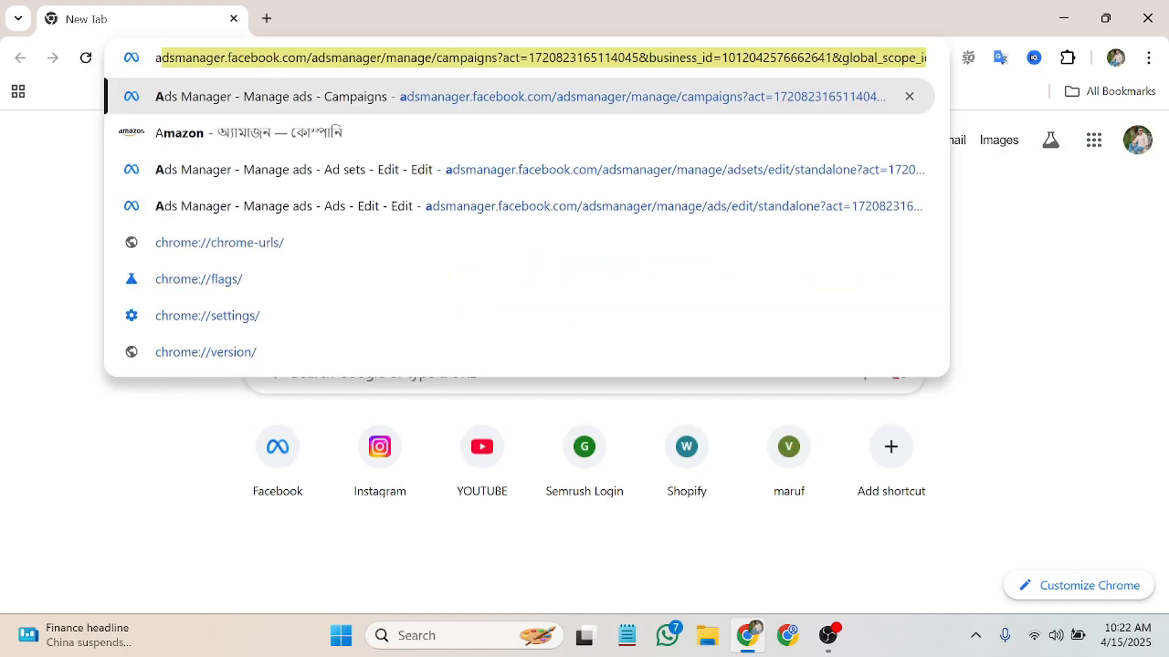
pyautogui.press('Return')
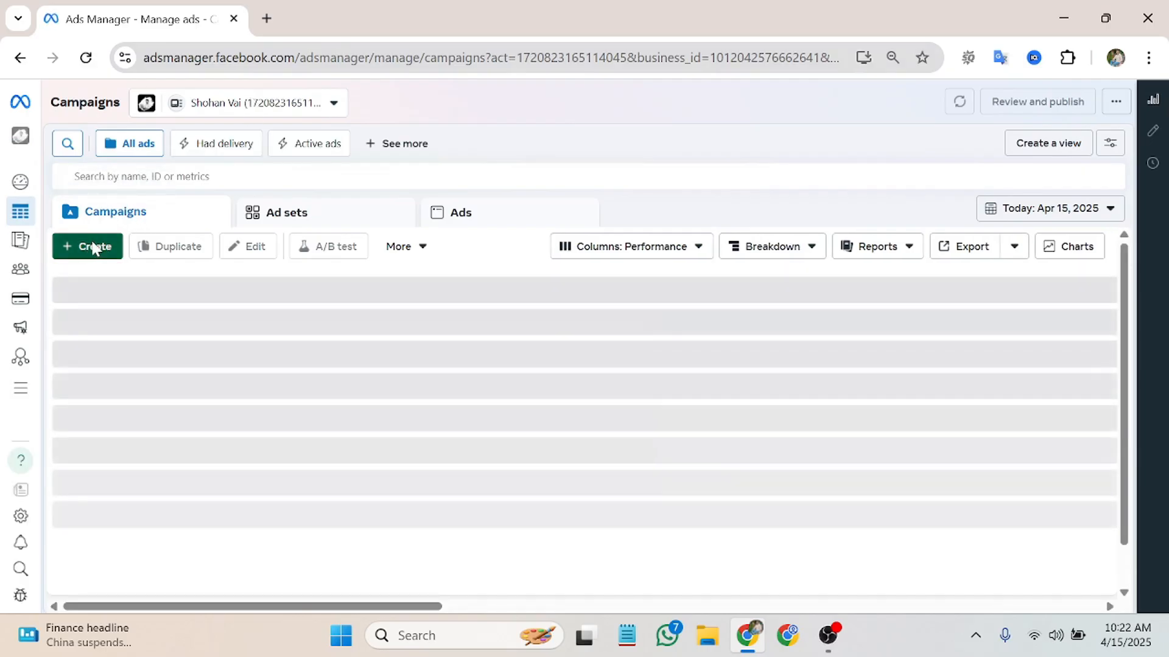
pyautogui.click(94, 246)
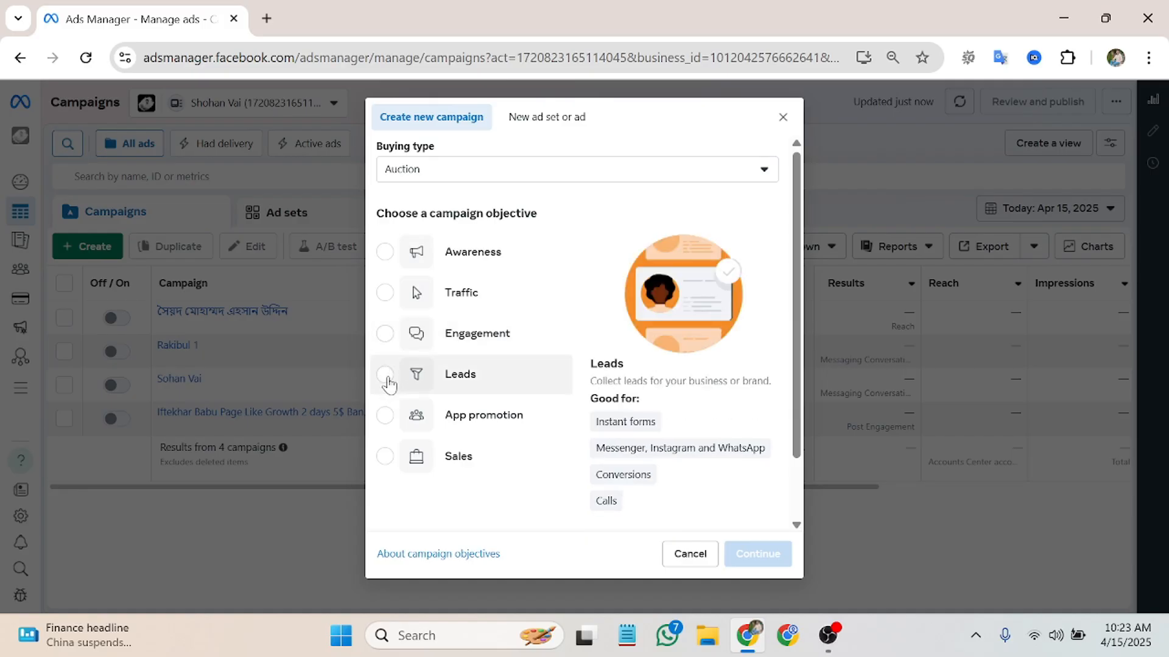
# Step: Choose the Leads objective for the new campaign and set it up as a manual leads campaign
pyautogui.click(386, 377)
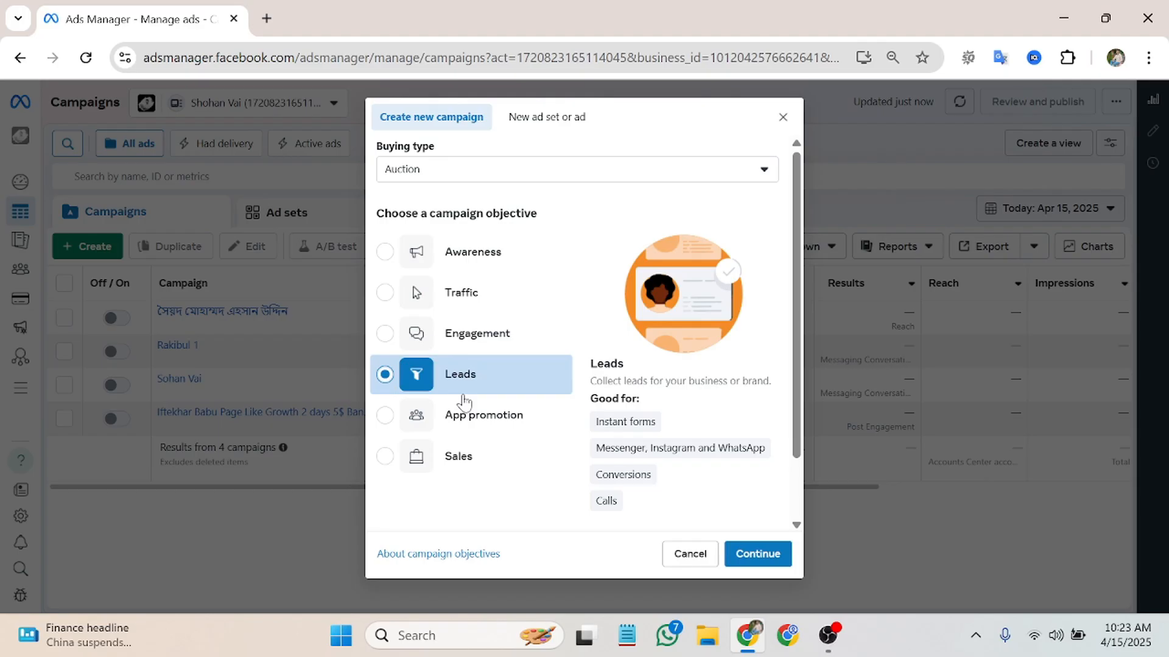
pyautogui.scroll(-1, 464, 402)
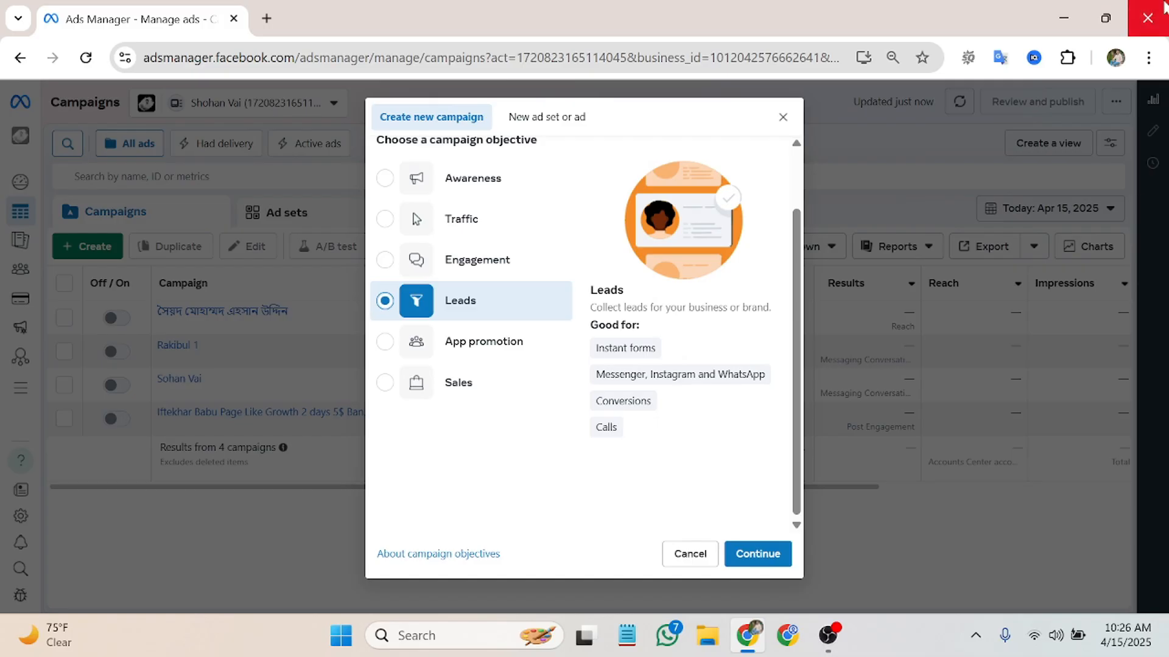
pyautogui.click(758, 555)
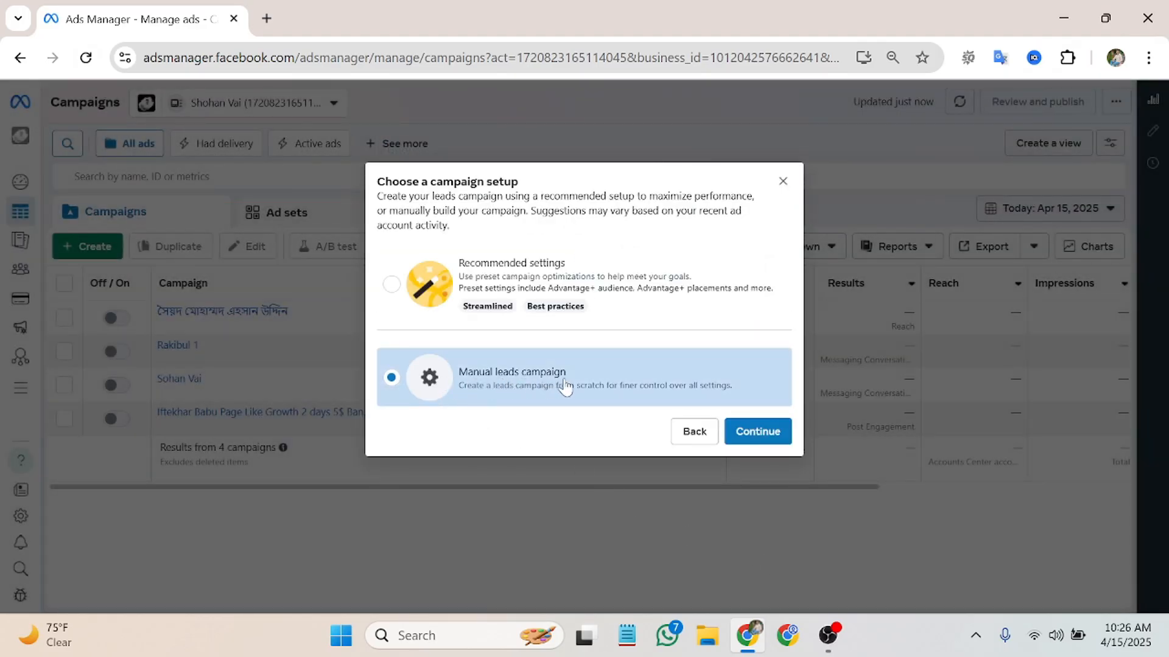
pyautogui.click(764, 434)
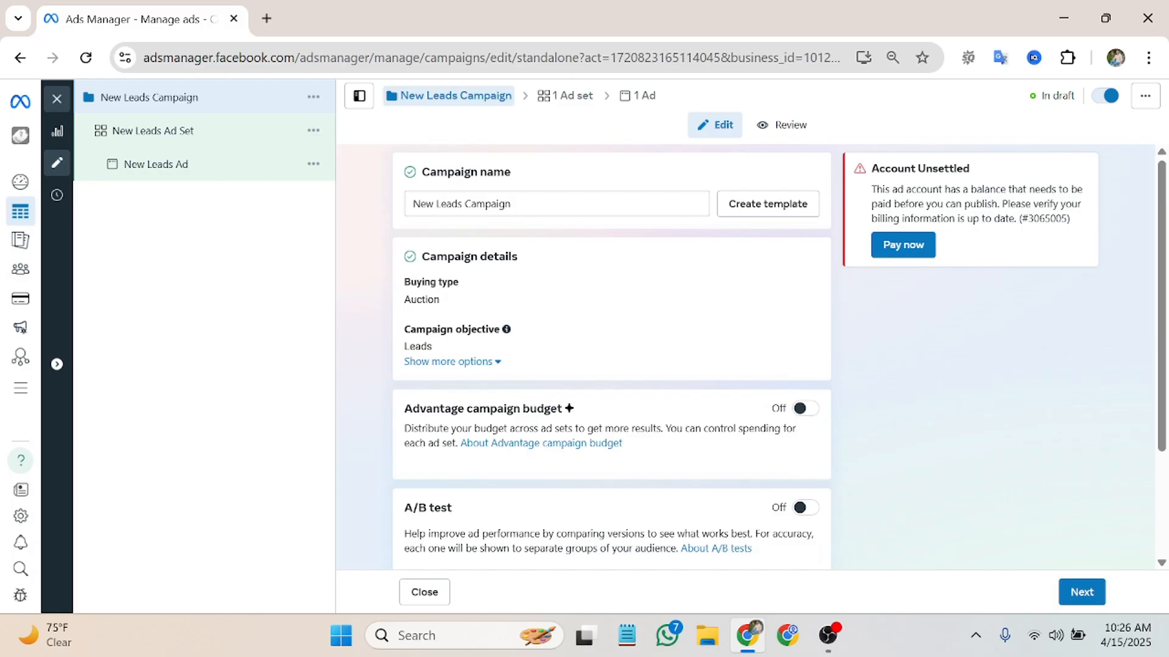
# Step: Rename the campaign with the client's name followed by "| 20 dollar | 10 days | USA, BD"
pyautogui.moveTo(516, 204); pyautogui.dragTo(412, 209)
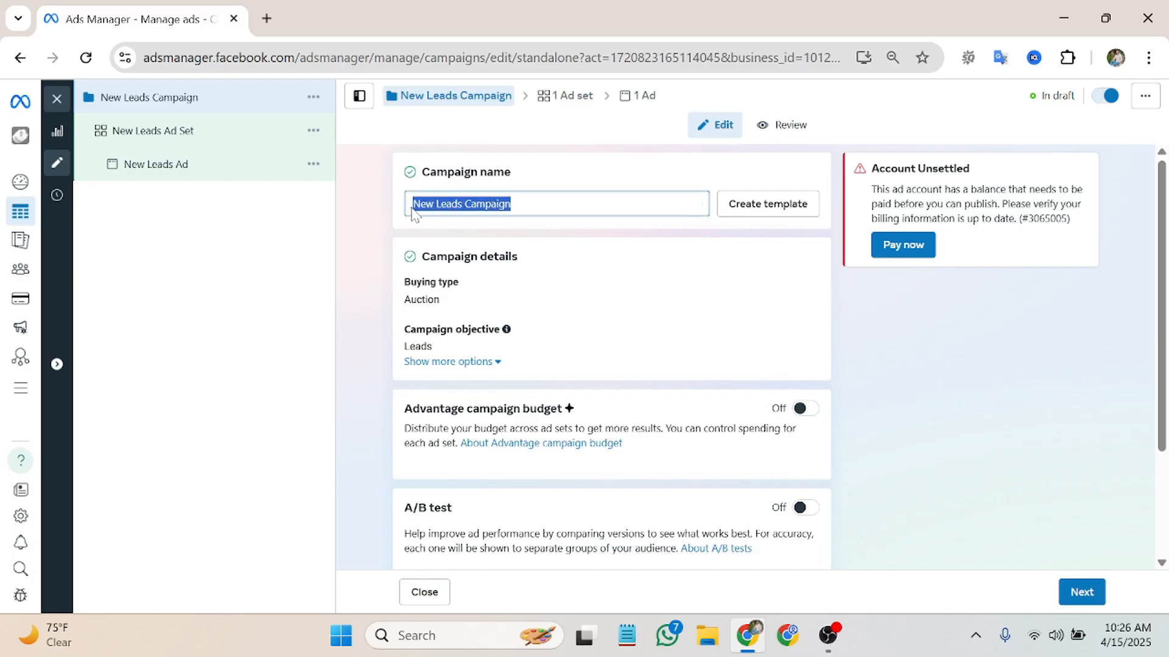
pyautogui.press('BackSpace')
pyautogui.write('Shoh')
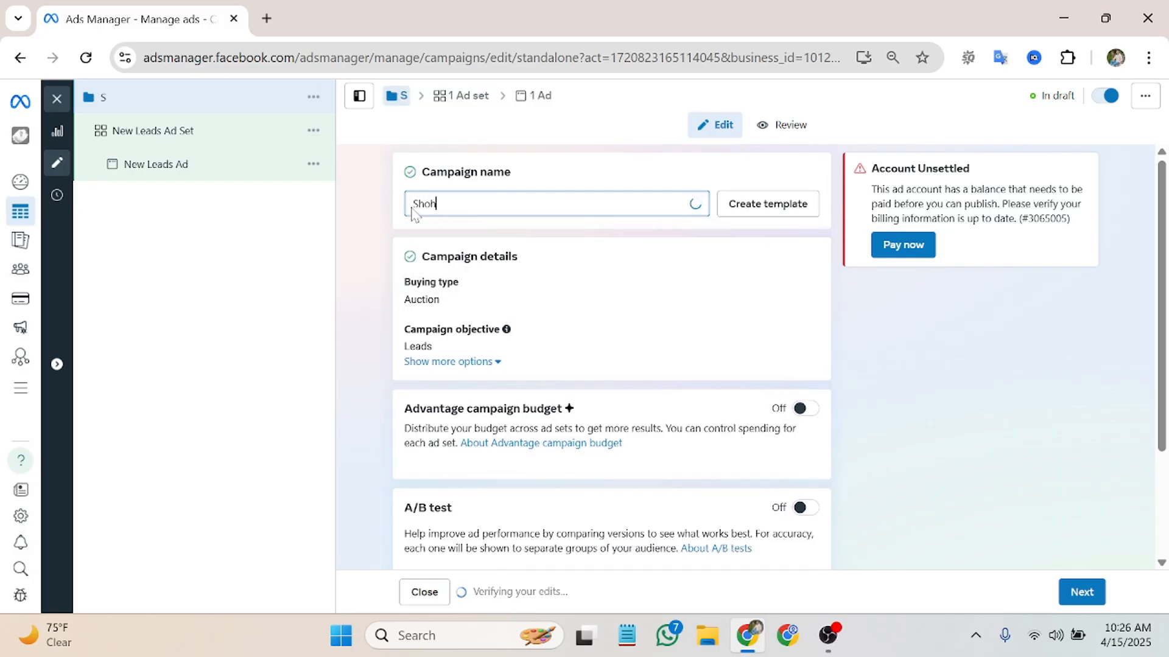
pyautogui.write('an ')
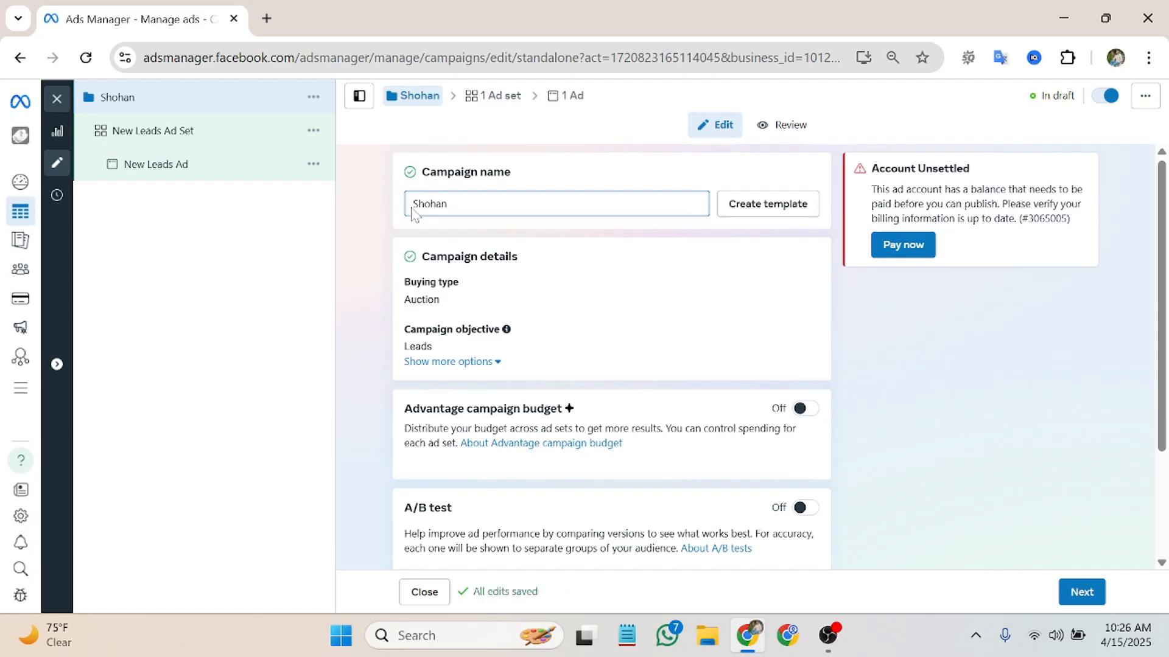
pyautogui.write('|')
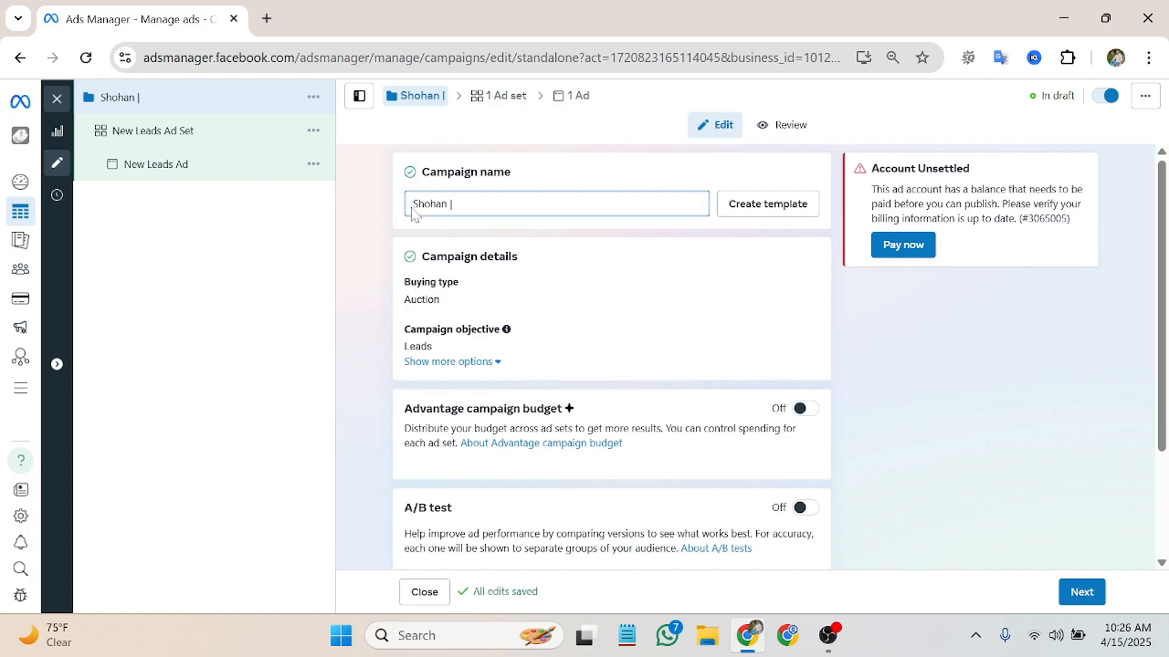
pyautogui.write(' 2')
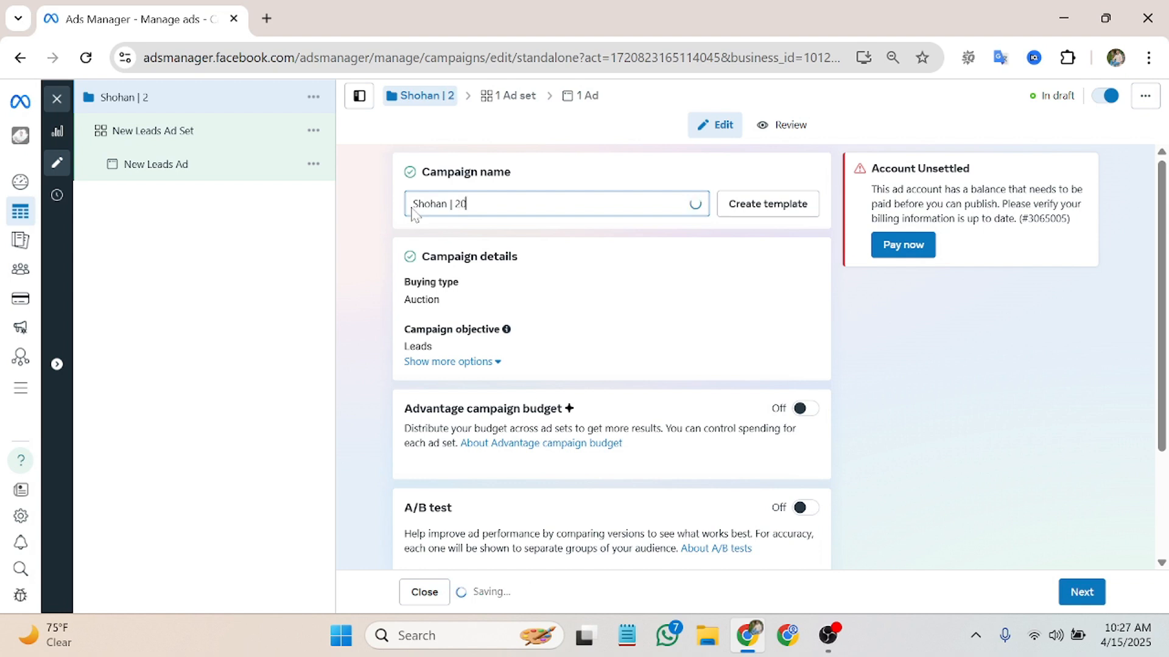
pyautogui.write('0')
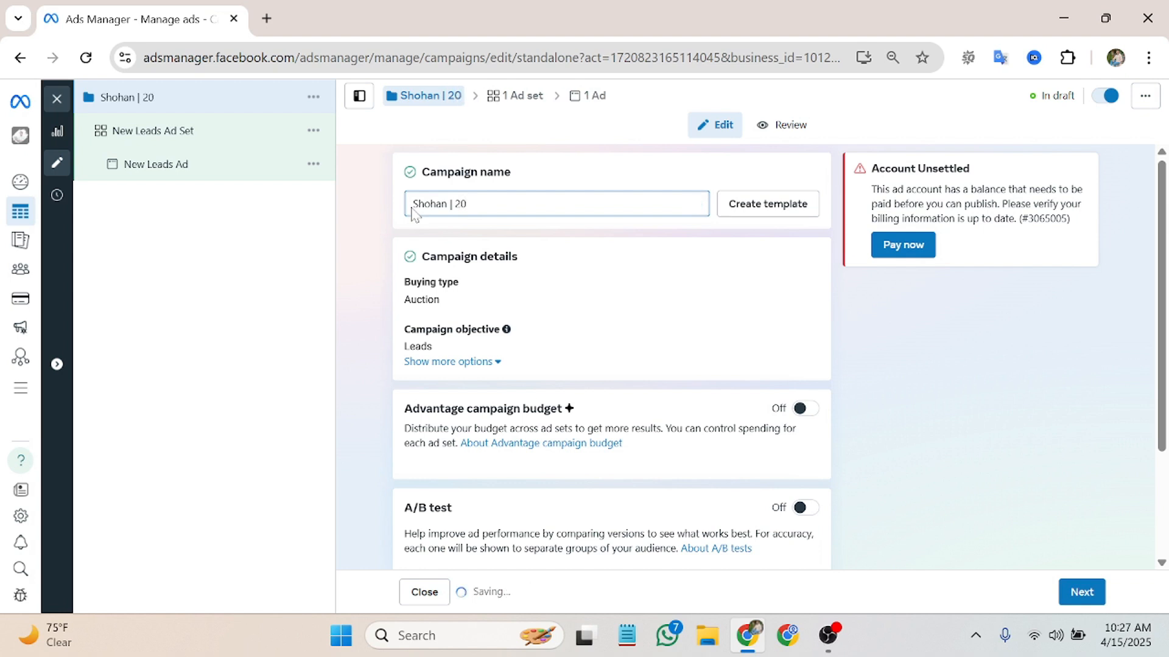
pyautogui.write(' dollar ')
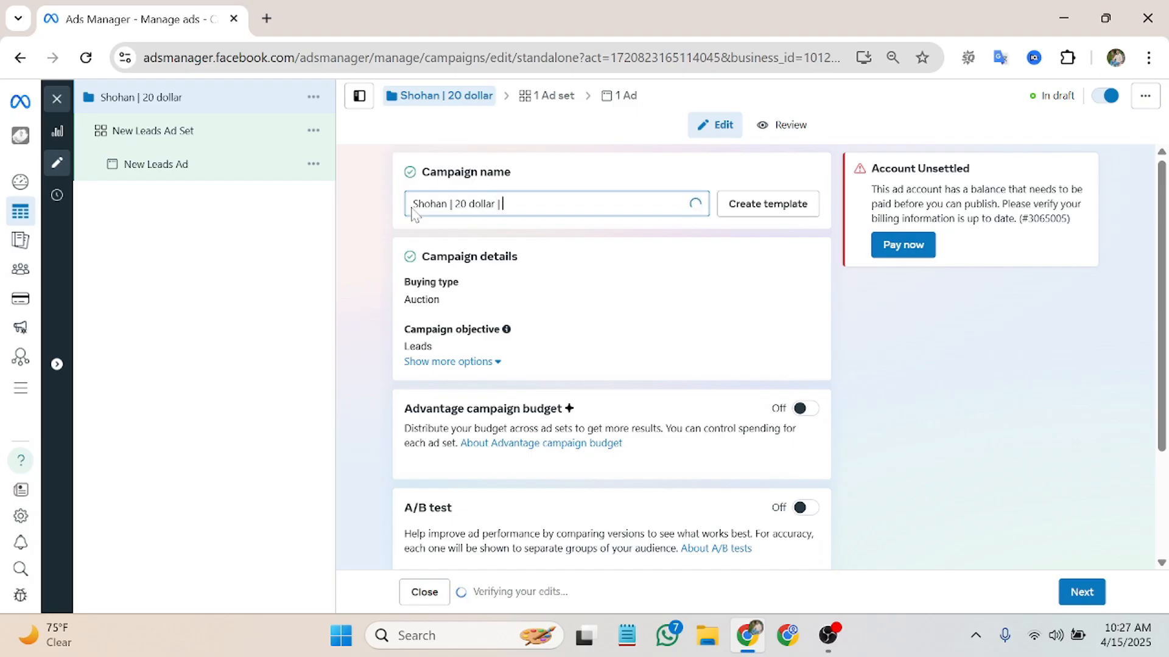
pyautogui.write(' | 10')
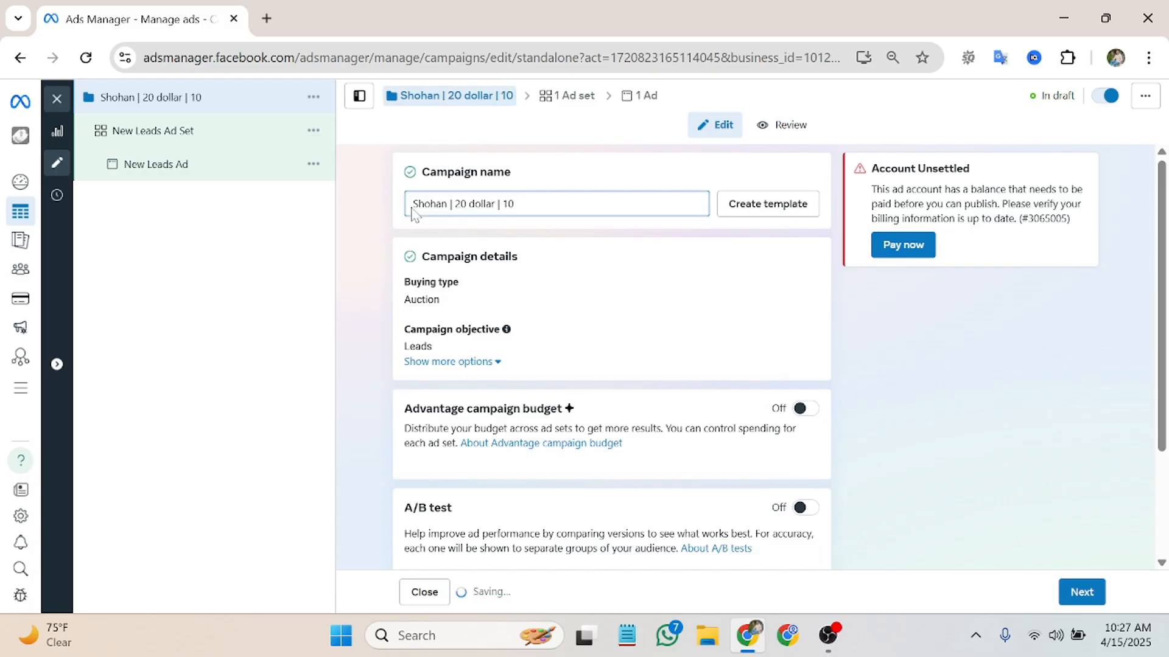
pyautogui.write(' days ')
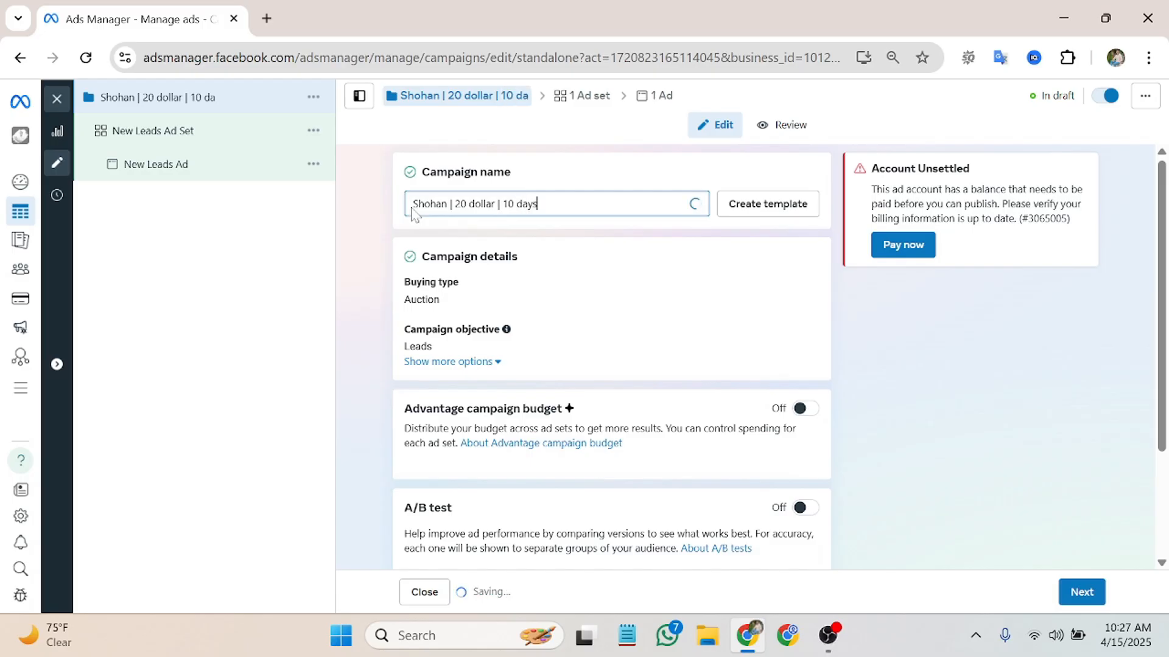
pyautogui.write('|')
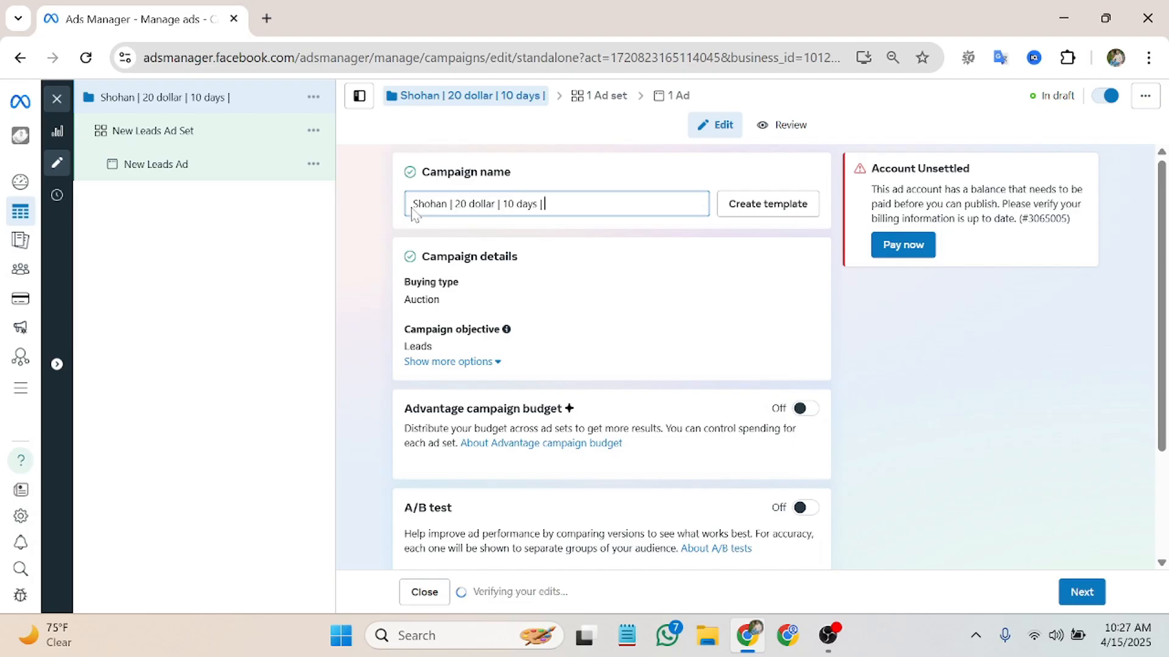
pyautogui.write('u')
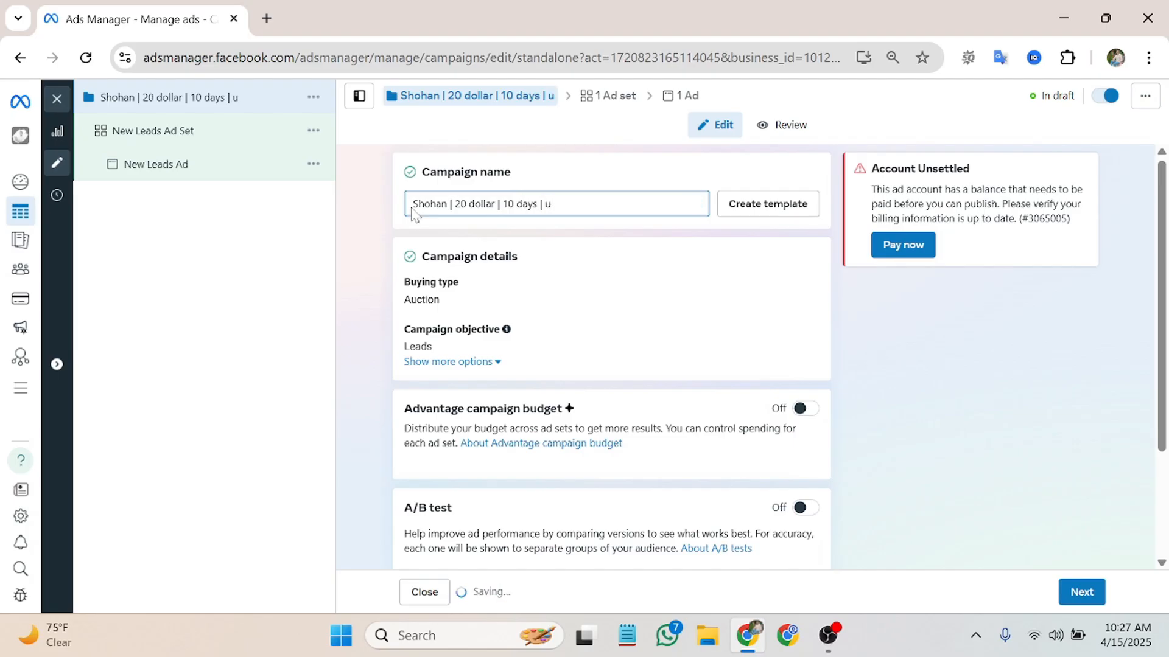
pyautogui.press('BackSpace')
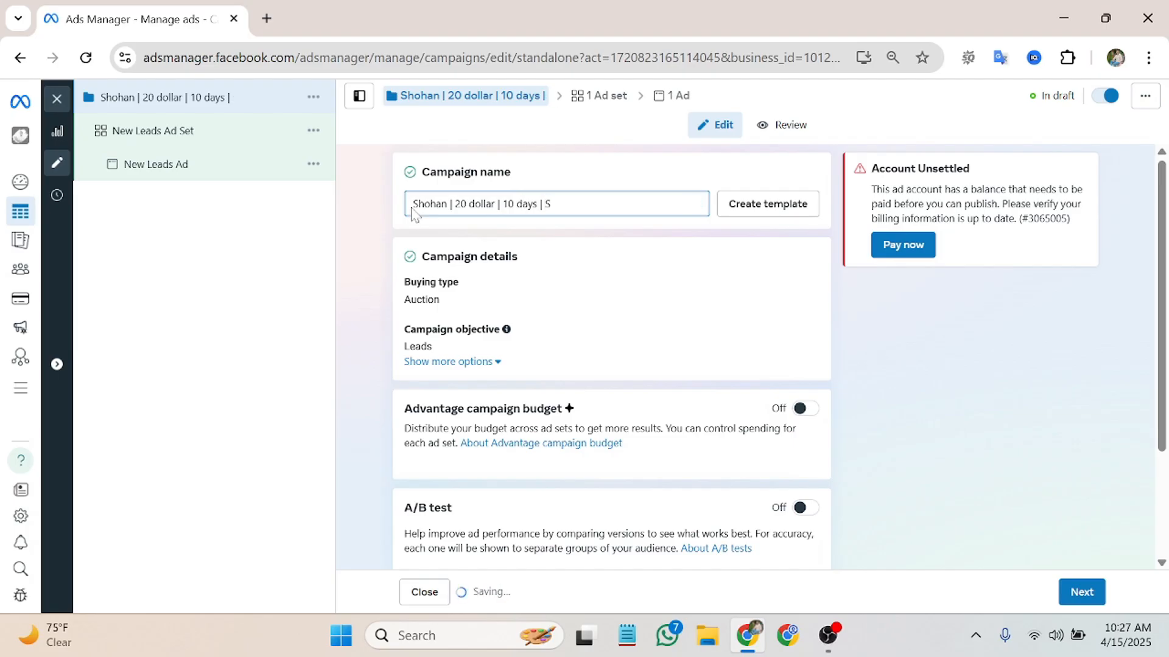
pyautogui.write('USA')
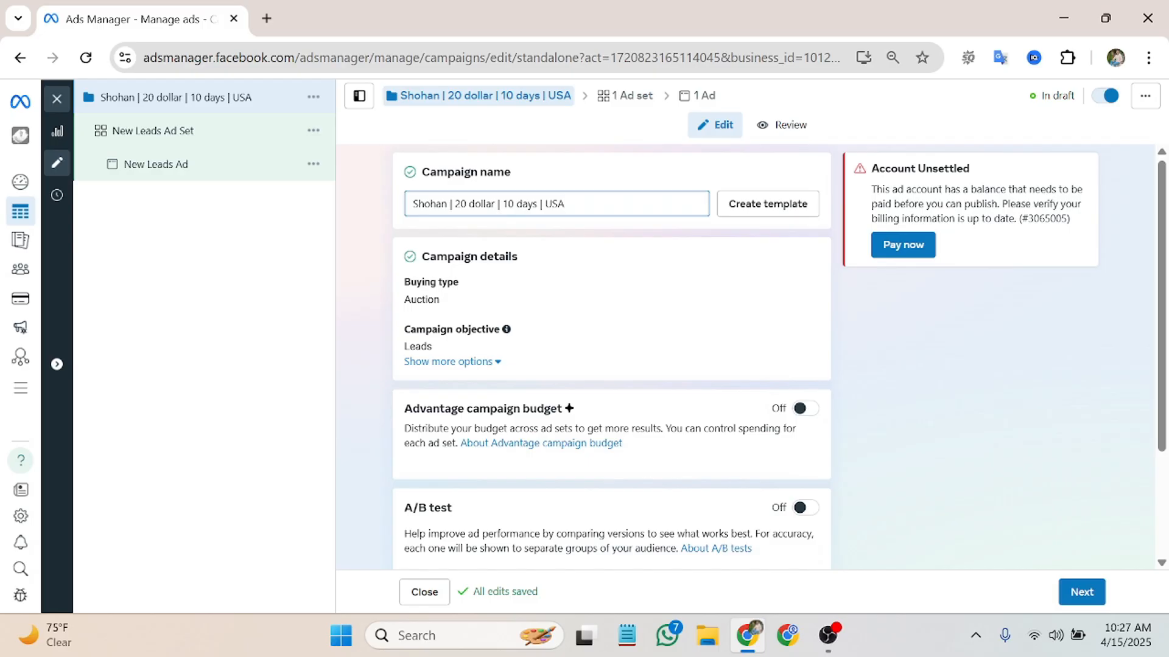
pyautogui.write(', BD')
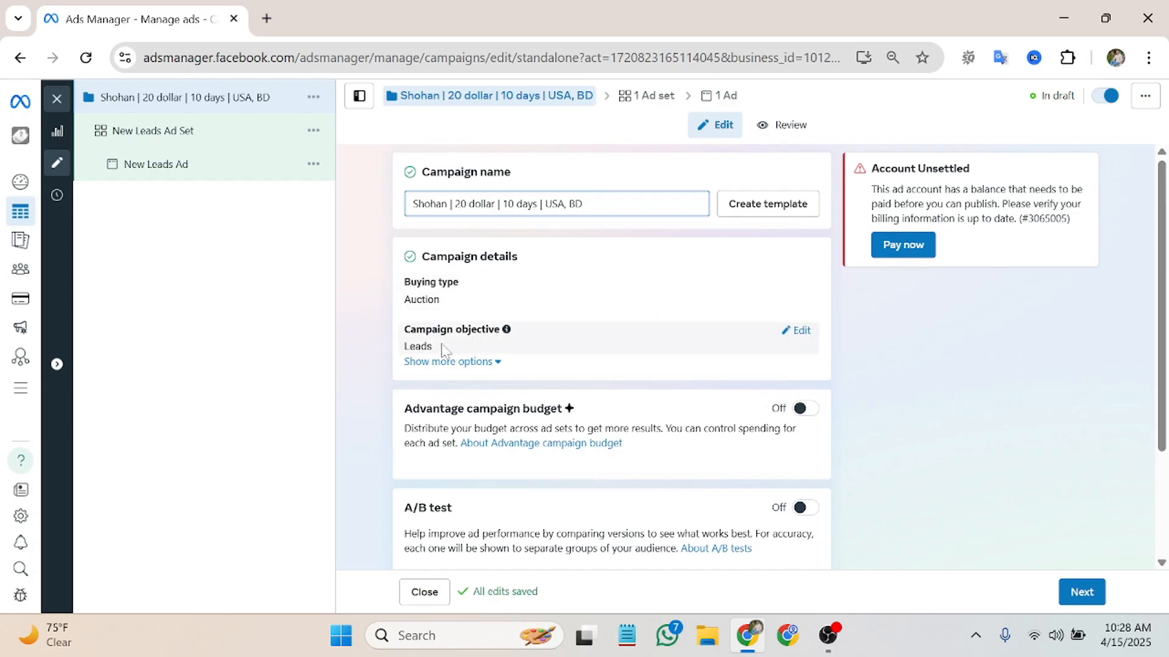
# Step: Review the campaign objective choices, the extra campaign details and the remaining campaign settings, and continue to the ad set
pyautogui.click(801, 332)
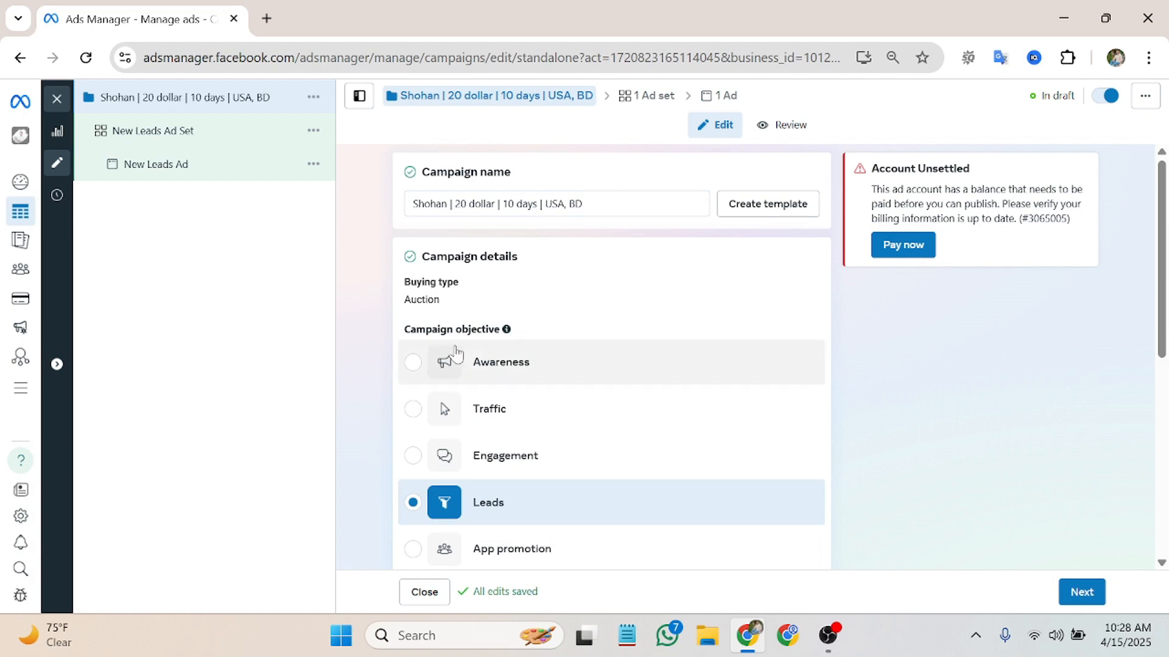
pyautogui.scroll(-2, 545, 331)
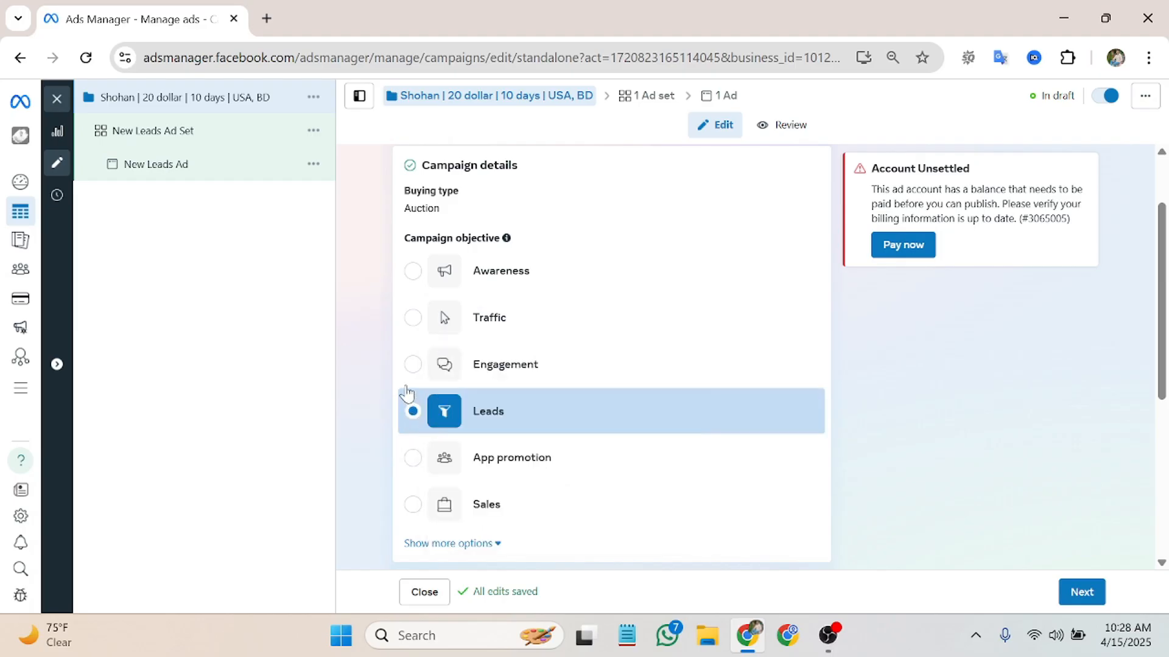
pyautogui.scroll(-2, 463, 390)
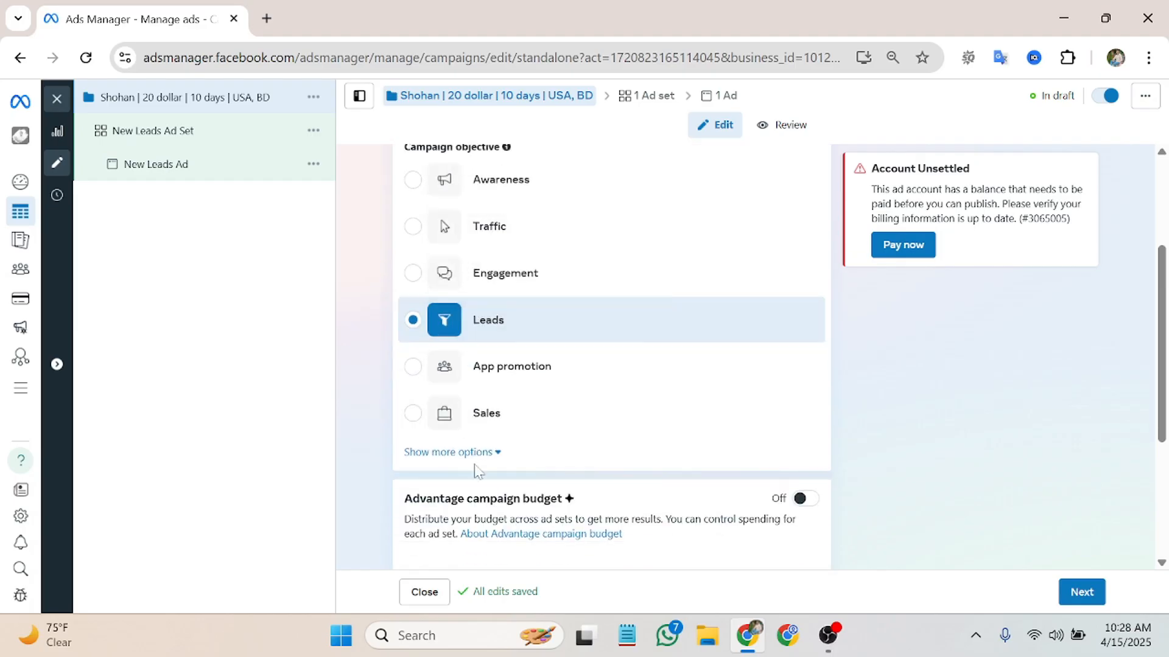
pyautogui.click(485, 454)
pyautogui.scroll(-4, 490, 444)
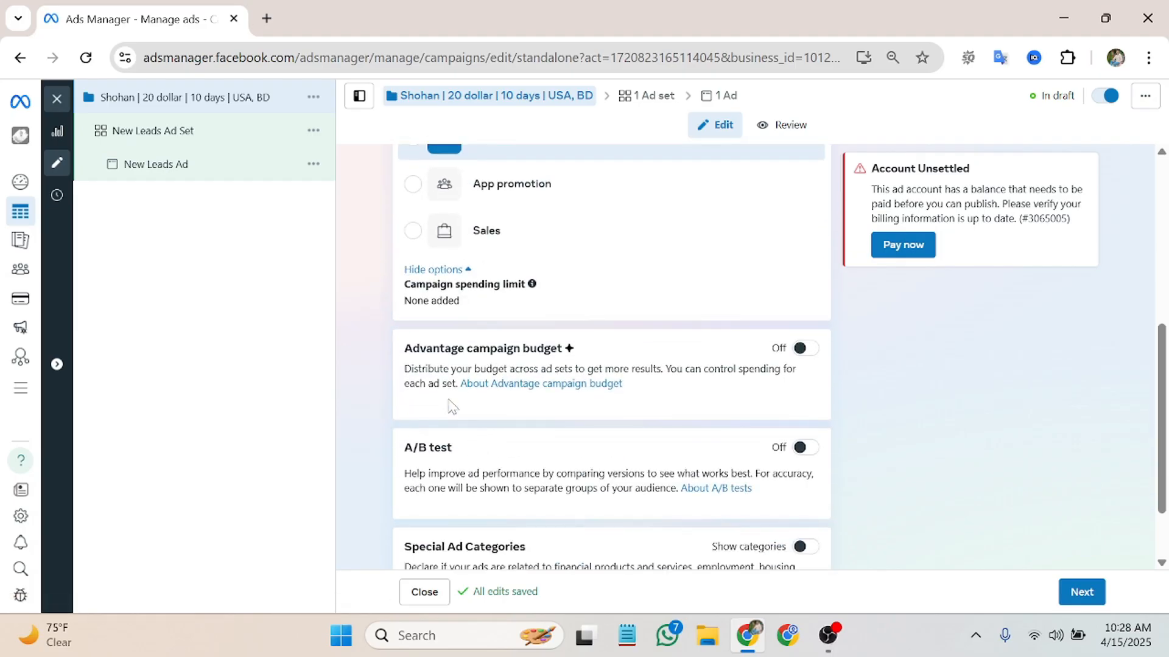
pyautogui.moveTo(430, 286)
pyautogui.scroll(-2, 488, 373)
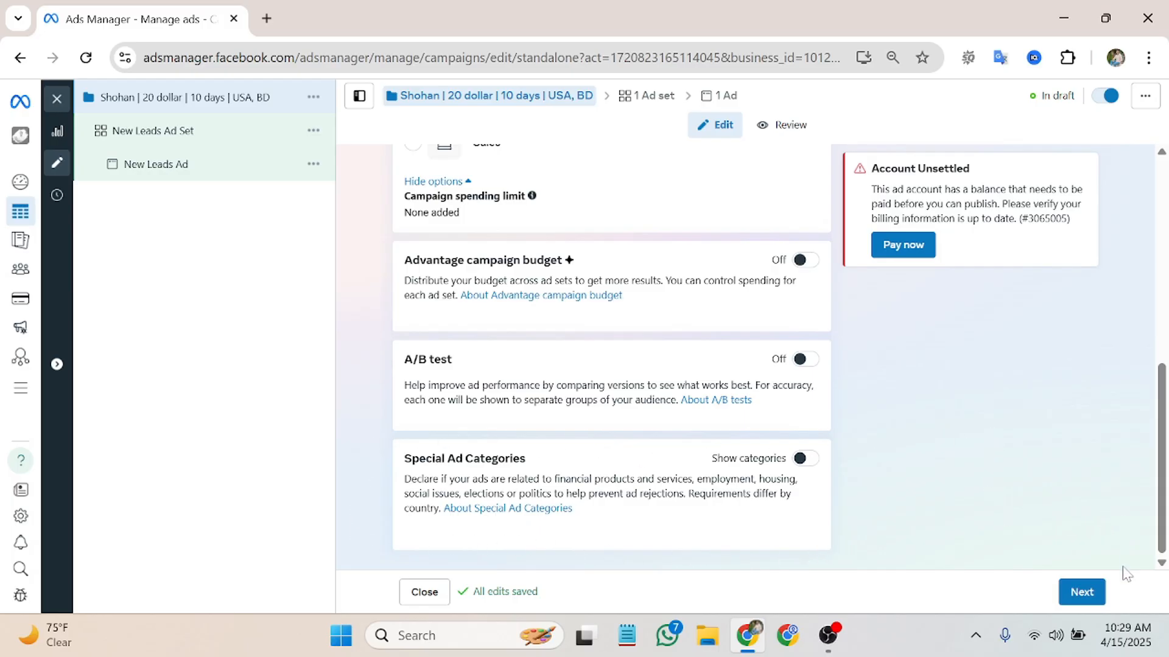
pyautogui.click(1075, 600)
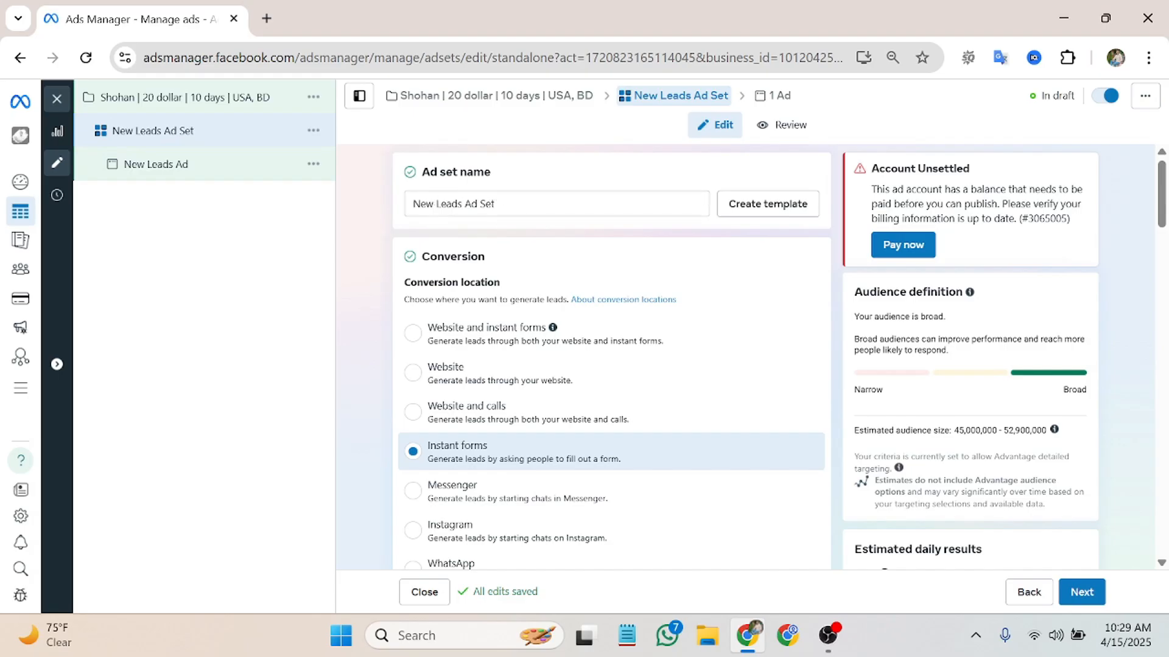
# Step: Examine the ad set's name and the available conversion locations for generating leads
pyautogui.click(495, 204)
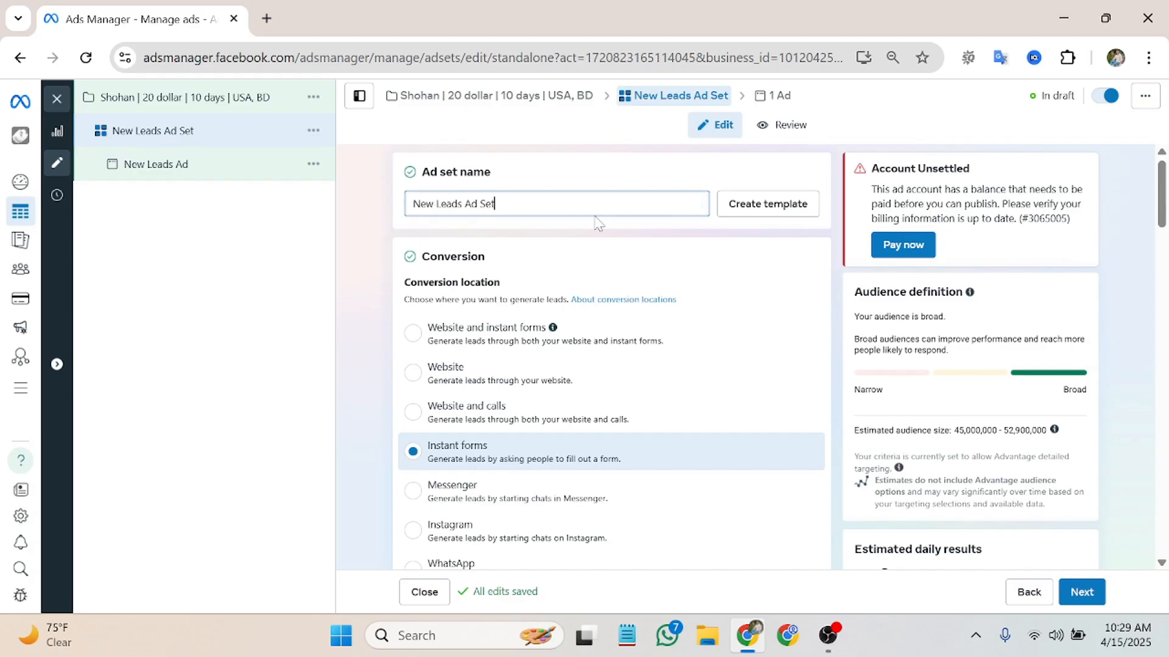
pyautogui.scroll(-2, 597, 224)
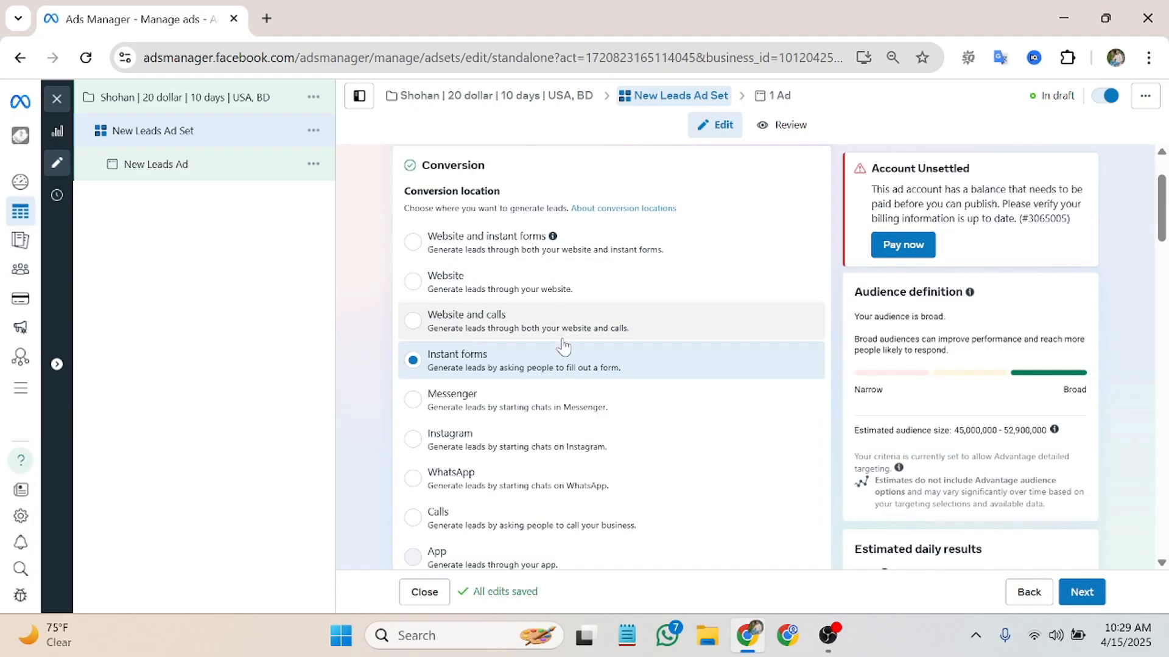
pyautogui.scroll(-1, 475, 516)
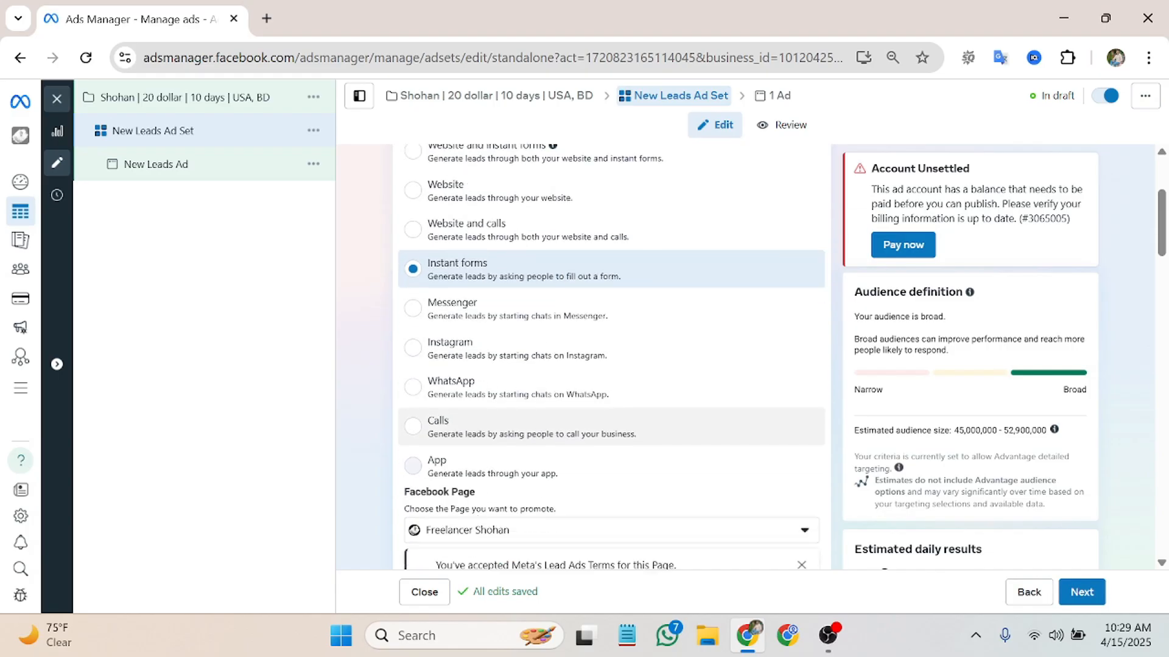
pyautogui.scroll(1, 449, 505)
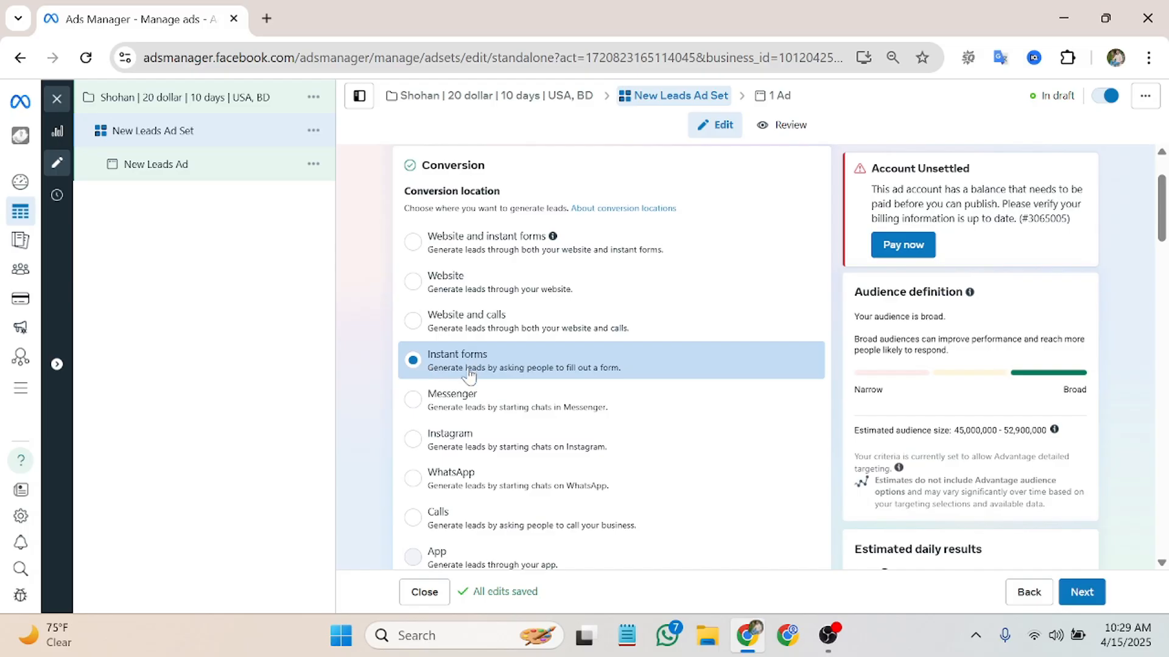
pyautogui.scroll(-1, 467, 376)
pyautogui.scroll(1, 461, 386)
pyautogui.scroll(-4, 510, 365)
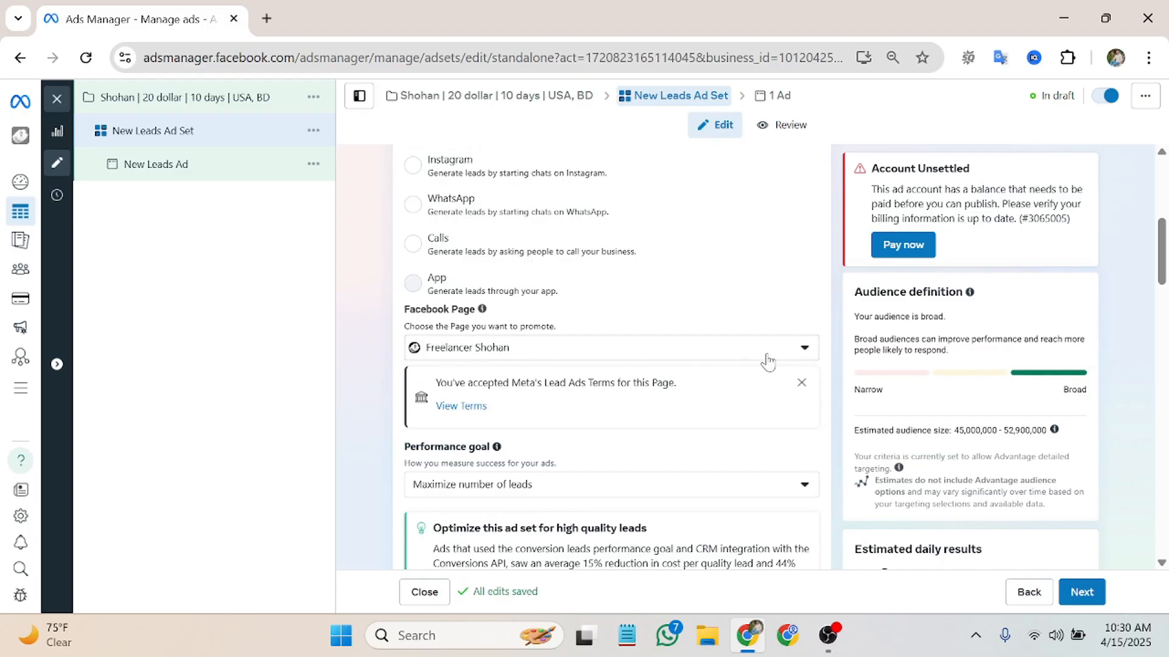
# Step: Check which Facebook Pages are available for promotion, keep the selected Page, and dismiss the Lead Ads Terms notice
pyautogui.click(803, 350)
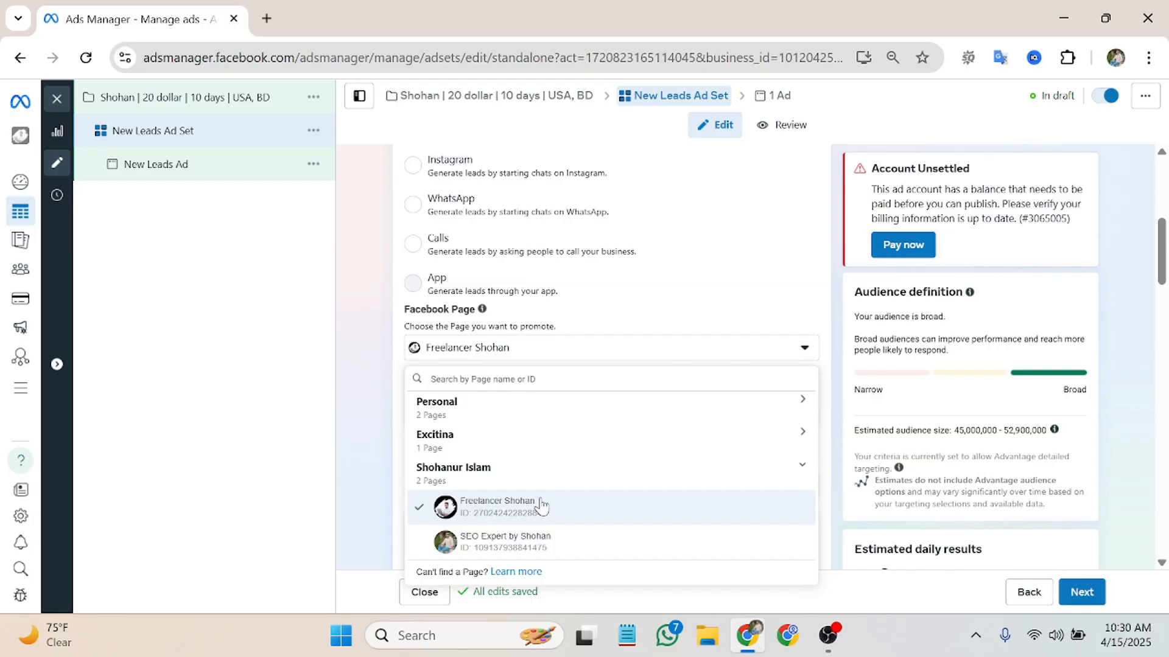
pyautogui.click(789, 351)
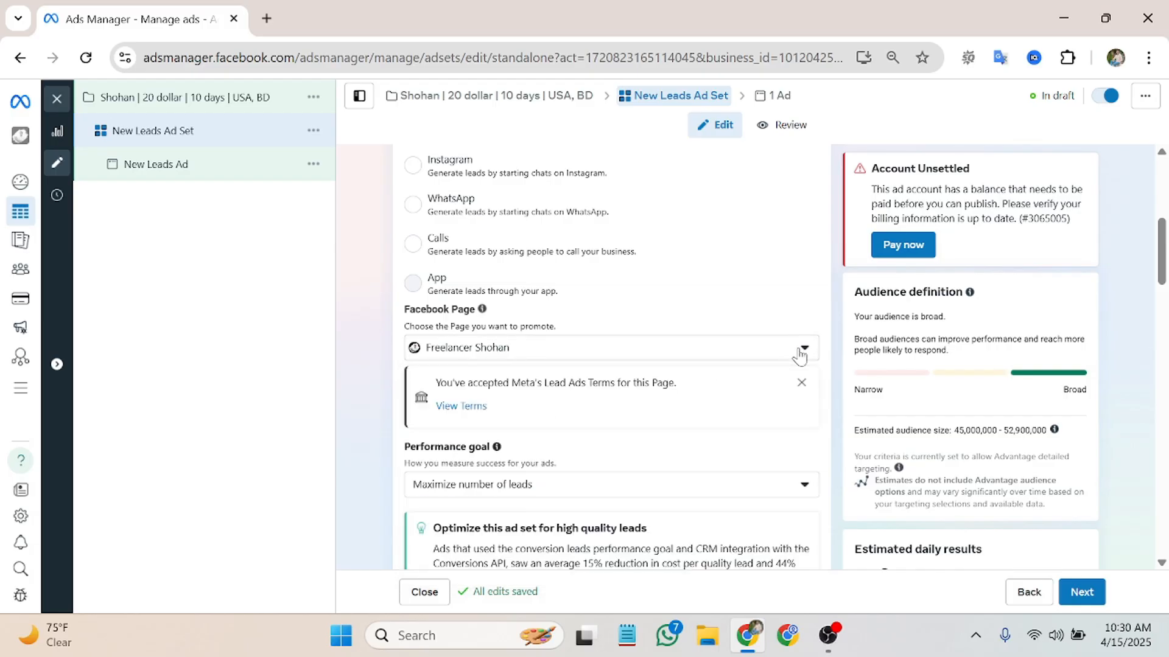
pyautogui.click(799, 353)
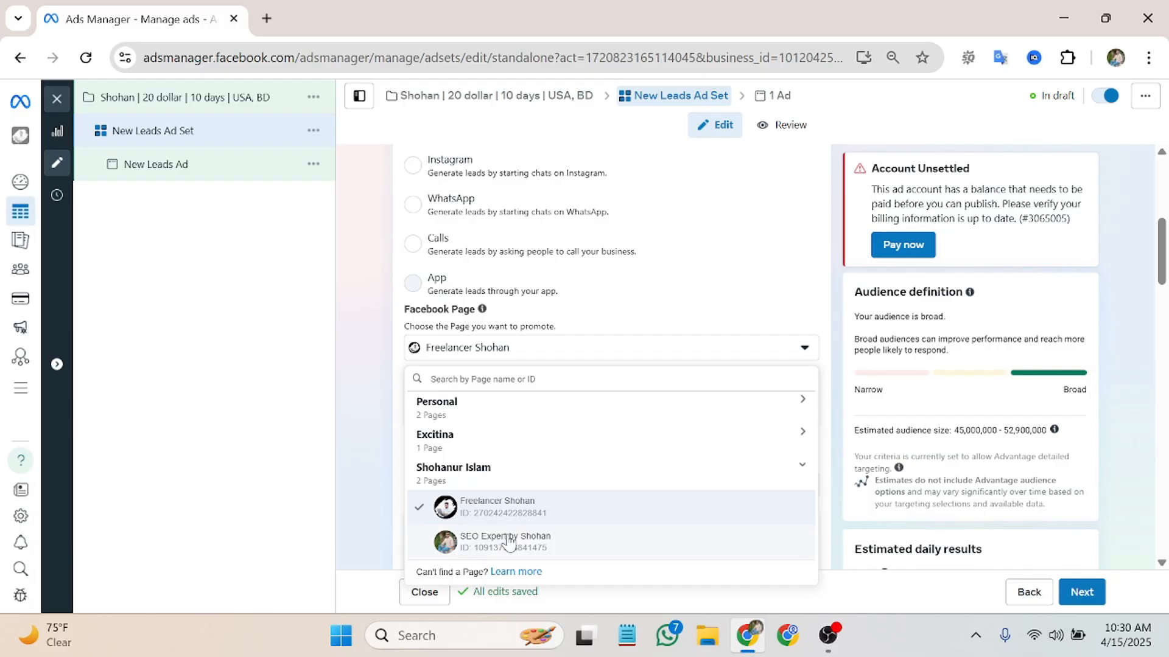
pyautogui.click(771, 352)
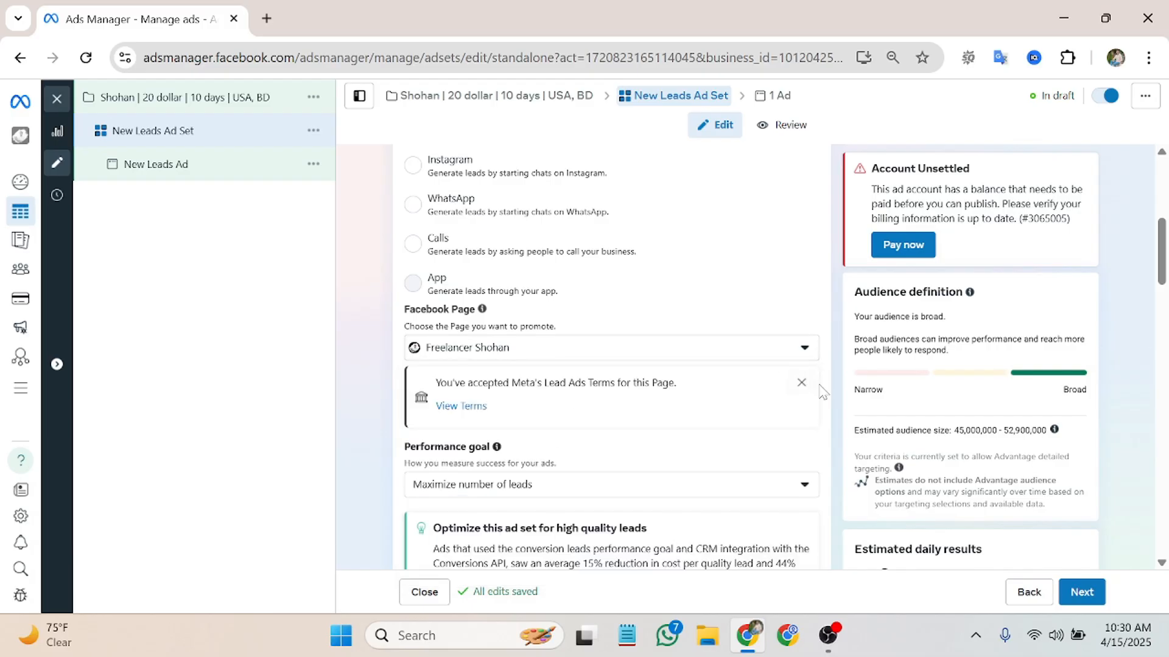
pyautogui.click(800, 382)
pyautogui.scroll(-1, 639, 382)
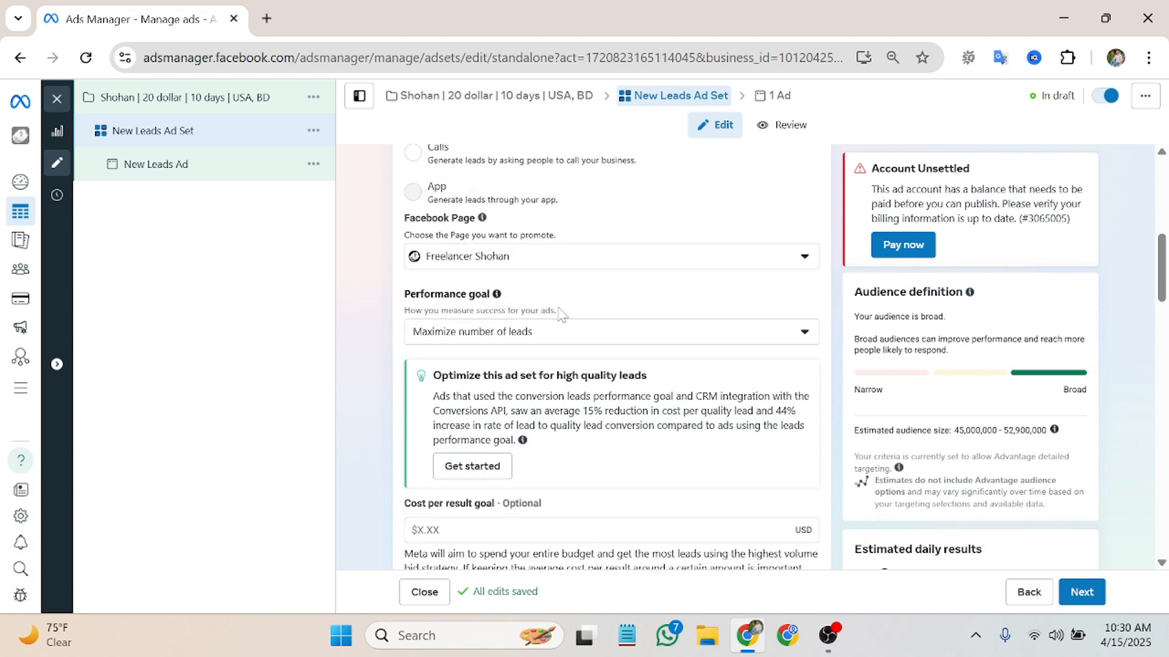
# Step: Try "Maximize number of conversion leads" as the ad set's performance goal
pyautogui.click(805, 334)
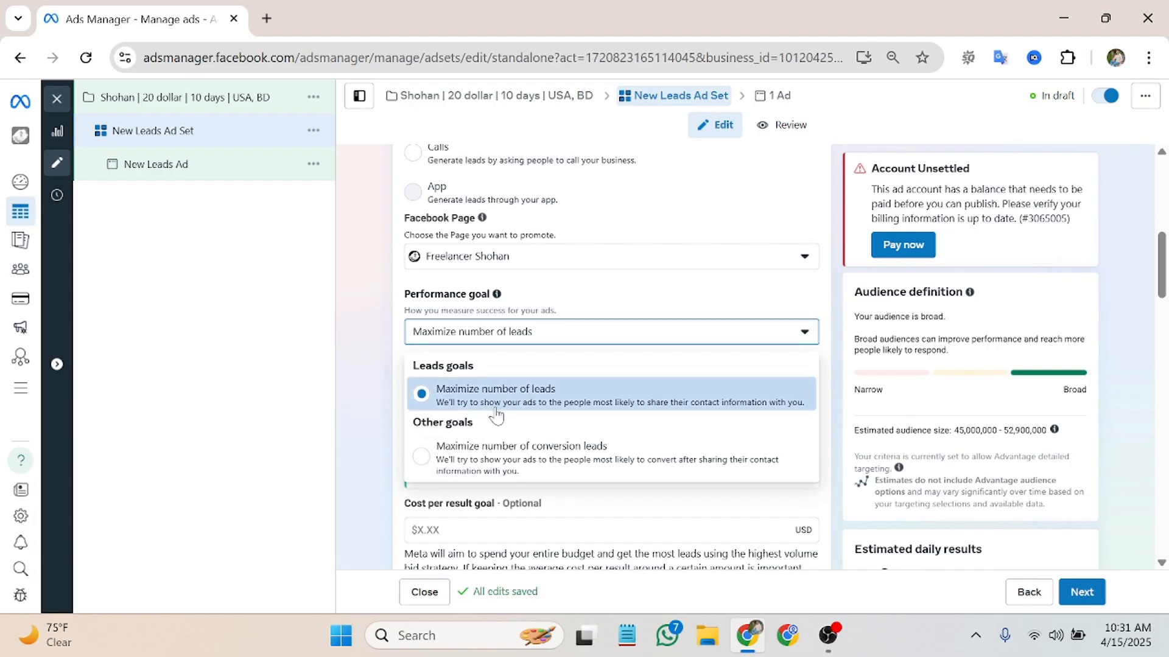
pyautogui.click(422, 460)
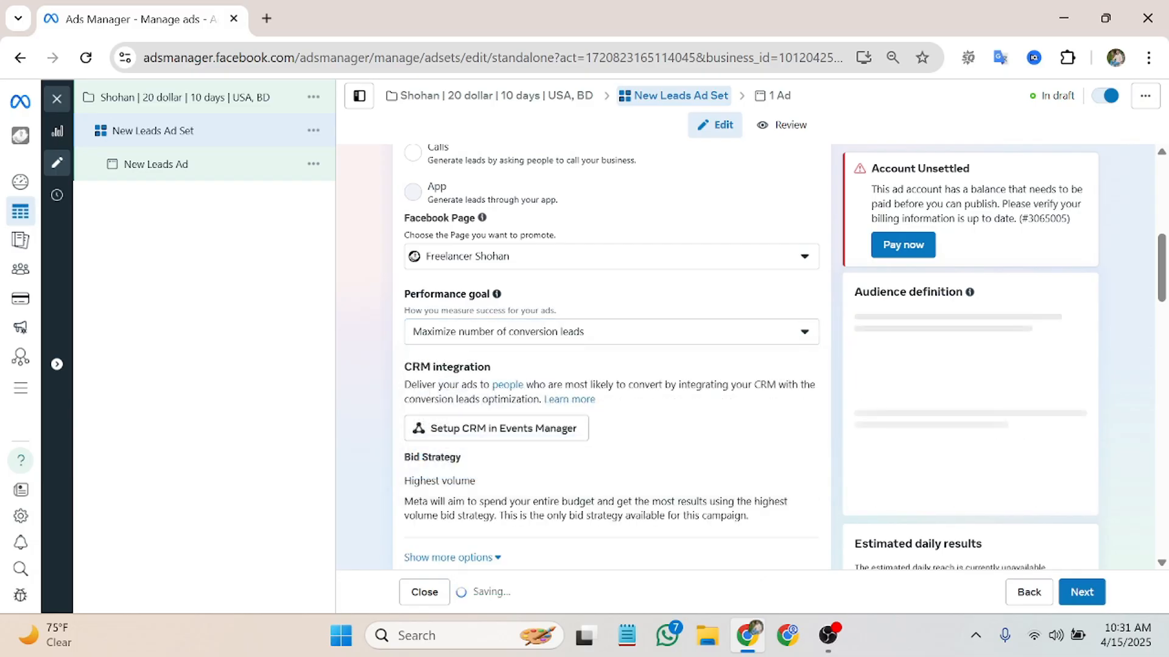
pyautogui.scroll(-3, 490, 407)
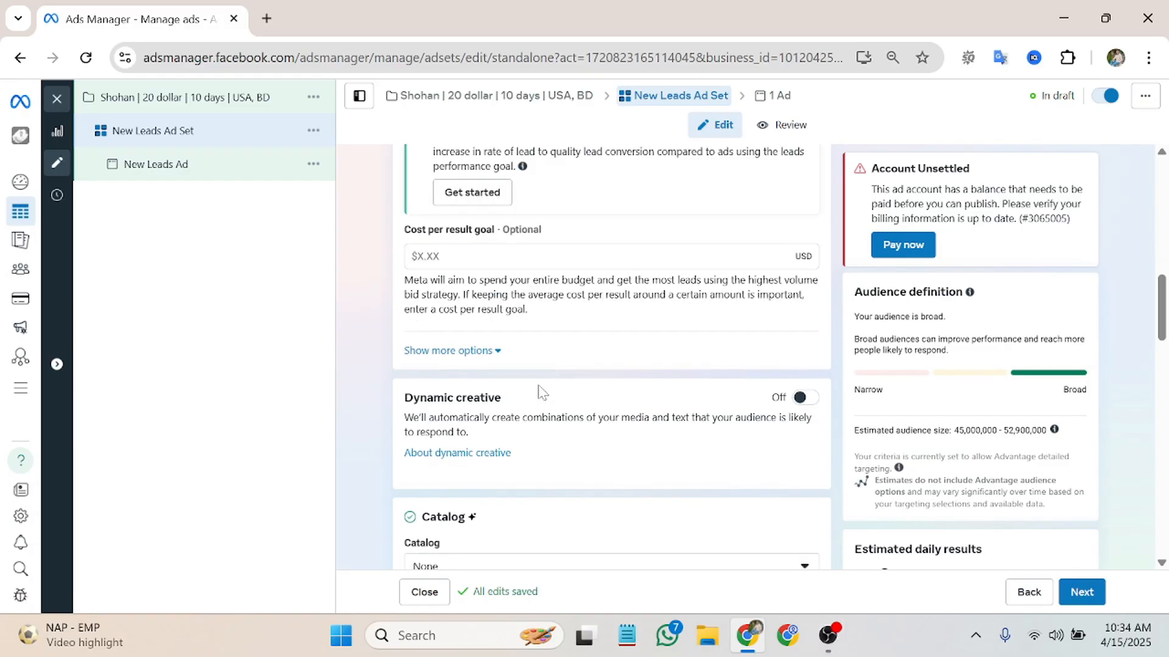
pyautogui.scroll(3, 523, 390)
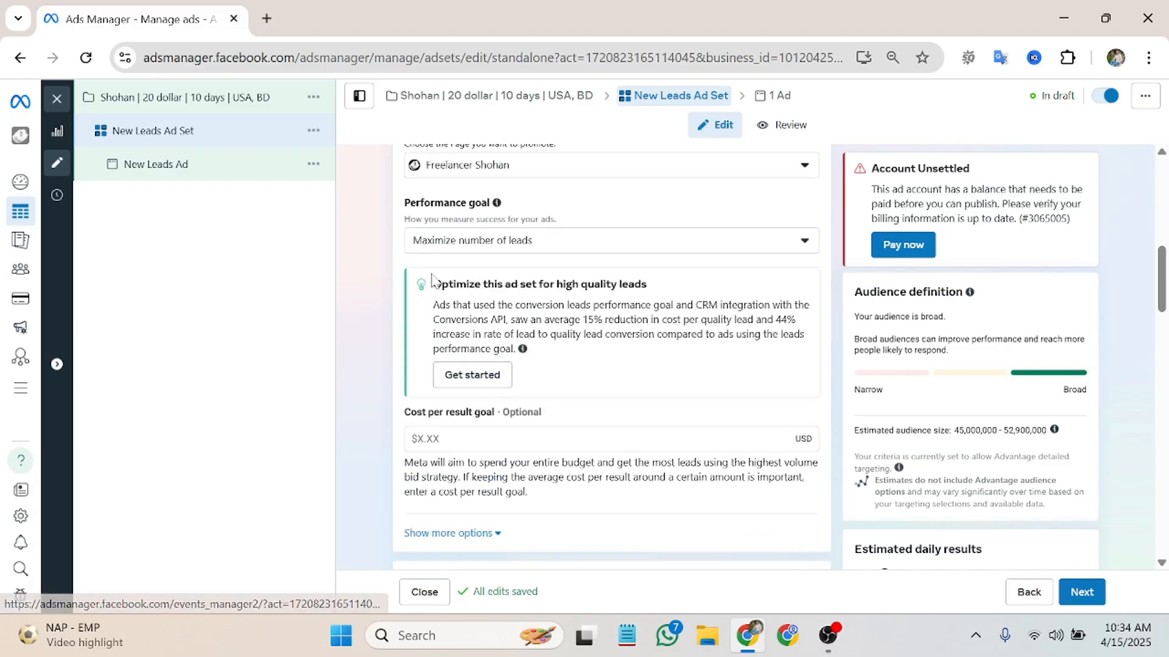
pyautogui.scroll(3, 462, 365)
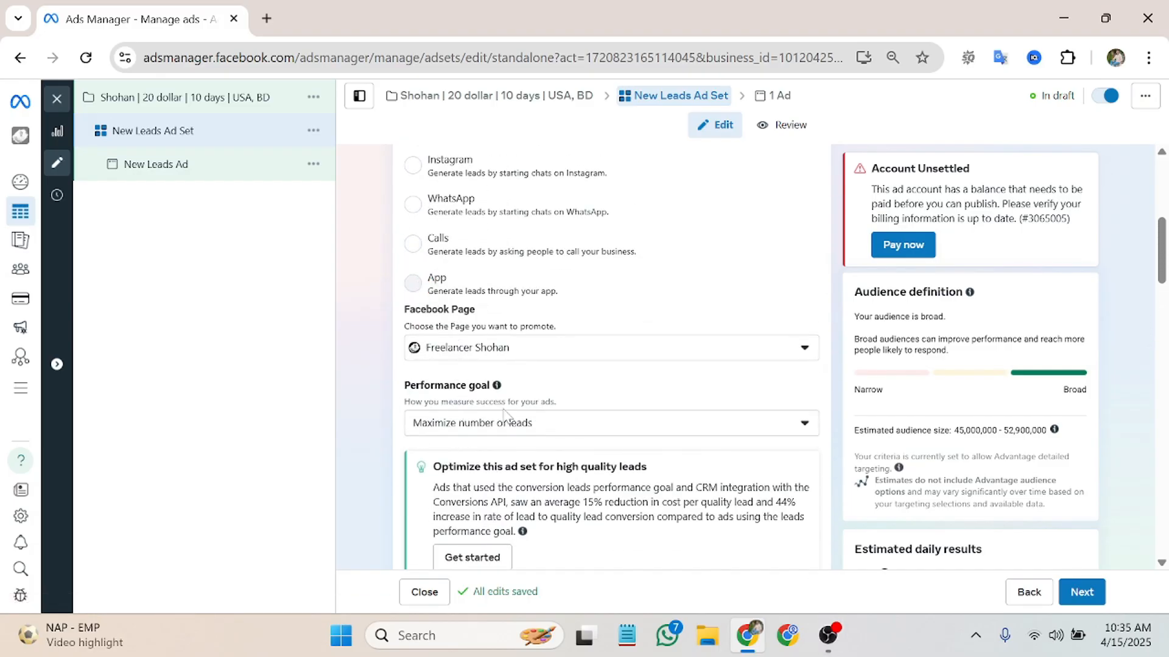
# Step: Examine the optional cost per result goal, and expand the additional conversion options to check the delivery type
pyautogui.scroll(-2, 508, 395)
pyautogui.scroll(-3, 511, 365)
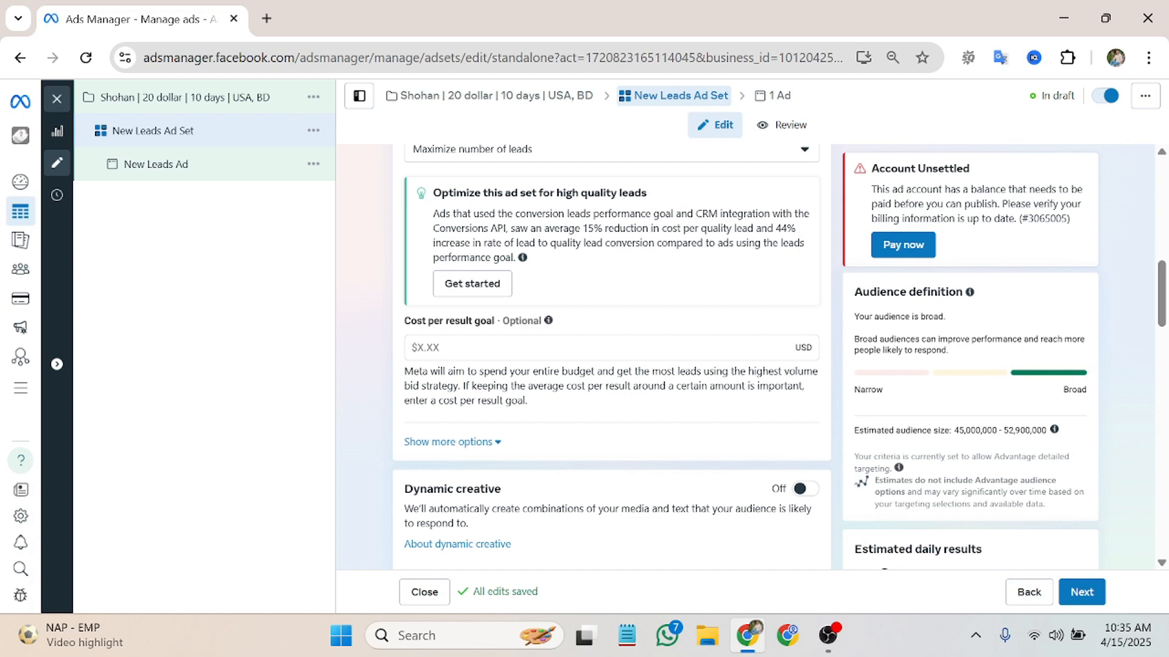
pyautogui.scroll(-2, 480, 353)
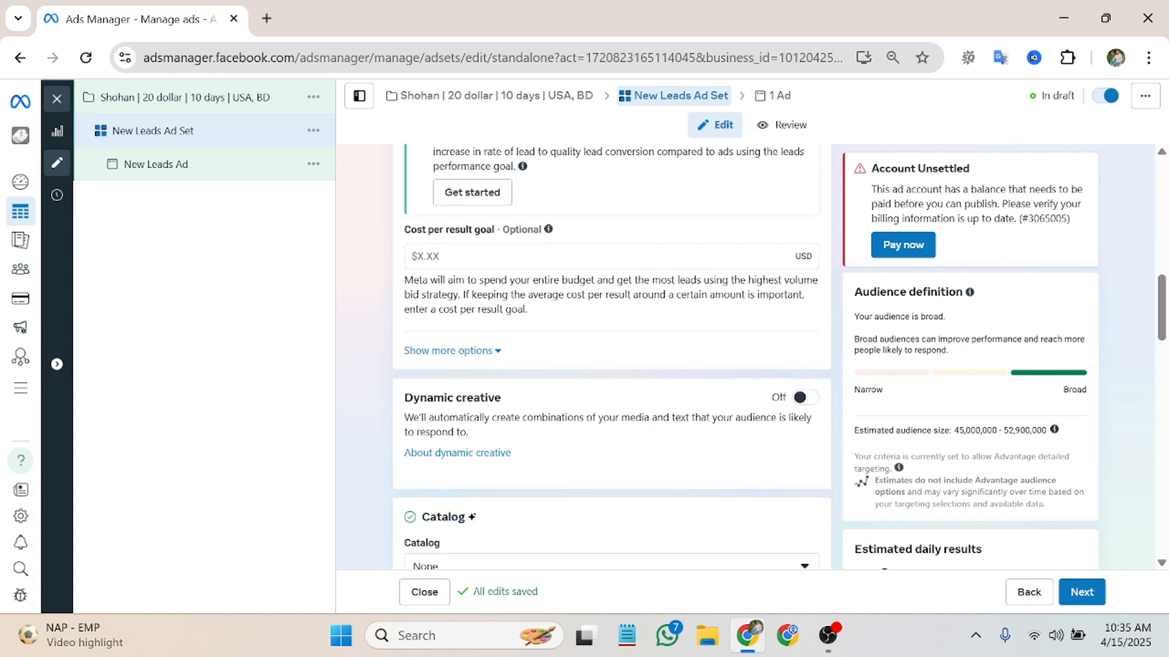
pyautogui.click(481, 352)
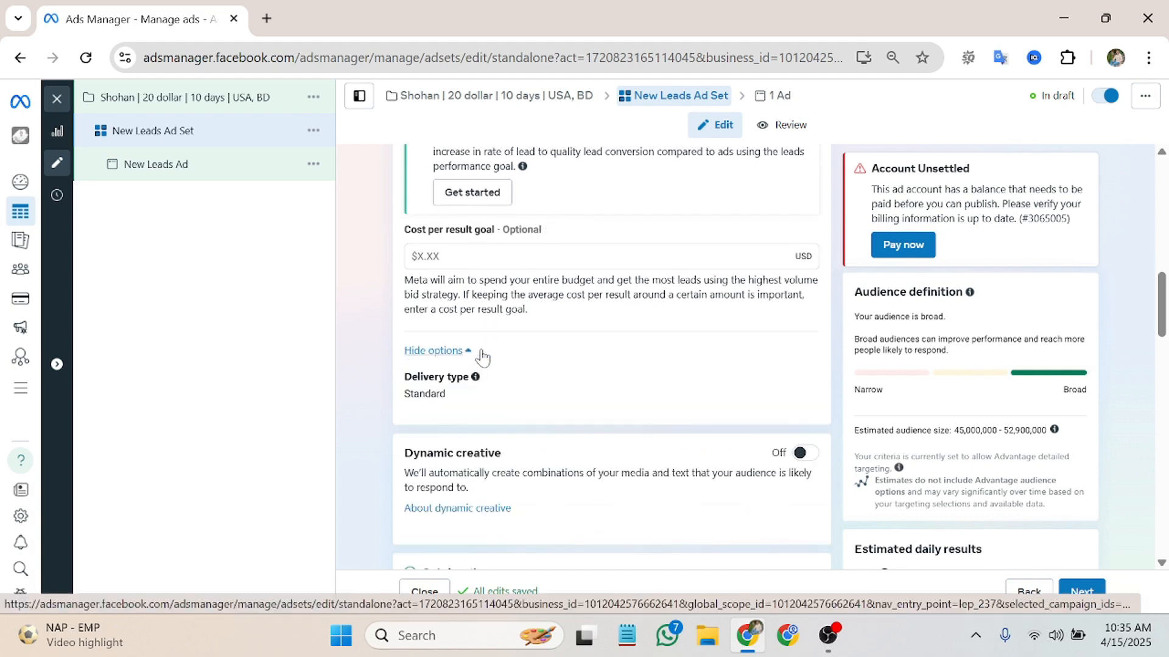
pyautogui.scroll(-2, 477, 352)
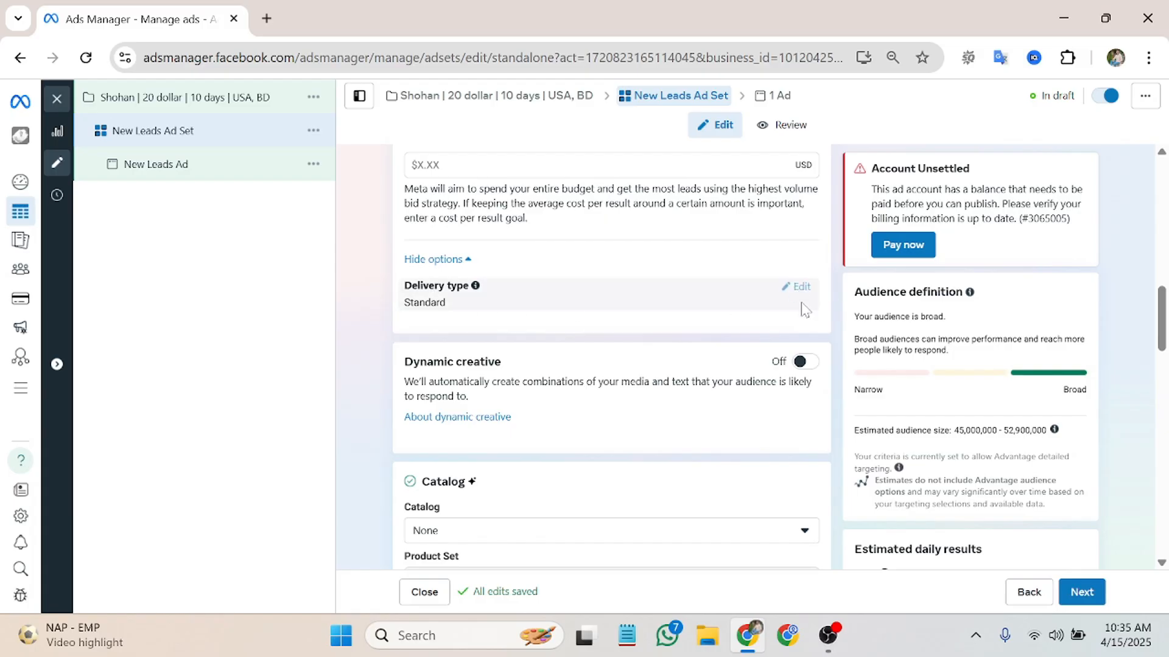
pyautogui.moveTo(796, 286)
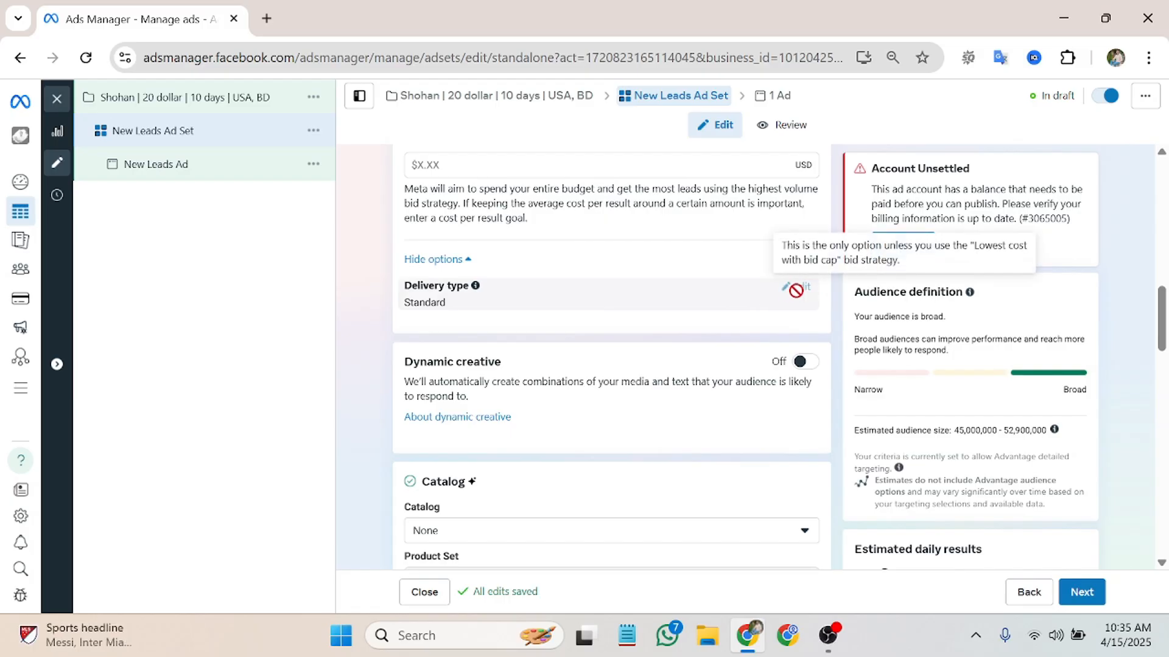
pyautogui.scroll(-1, 795, 291)
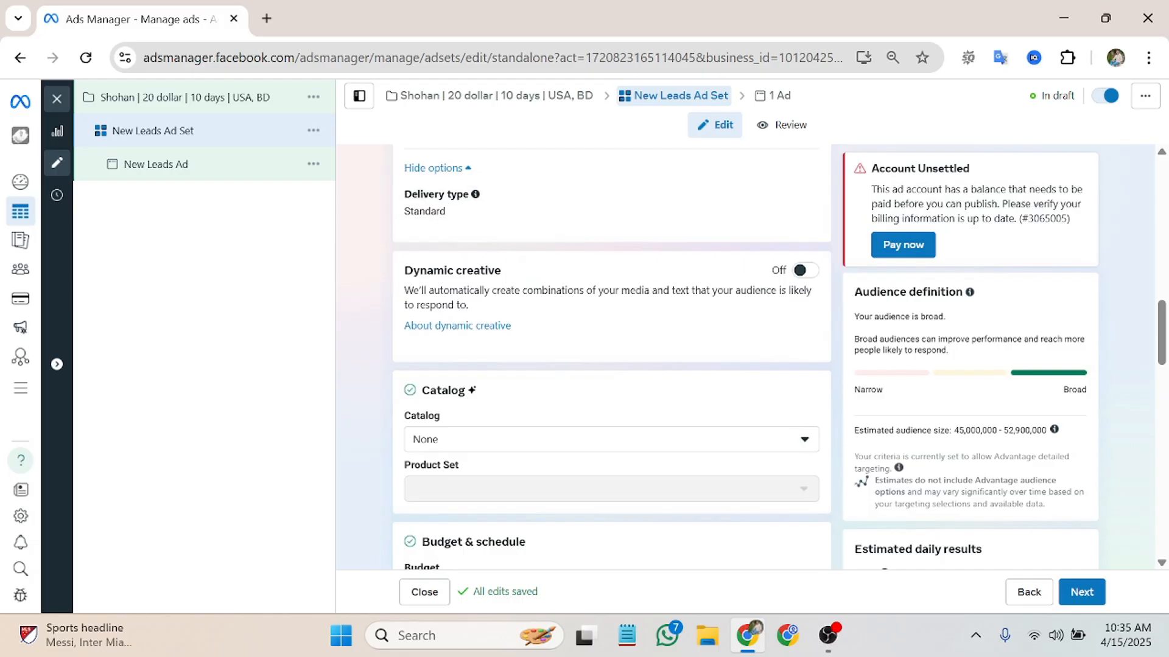
# Step: Check the catalogs available for the ad set and keep the catalog set to None
pyautogui.scroll(-1, 542, 341)
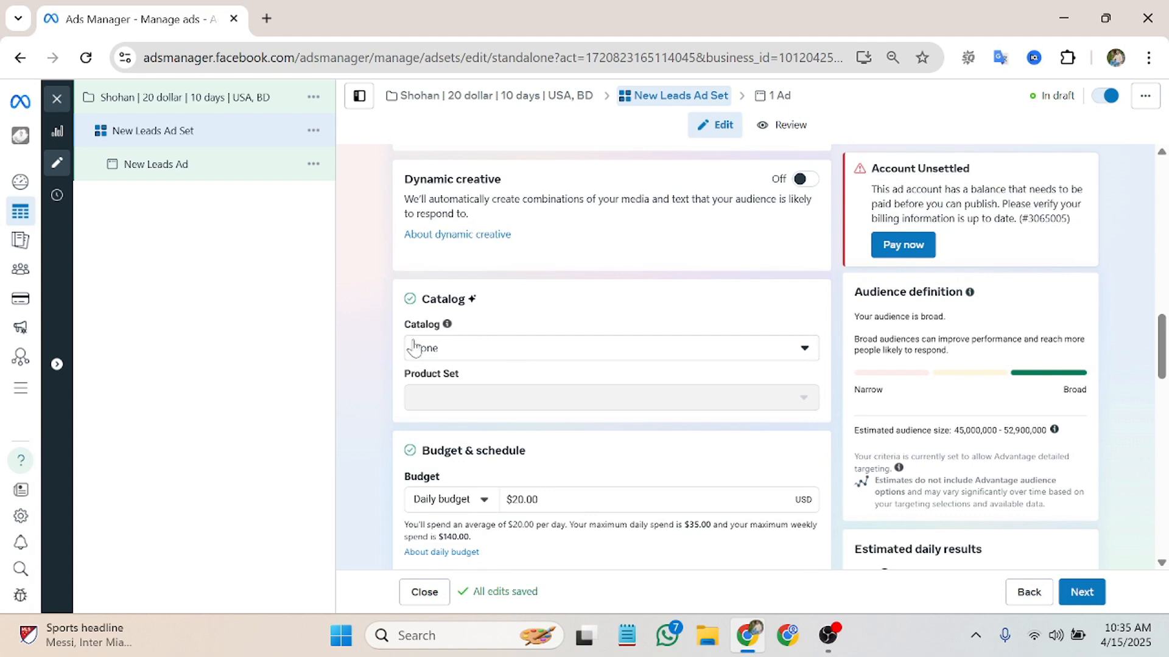
pyautogui.click(690, 359)
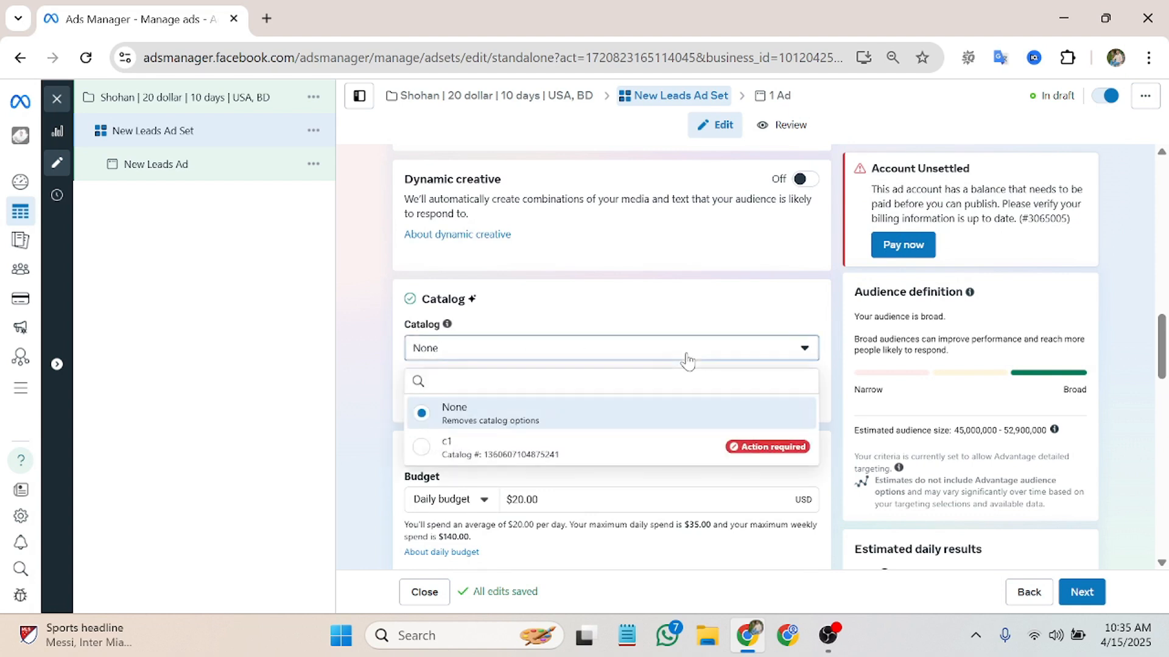
pyautogui.moveTo(600, 450)
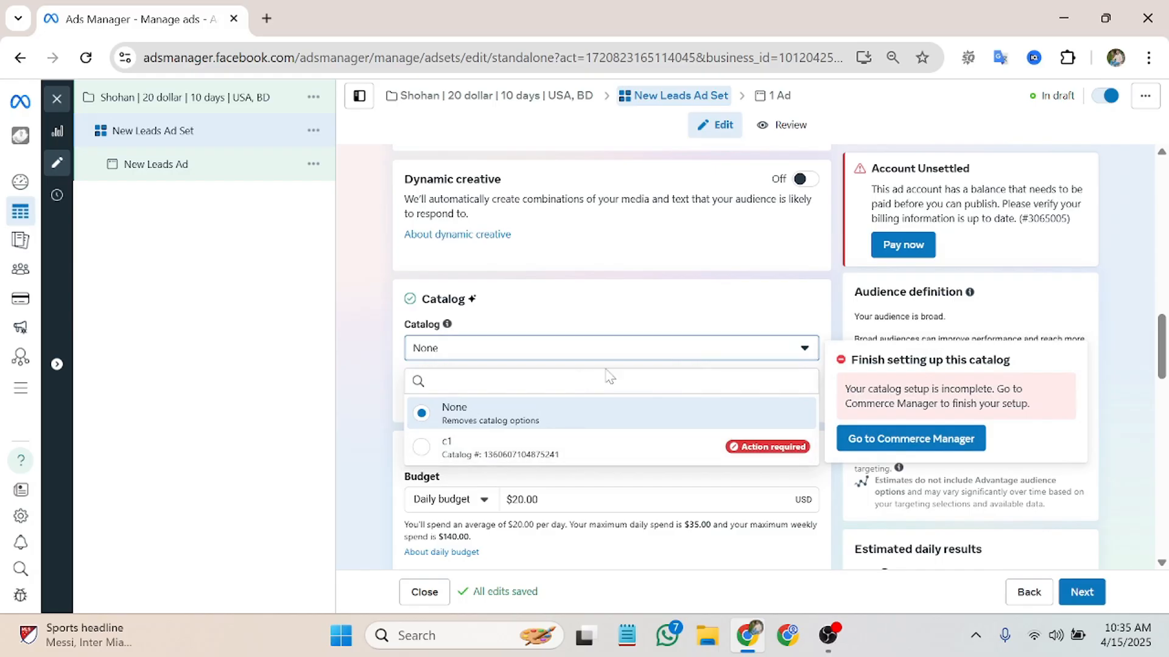
pyautogui.click(365, 341)
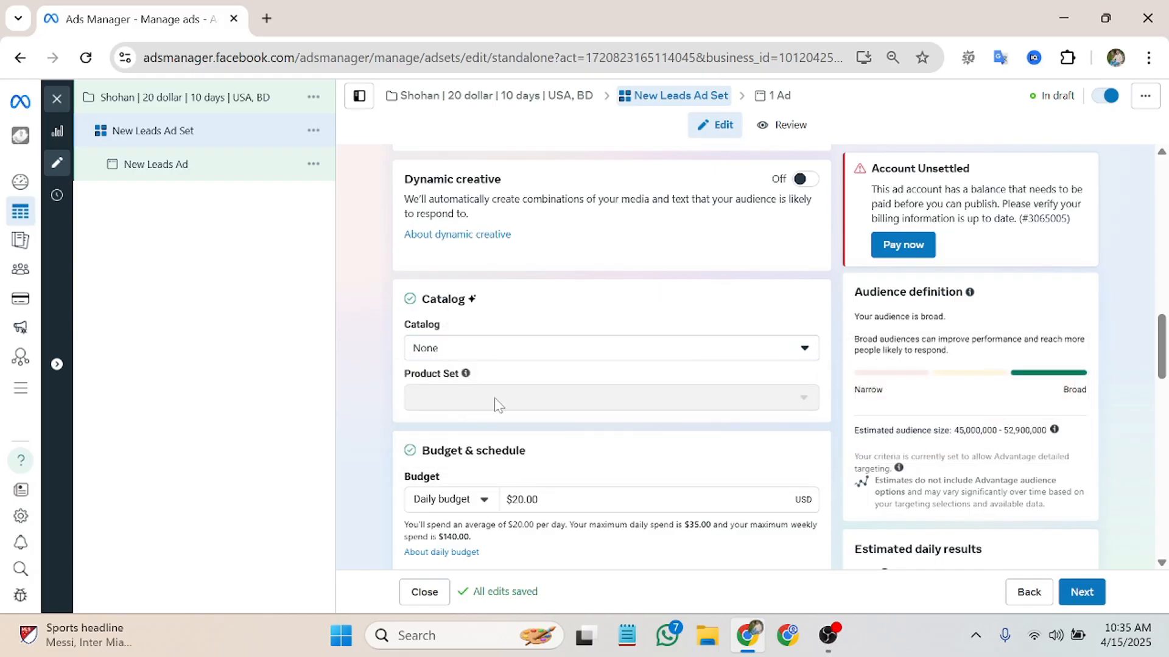
# Step: Switch the ad set from a daily budget to a lifetime budget and set the amount to $20
pyautogui.scroll(-2, 758, 398)
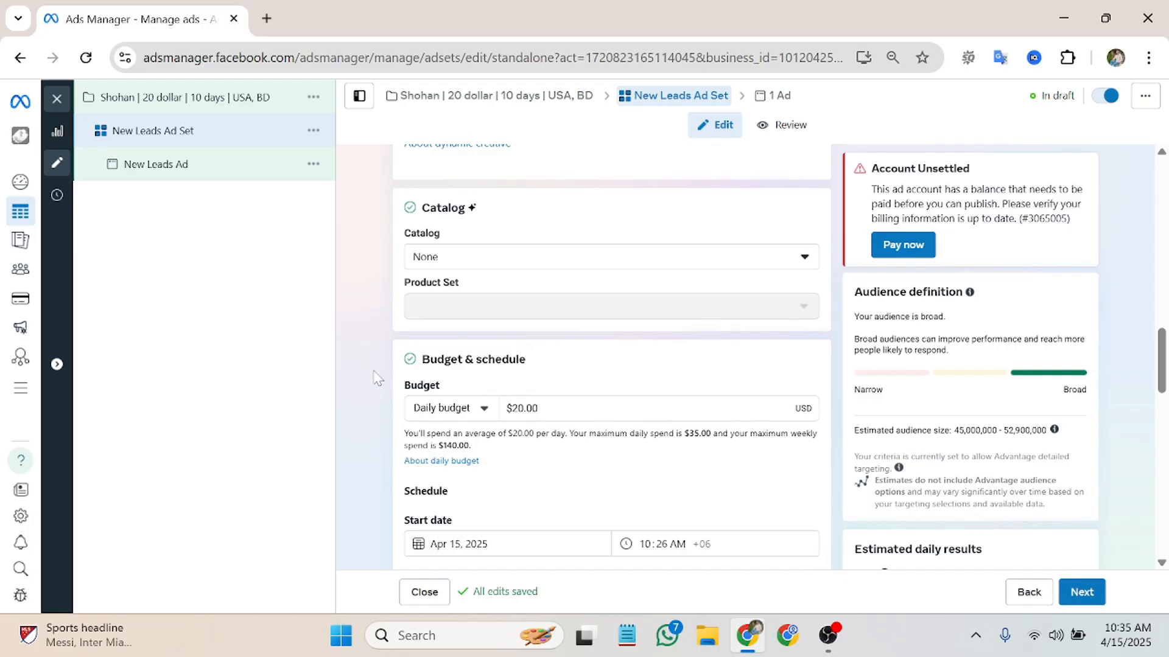
pyautogui.click(484, 409)
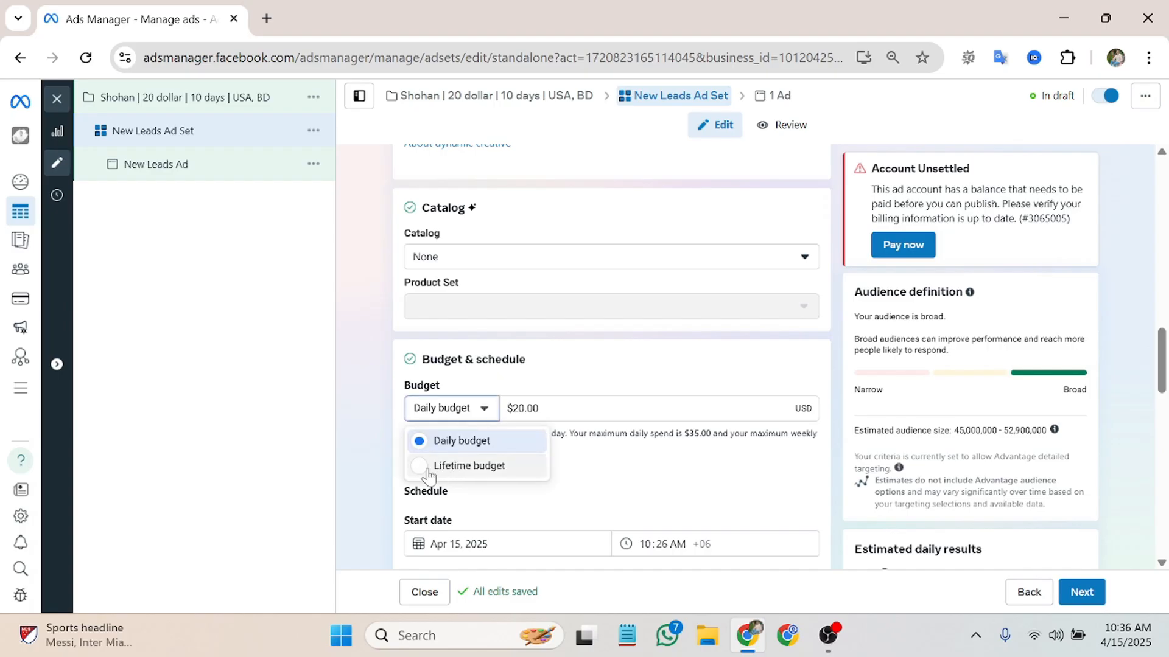
pyautogui.click(420, 469)
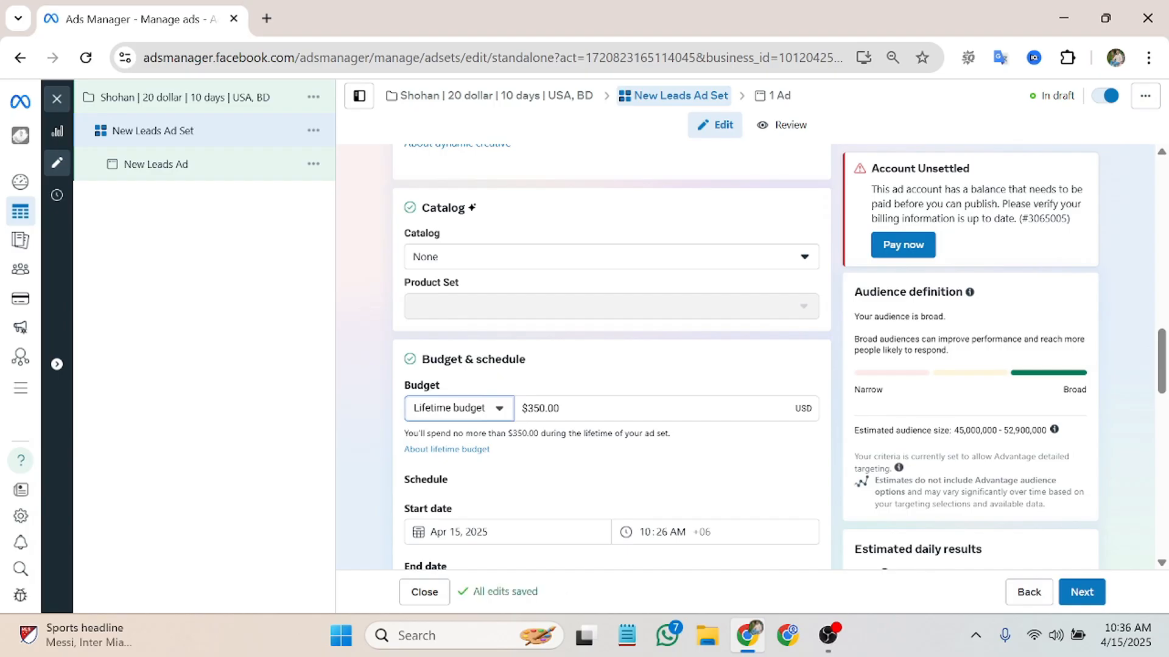
pyautogui.click(534, 407)
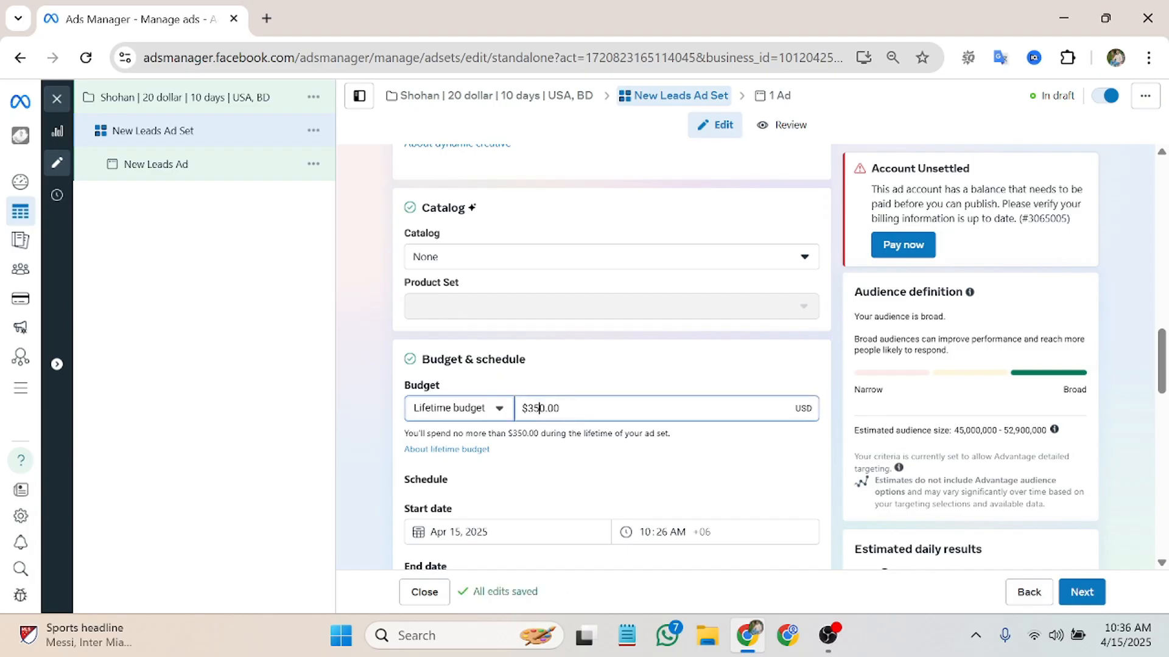
pyautogui.press('BackSpace')
pyautogui.press('BackSpace')
pyautogui.write('2')
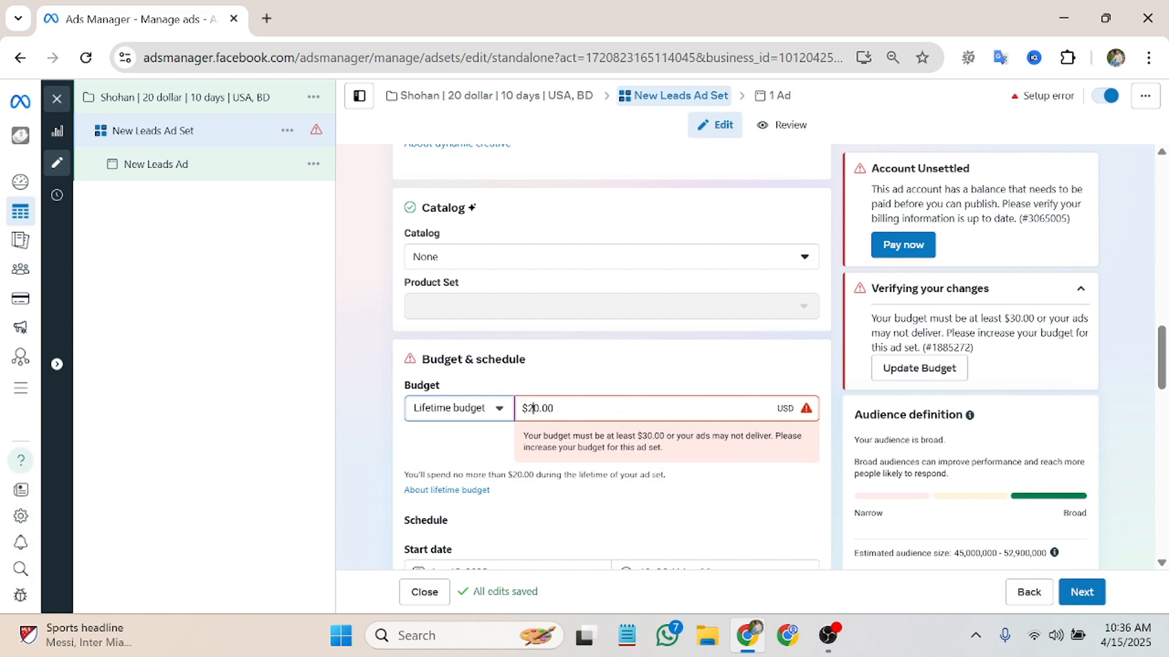
# Step: Try a lifetime budget of $30, and set the amount back to $20
pyautogui.press('BackSpace')
pyautogui.write('3')
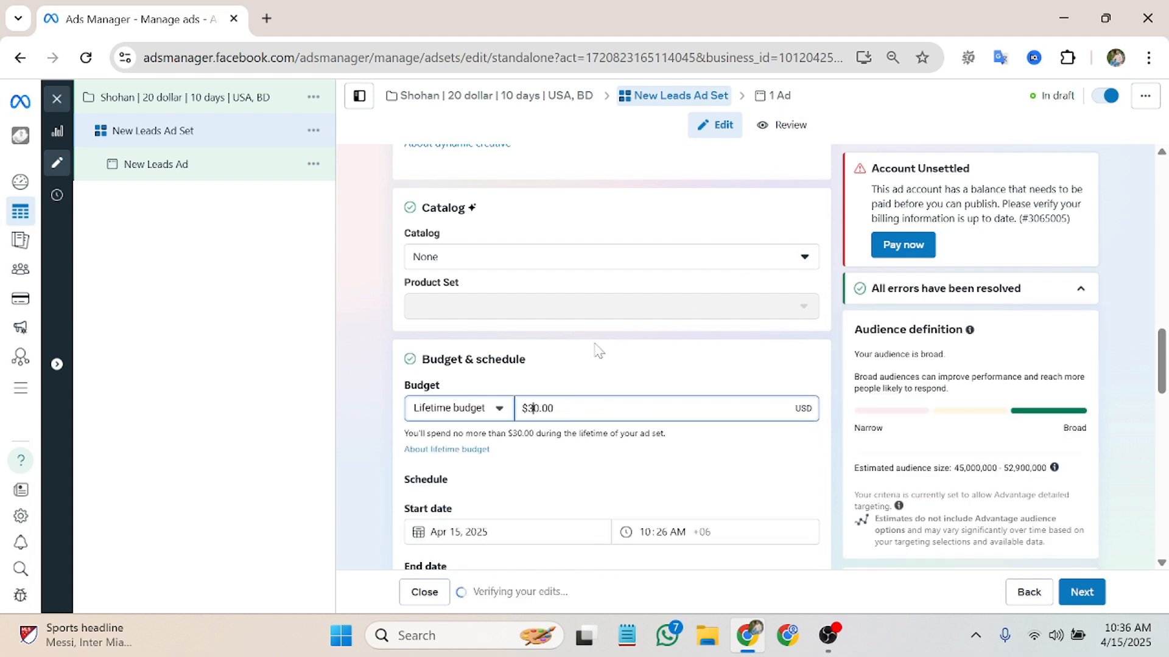
pyautogui.scroll(-1, 630, 324)
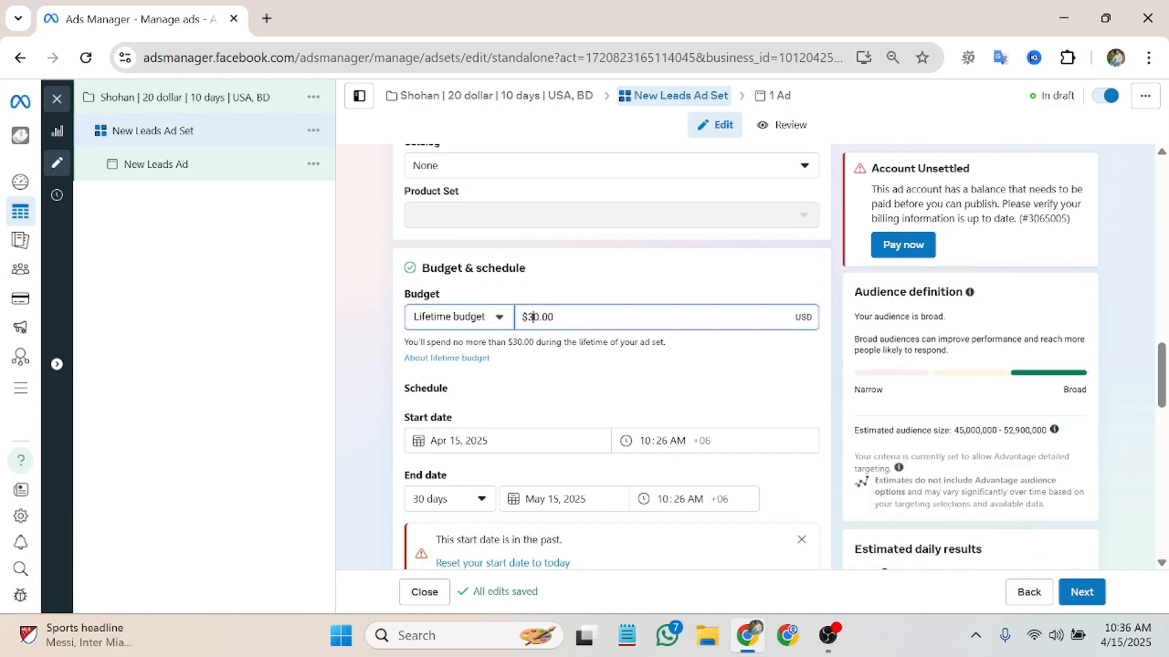
pyautogui.press('BackSpace')
pyautogui.write('2')
# Step: Shorten the ad set's schedule to the 14-day option, and set a custom end date of April 25, 2025
pyautogui.scroll(-2, 490, 523)
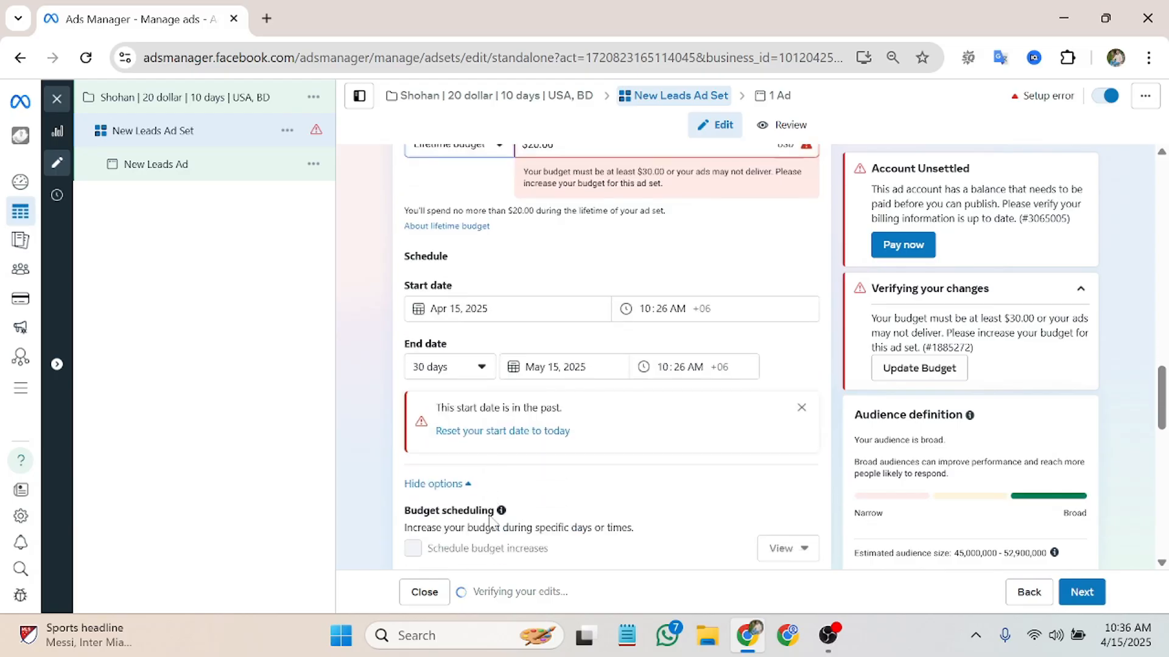
pyautogui.click(491, 362)
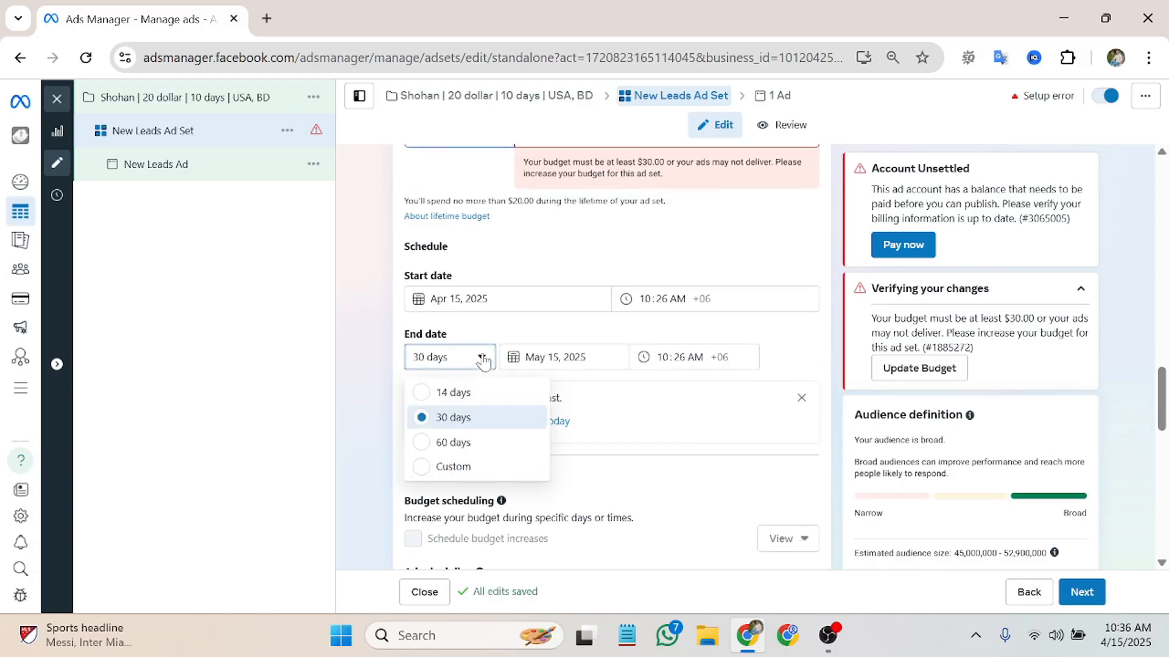
pyautogui.click(428, 393)
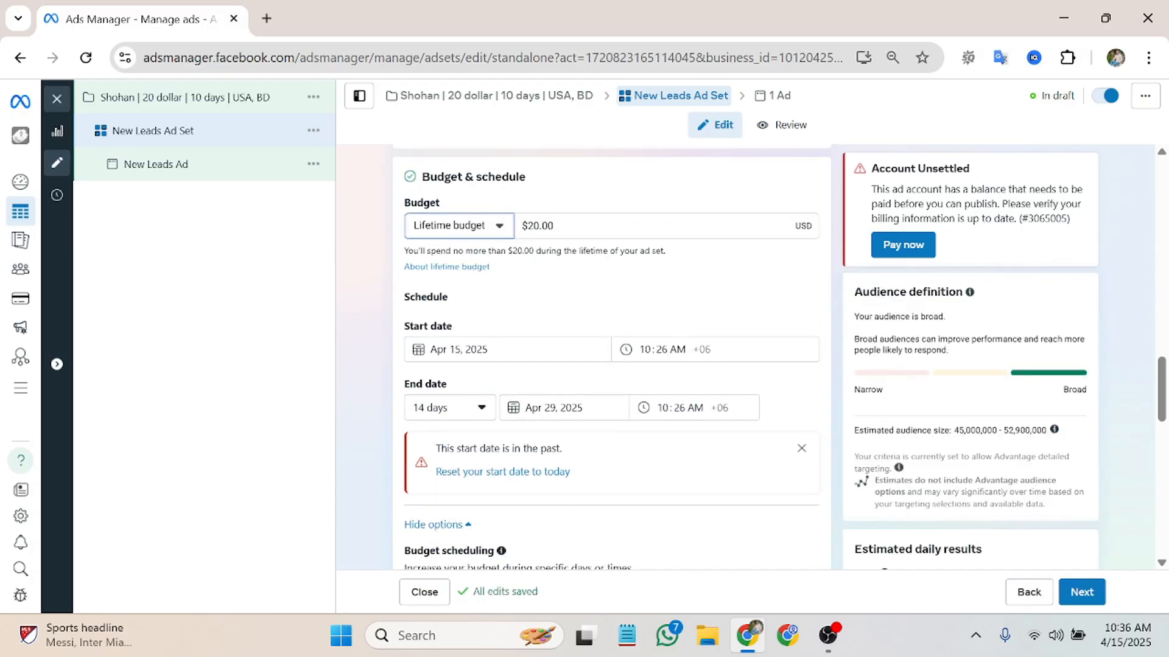
pyautogui.click(563, 408)
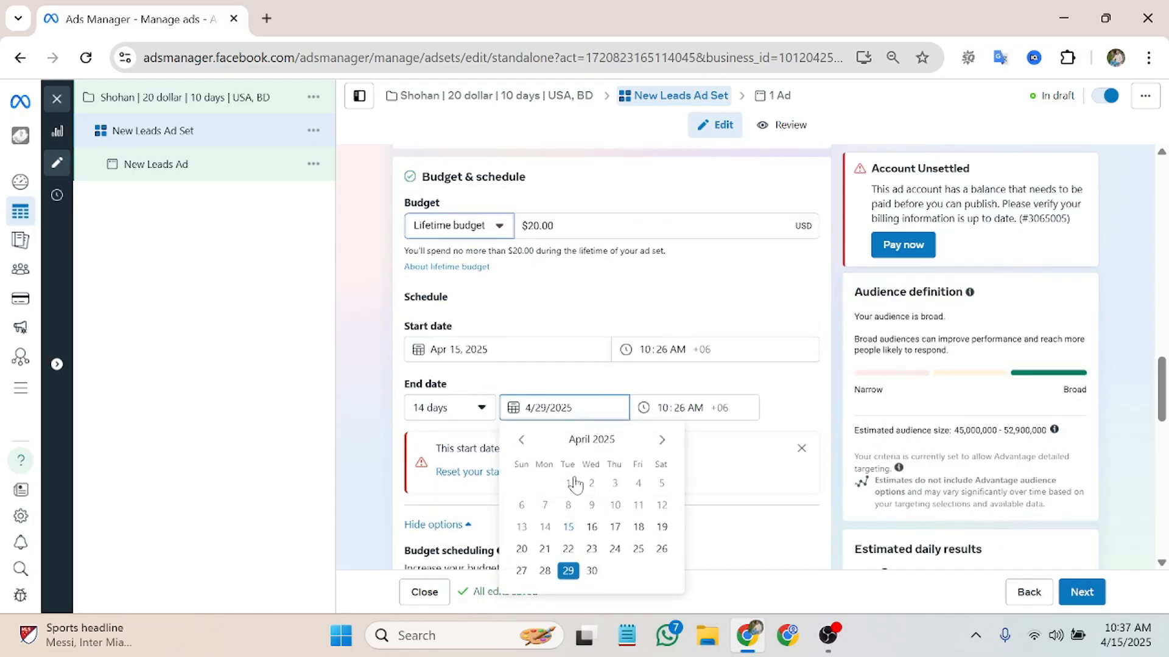
pyautogui.click(638, 548)
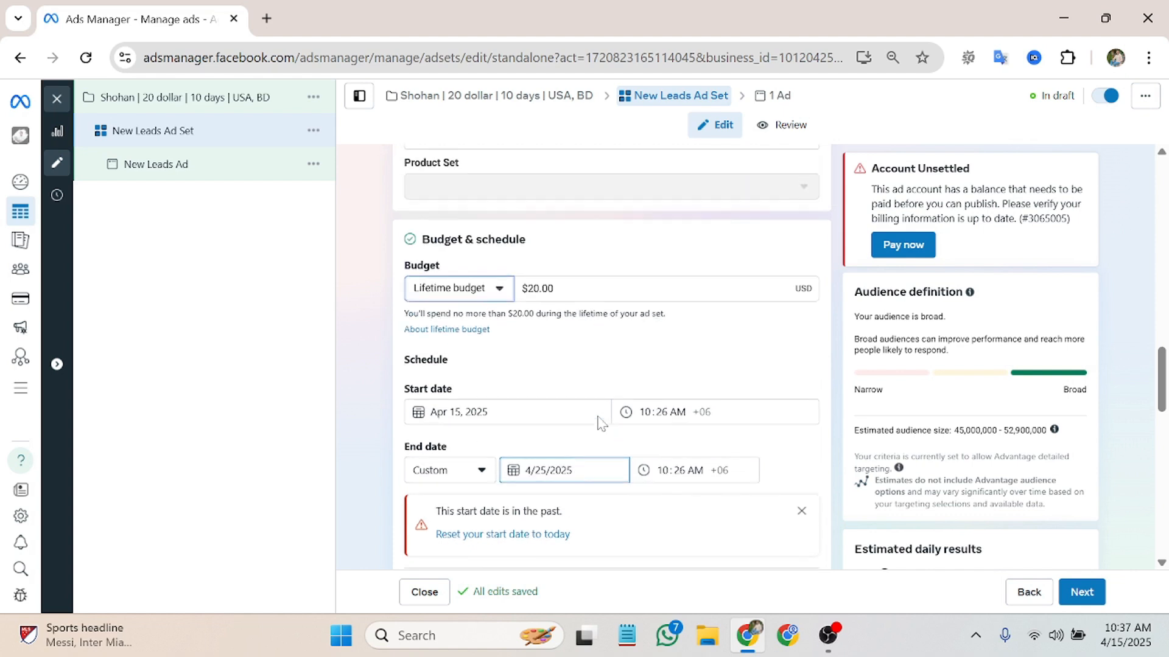
# Step: Reset the past start date to today, and review the budget scheduling and ad scheduling options
pyautogui.scroll(-3, 600, 414)
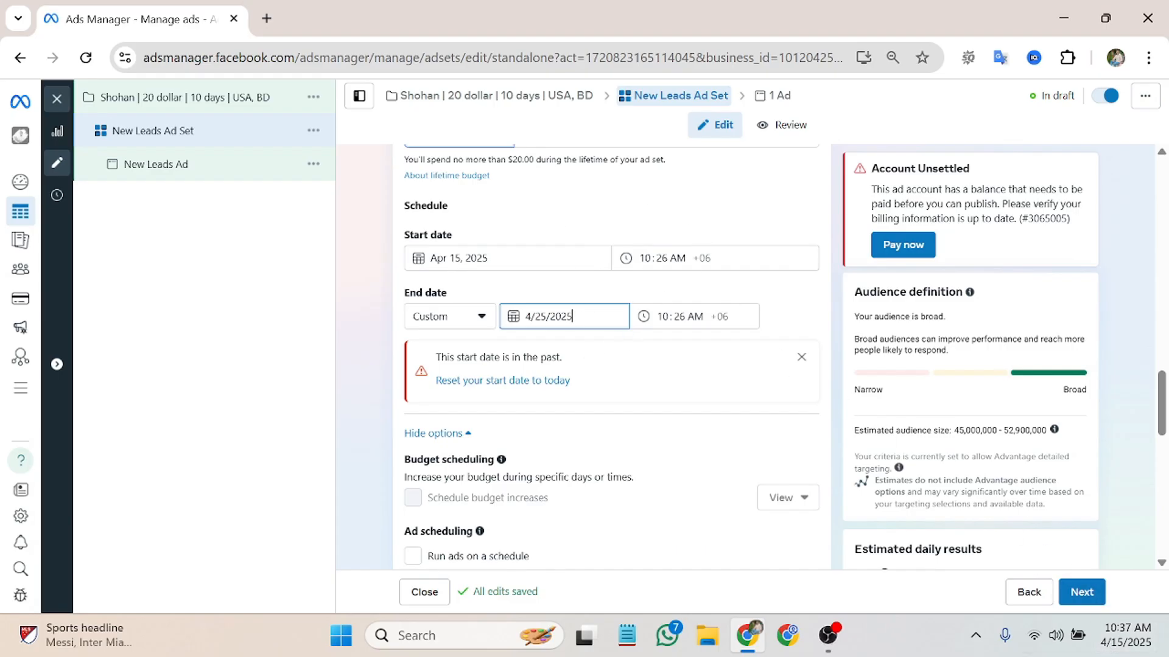
pyautogui.click(470, 380)
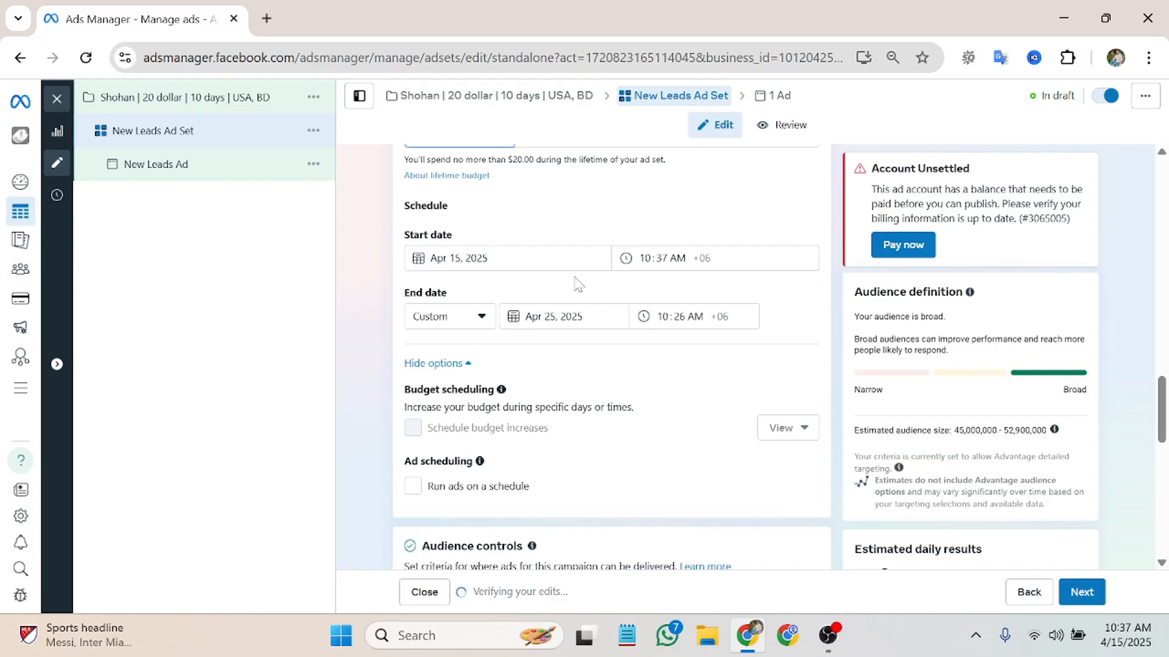
pyautogui.scroll(-2, 575, 286)
pyautogui.scroll(-2, 566, 295)
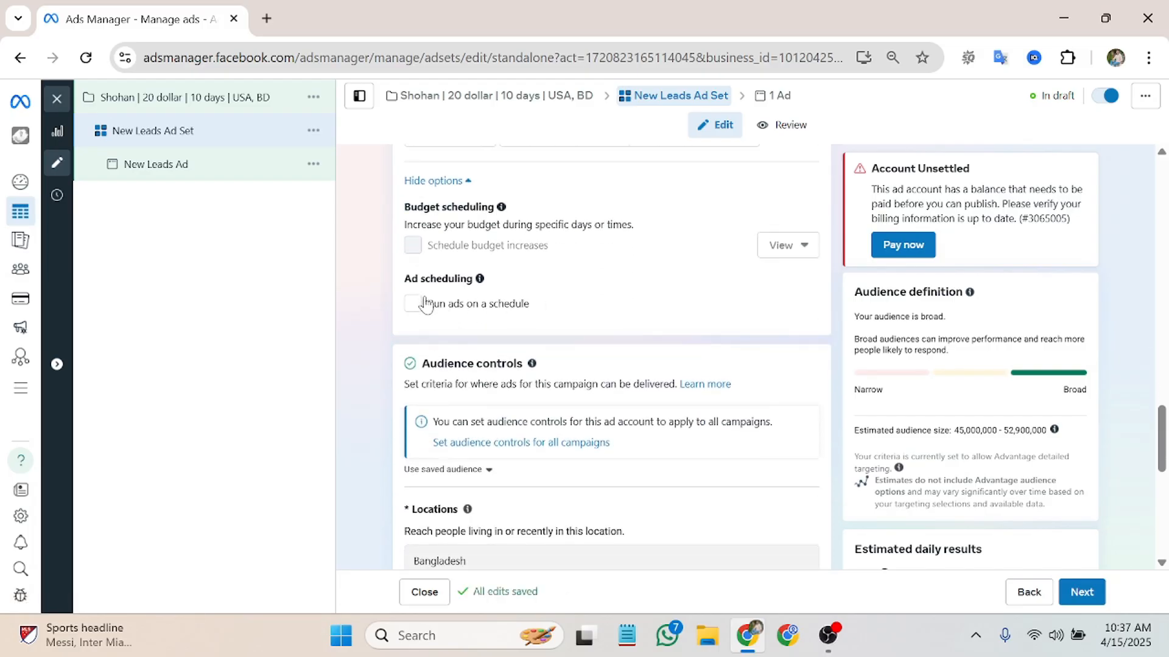
# Step: Run the ads on a schedule in the viewer's time zone, and schedule all hours for every day
pyautogui.scroll(2, 426, 304)
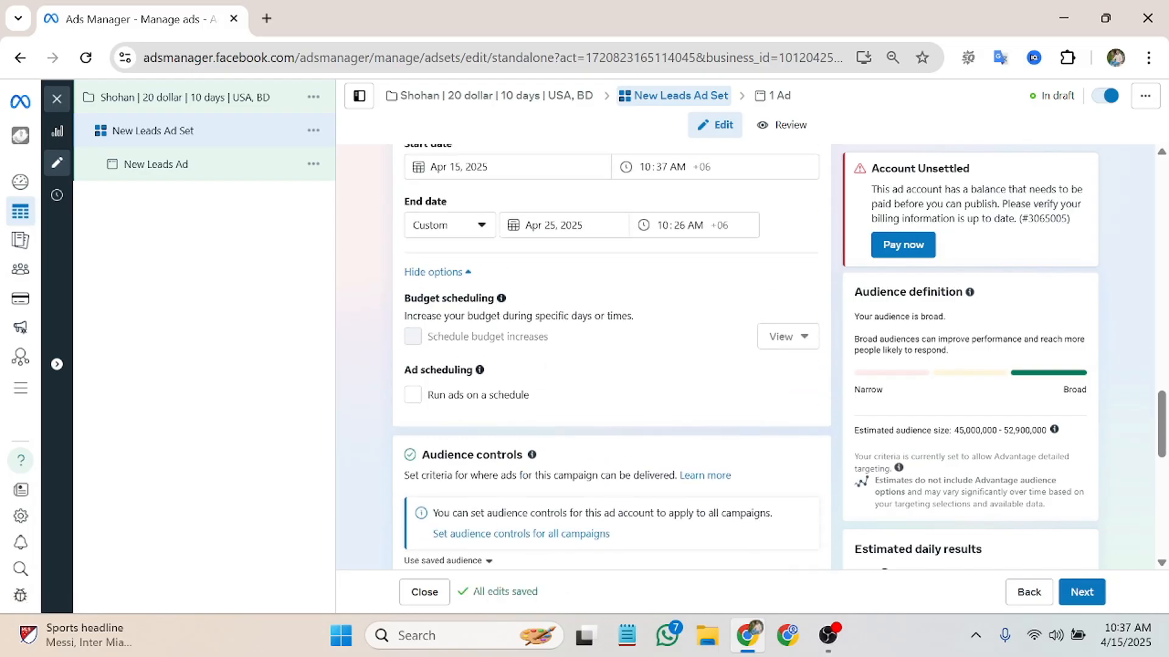
pyautogui.click(412, 396)
pyautogui.scroll(-4, 427, 377)
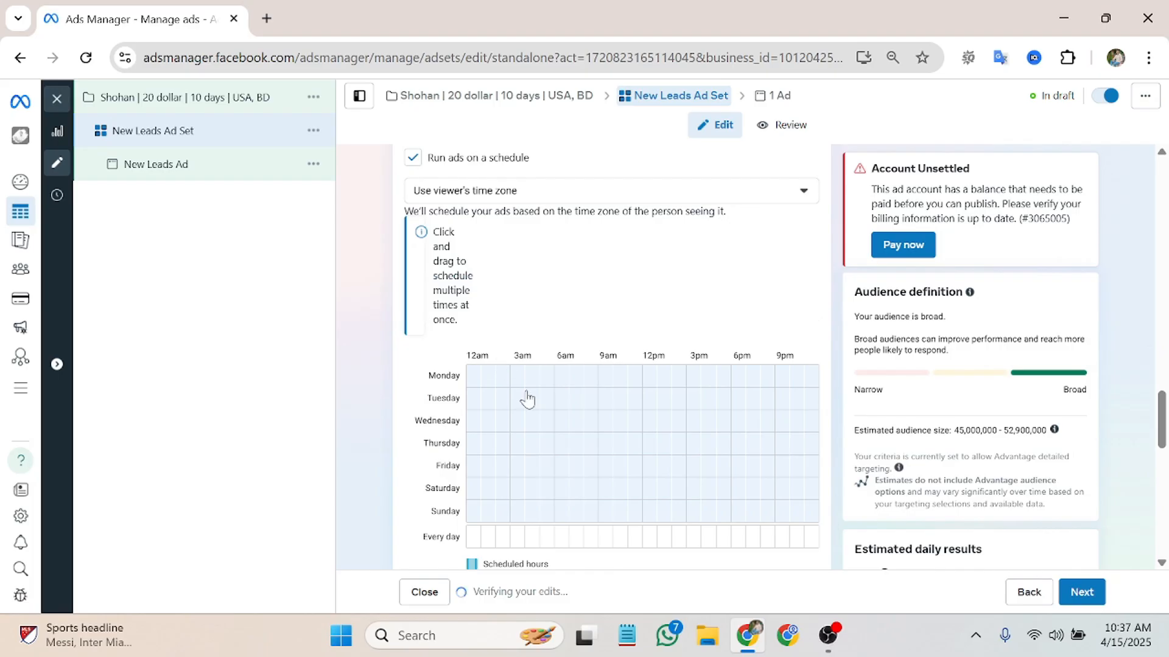
pyautogui.scroll(-3, 527, 398)
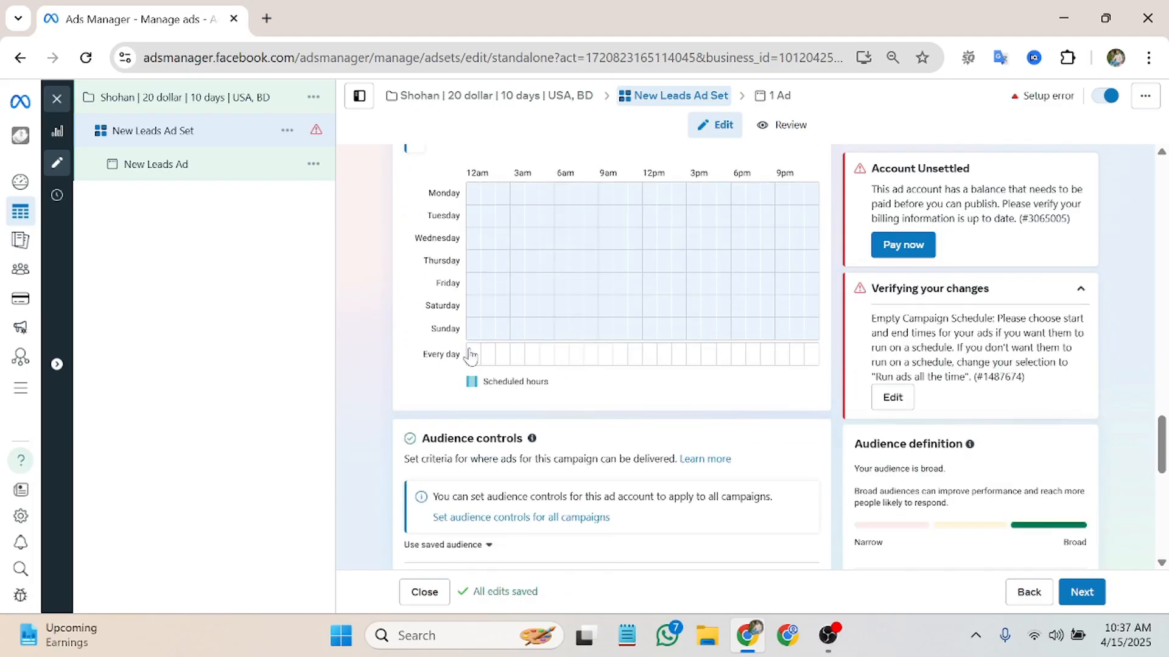
pyautogui.moveTo(469, 356); pyautogui.dragTo(827, 371)
pyautogui.moveTo(468, 357); pyautogui.dragTo(811, 360)
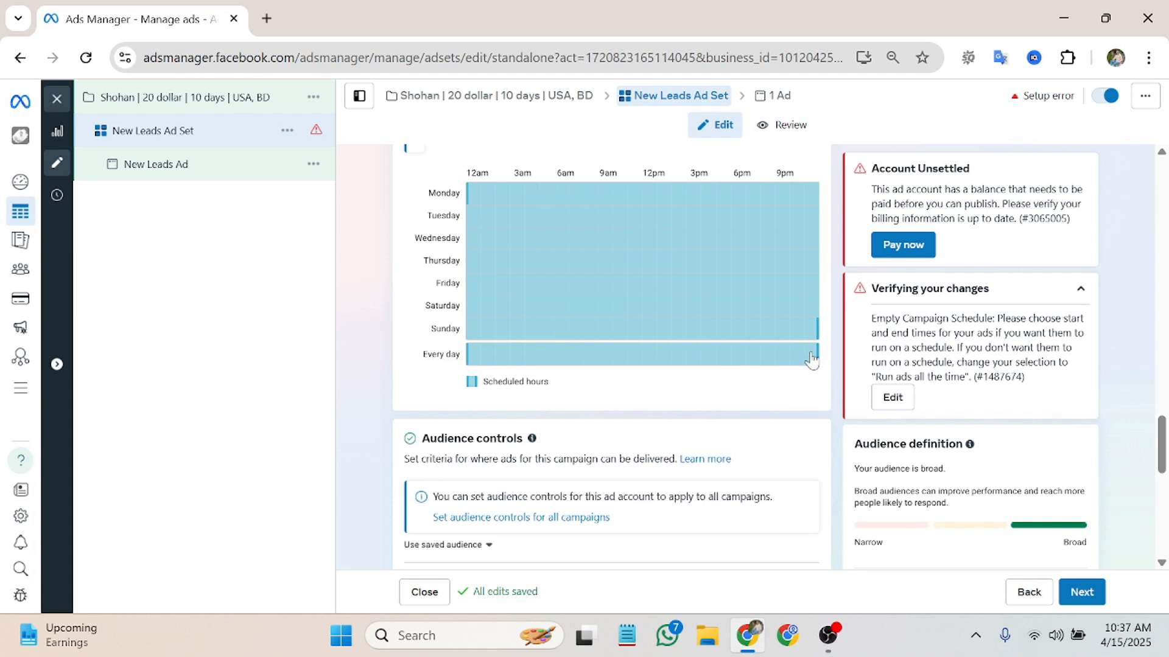
pyautogui.scroll(1, 546, 367)
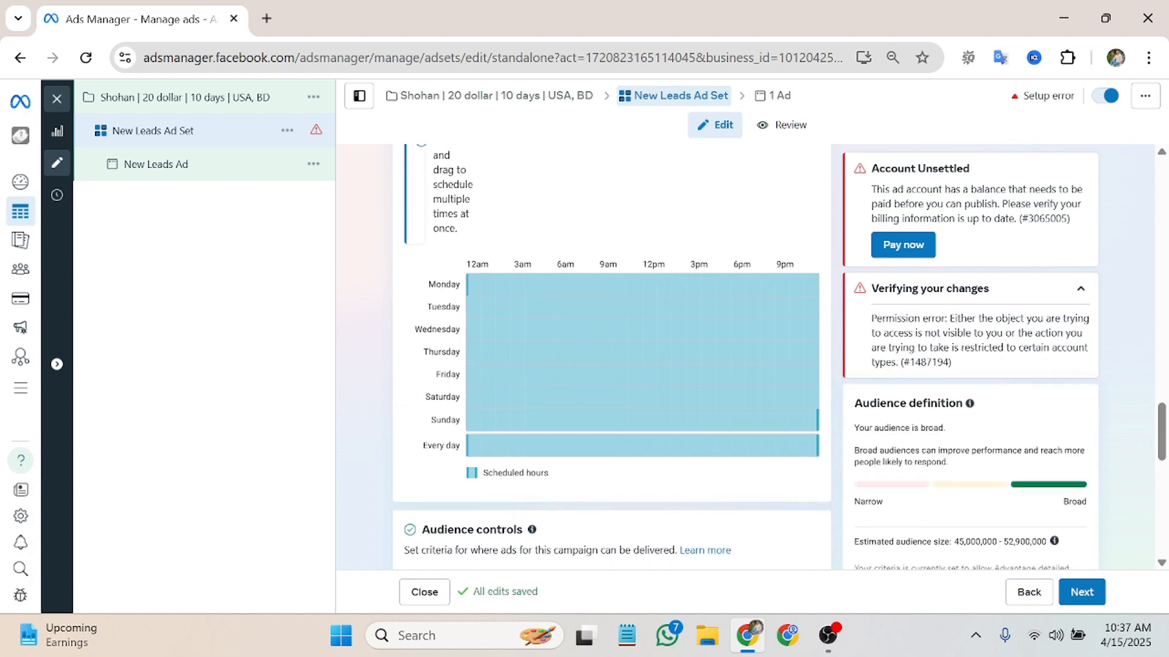
# Step: Remove Friday 1–3 pm and Thursday 5–7 pm from the scheduled ad hours
pyautogui.click(665, 375)
pyautogui.moveTo(670, 378); pyautogui.dragTo(683, 378)
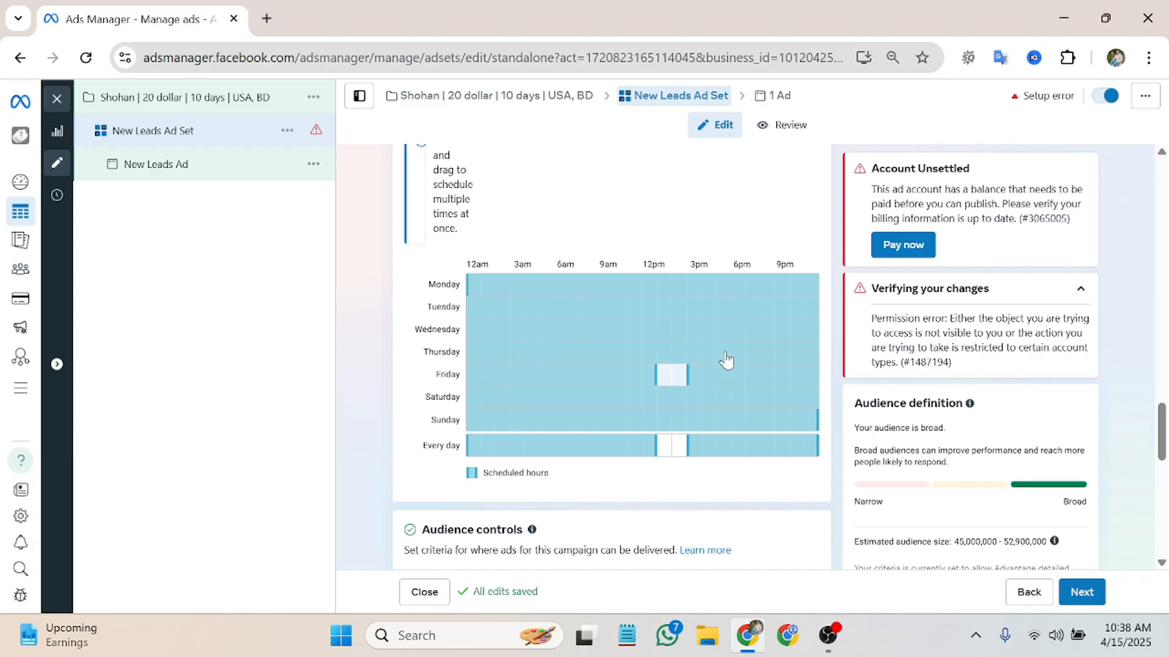
pyautogui.moveTo(722, 355)
pyautogui.mouseDown()
pyautogui.moveTo(752, 359)
pyautogui.moveTo(737, 361)
pyautogui.mouseUp()
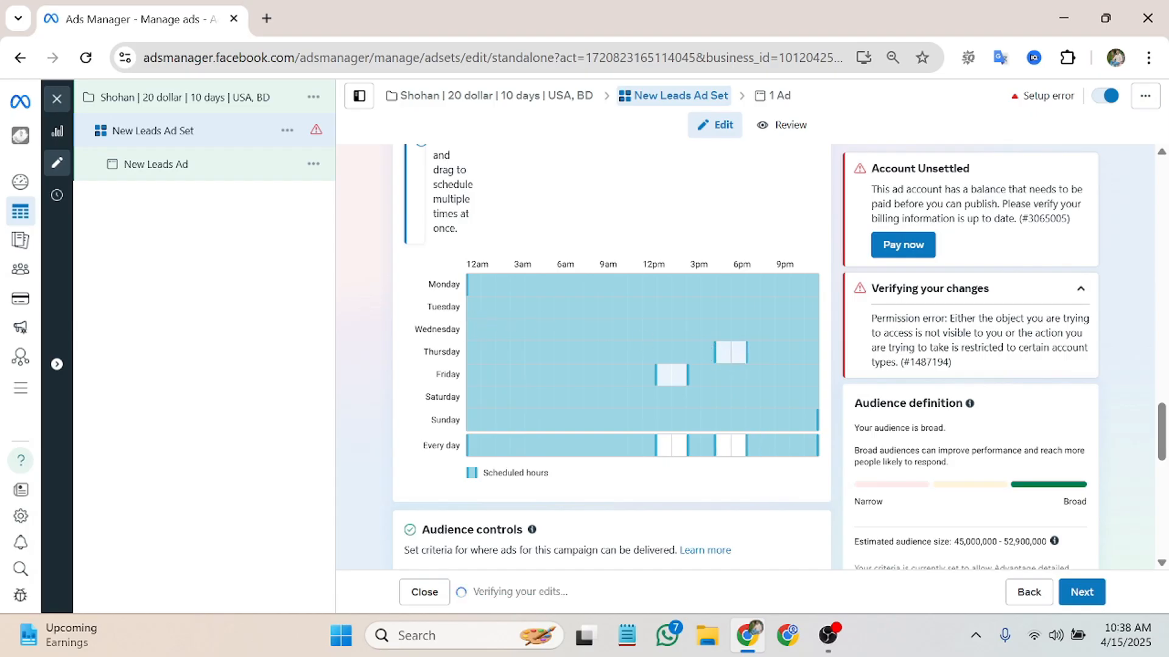
# Step: Exclude the city of Dhaka, Dhaka Division, Bangladesh from the ad set's targeted locations
pyautogui.scroll(-5, 591, 424)
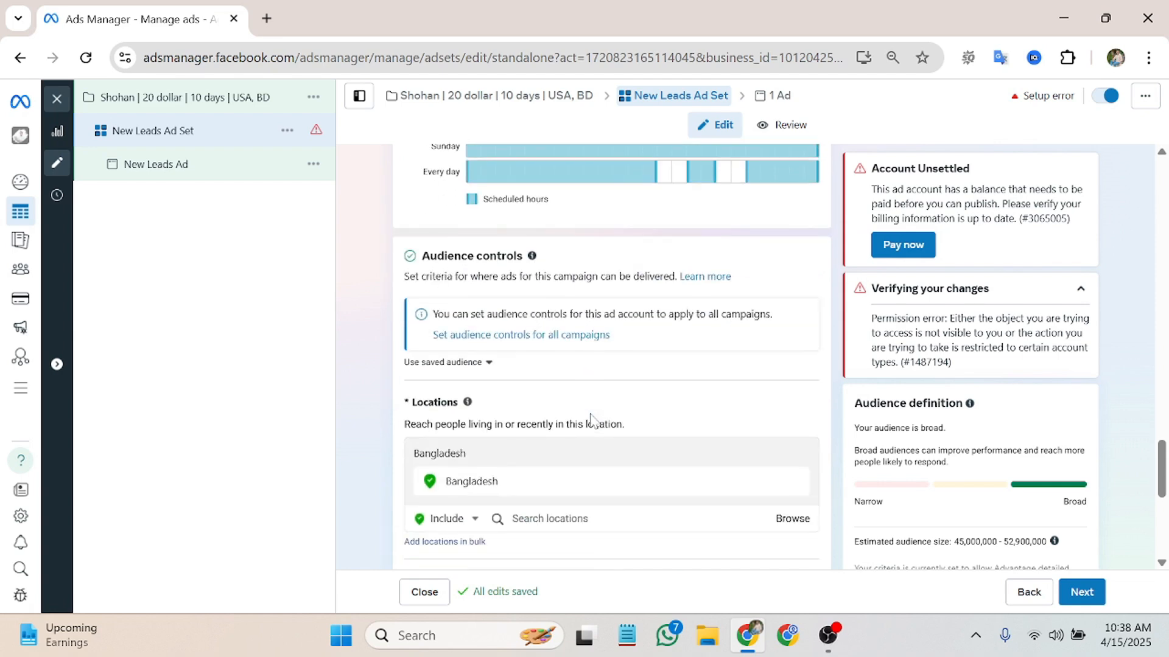
pyautogui.scroll(-3, 591, 420)
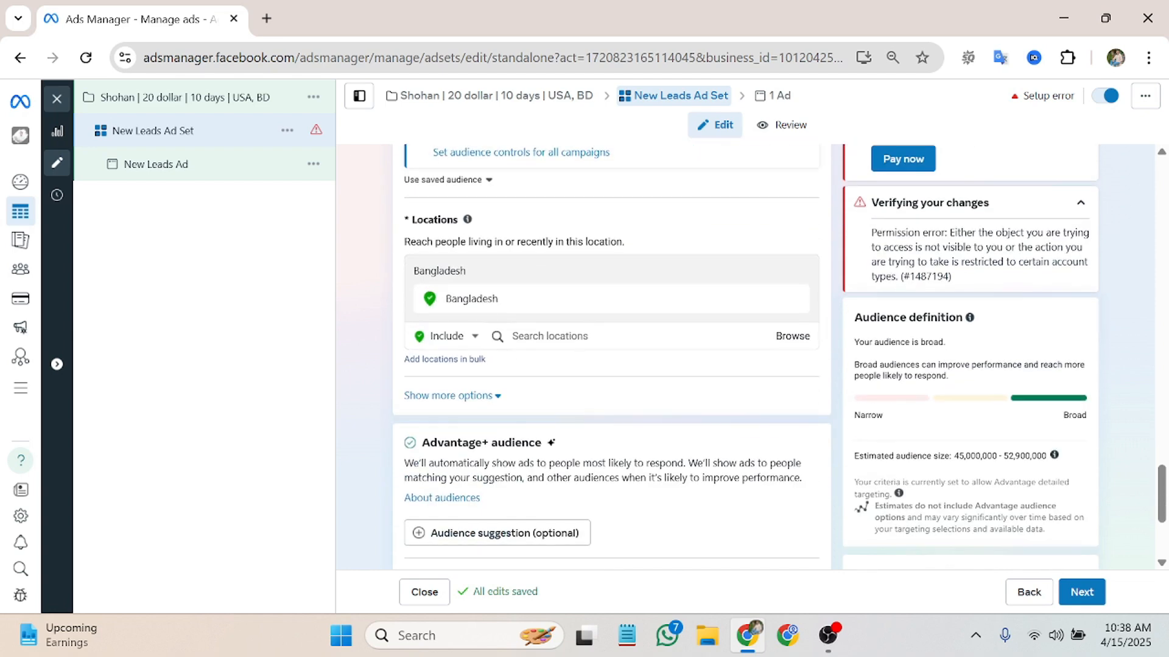
pyautogui.scroll(3, 508, 276)
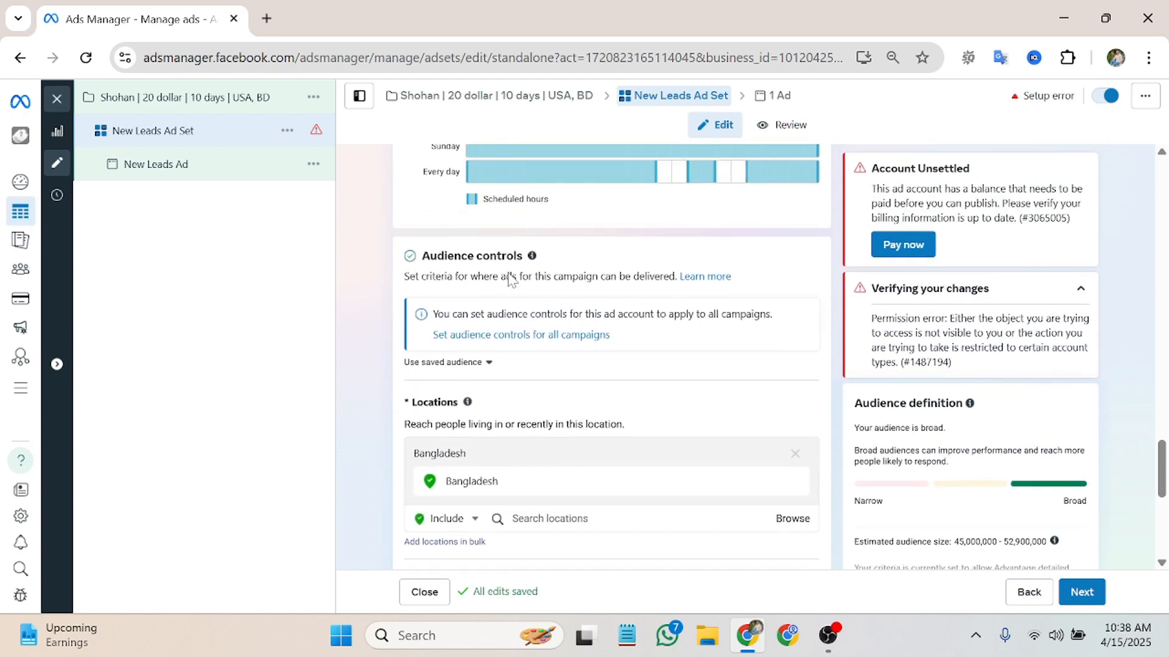
pyautogui.scroll(-3, 504, 278)
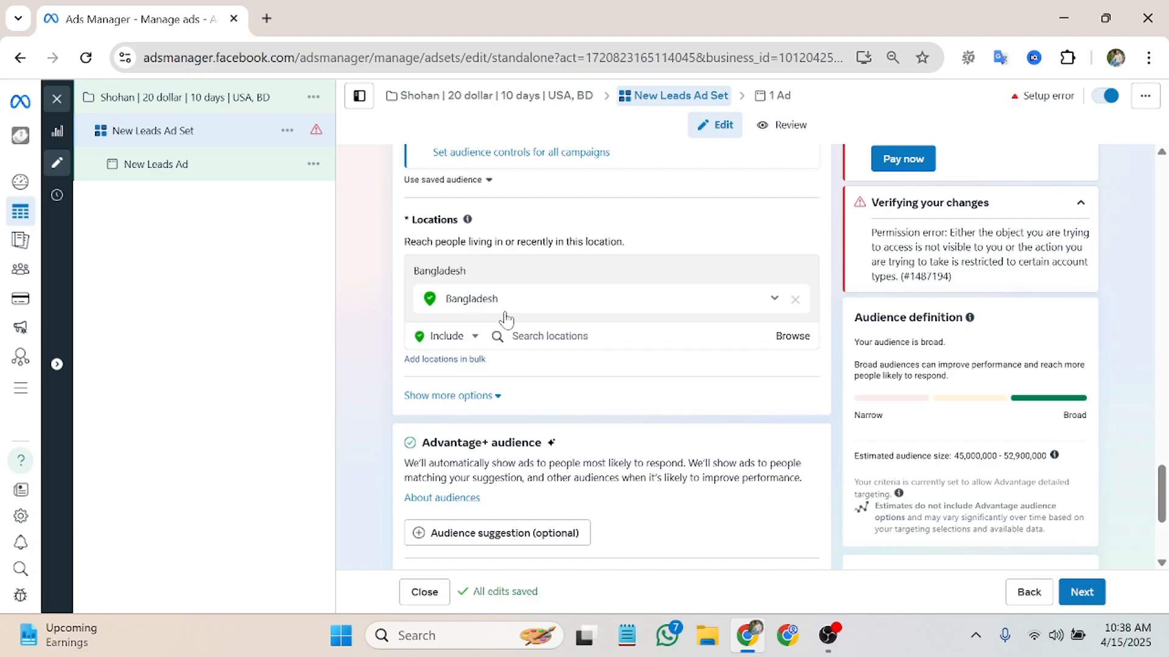
pyautogui.click(474, 336)
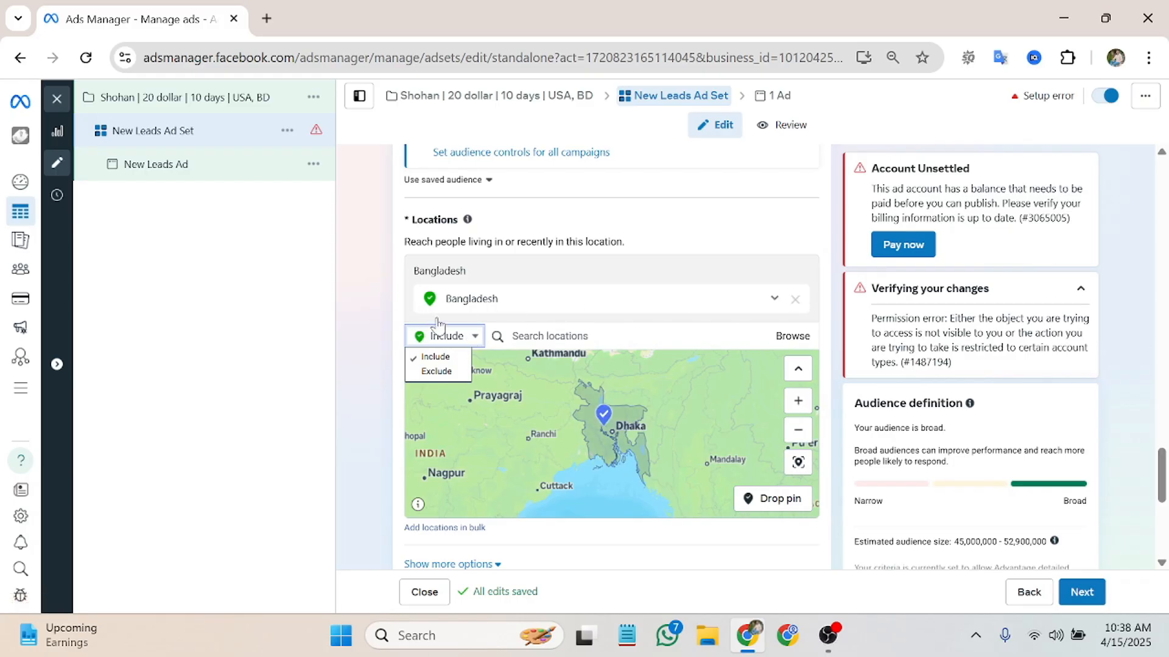
pyautogui.click(590, 320)
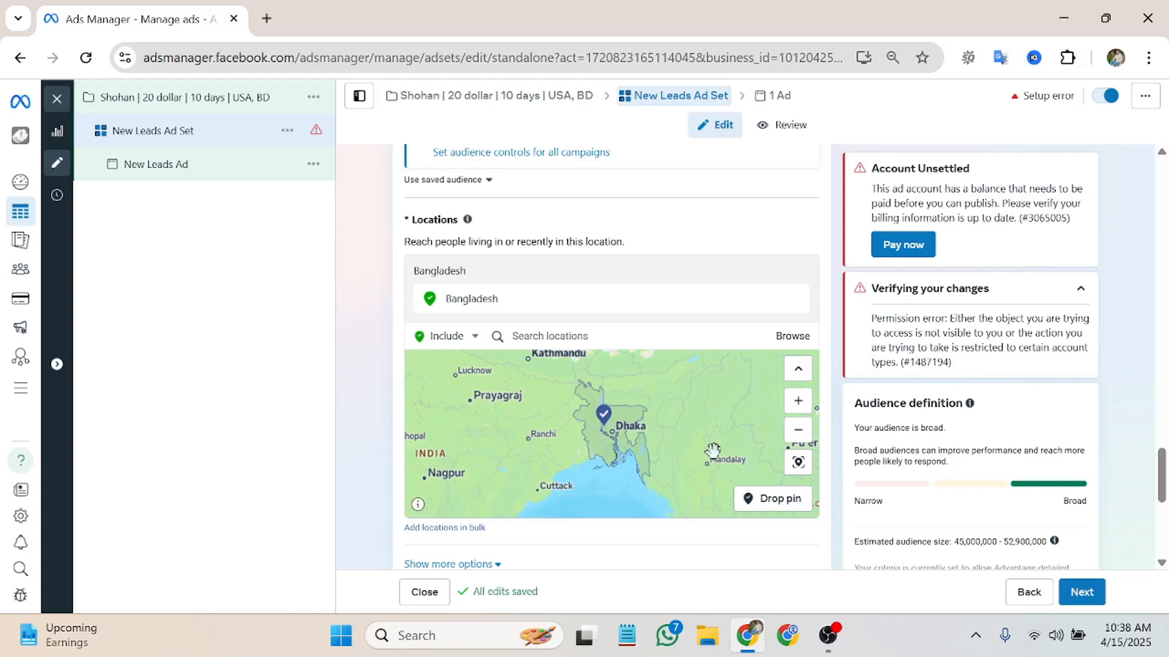
pyautogui.click(474, 337)
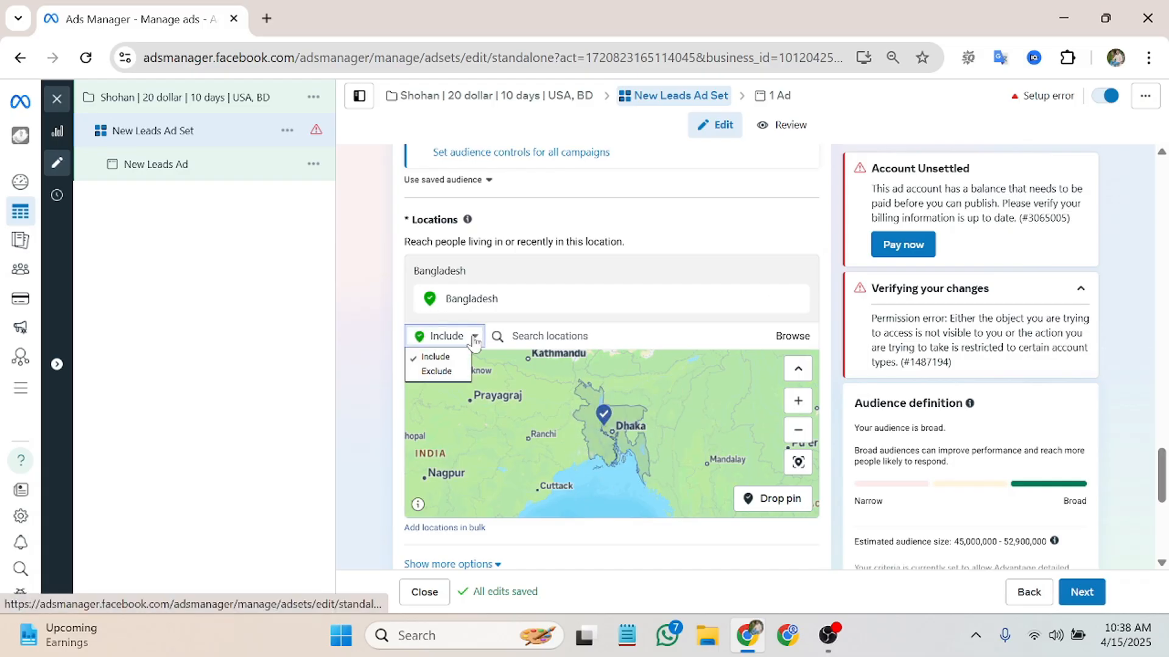
pyautogui.click(450, 373)
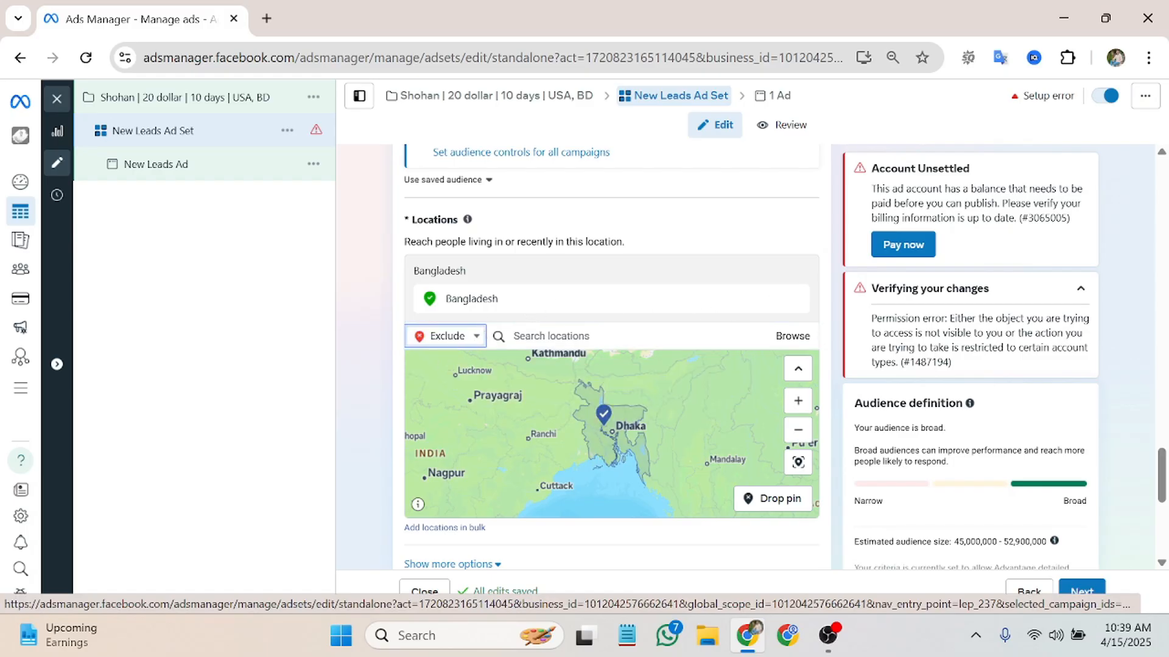
pyautogui.click(551, 336)
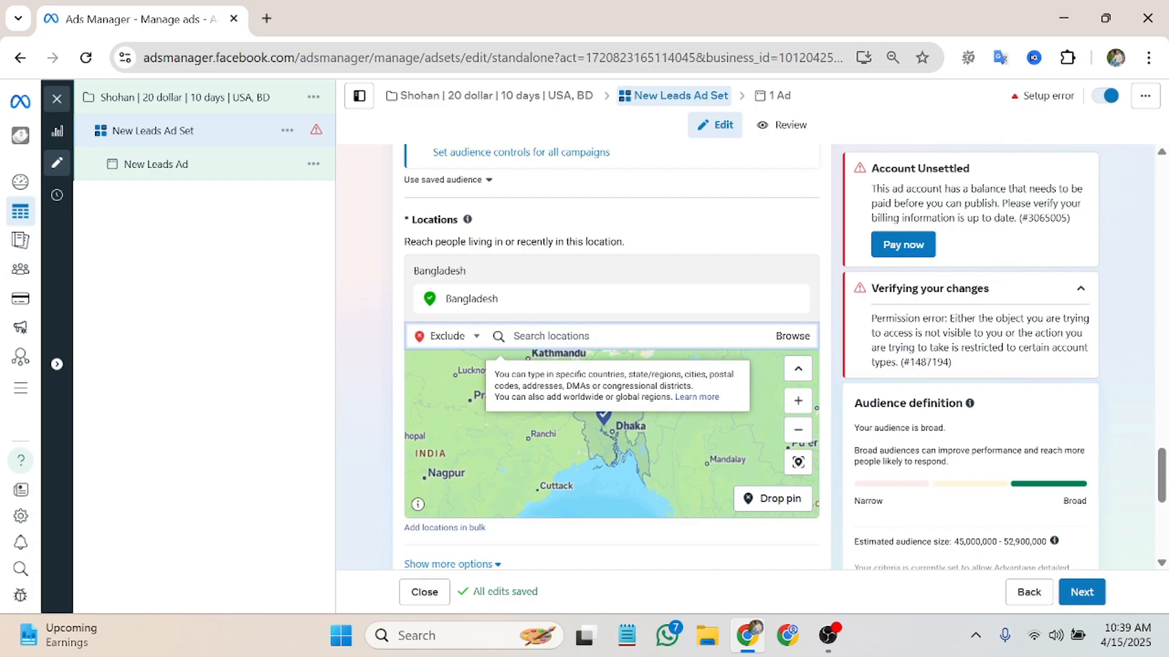
pyautogui.write('dhaka')
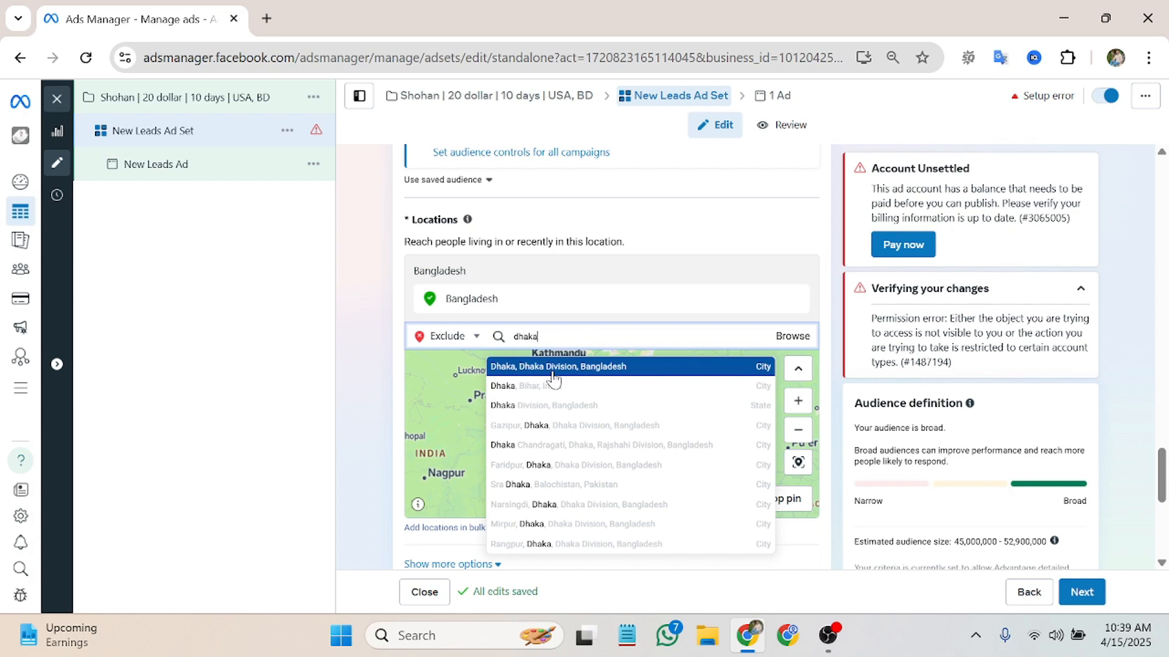
pyautogui.click(552, 369)
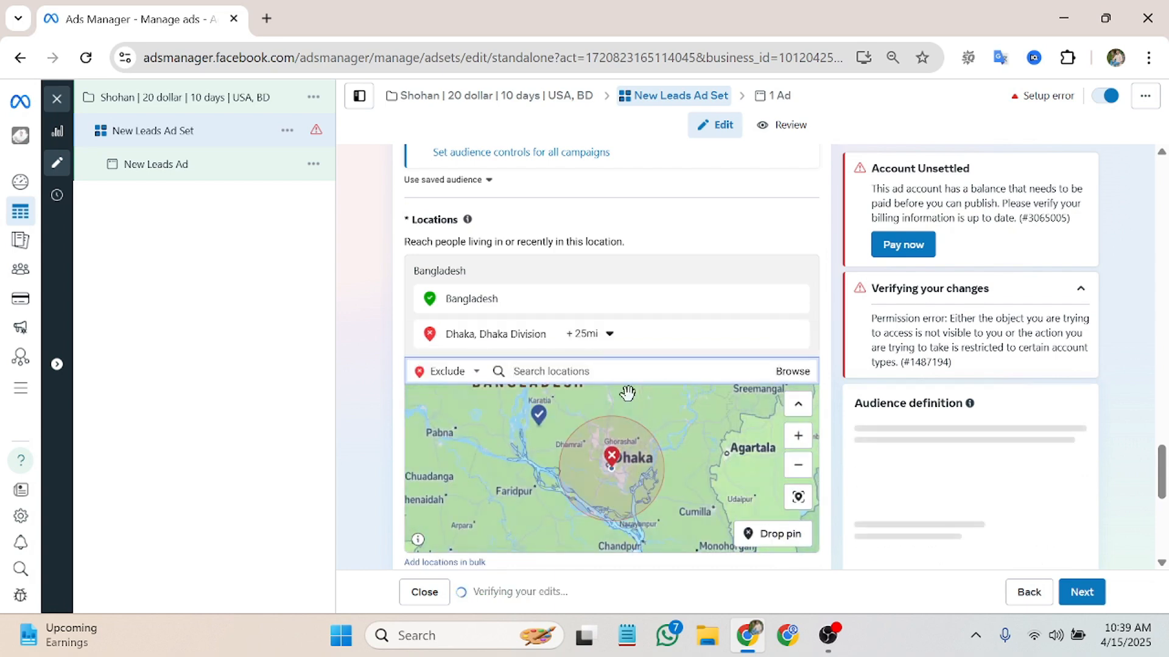
# Step: Exclude another area by dropping a pin in northeastern Bangladesh, at about (24.8985, 91.9065), on the locations map
pyautogui.scroll(-3, 627, 393)
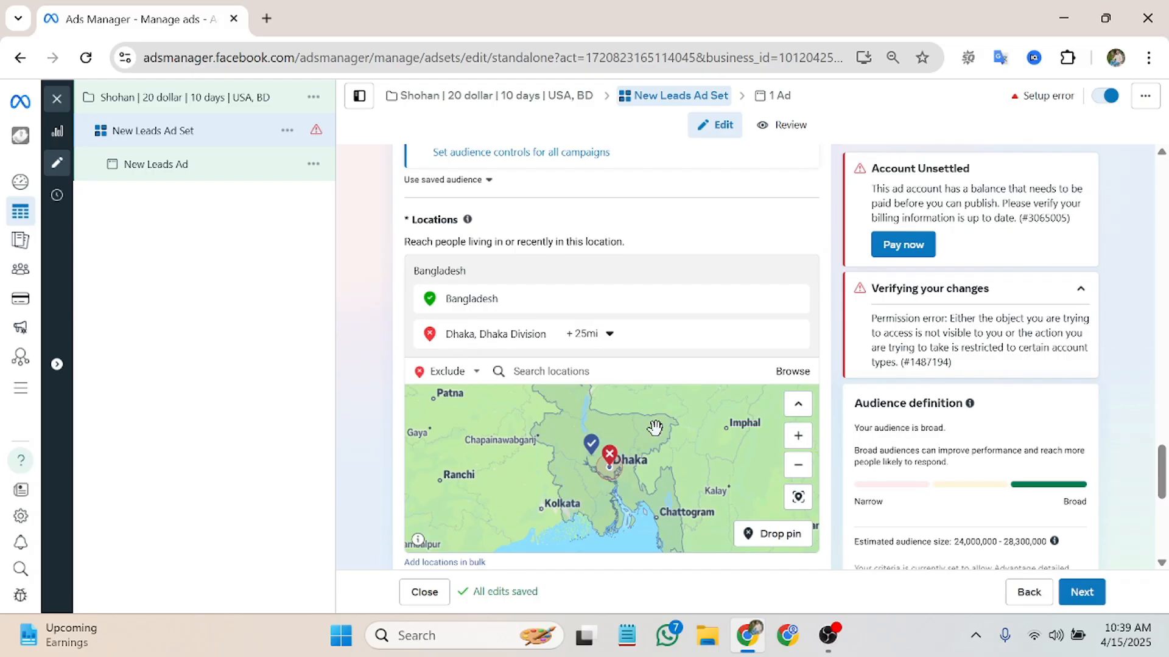
pyautogui.click(791, 536)
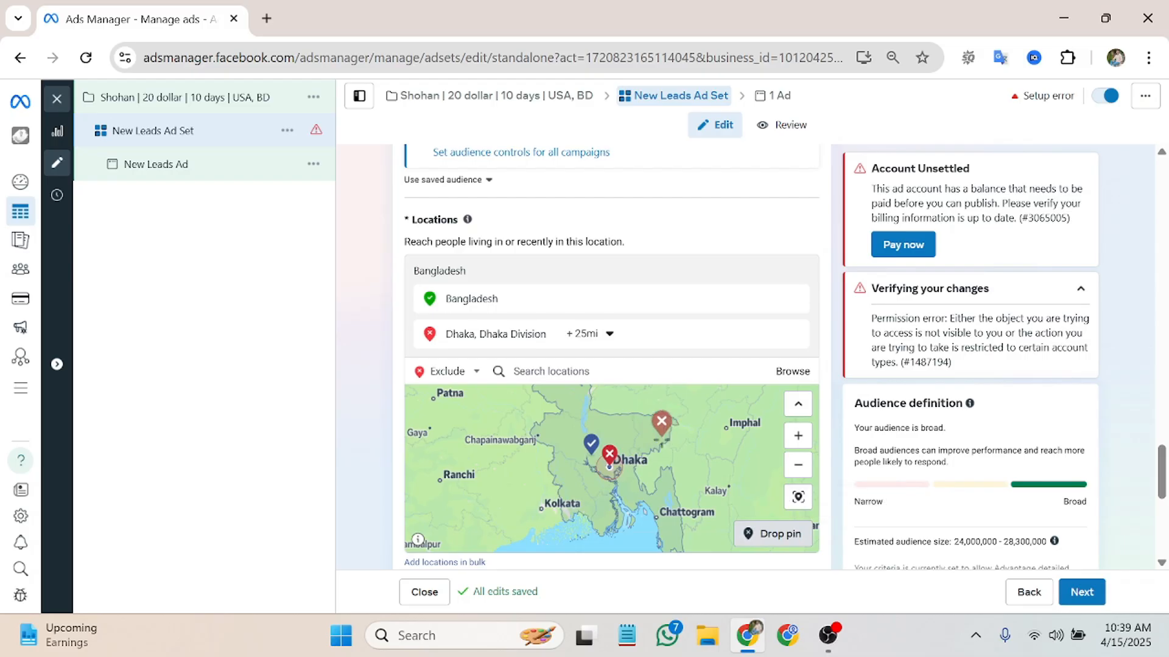
pyautogui.click(662, 427)
# Step: Examine the included and excluded locations on the map at regional and wider scales
pyautogui.scroll(-2, 651, 469)
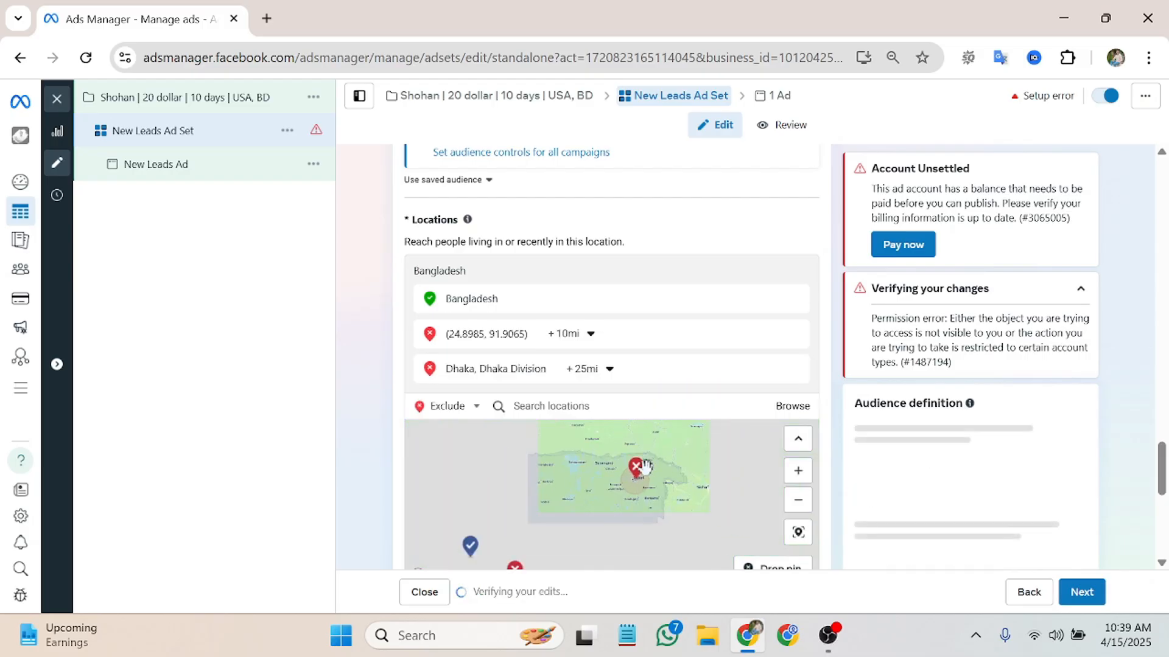
pyautogui.scroll(-2, 606, 510)
pyautogui.scroll(1, 607, 510)
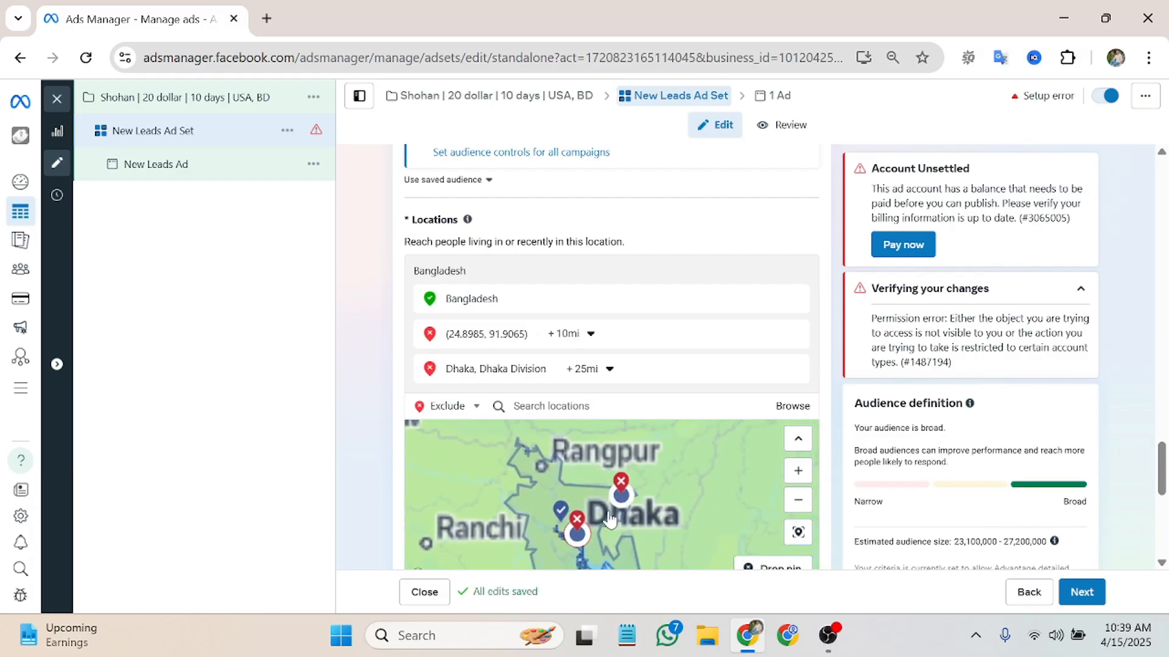
pyautogui.moveTo(700, 492); pyautogui.dragTo(695, 461)
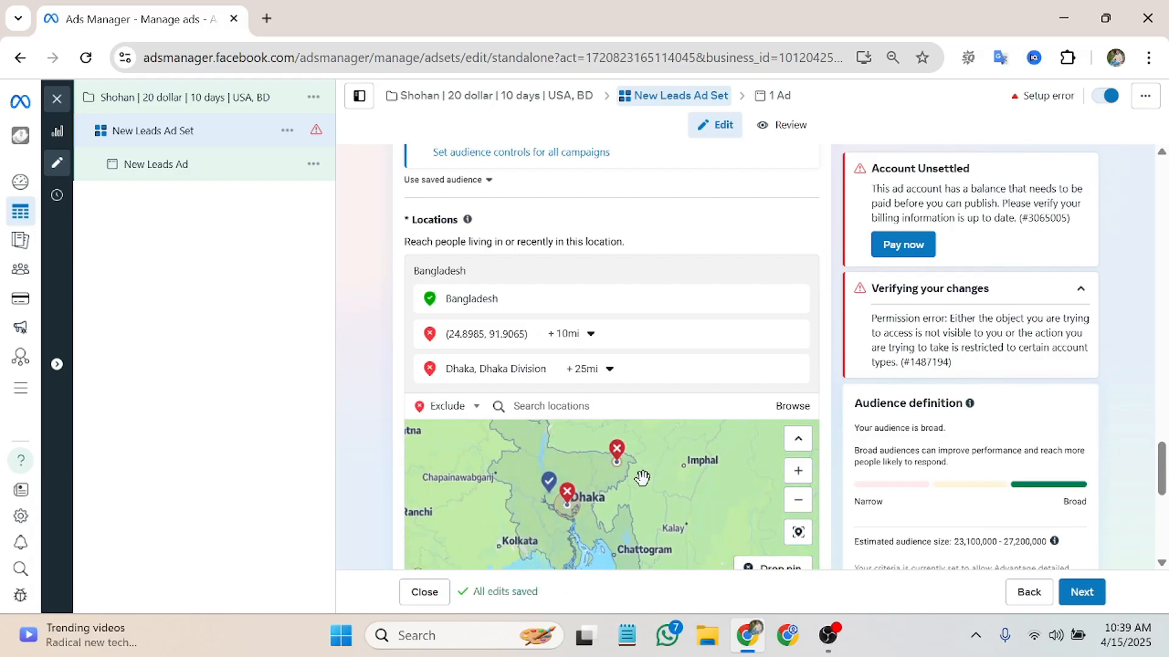
pyautogui.scroll(-1, 642, 478)
pyautogui.scroll(1, 643, 478)
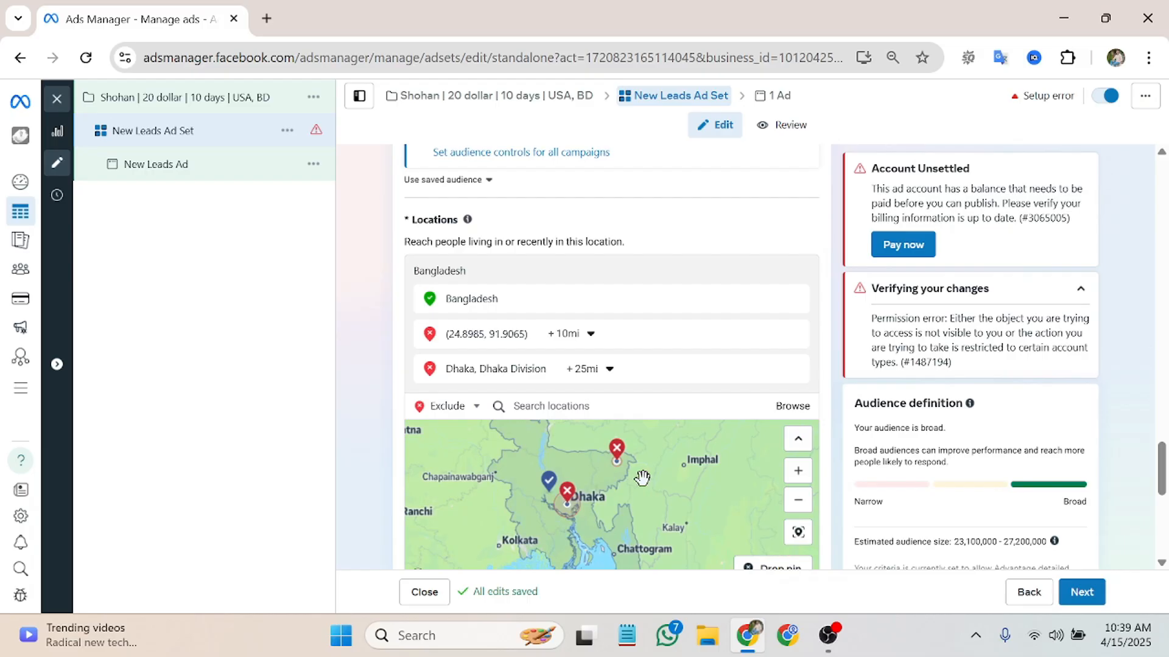
pyautogui.scroll(-2, 642, 478)
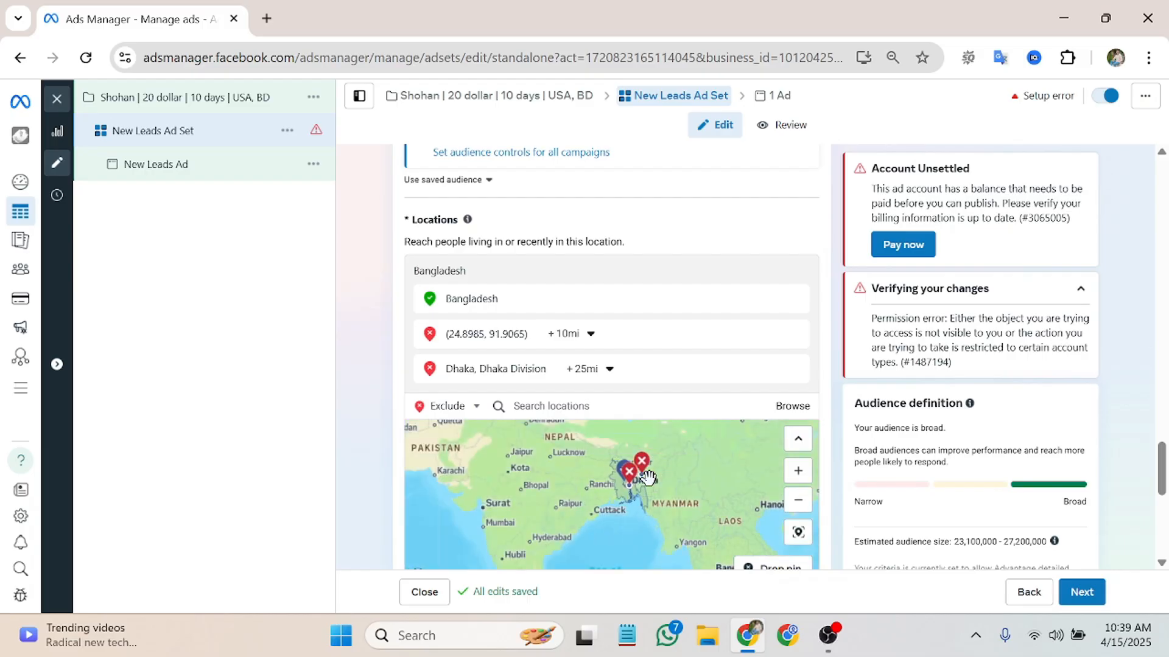
pyautogui.scroll(3, 647, 478)
pyautogui.scroll(-1, 647, 478)
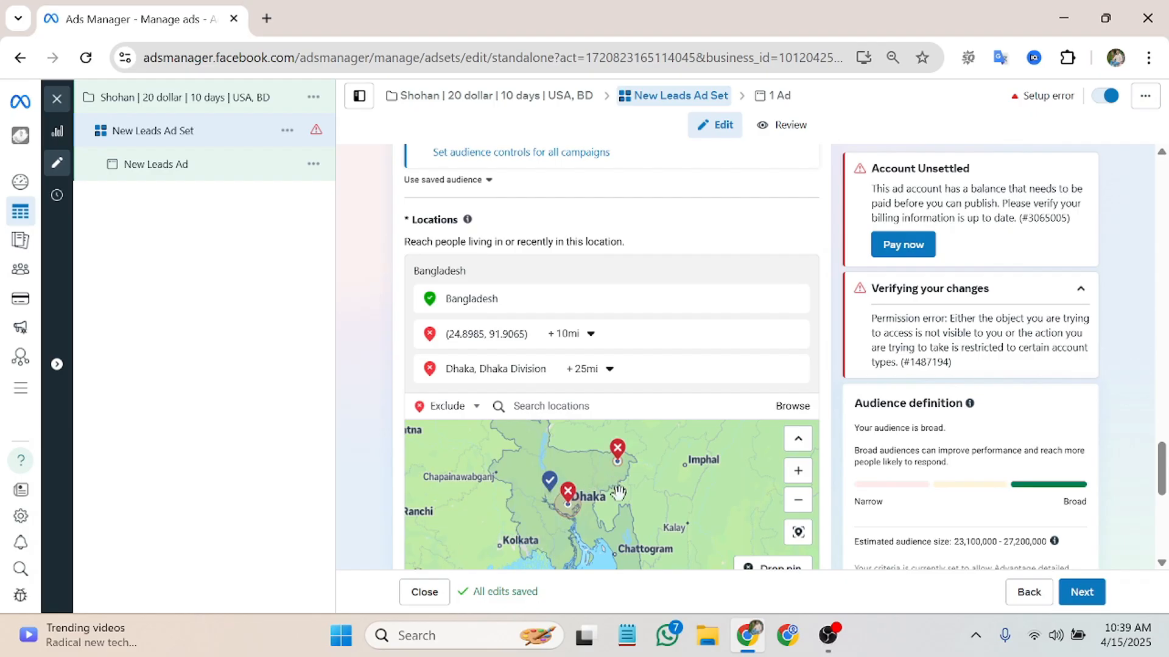
pyautogui.scroll(2, 570, 499)
pyautogui.scroll(-2, 570, 498)
pyautogui.scroll(-2, 622, 494)
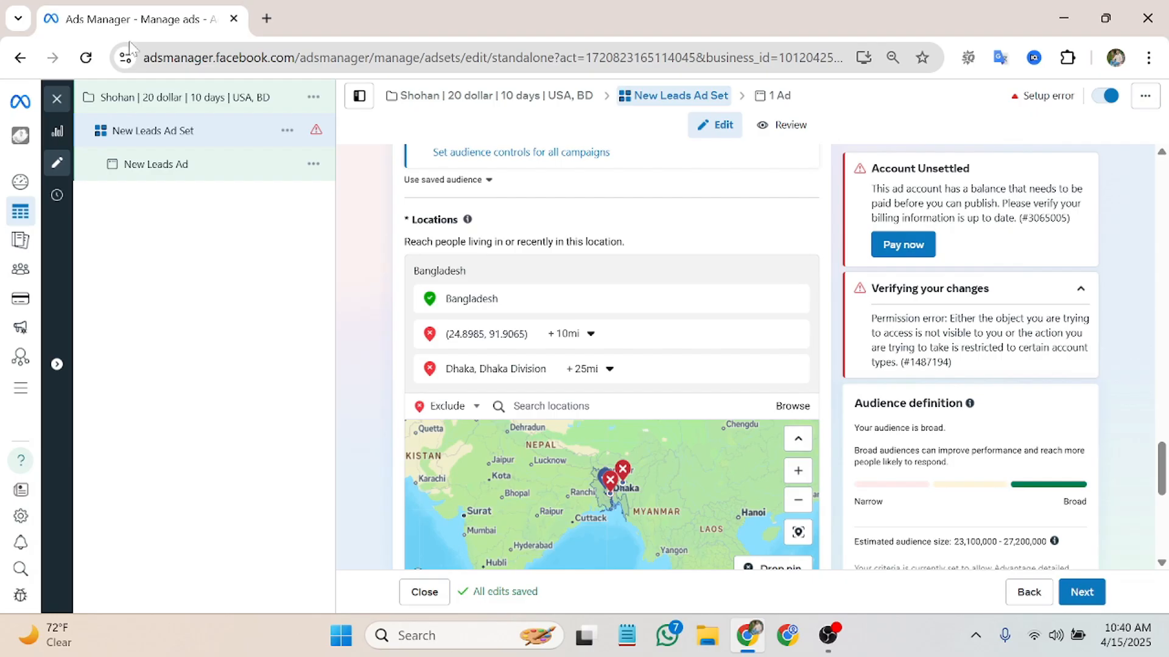
pyautogui.scroll(-1, 1131, 424)
# Step: Switch the ad set from Advantage+ audience to the original audience options
pyautogui.scroll(-5, 738, 384)
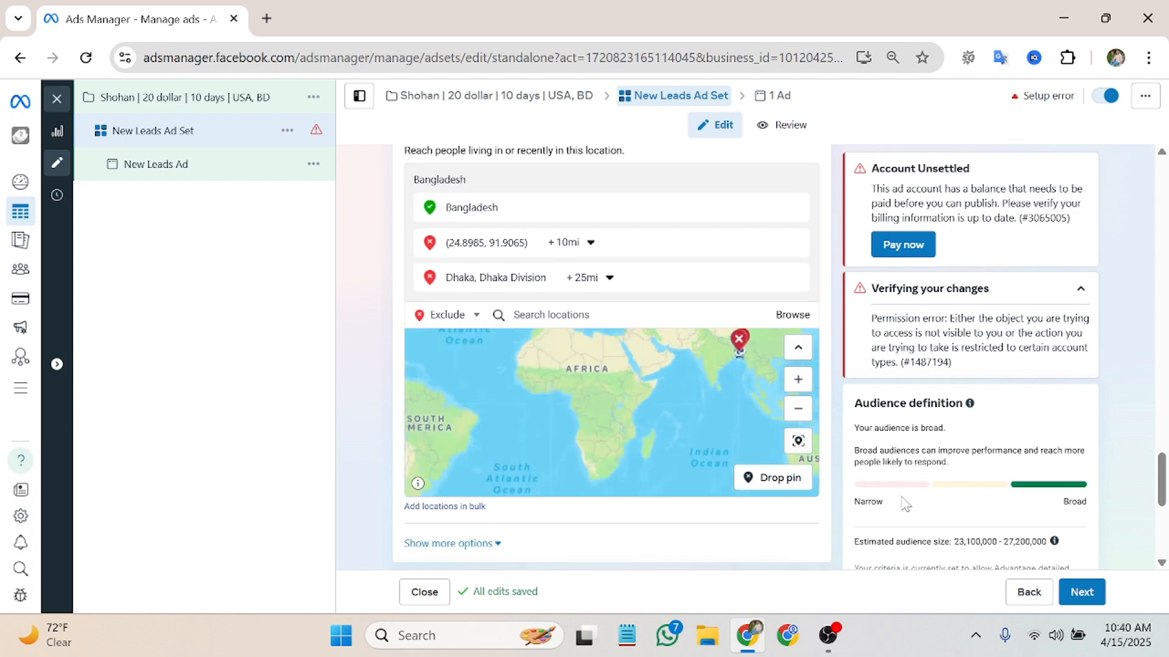
pyautogui.scroll(-5, 511, 426)
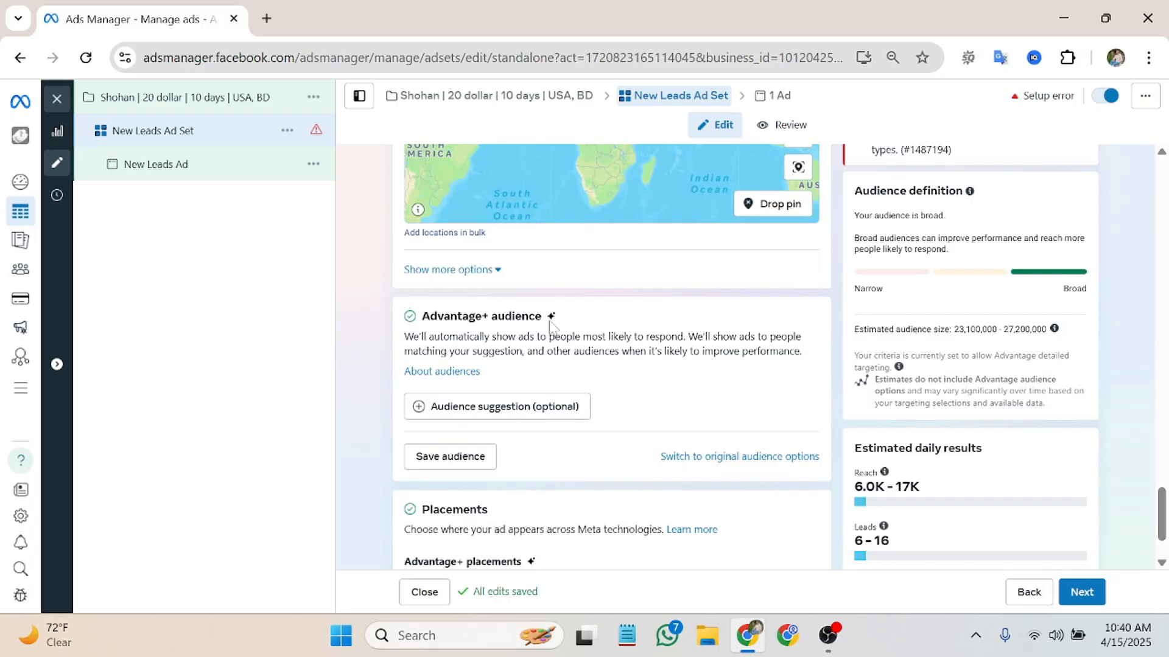
pyautogui.scroll(-2, 551, 329)
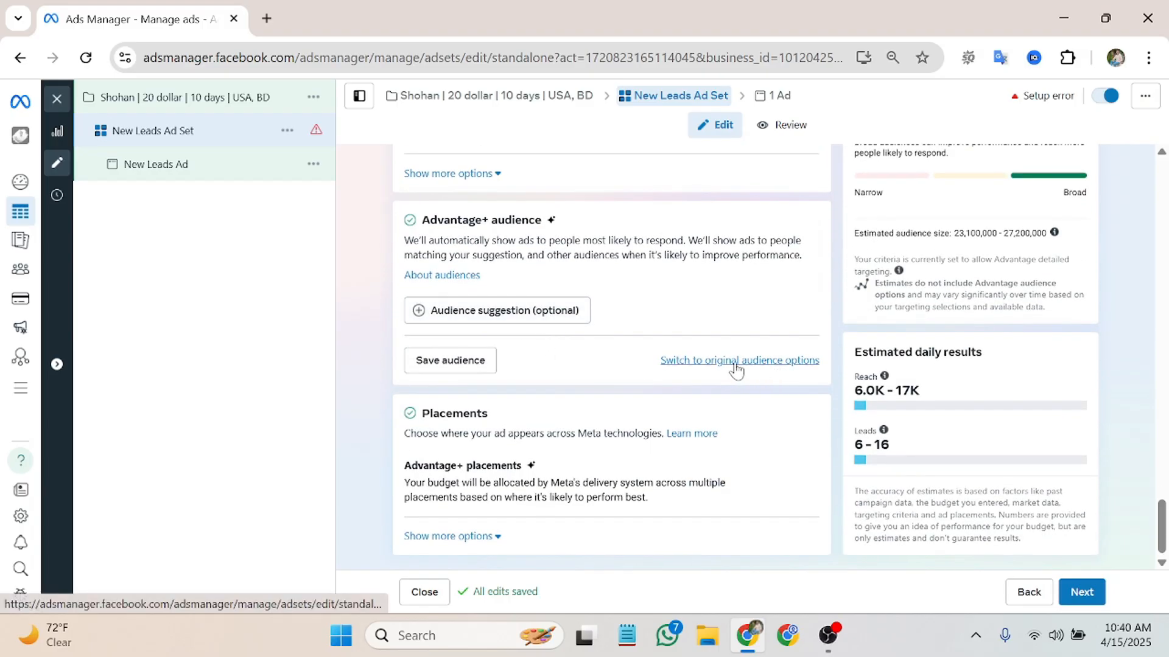
pyautogui.scroll(2, 541, 331)
pyautogui.scroll(-2, 612, 405)
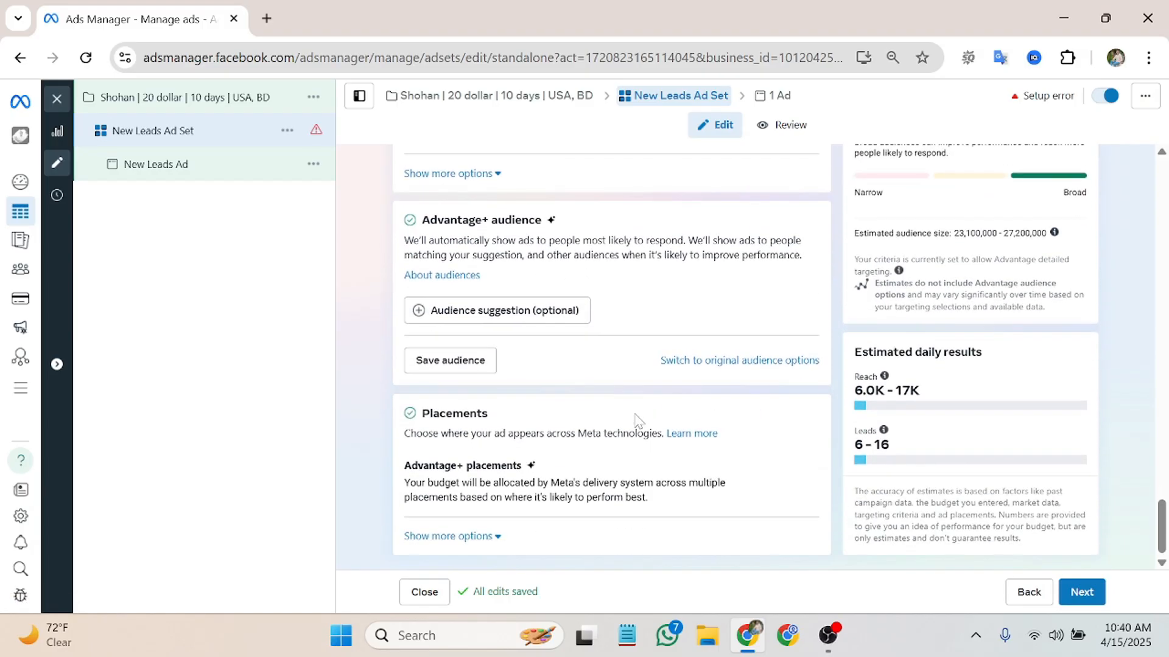
pyautogui.click(685, 360)
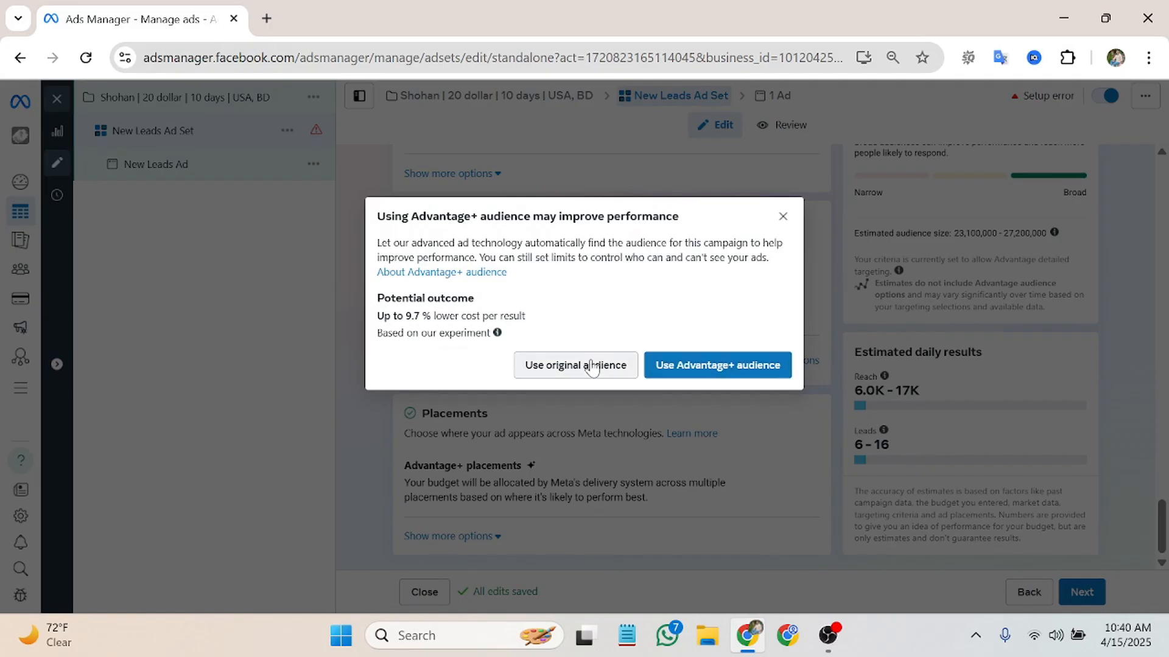
pyautogui.click(591, 365)
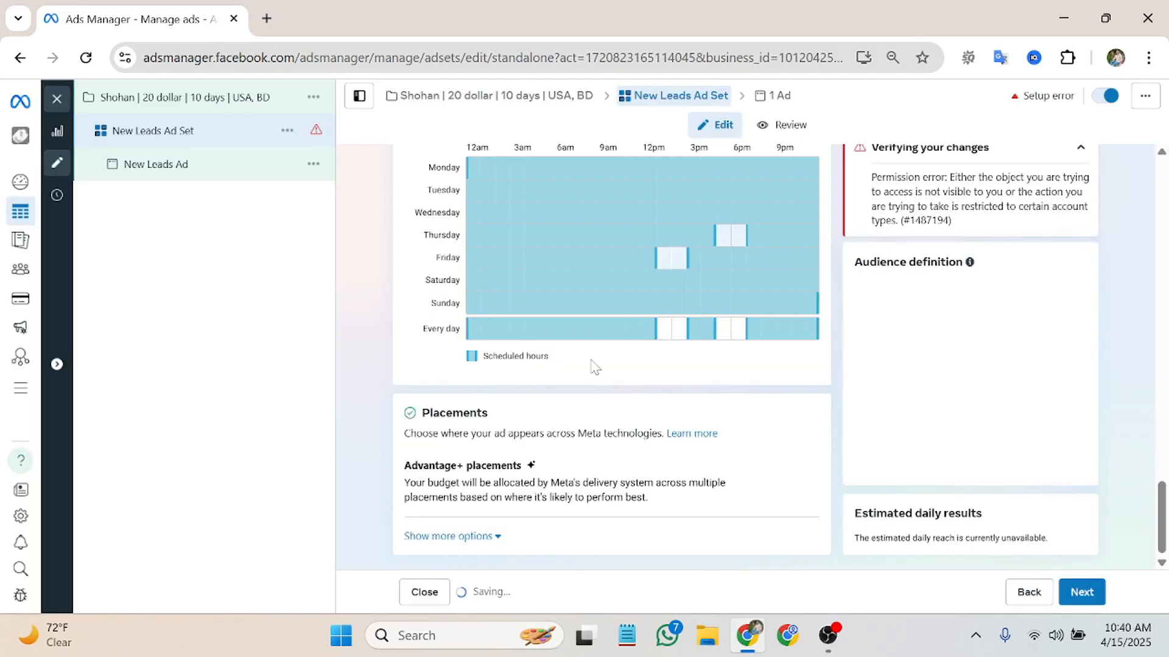
pyautogui.scroll(-4, 649, 370)
pyautogui.scroll(-2, 648, 371)
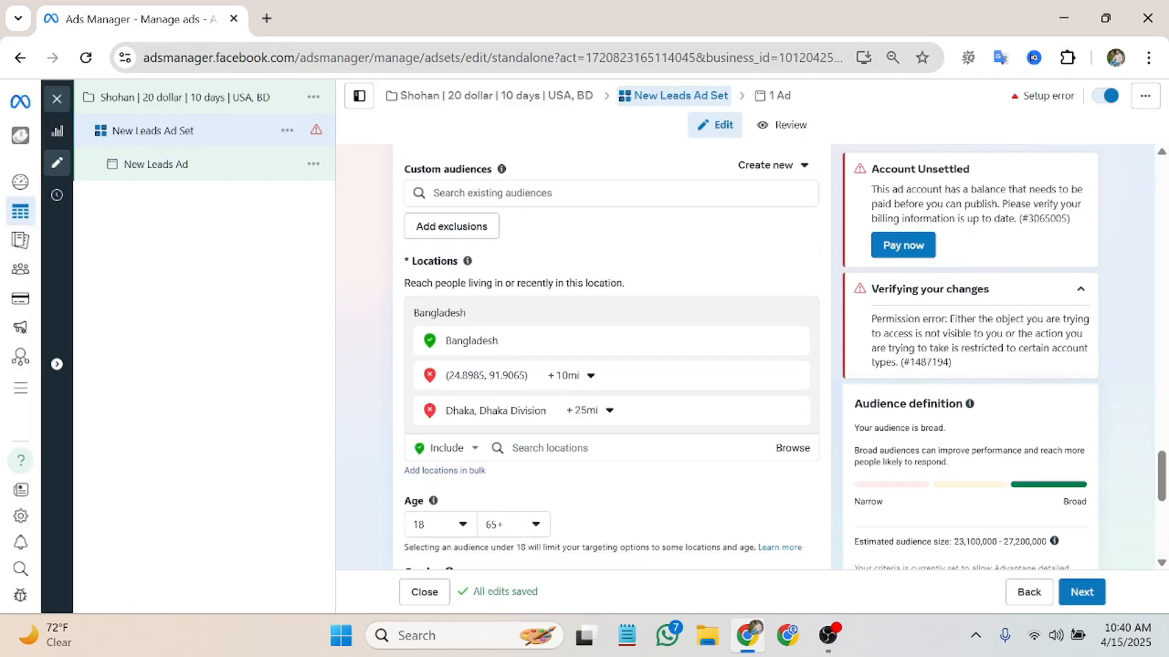
pyautogui.scroll(-3, 536, 377)
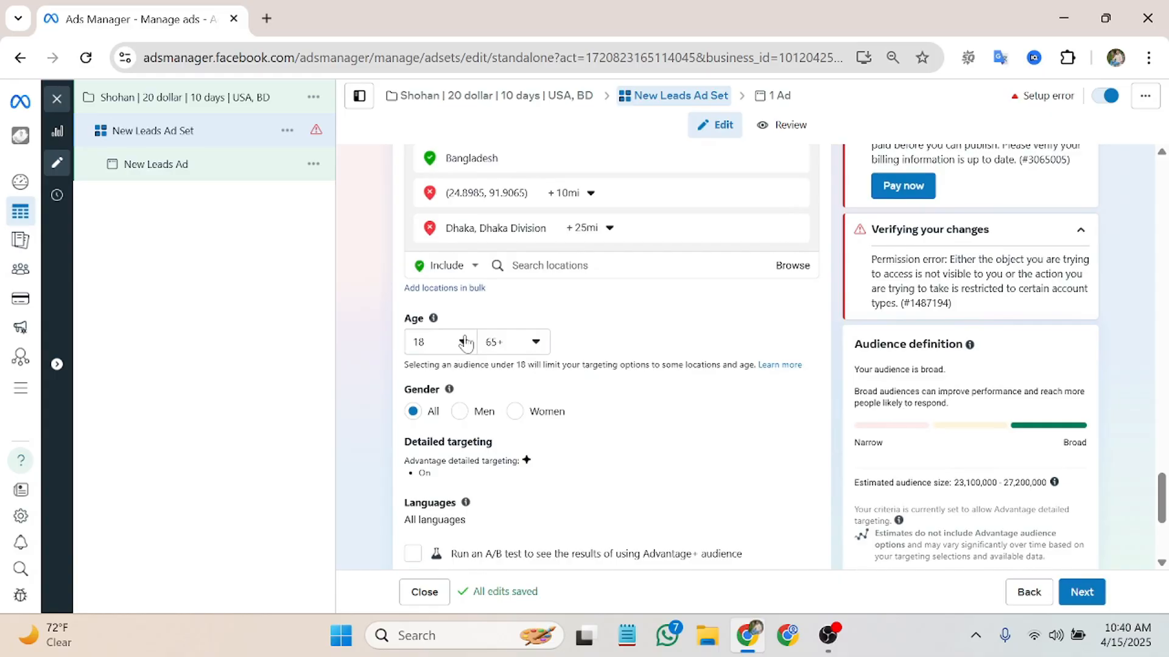
# Step: Set the audience's age range to 20–45 and its gender to Men
pyautogui.click(465, 342)
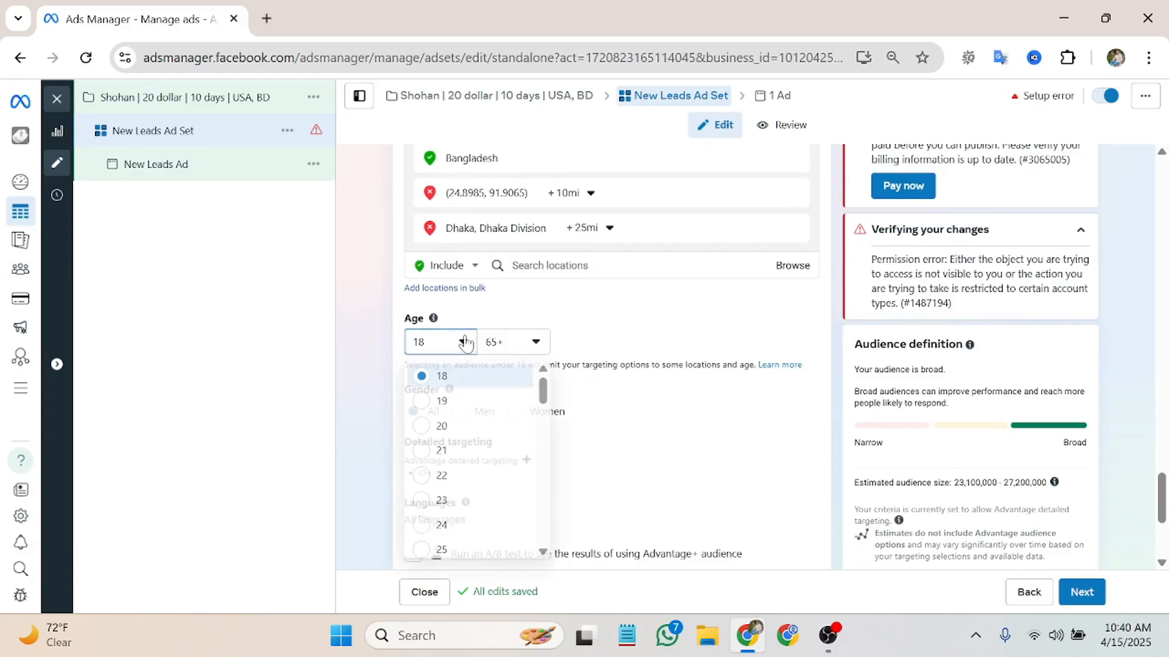
pyautogui.click(442, 426)
pyautogui.click(528, 342)
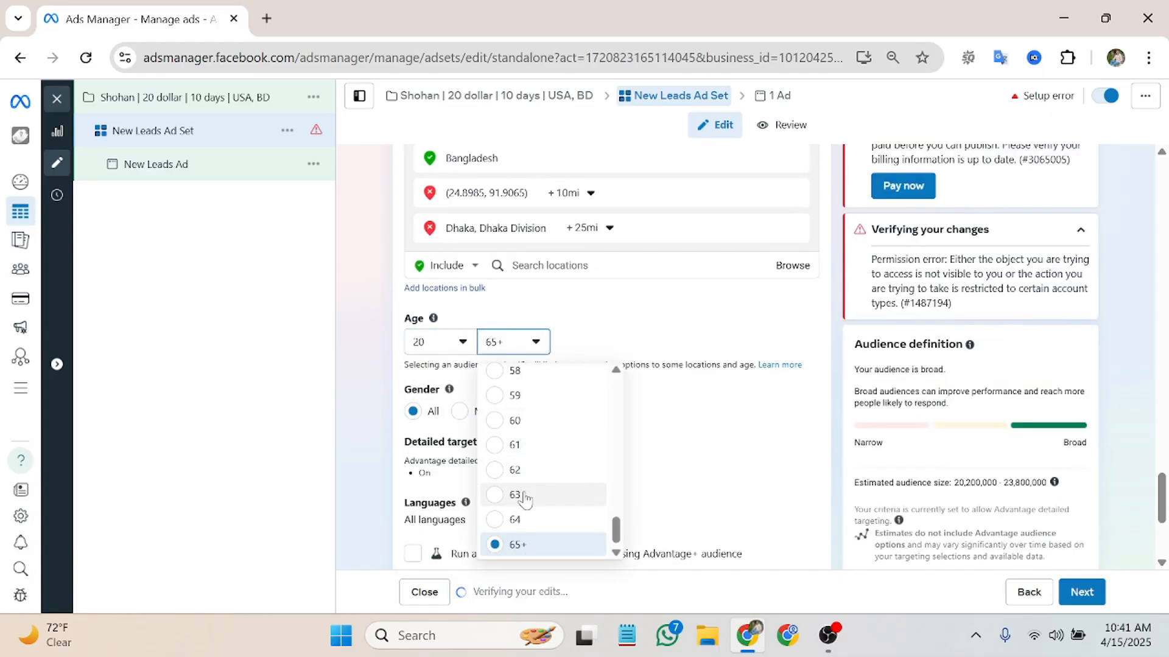
pyautogui.scroll(7, 521, 439)
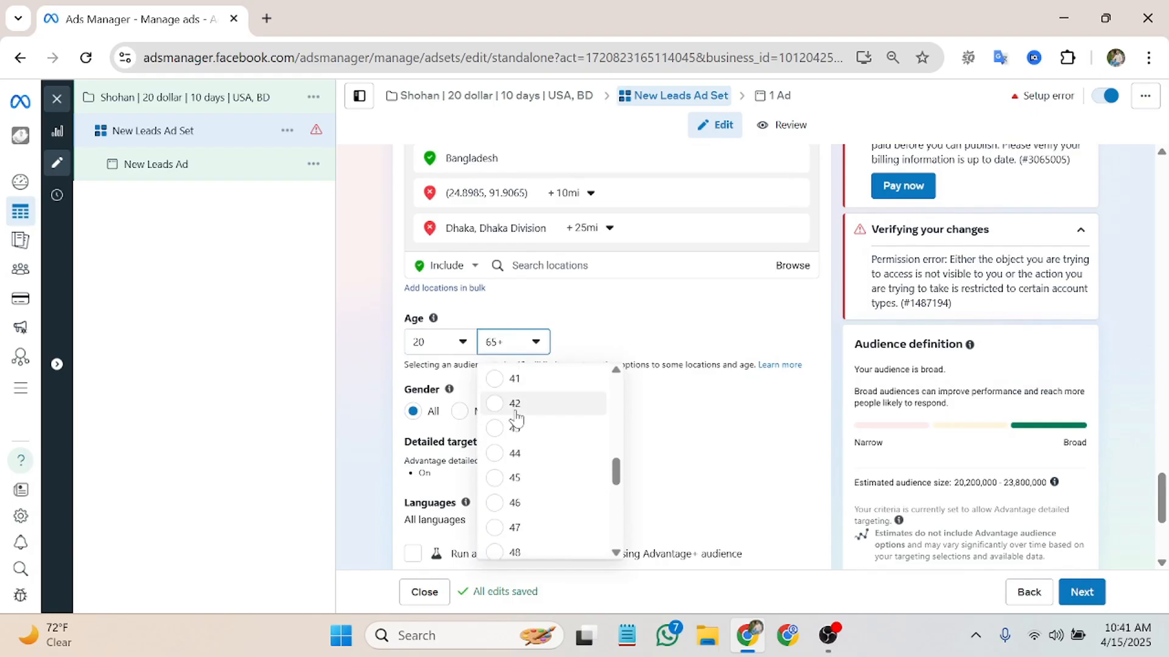
pyautogui.click(492, 472)
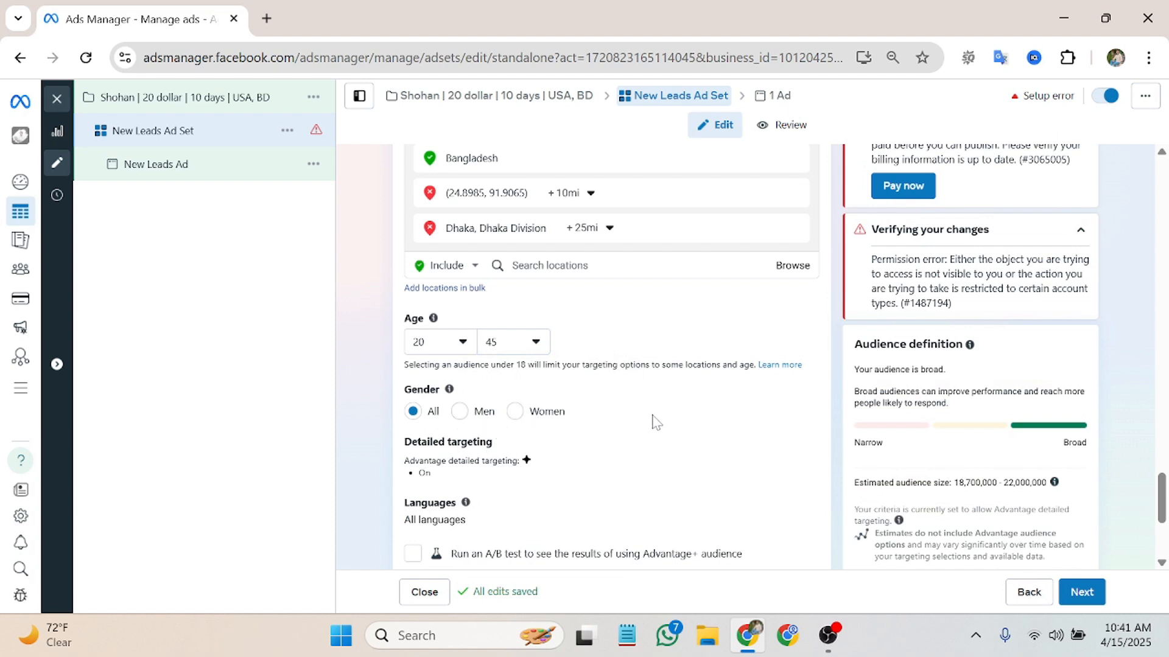
pyautogui.click(515, 411)
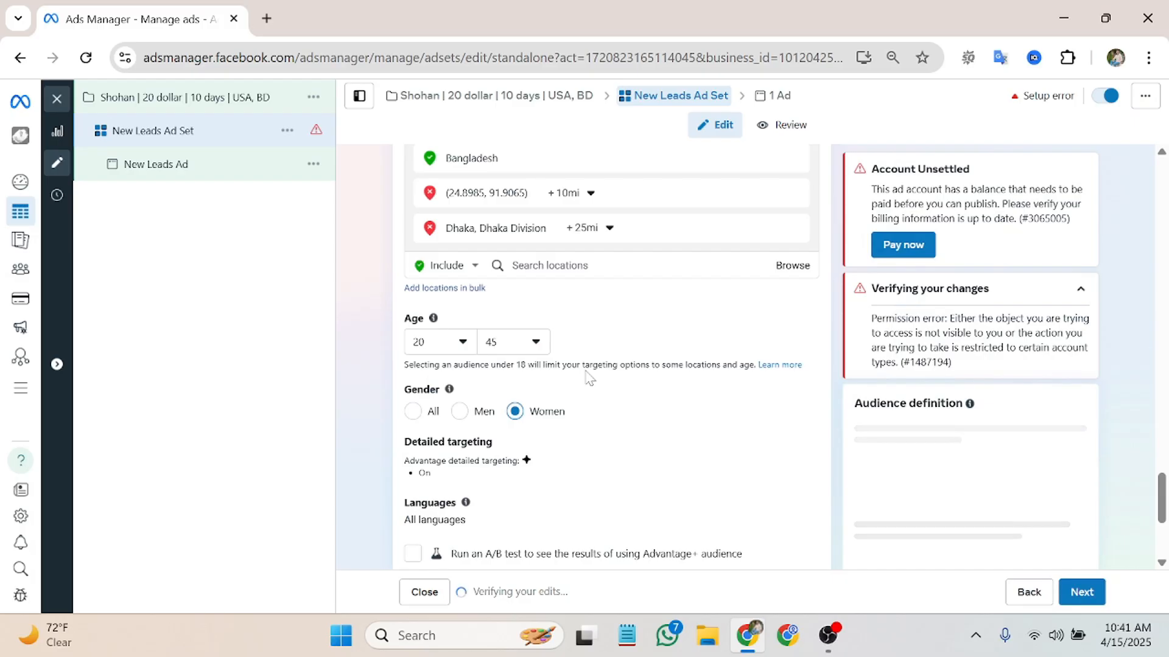
pyautogui.click(460, 411)
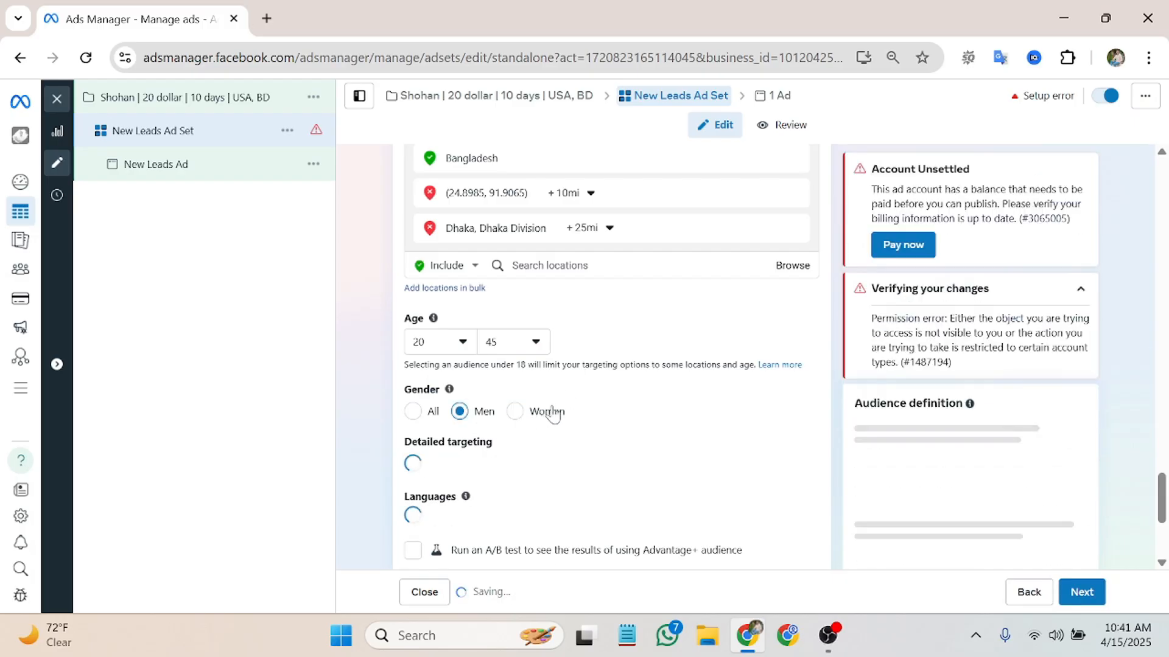
# Step: Open the audience's language setting for editing and add English (US)
pyautogui.scroll(-1, 551, 412)
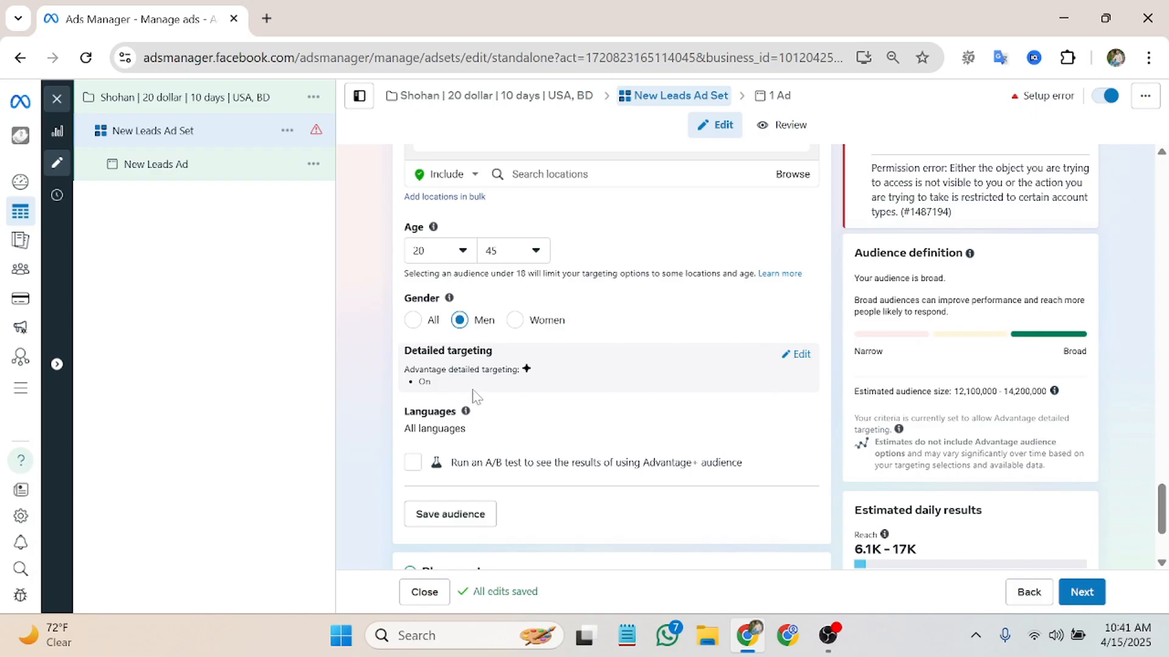
pyautogui.scroll(-1, 653, 360)
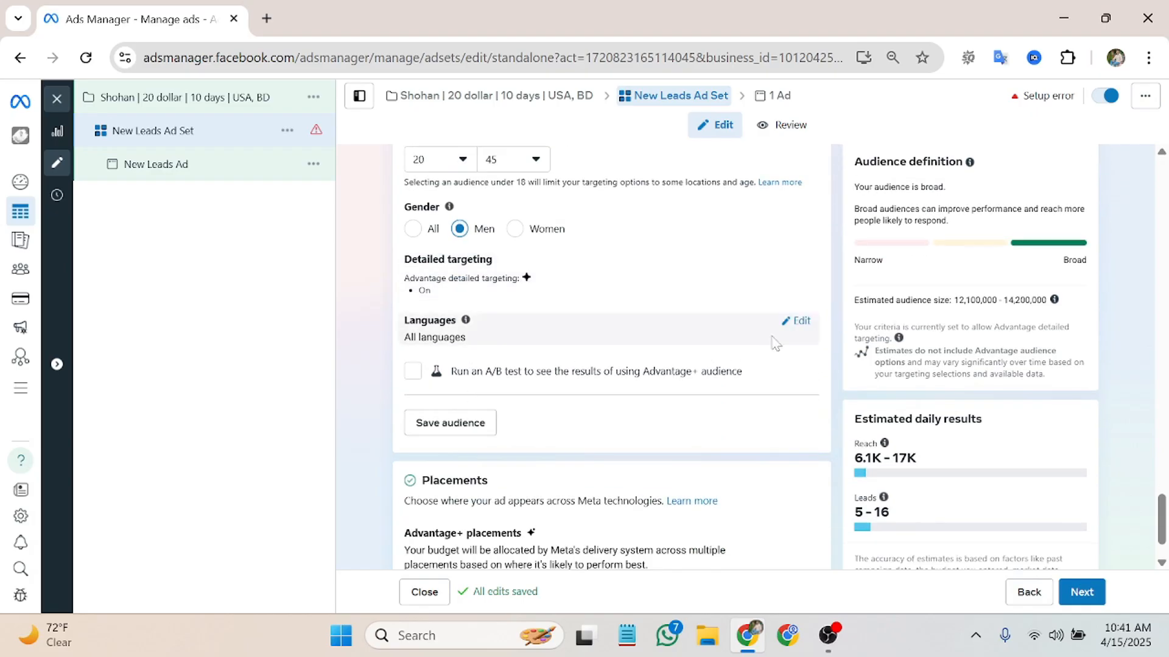
pyautogui.click(803, 324)
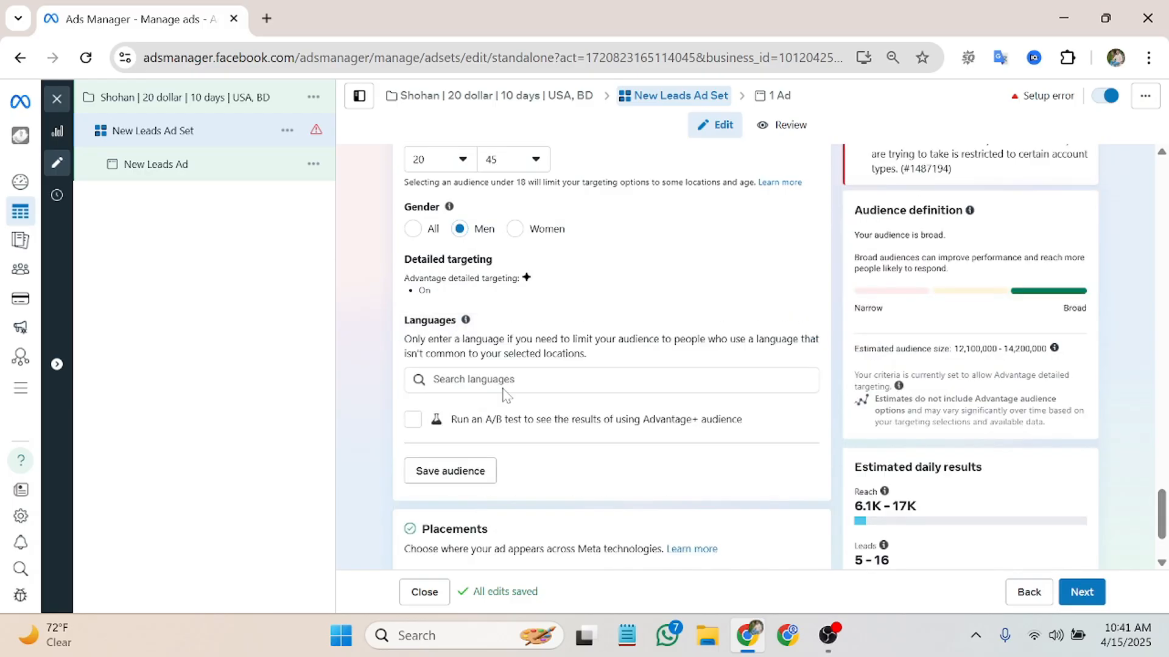
pyautogui.click(611, 380)
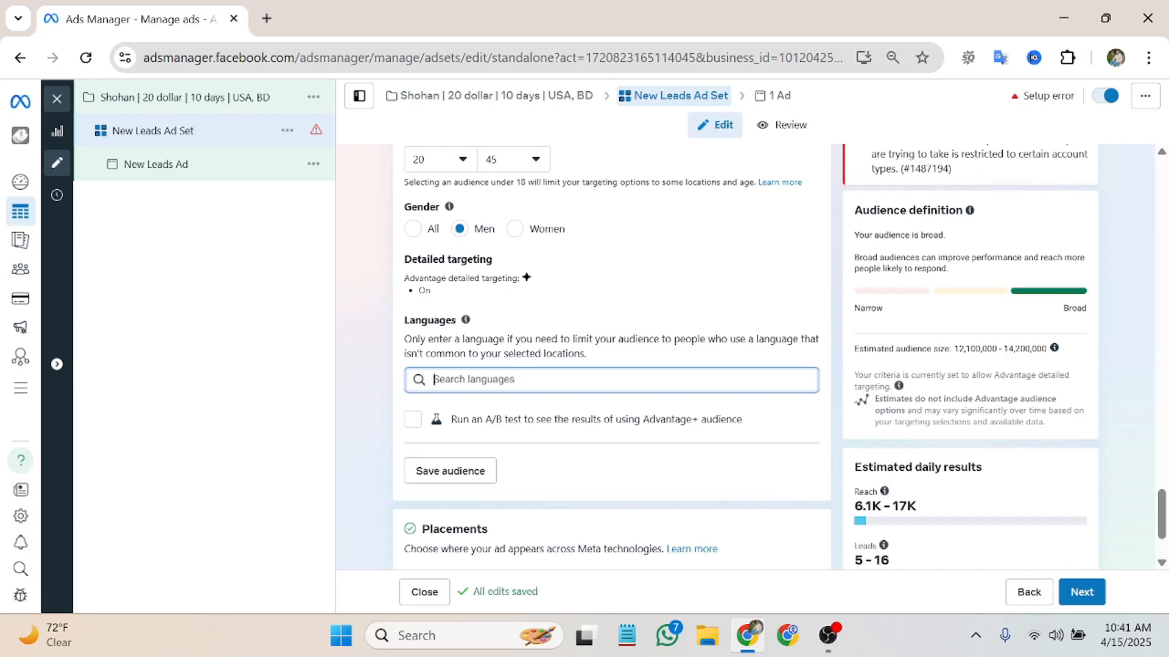
pyautogui.write('en')
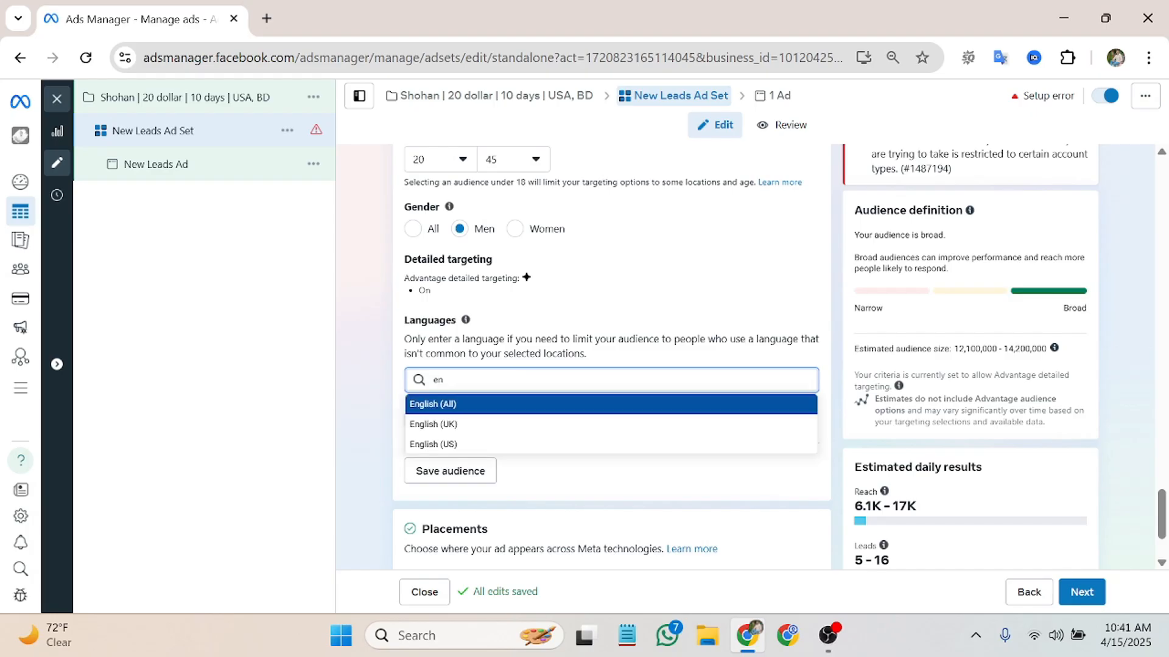
pyautogui.write('glo')
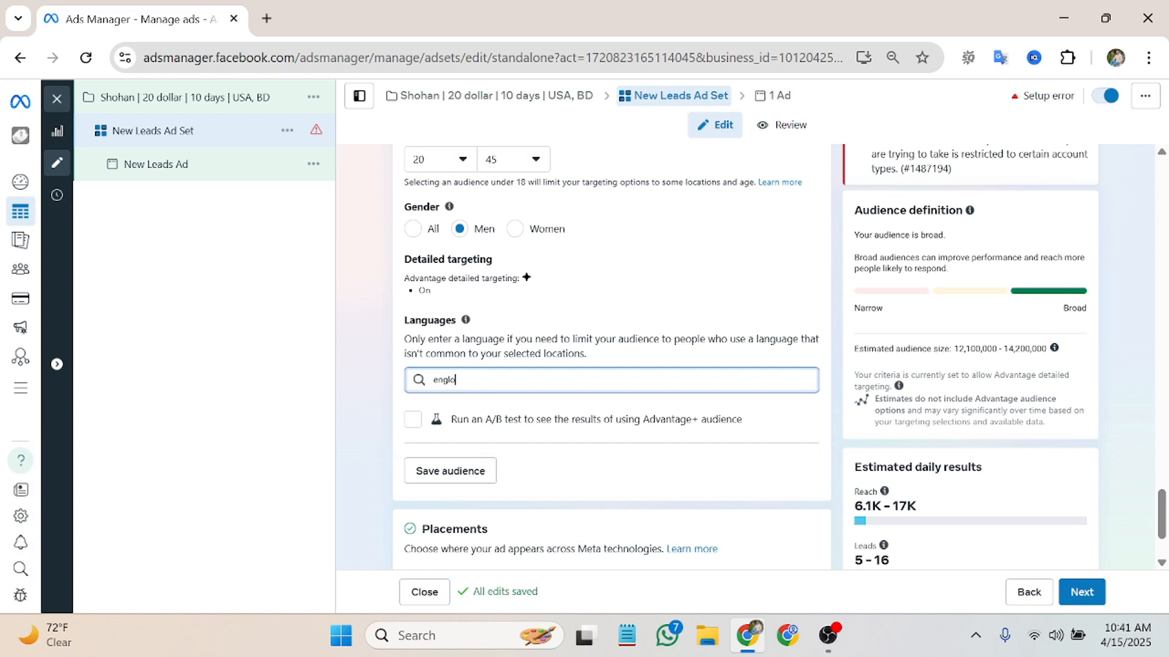
pyautogui.write('sh')
pyautogui.press('BackSpace')
pyautogui.press('BackSpace')
pyautogui.press('BackSpace')
pyautogui.press('BackSpace')
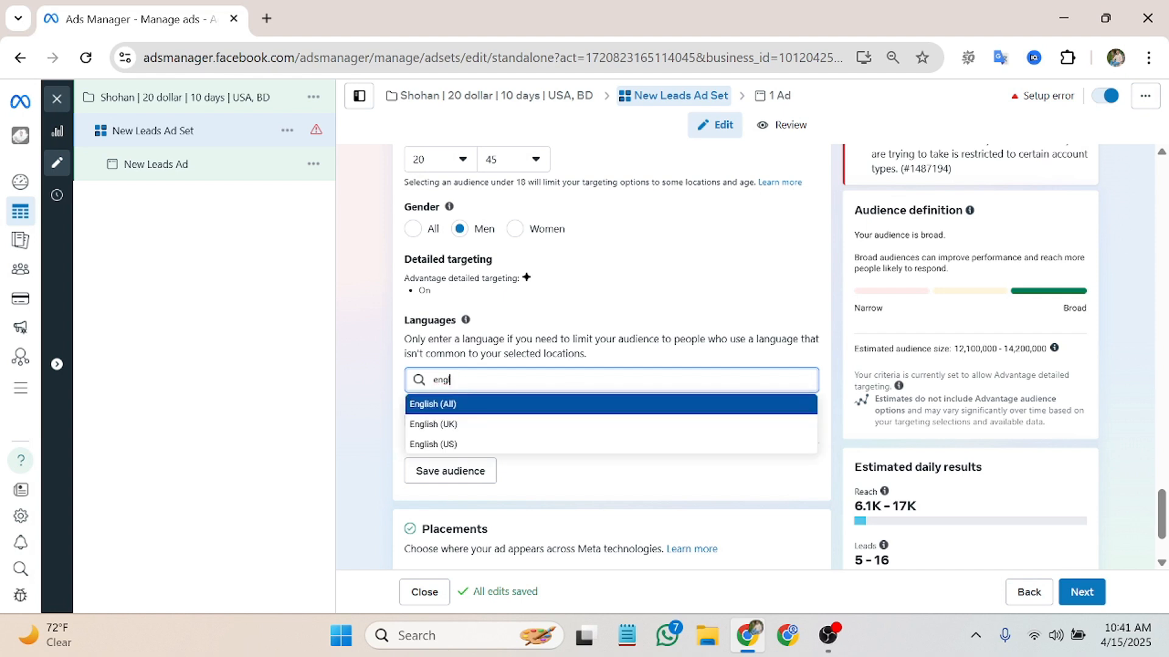
pyautogui.click(478, 449)
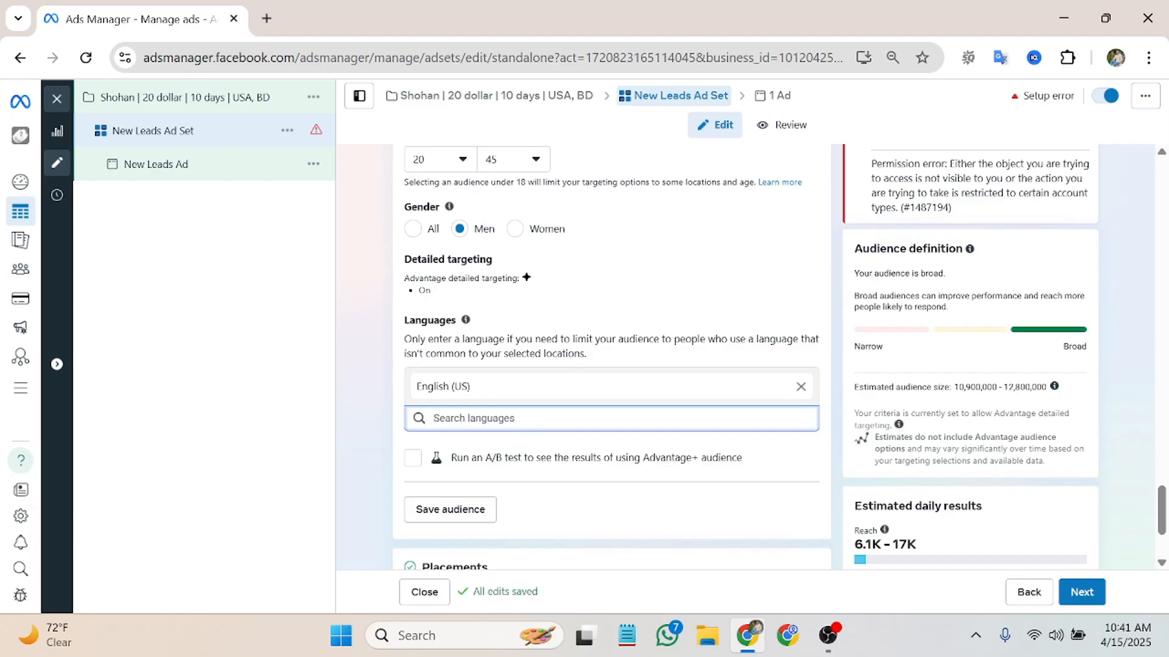
# Step: Add English (UK) and English (All) to the audience's languages
pyautogui.write('en')
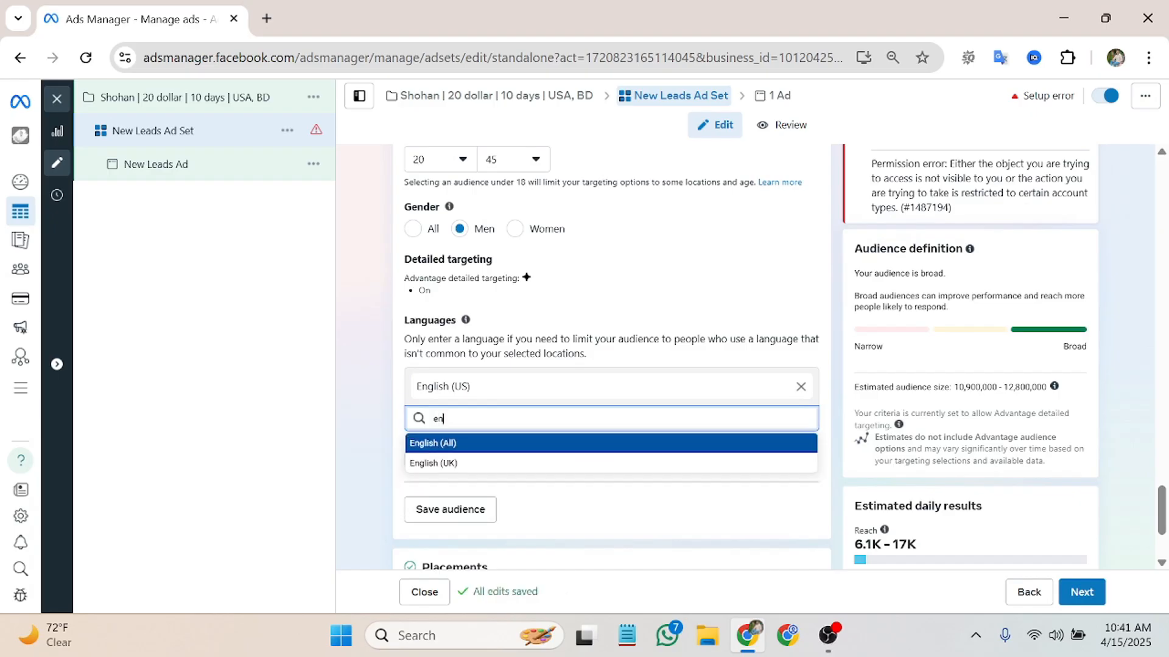
pyautogui.click(445, 463)
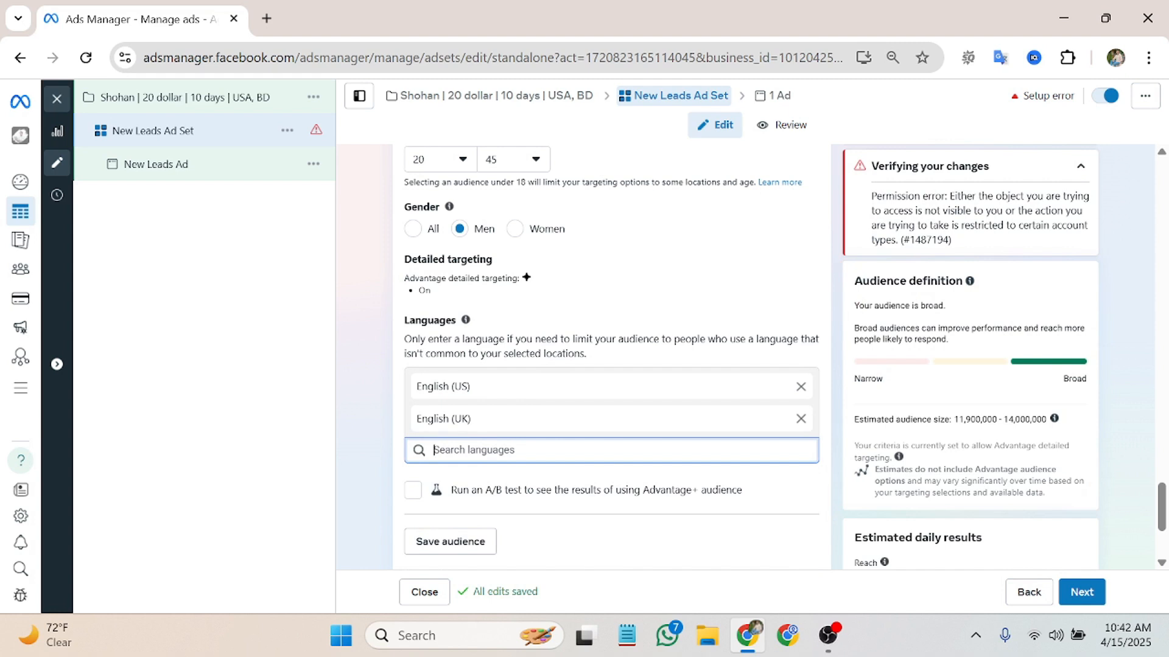
pyautogui.write('en')
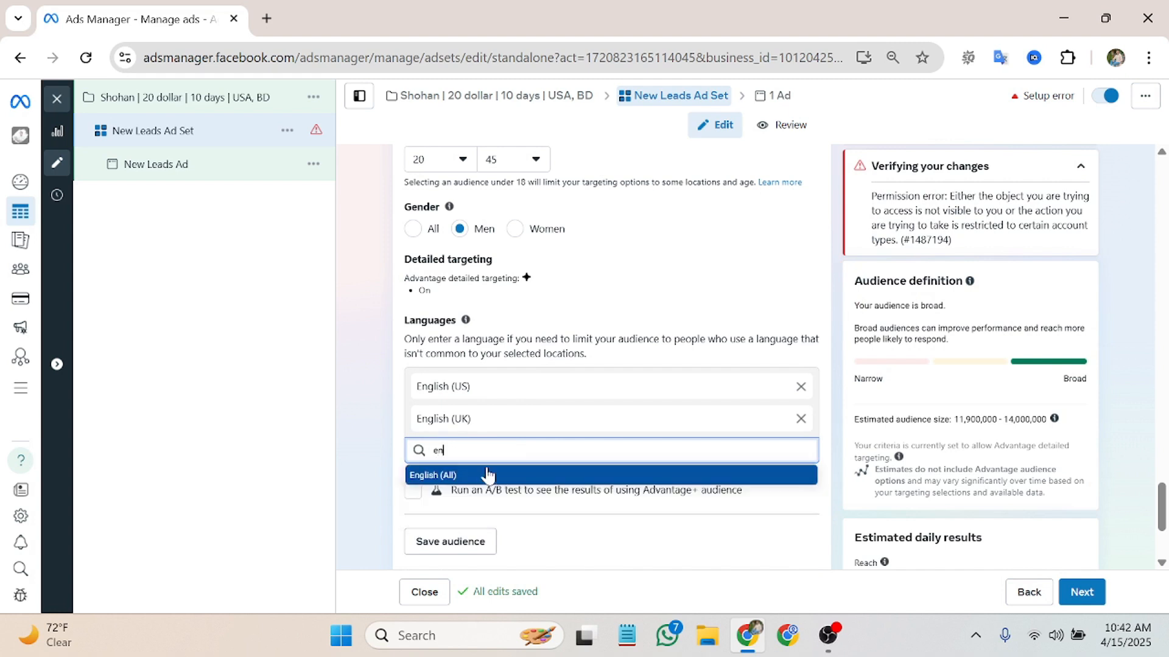
pyautogui.click(465, 477)
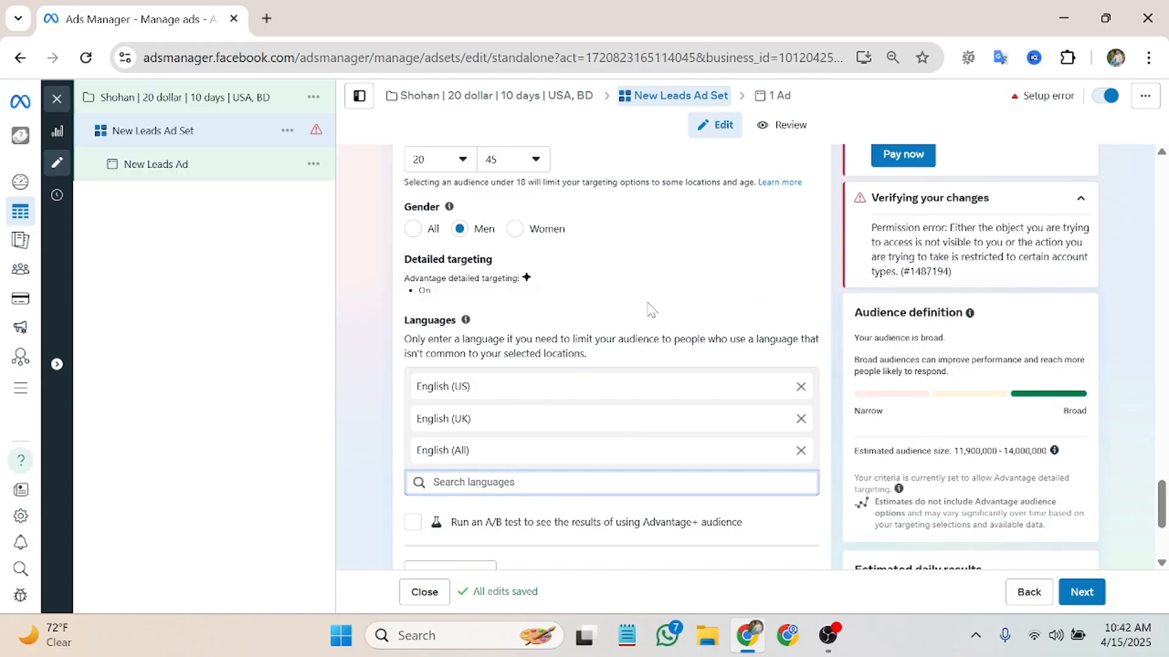
# Step: Add Bengali to the audience's languages
pyautogui.scroll(-3, 570, 377)
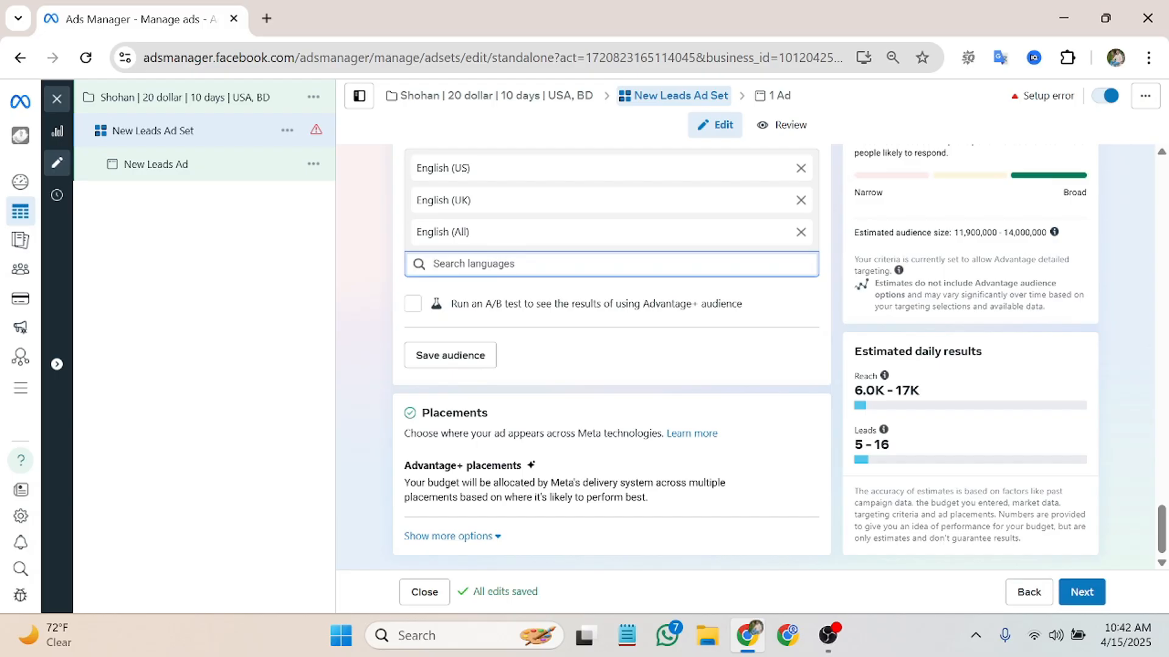
pyautogui.write('be')
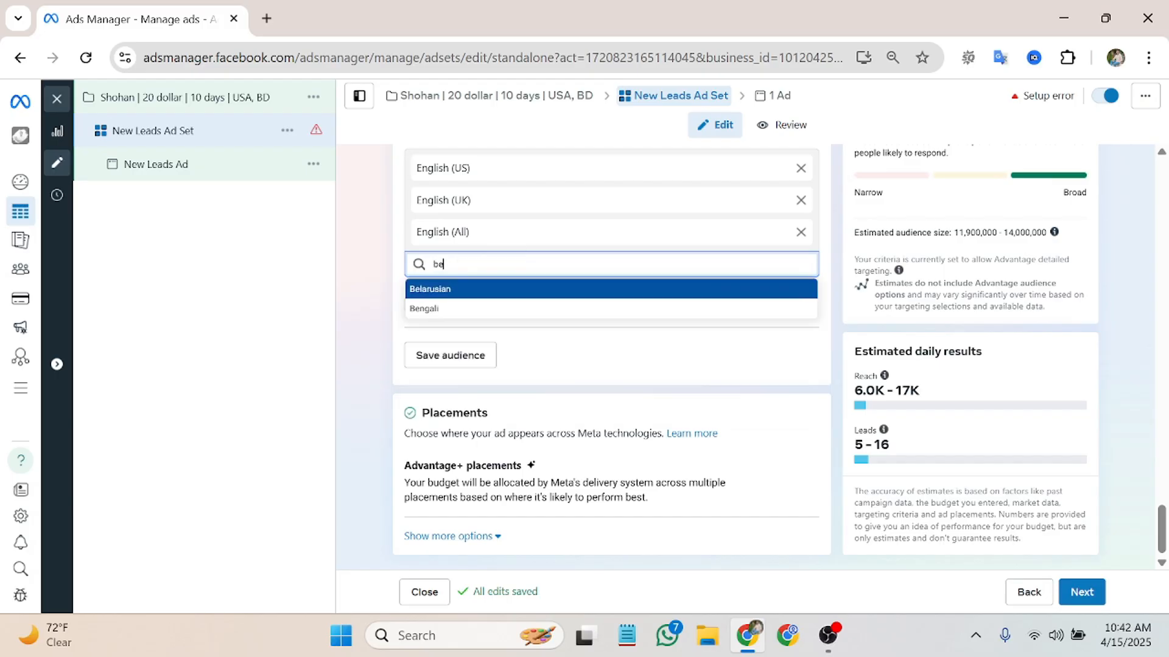
pyautogui.click(430, 311)
pyautogui.scroll(3, 596, 267)
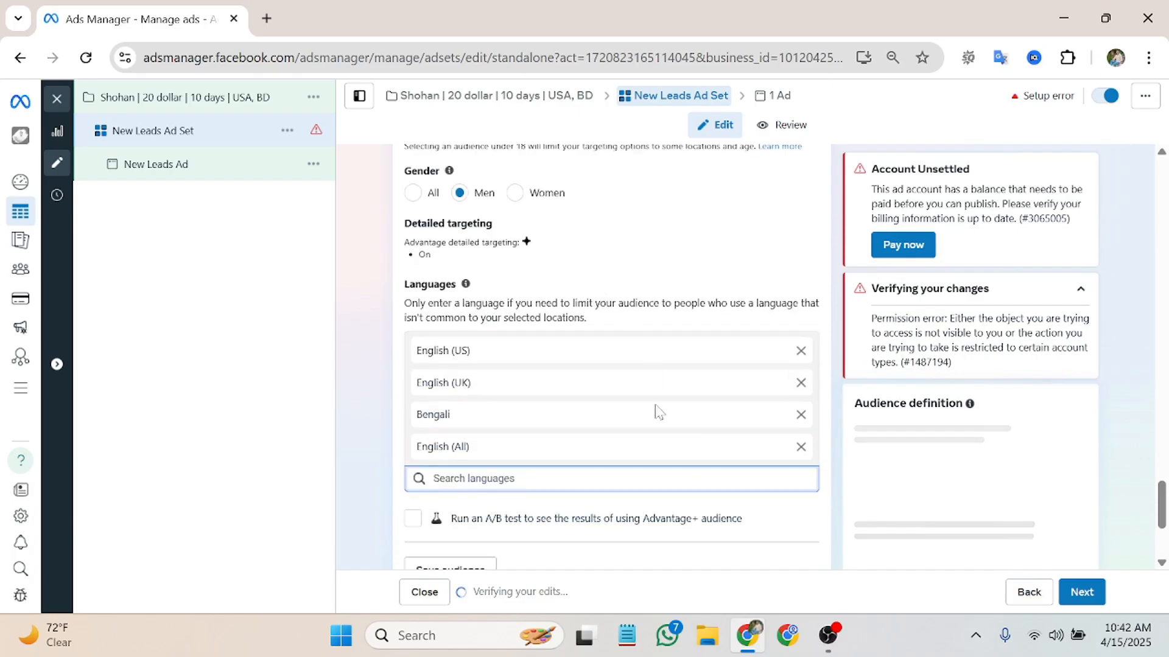
# Step: Switch the ad set from Advantage+ placements to manual placements
pyautogui.scroll(-3, 647, 283)
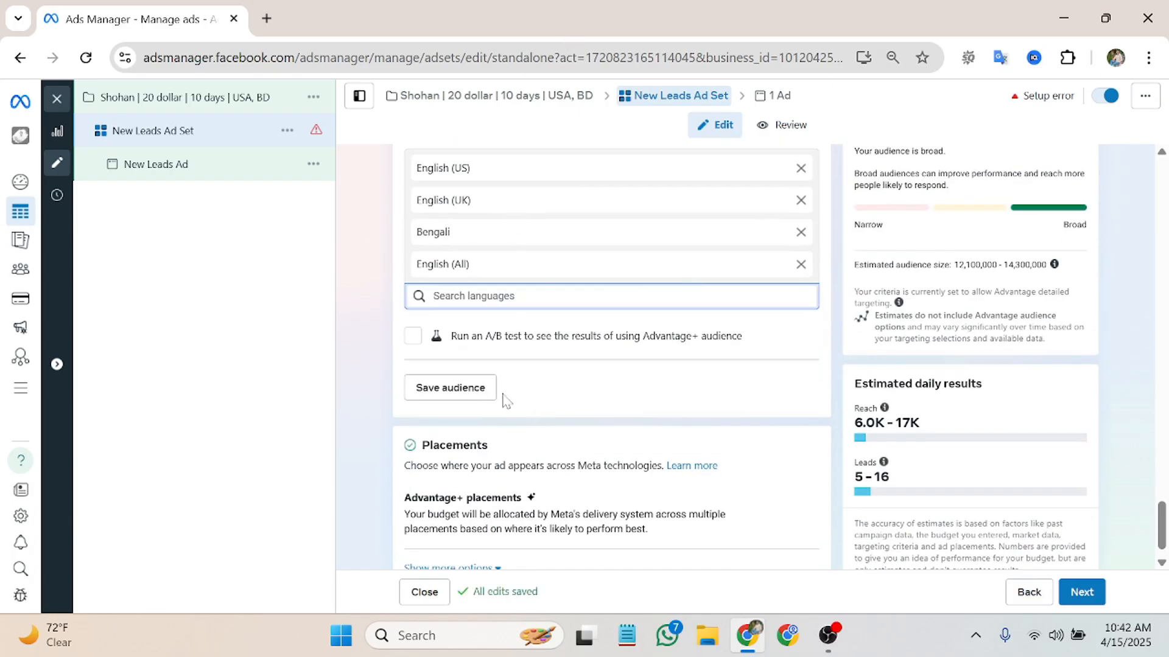
pyautogui.scroll(-1, 522, 399)
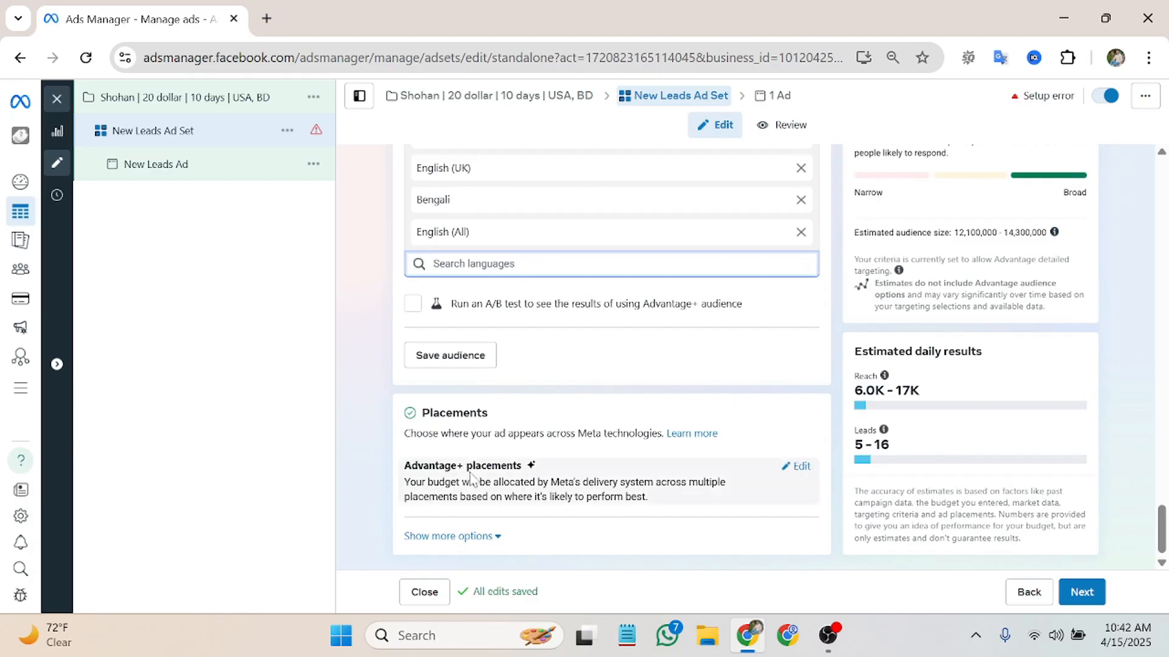
pyautogui.scroll(1, 532, 458)
pyautogui.scroll(8, 534, 464)
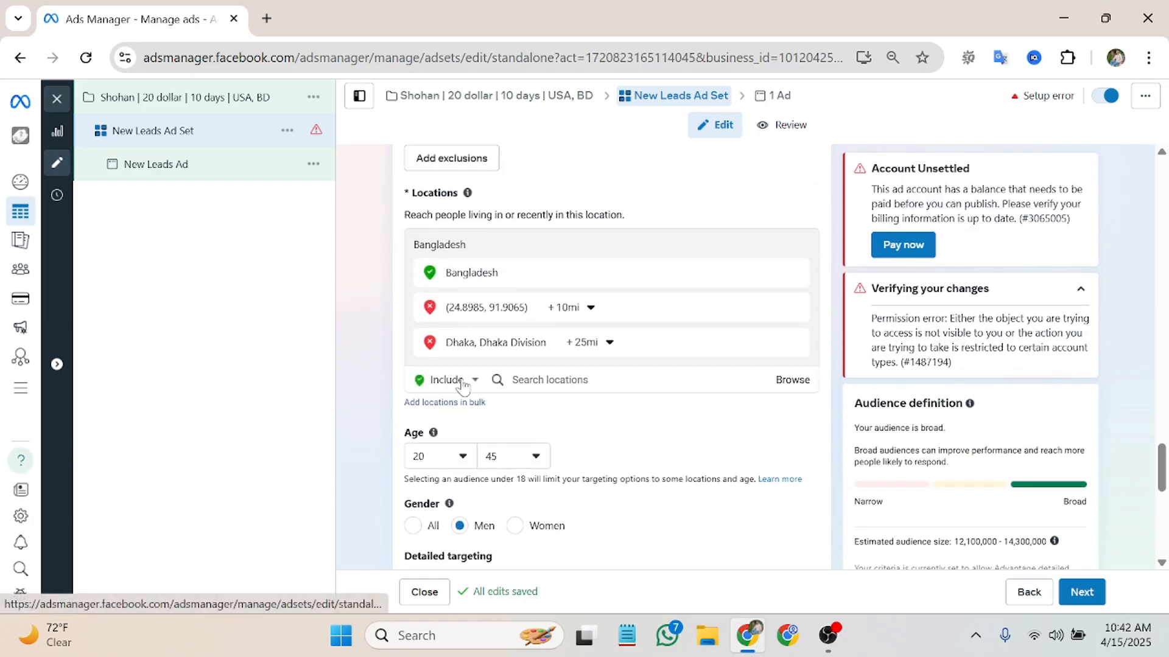
pyautogui.scroll(-3, 477, 420)
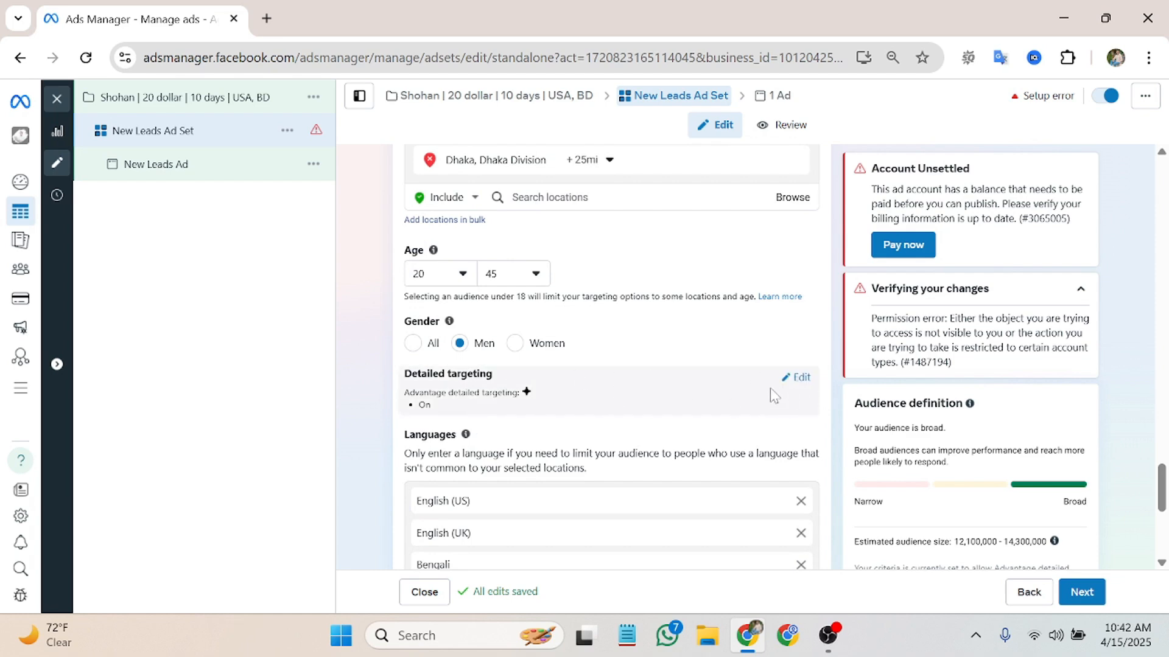
pyautogui.scroll(-5, 770, 395)
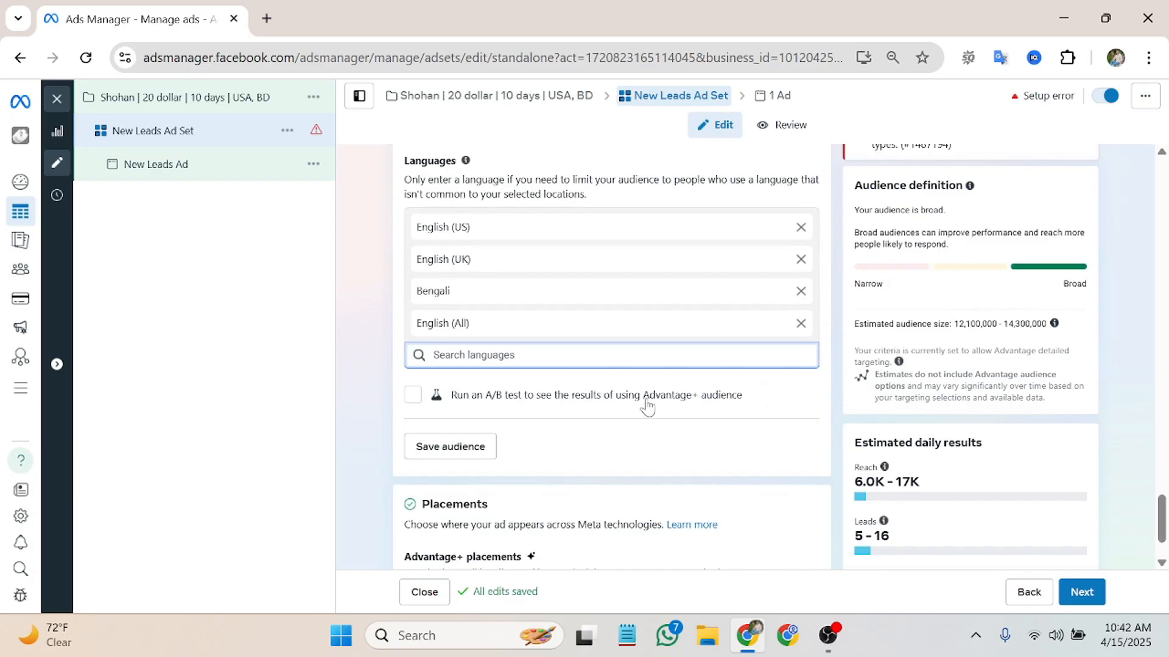
pyautogui.scroll(-2, 533, 425)
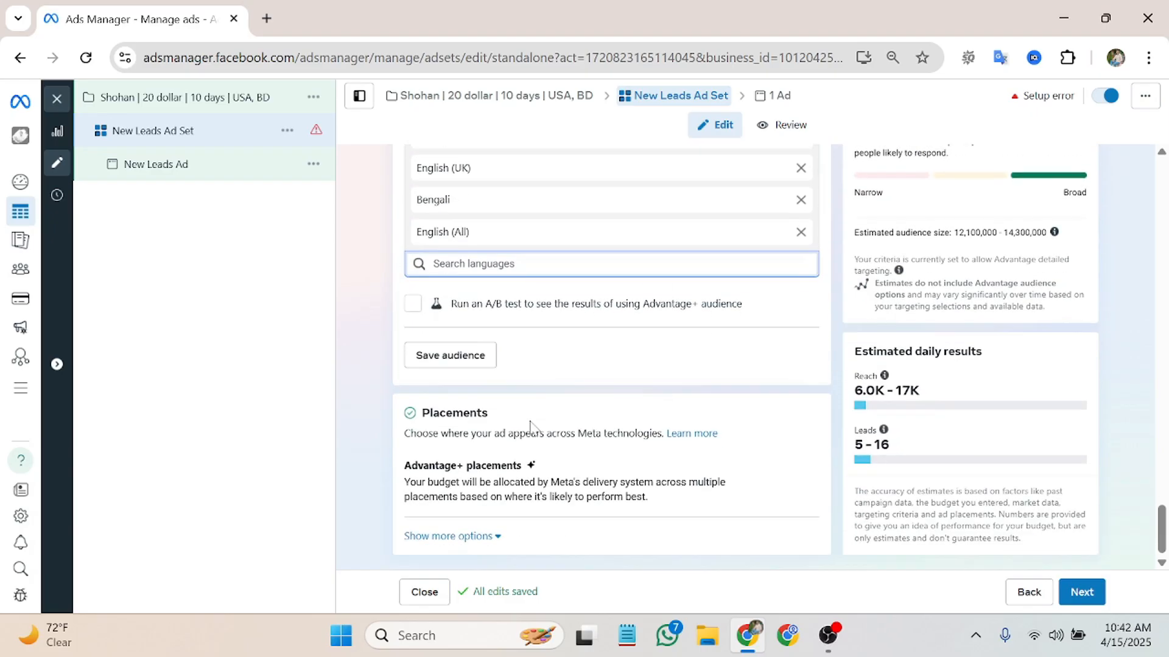
pyautogui.moveTo(422, 470)
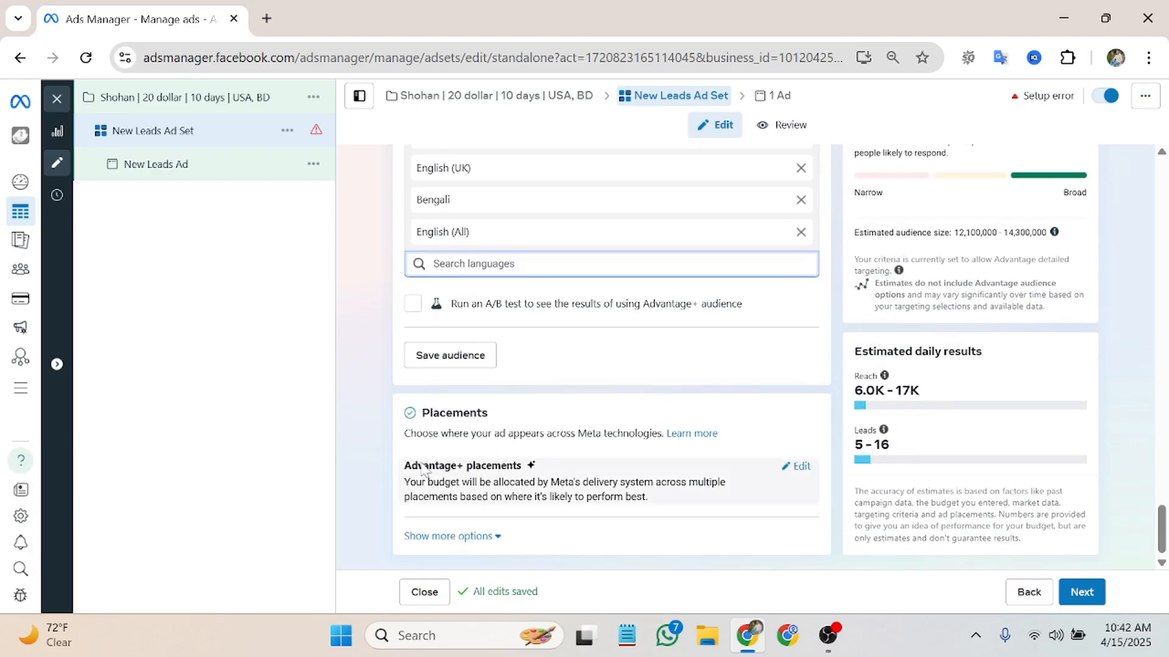
pyautogui.click(799, 467)
pyautogui.scroll(-1, 534, 464)
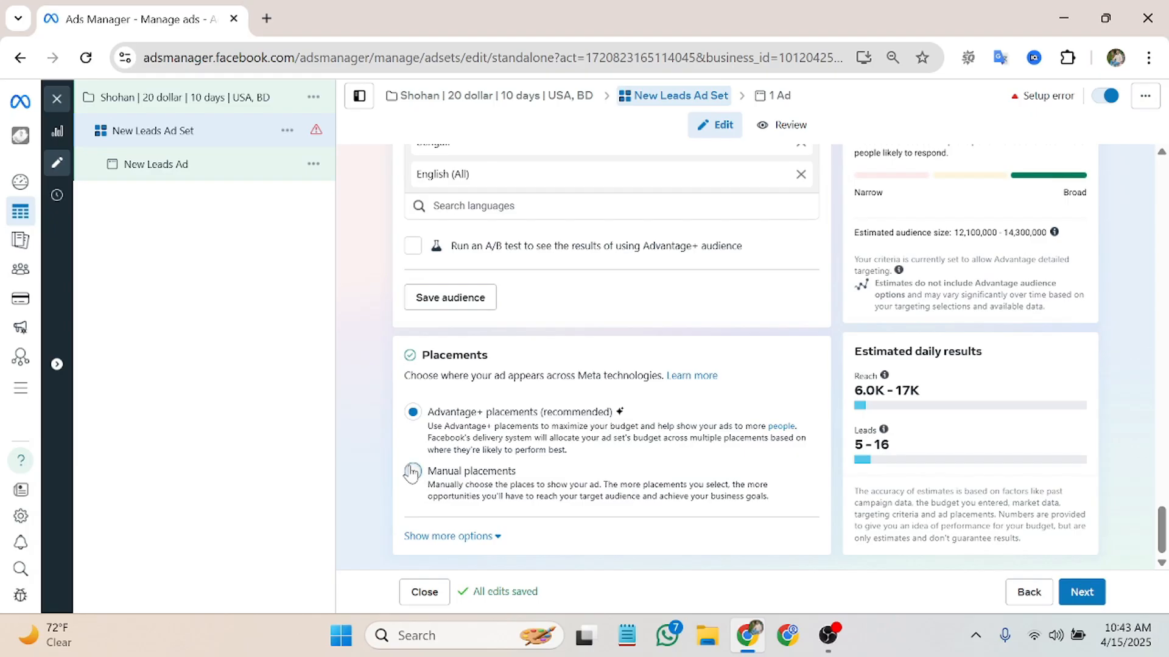
pyautogui.click(473, 465)
# Step: Examine the device choices available for the manual placements, leaving the selection as it is
pyautogui.scroll(-4, 481, 464)
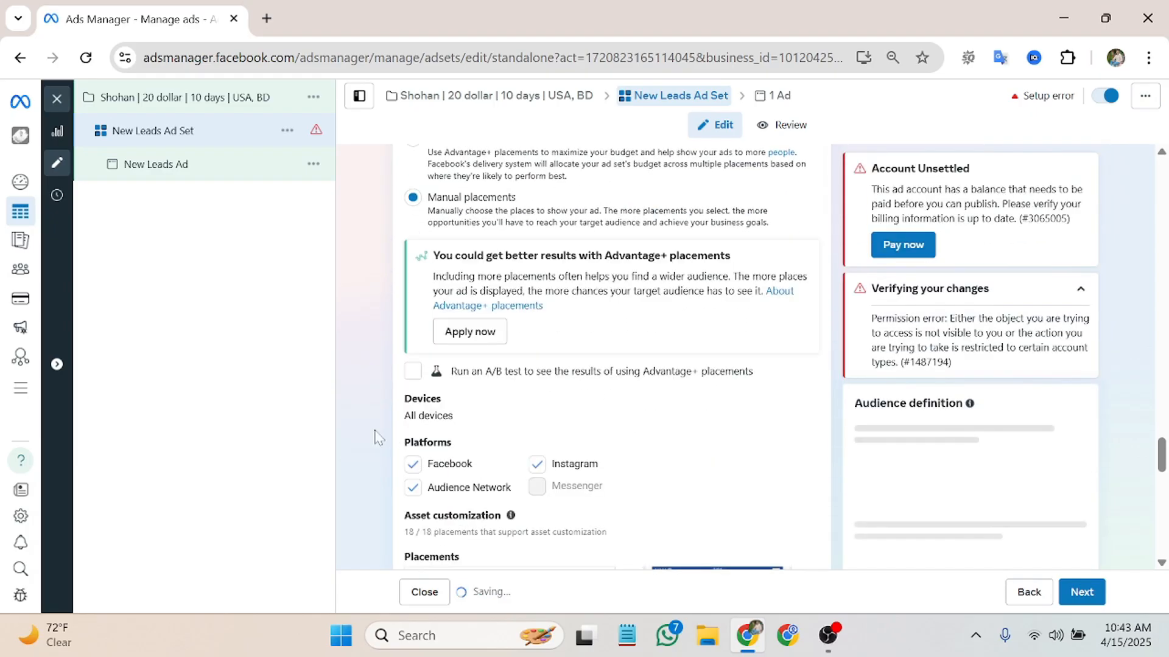
pyautogui.scroll(-2, 374, 437)
pyautogui.moveTo(444, 324)
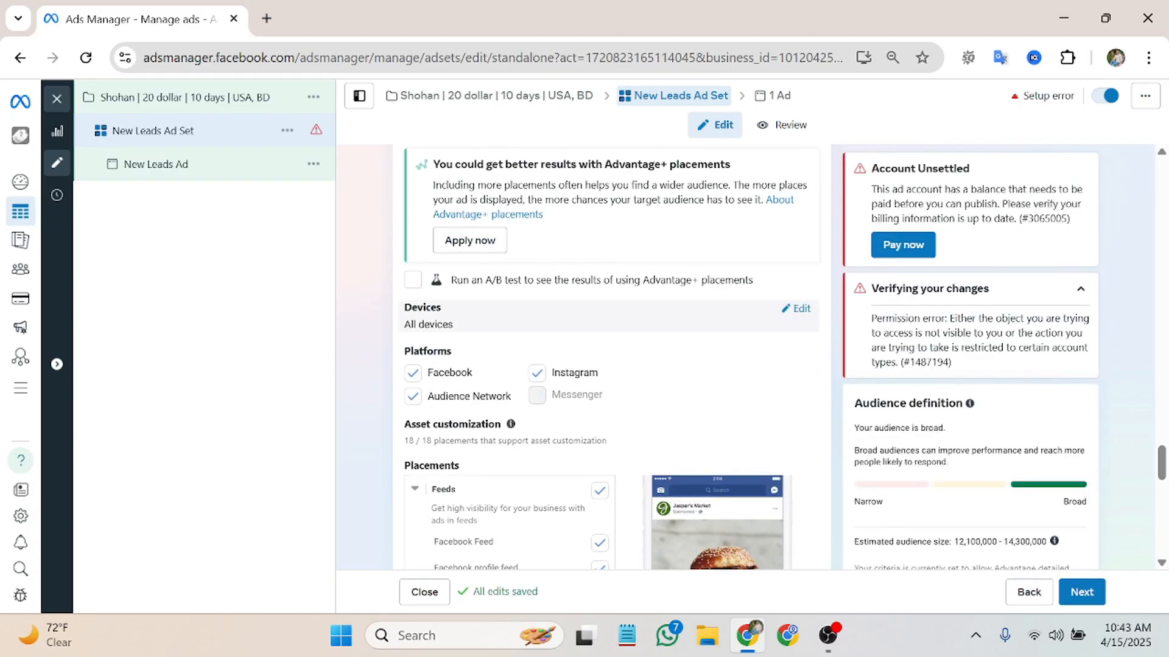
pyautogui.click(799, 309)
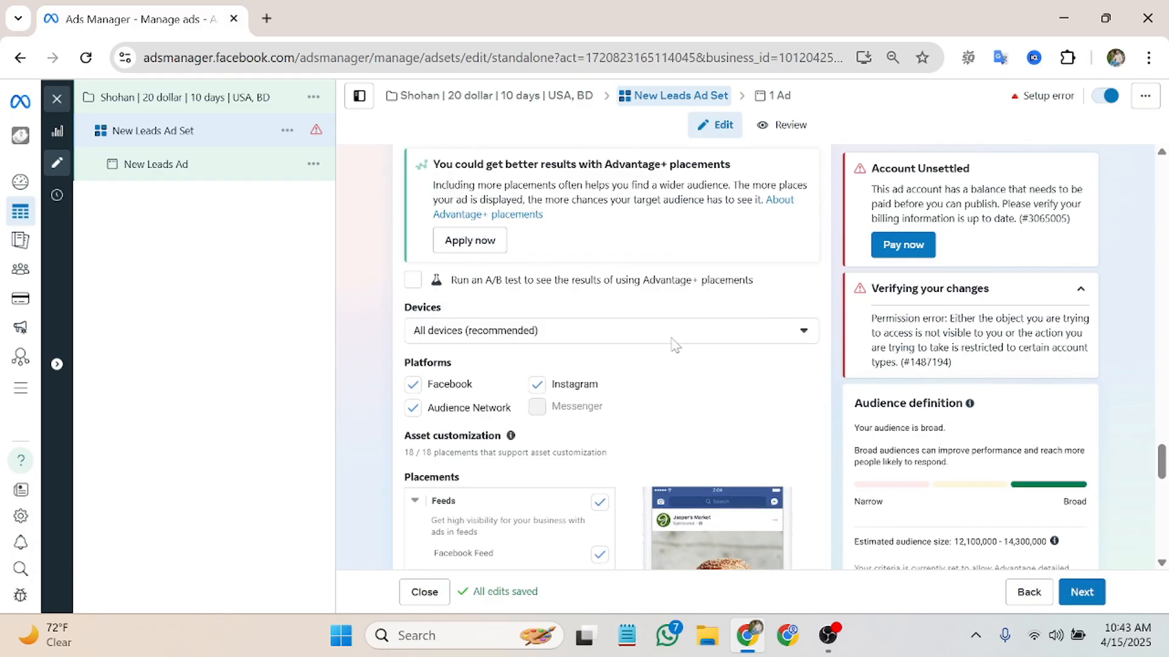
pyautogui.click(785, 331)
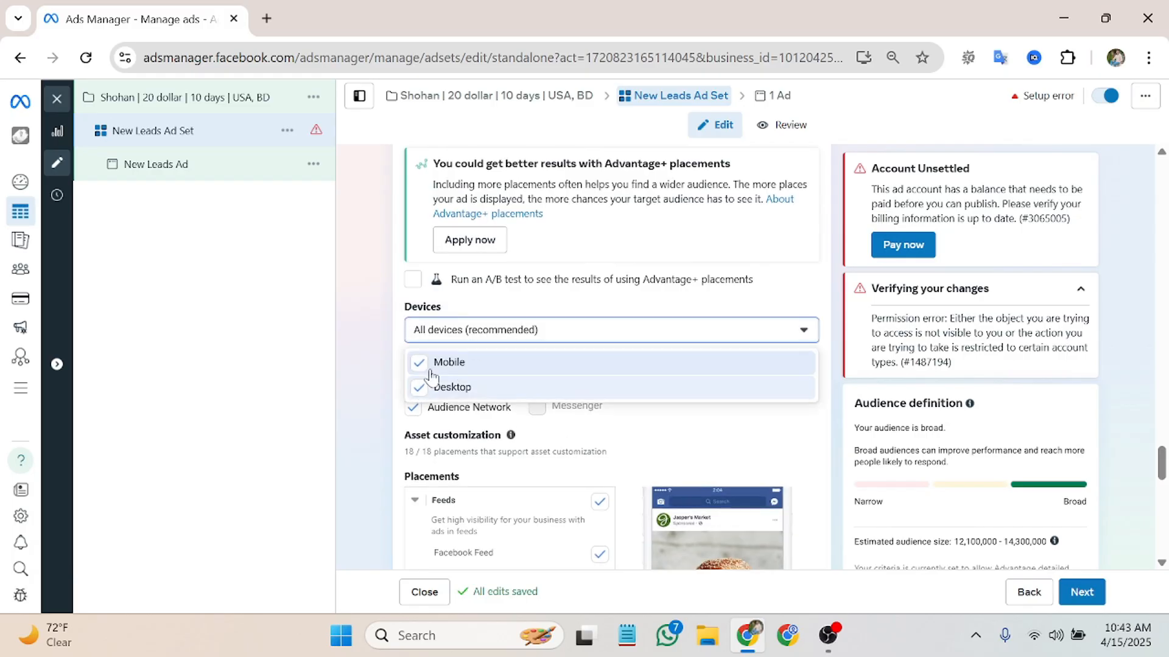
pyautogui.click(805, 332)
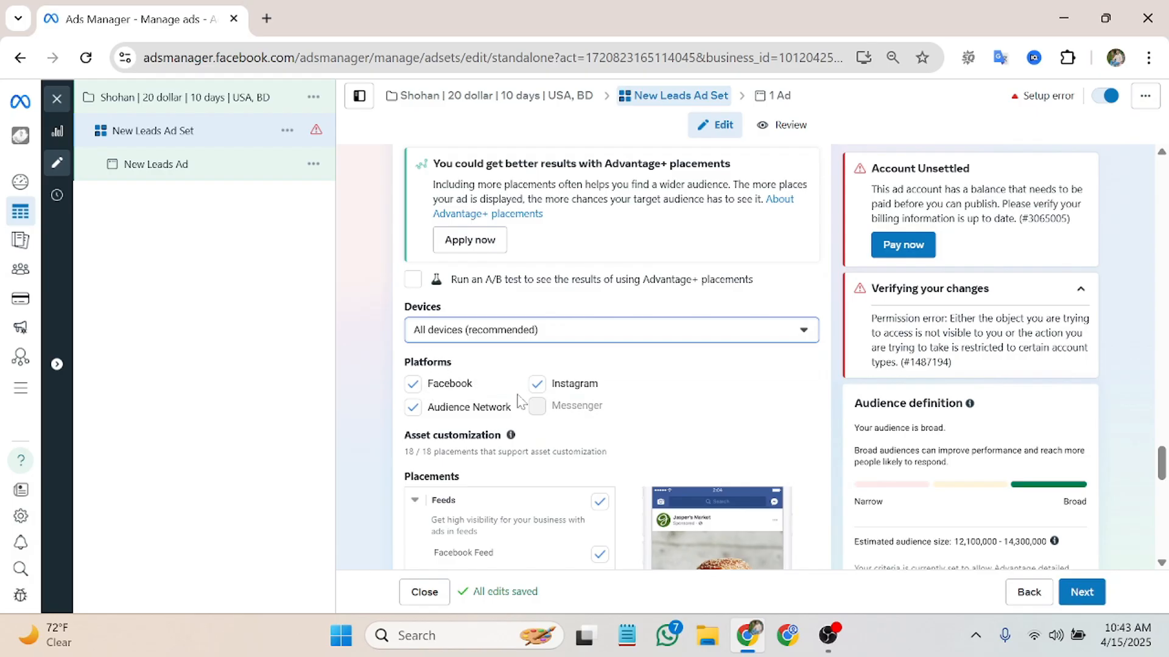
# Step: Exclude Audience Network and Instagram from the platforms of the manual placements
pyautogui.click(412, 409)
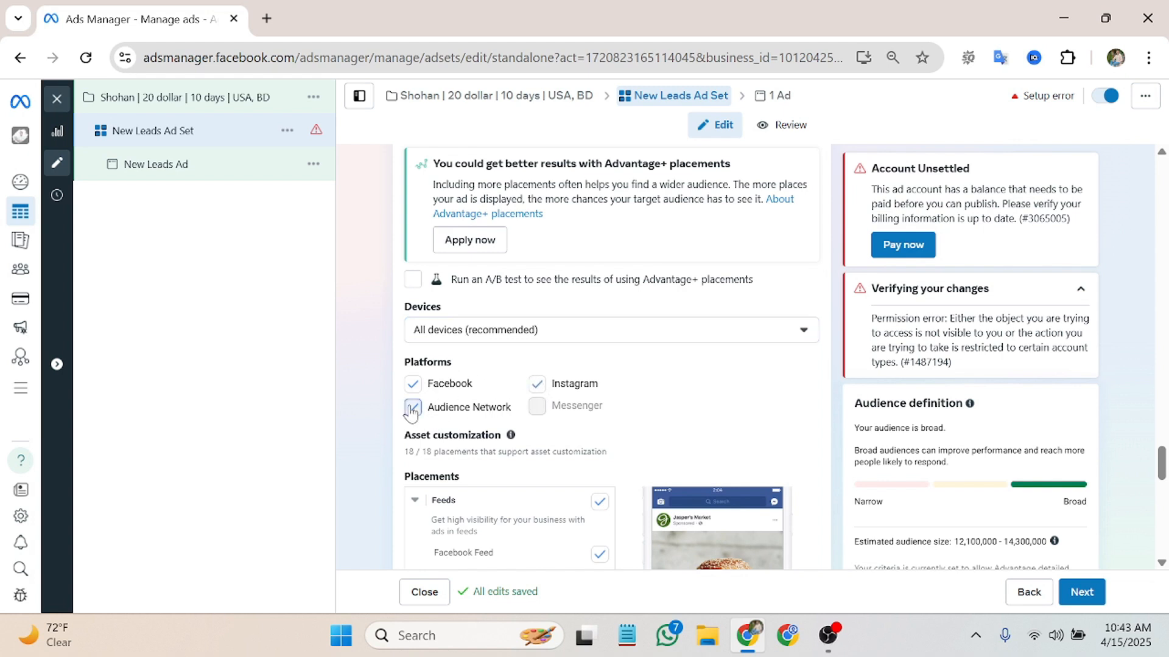
pyautogui.click(537, 385)
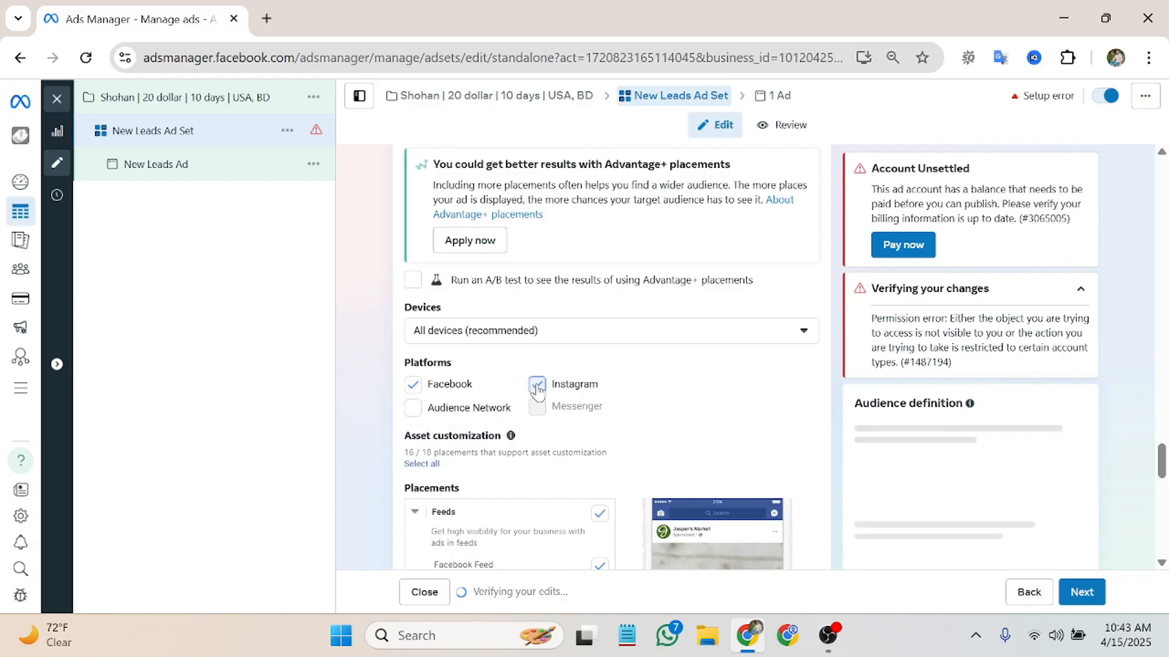
pyautogui.scroll(-3, 549, 382)
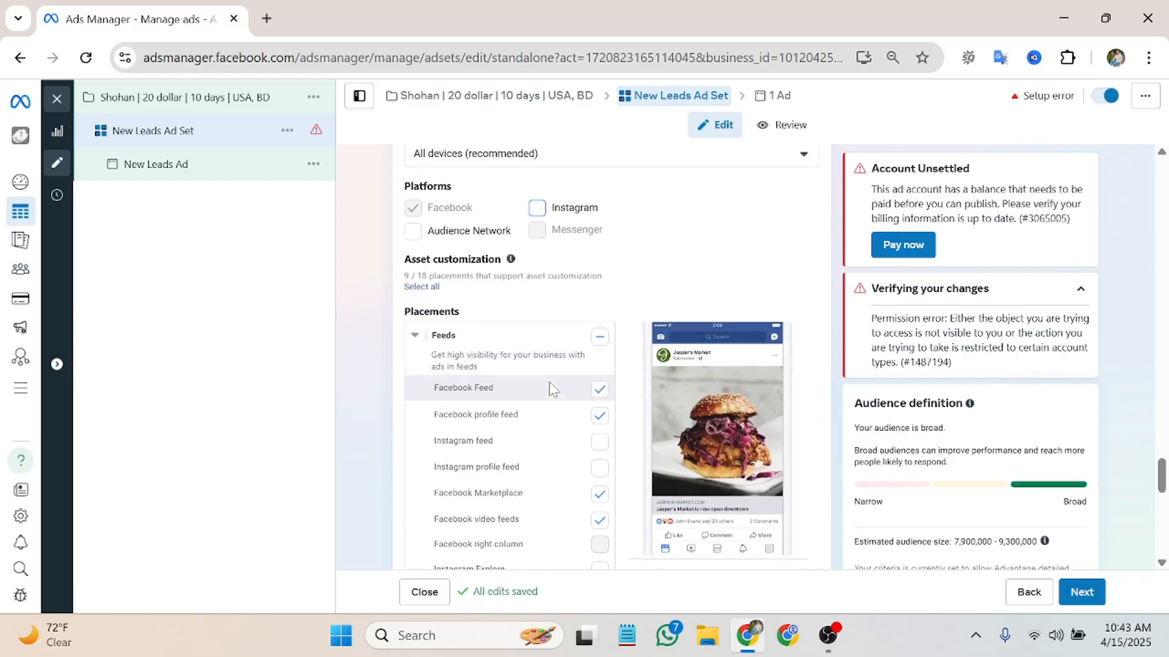
pyautogui.scroll(2, 479, 421)
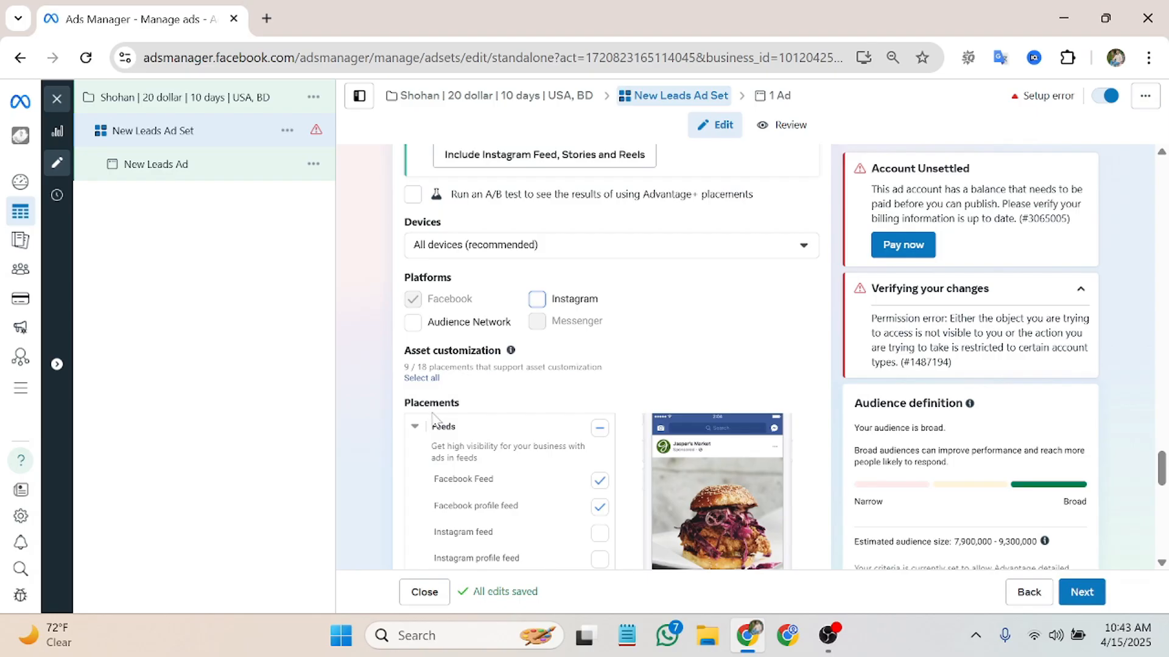
# Step: Exclude Facebook Marketplace from the ad set's feed placements
pyautogui.scroll(-2, 438, 420)
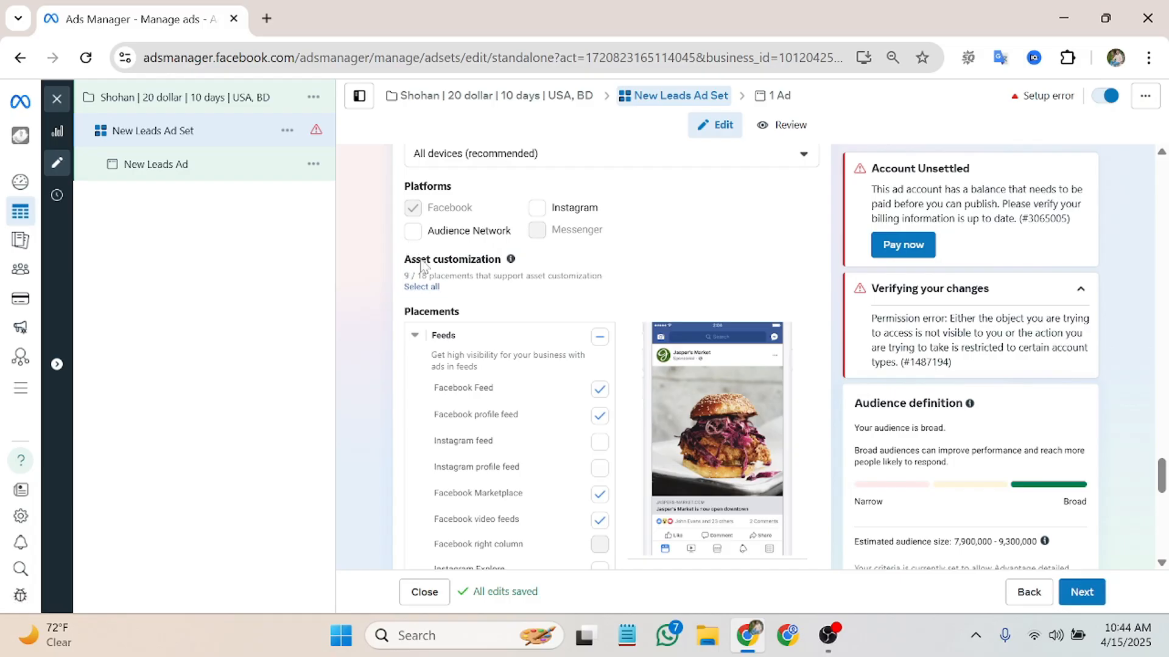
pyautogui.scroll(-2, 498, 286)
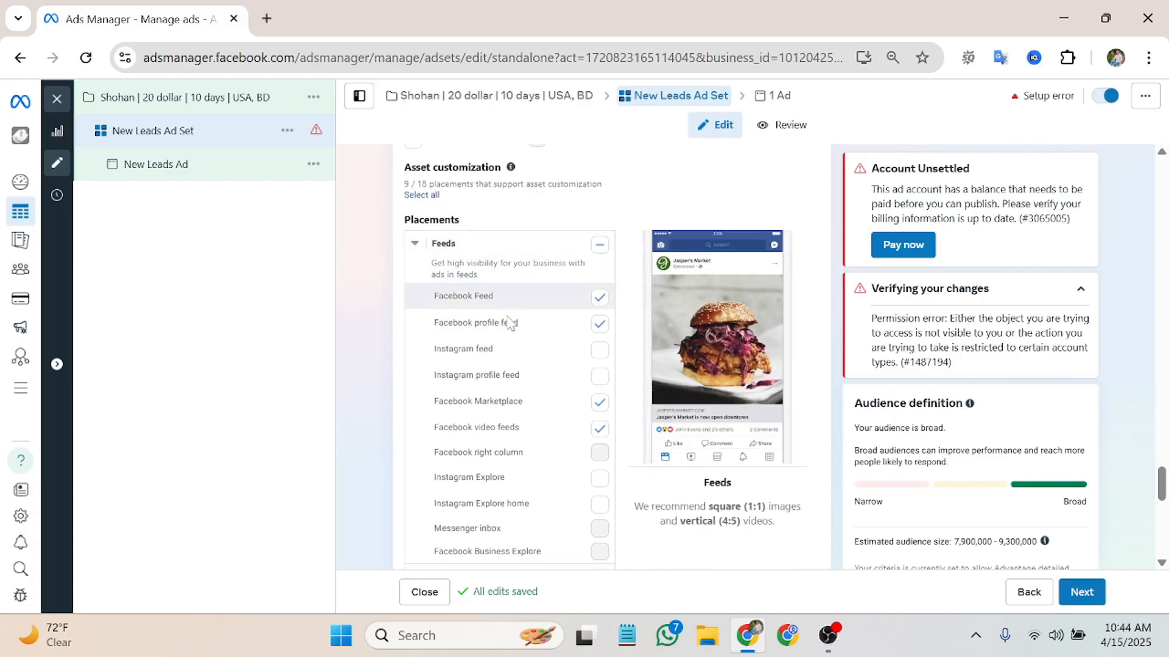
pyautogui.scroll(-5, 487, 450)
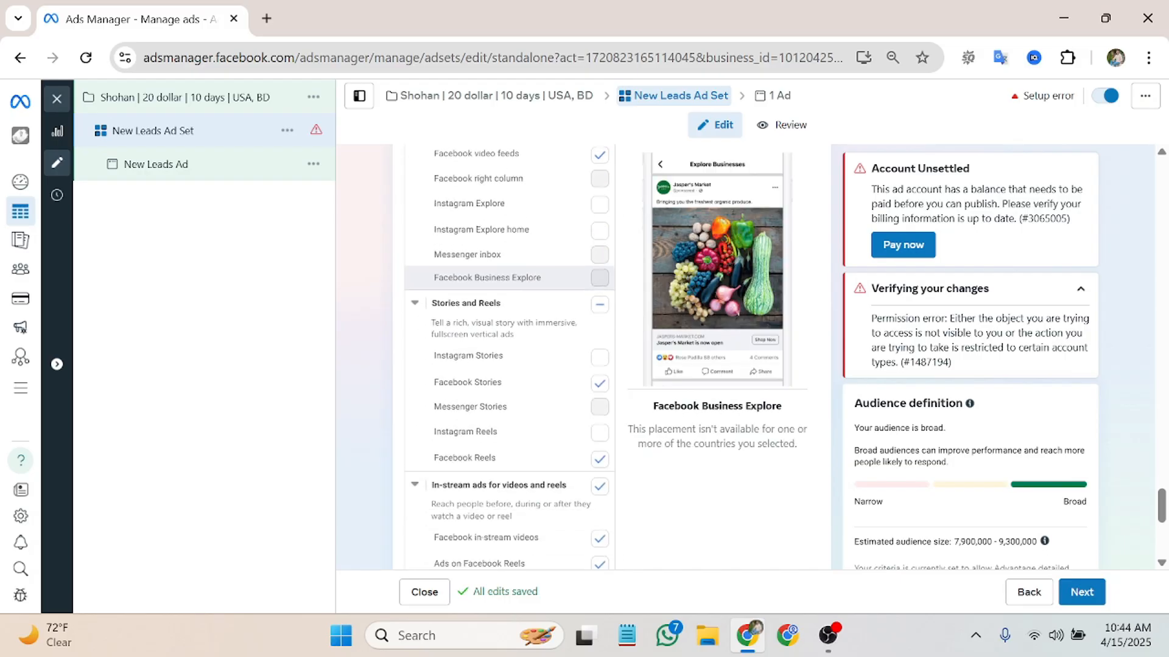
pyautogui.scroll(-5, 504, 461)
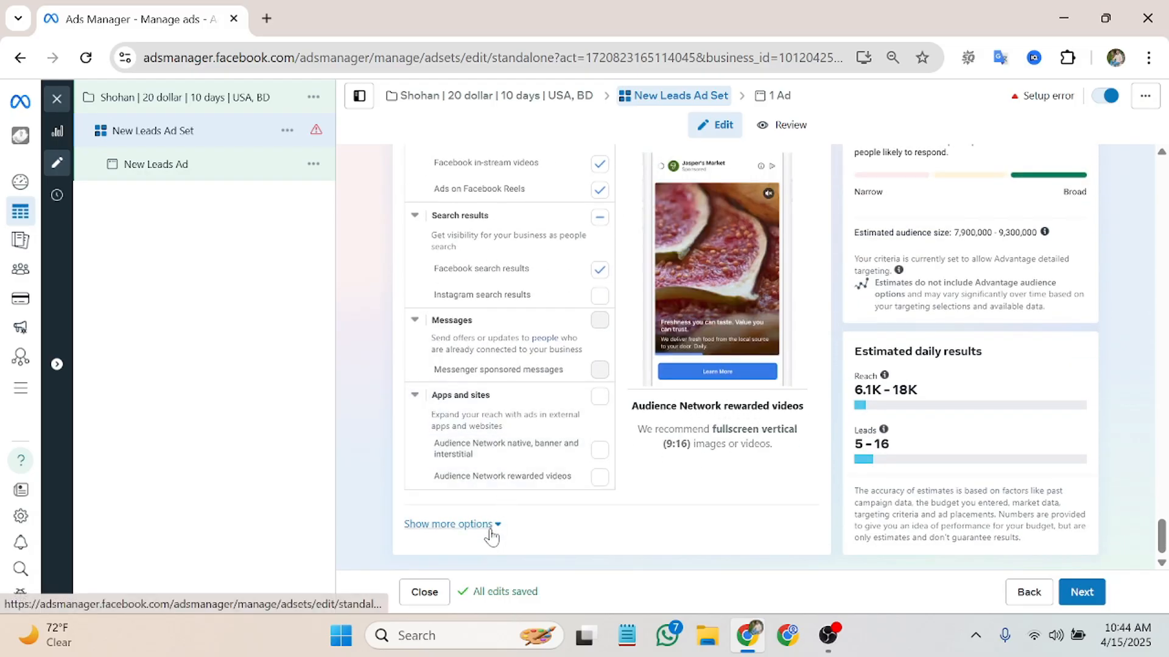
pyautogui.scroll(6, 486, 523)
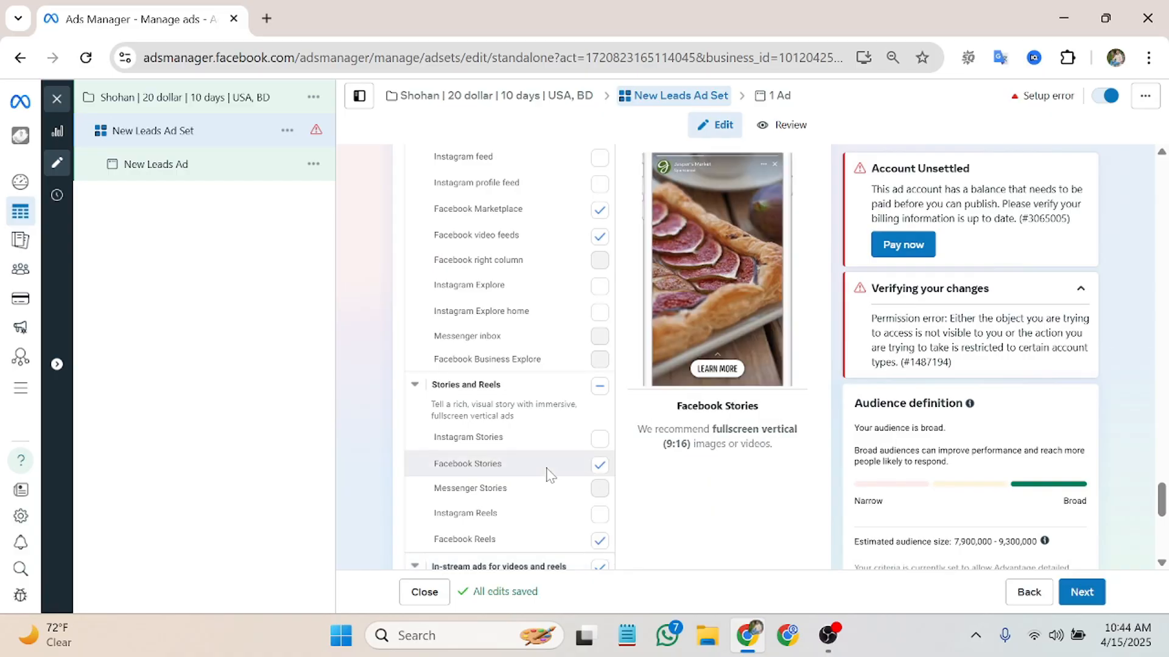
pyautogui.scroll(3, 548, 473)
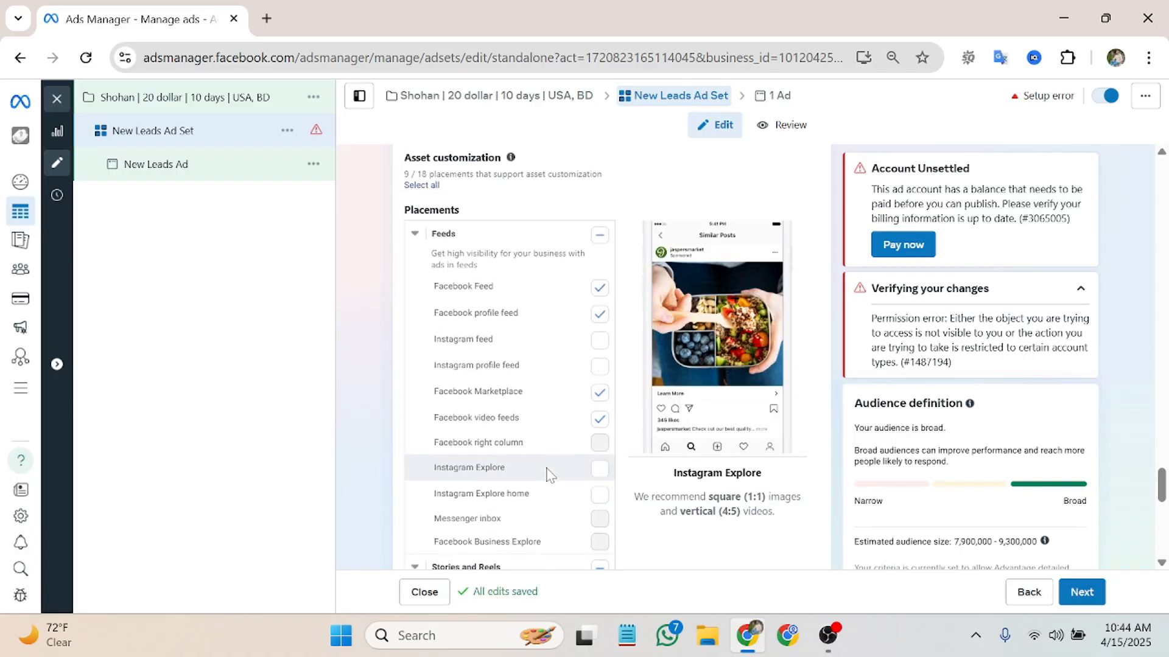
pyautogui.click(600, 393)
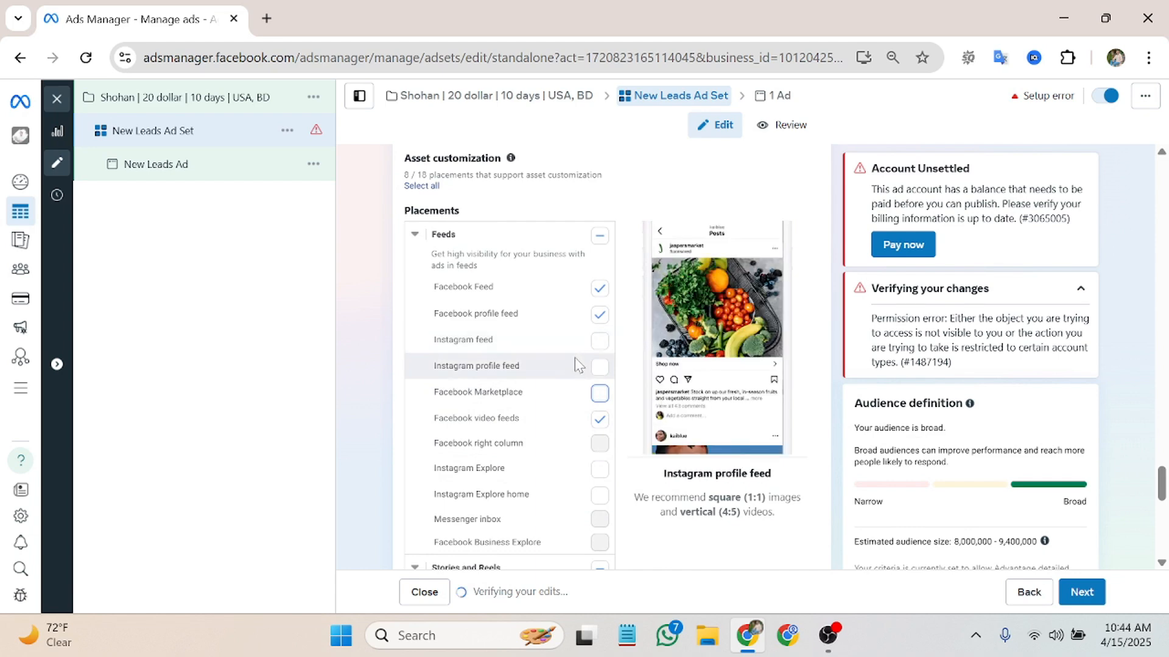
# Step: Examine the stories, reels, in-stream, search, message and app placements, along with the languages and platform selections
pyautogui.scroll(-4, 575, 357)
pyautogui.scroll(-1, 600, 399)
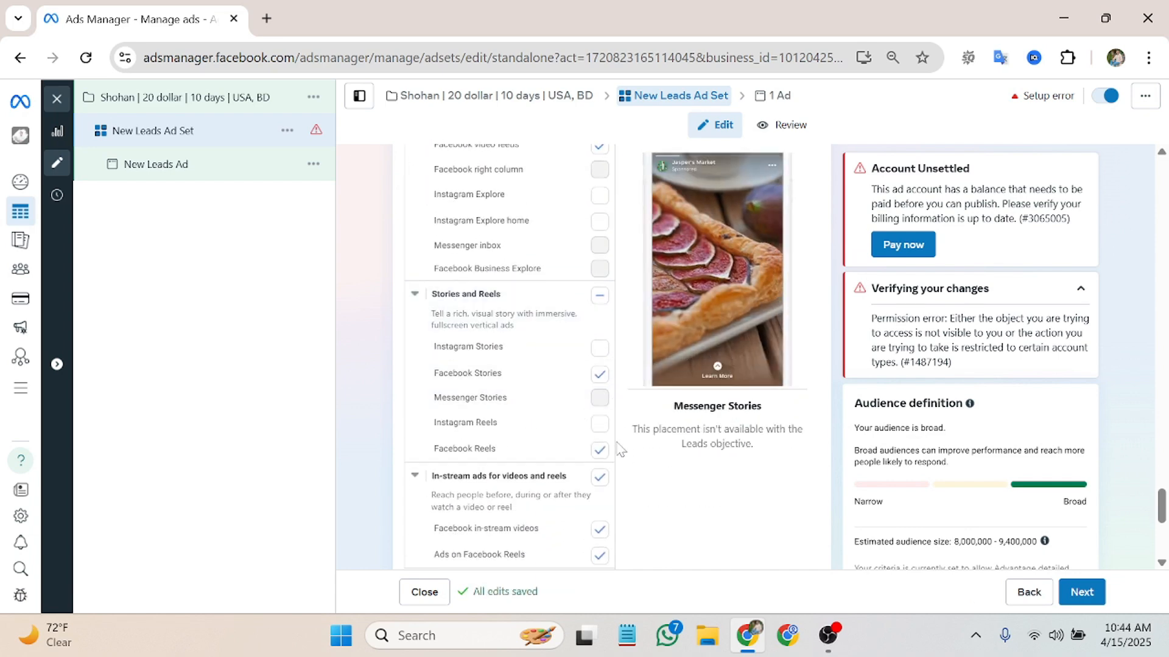
pyautogui.scroll(-2, 605, 481)
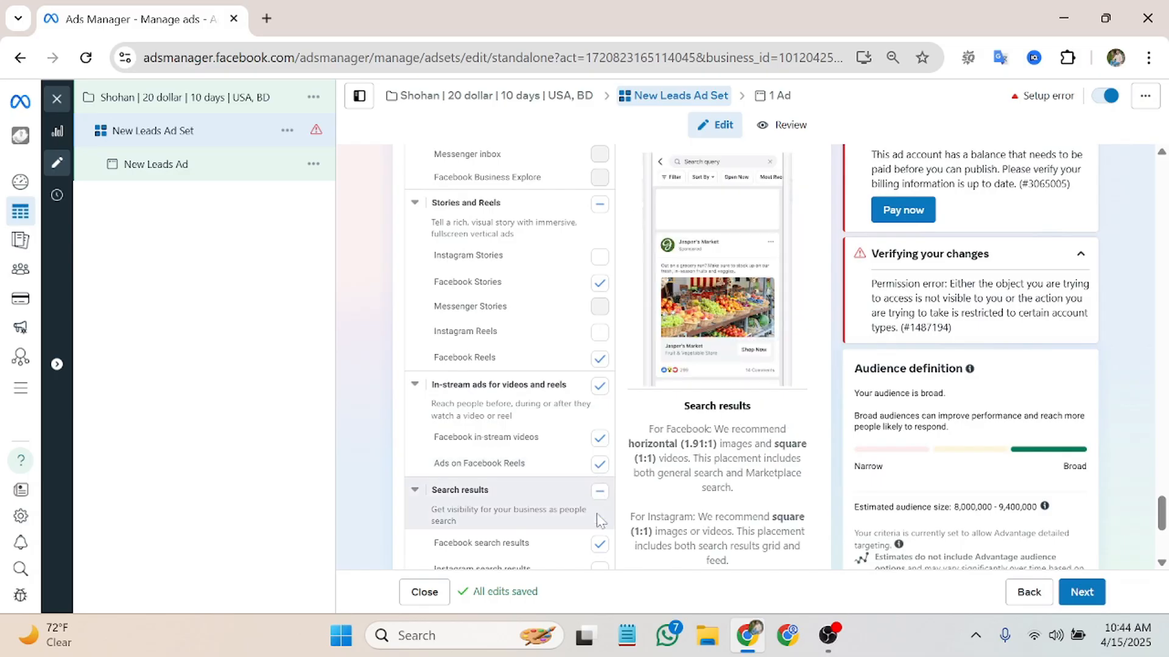
pyautogui.scroll(-2, 600, 506)
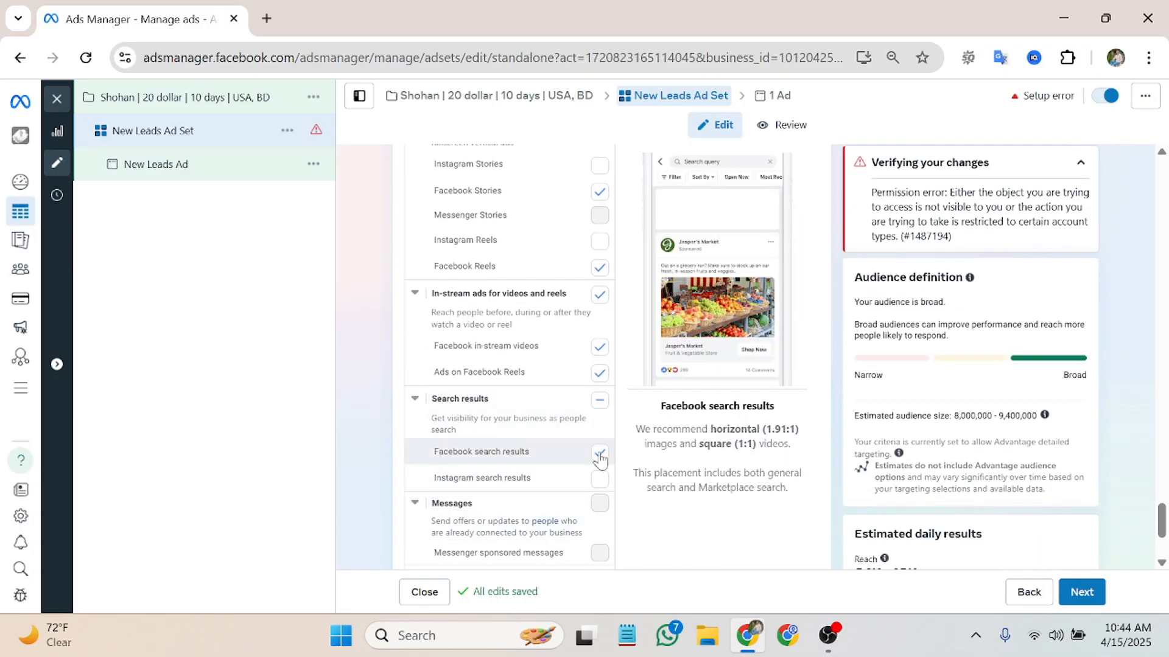
pyautogui.scroll(-3, 599, 460)
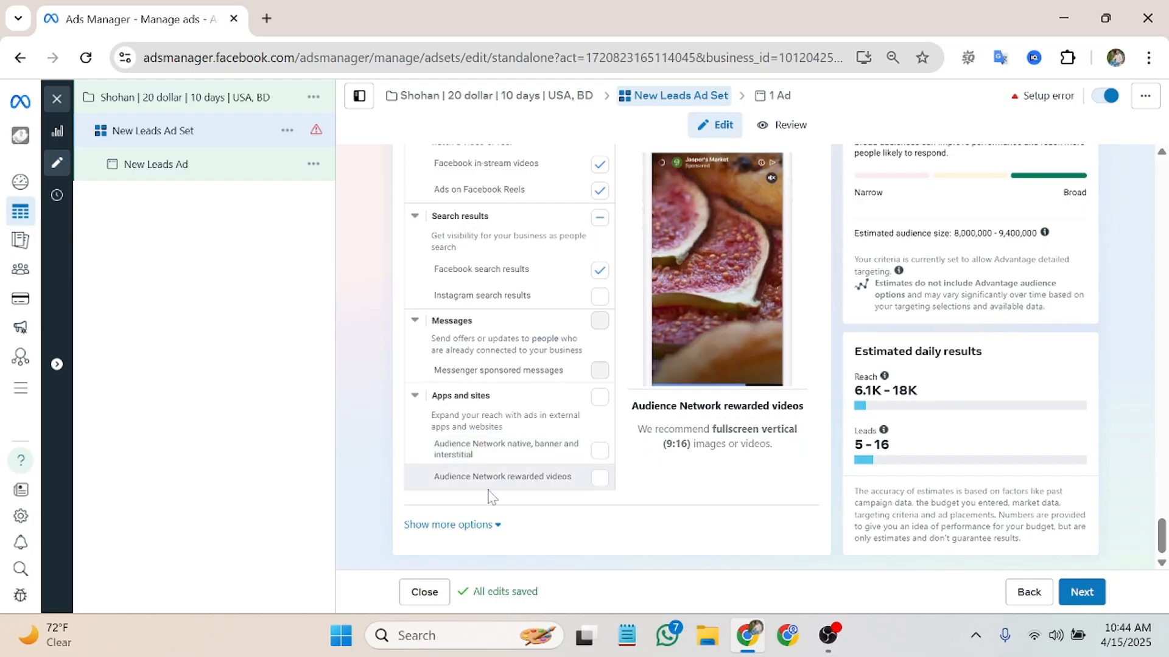
pyautogui.scroll(10, 477, 530)
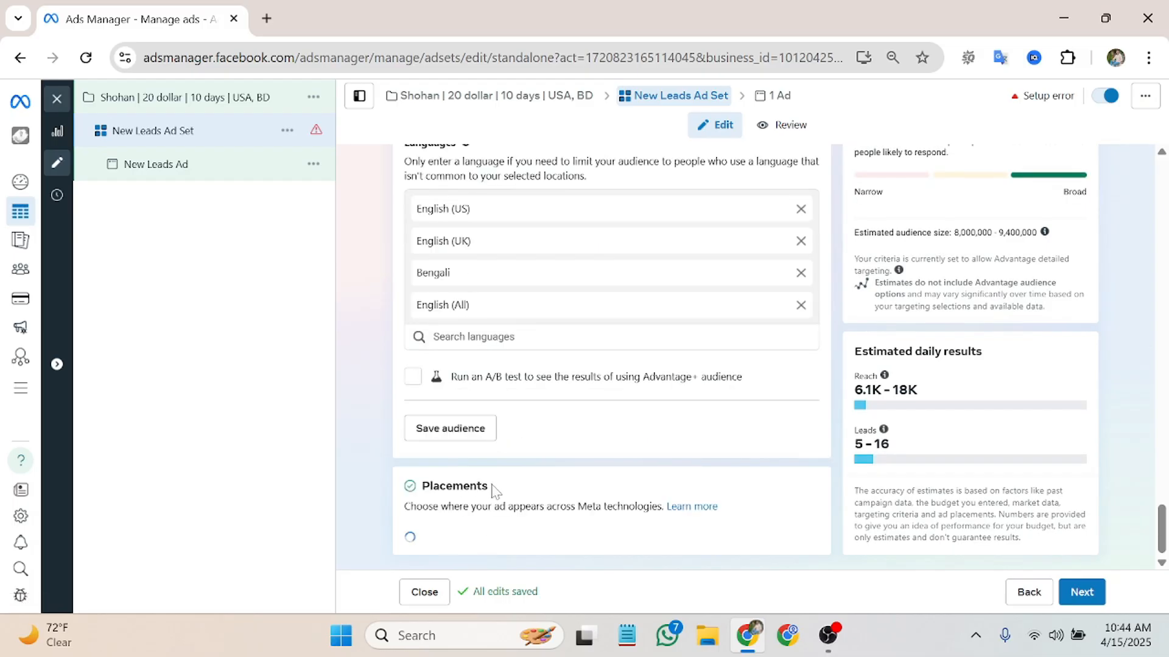
pyautogui.scroll(-3, 498, 484)
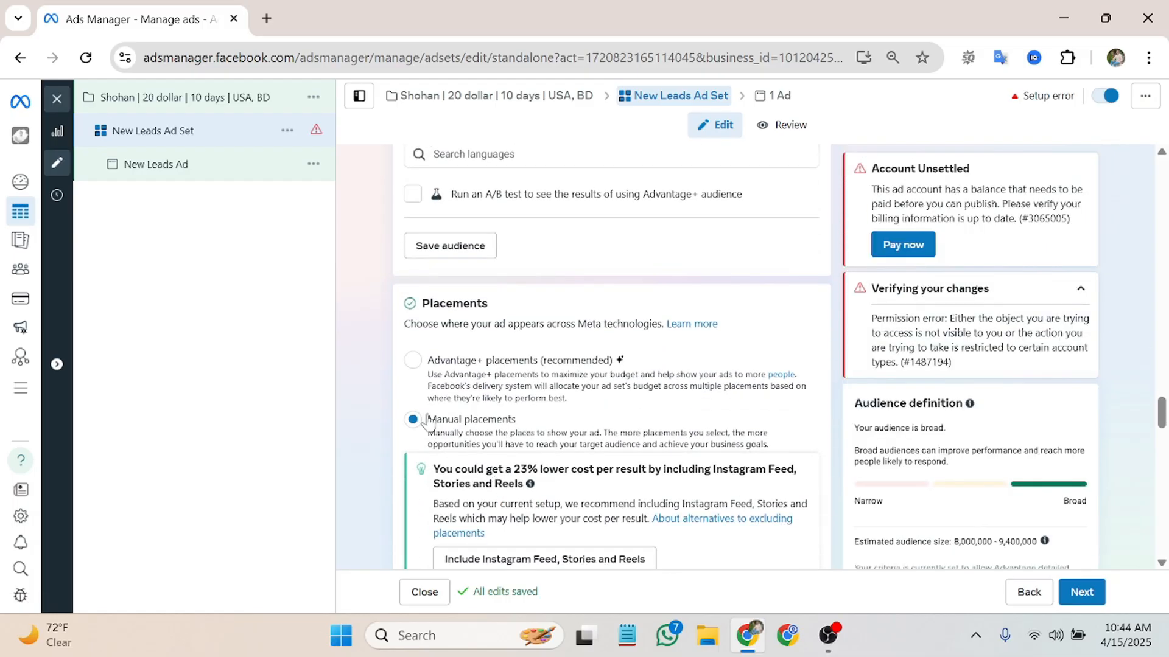
pyautogui.scroll(-3, 527, 380)
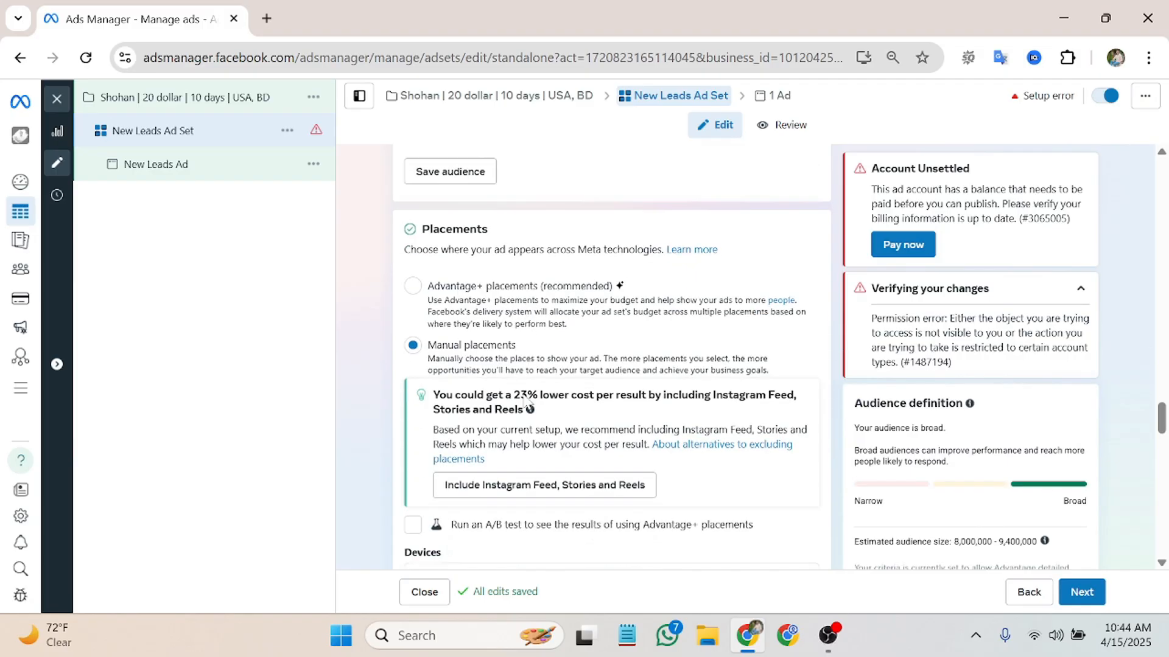
pyautogui.scroll(-8, 538, 473)
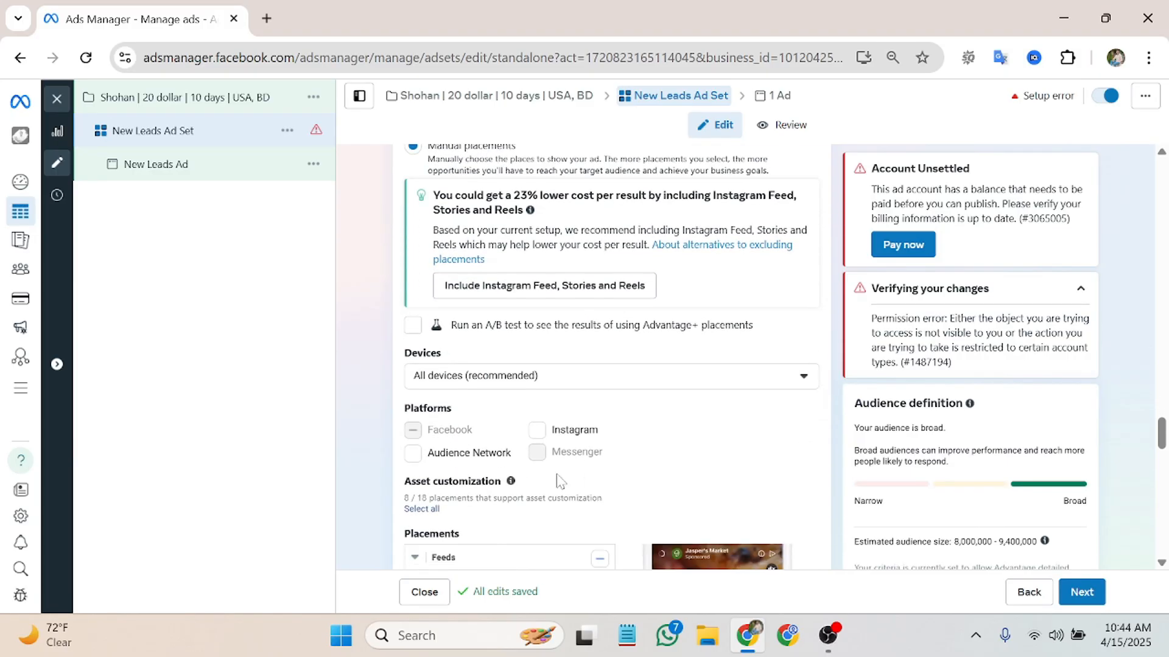
# Step: Show the additional placement options and restrict the specific mobile devices and operating systems to iOS devices only
pyautogui.scroll(-10, 609, 359)
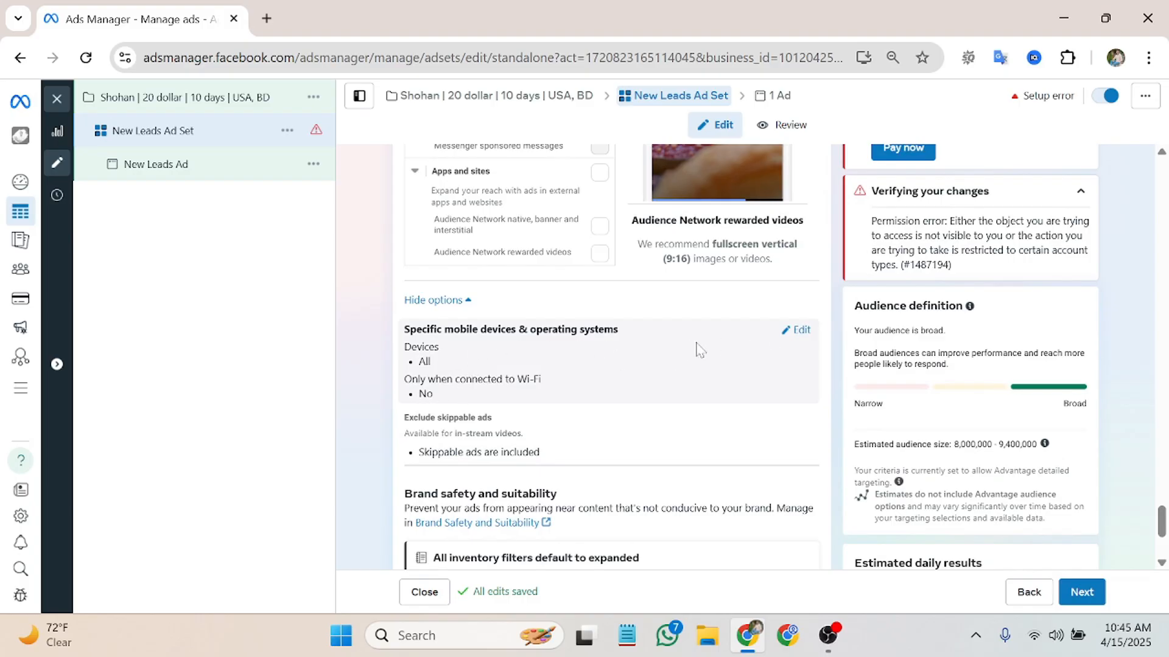
pyautogui.click(798, 331)
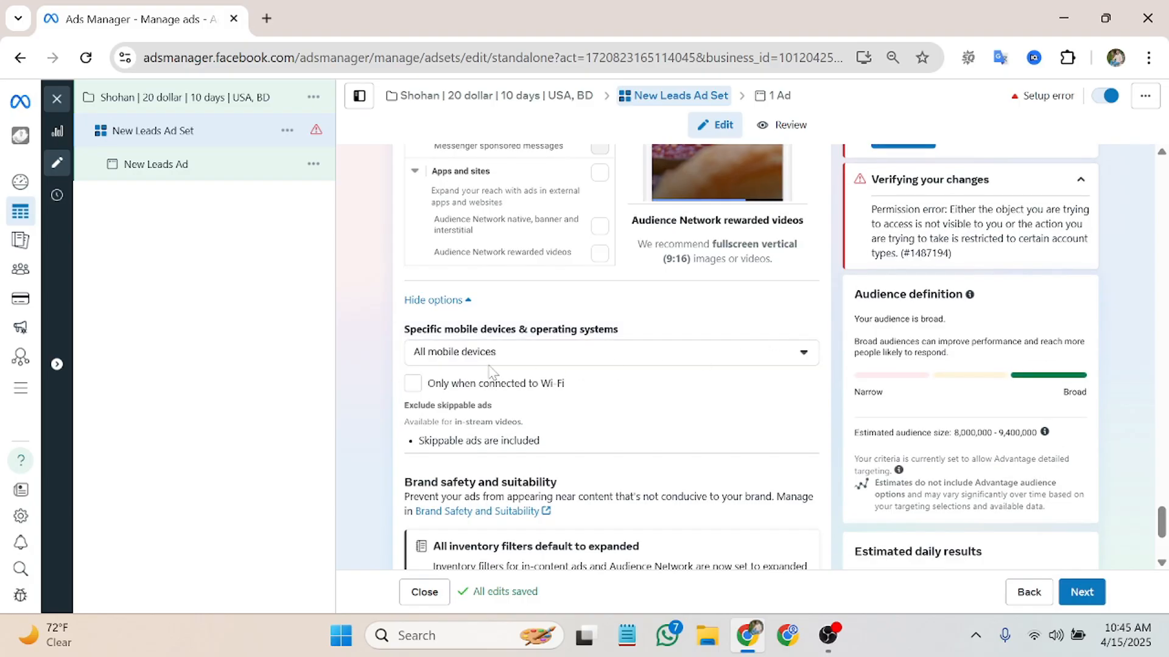
pyautogui.click(558, 360)
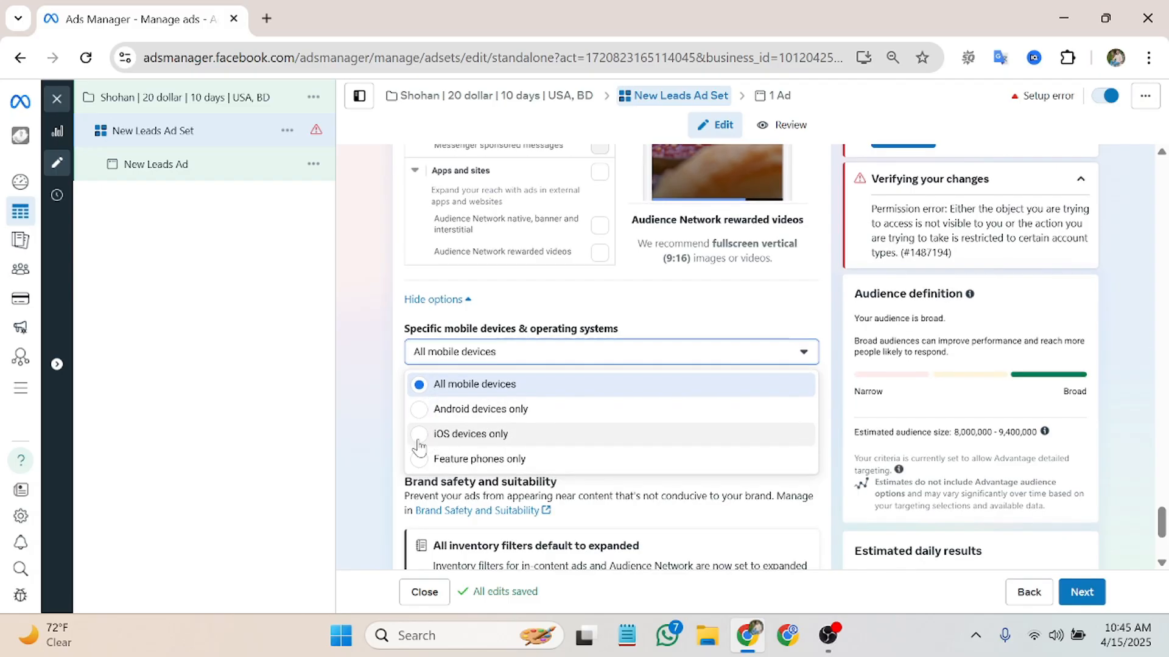
pyautogui.click(494, 434)
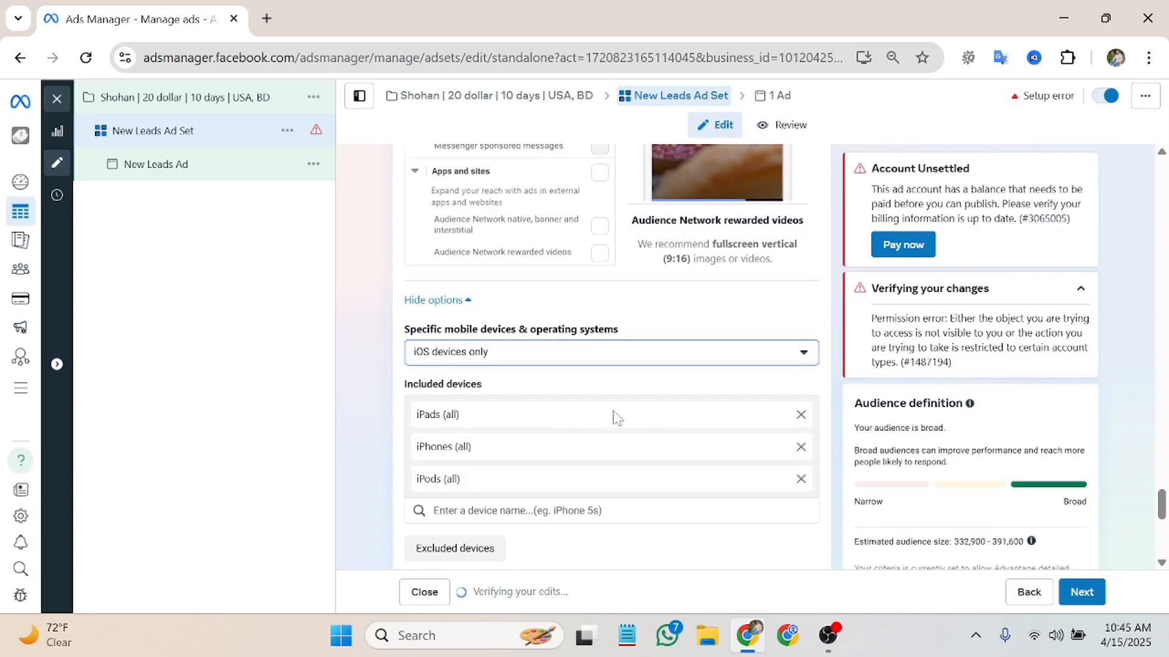
# Step: Check the remaining device and brand safety options, and advance from the ad set to the New Leads Ad
pyautogui.scroll(-3, 593, 419)
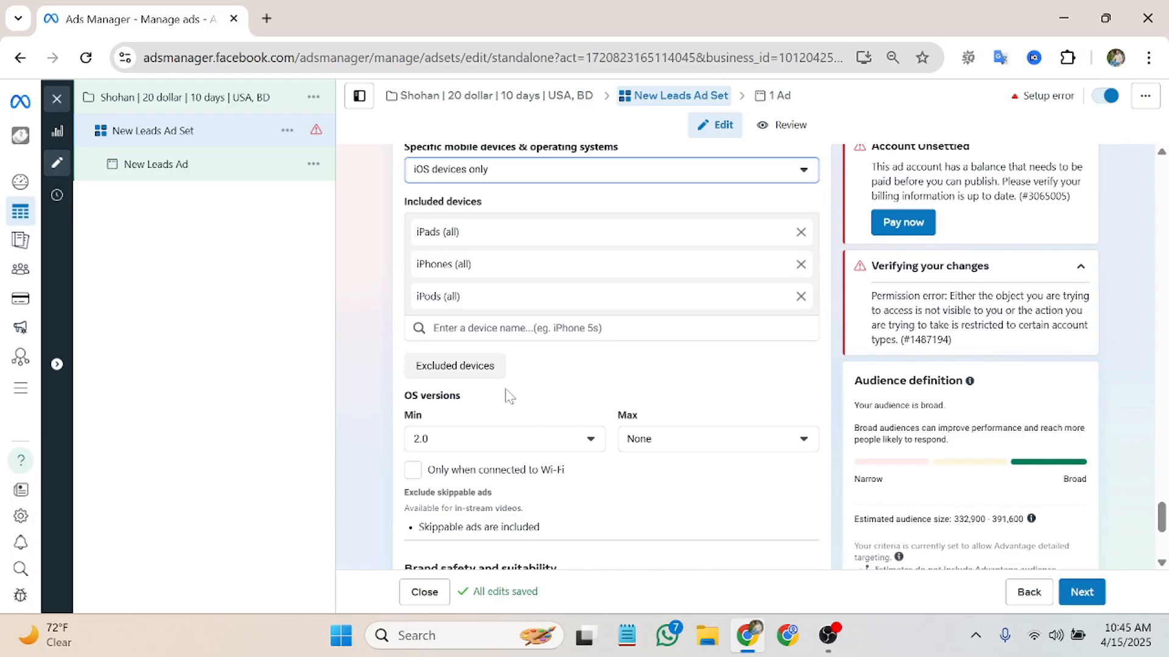
pyautogui.scroll(-2, 509, 397)
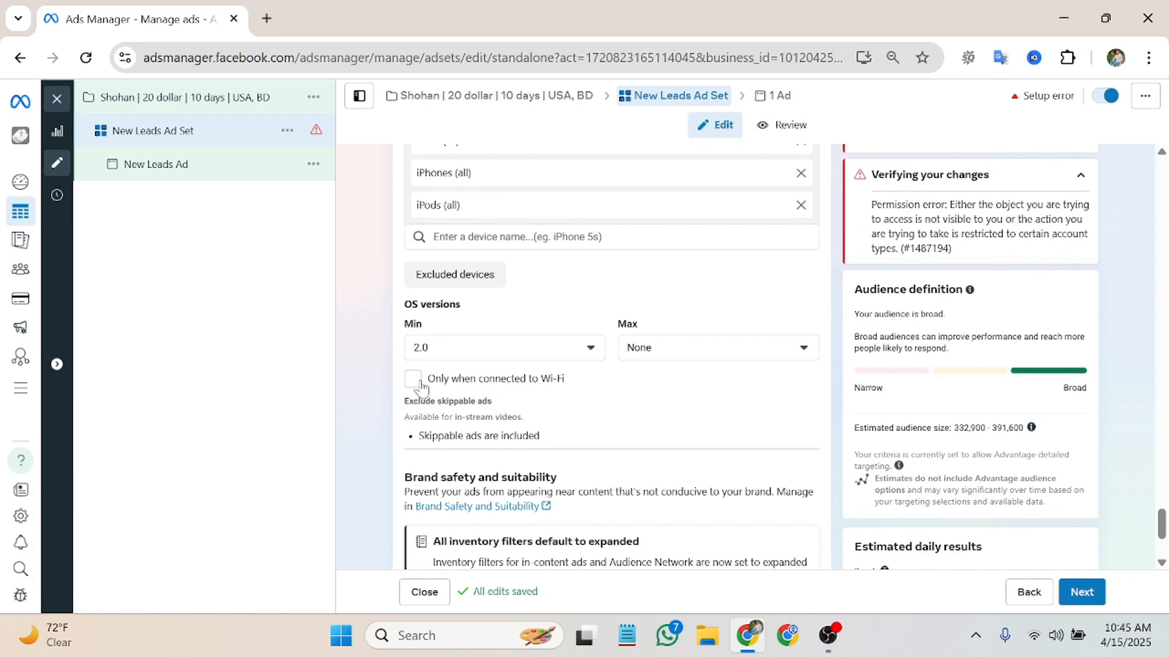
pyautogui.scroll(-2, 420, 386)
pyautogui.scroll(-2, 420, 387)
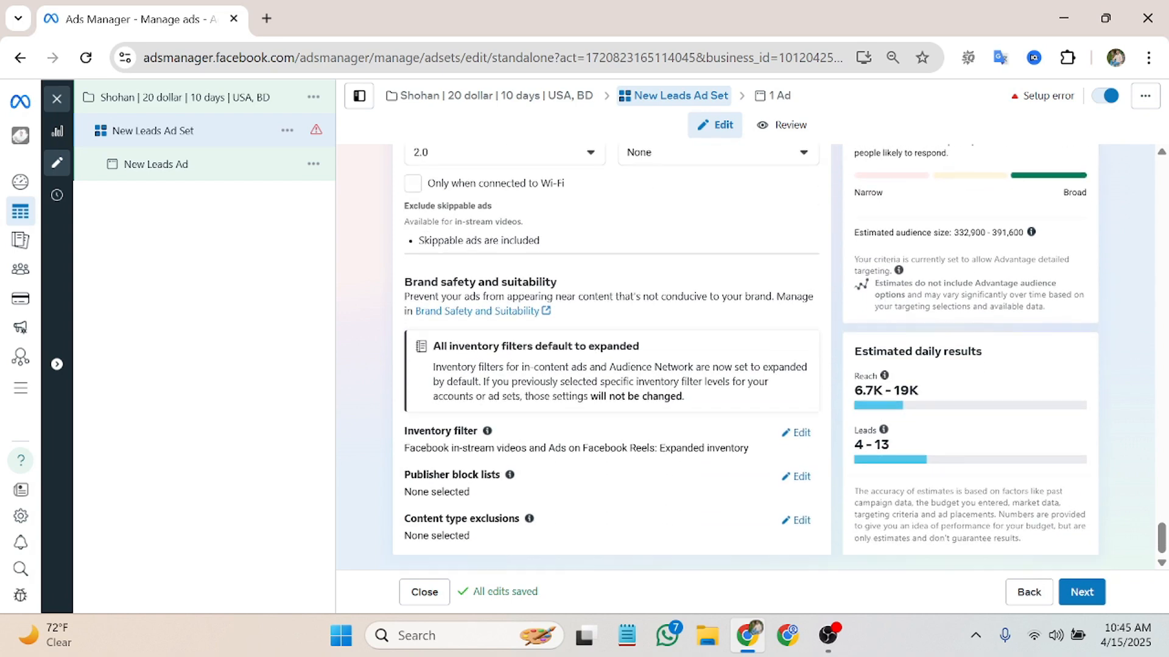
pyautogui.click(1080, 598)
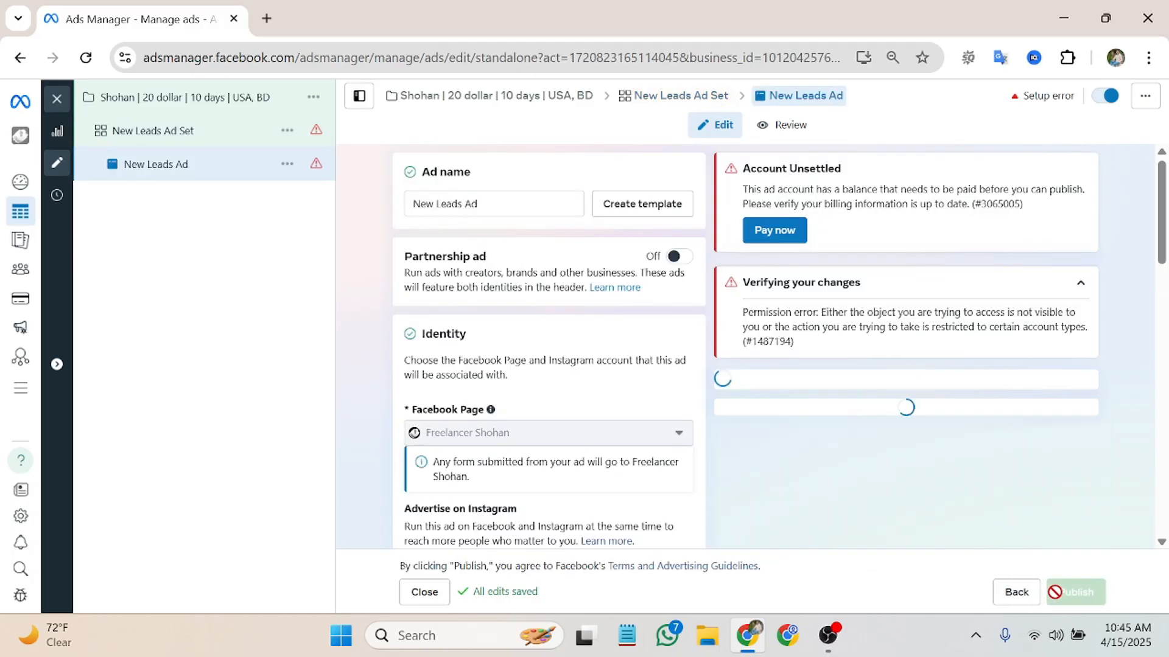
# Step: Examine the ad's identity section and the available ad setup choices, leaving Create ad selected
pyautogui.moveTo(445, 423)
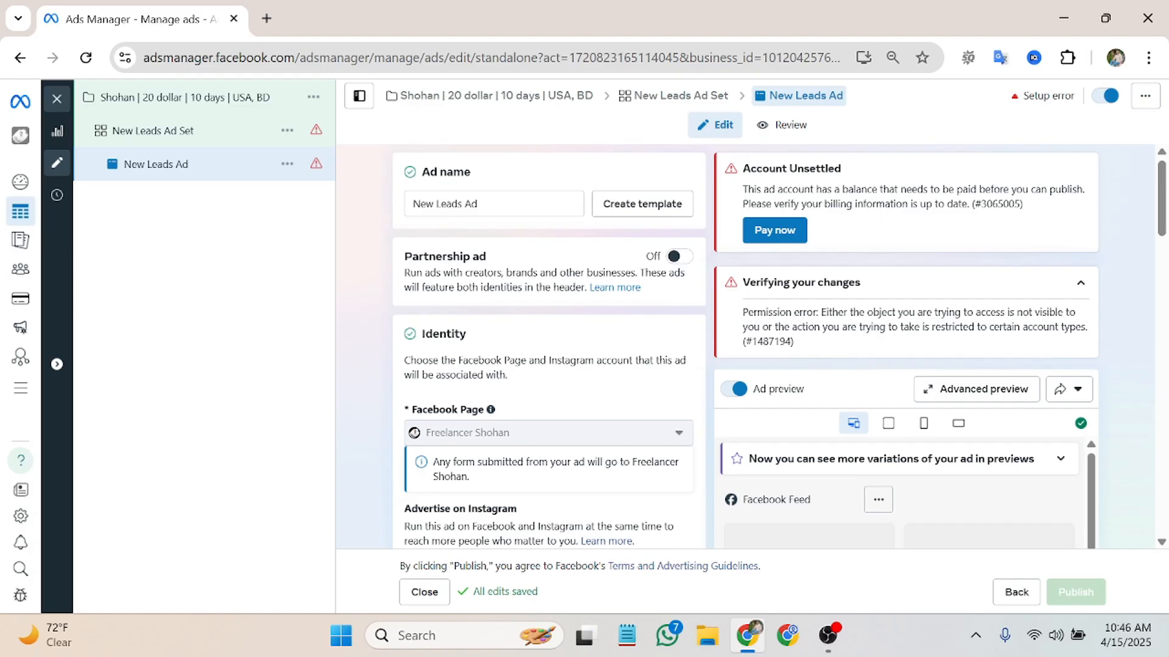
pyautogui.scroll(-2, 548, 347)
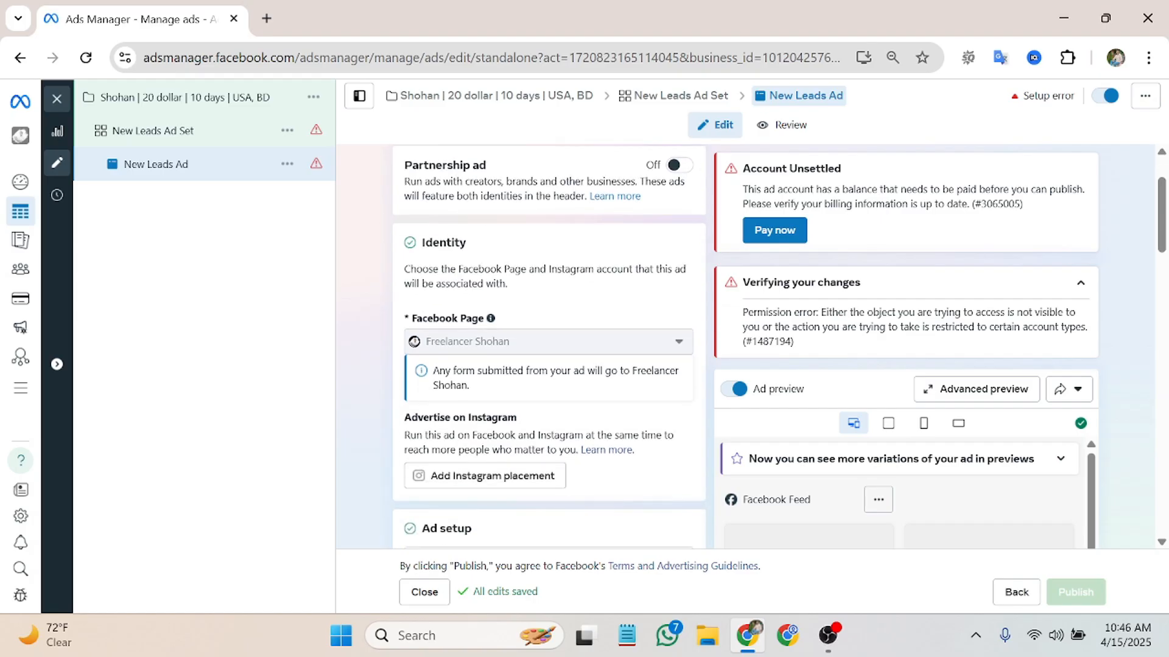
pyautogui.scroll(-2, 601, 257)
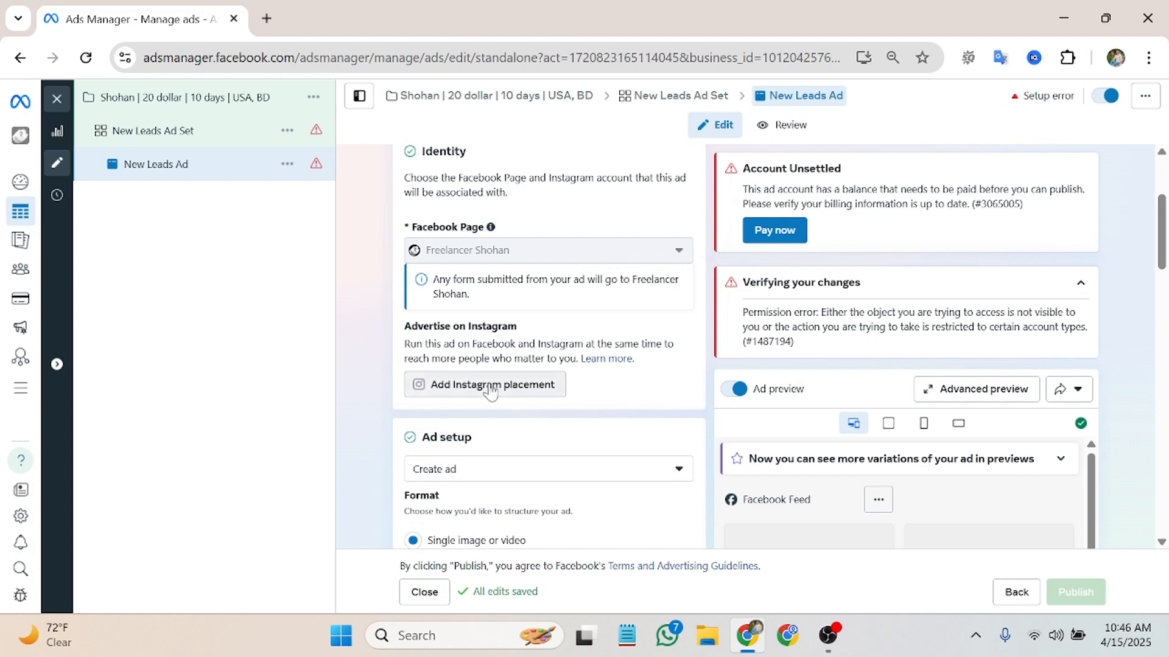
pyautogui.scroll(-2, 485, 384)
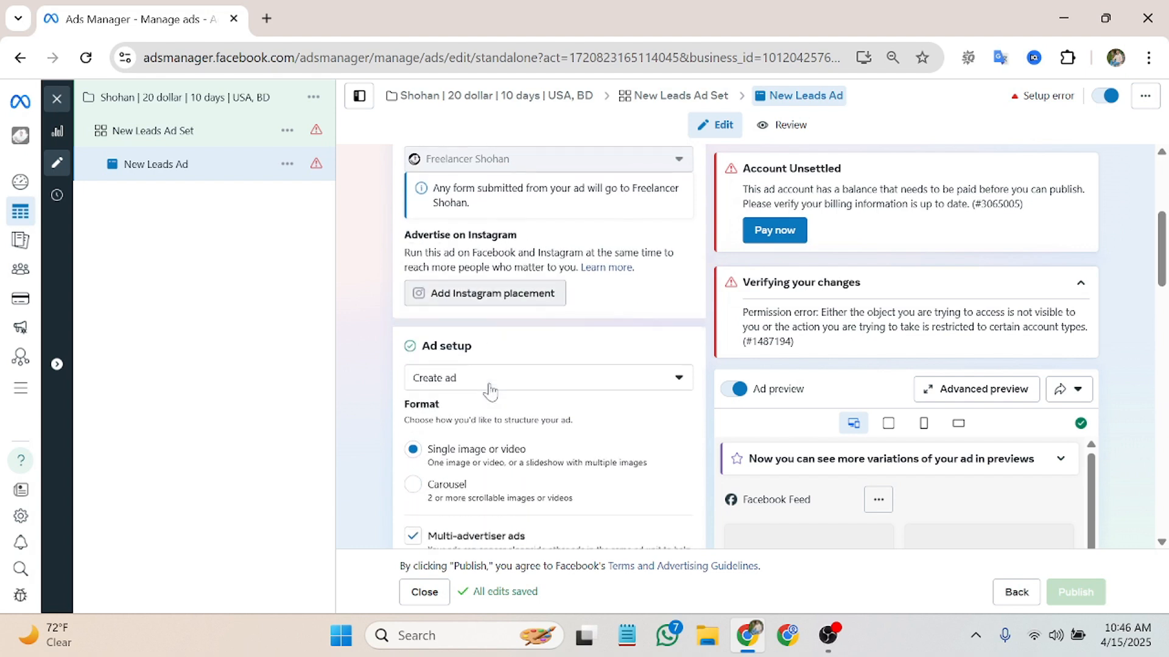
pyautogui.click(566, 378)
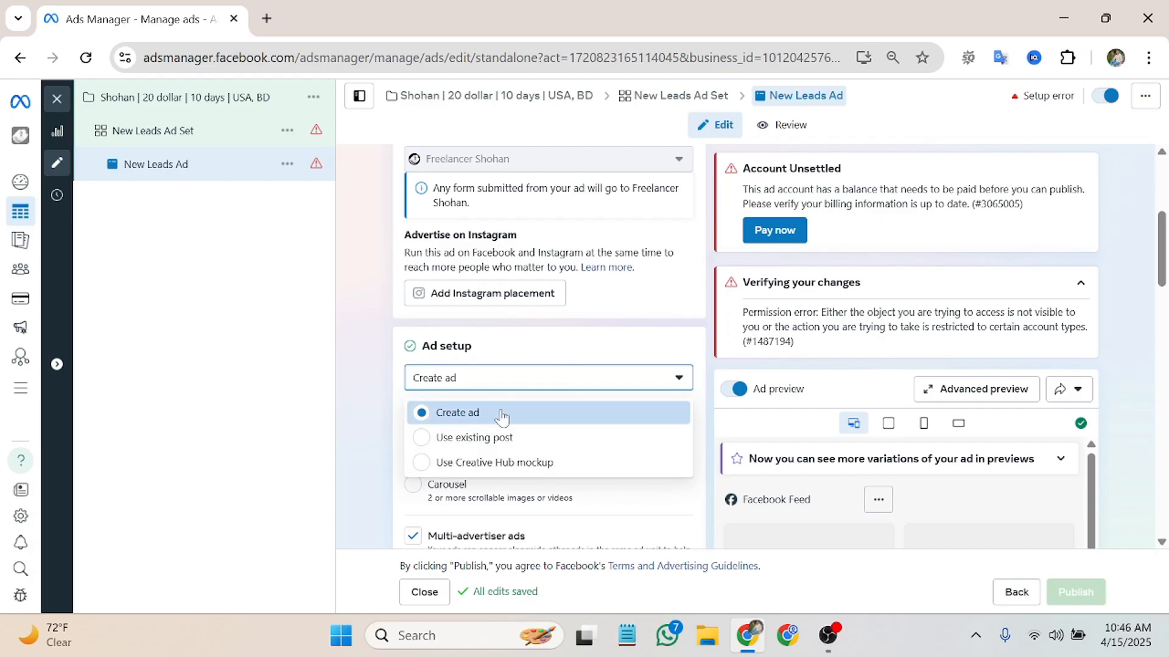
pyautogui.click(617, 379)
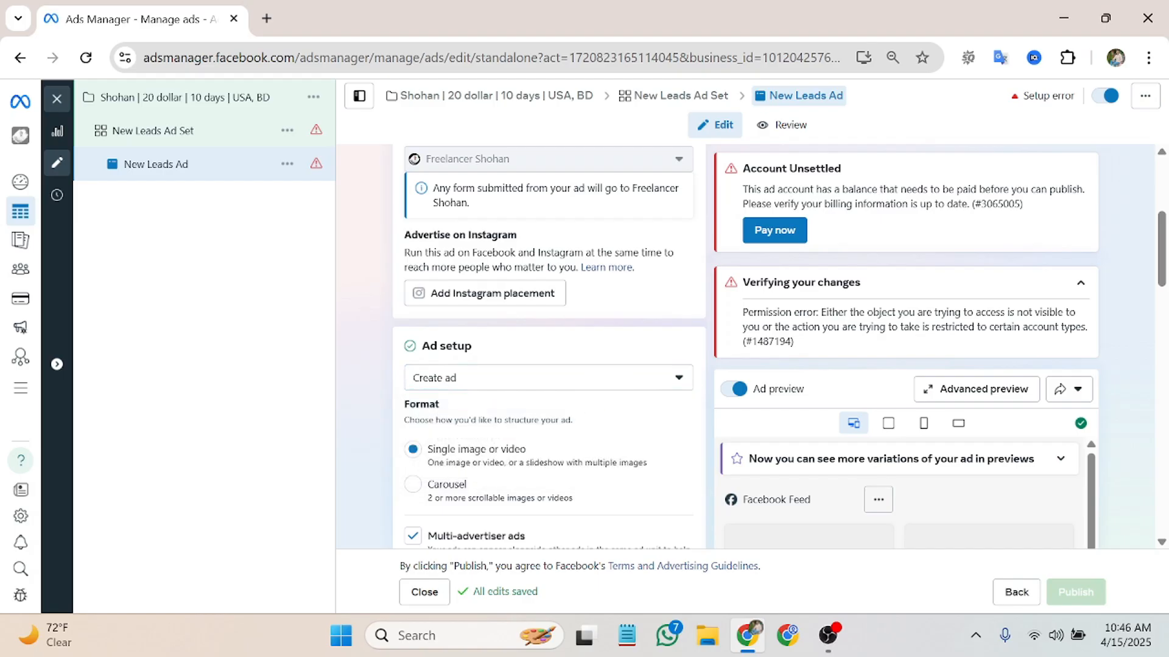
pyautogui.click(561, 385)
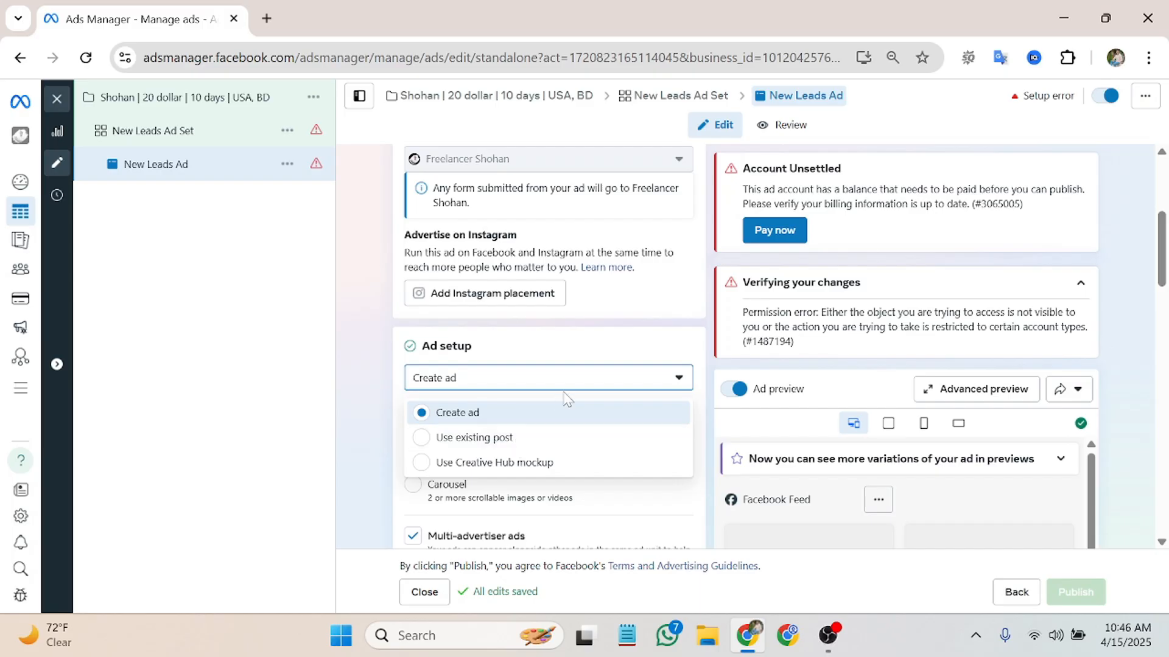
pyautogui.click(595, 379)
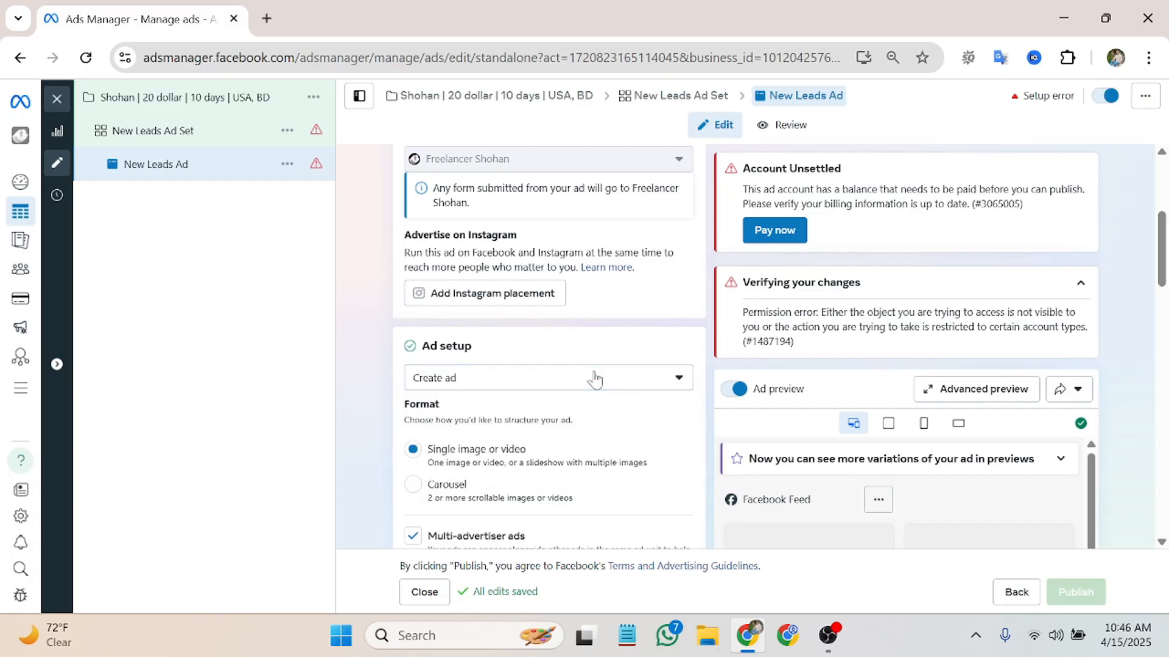
# Step: Turn off multi-advertiser ads in the ad setup, keeping the single image or video format
pyautogui.scroll(-2, 595, 378)
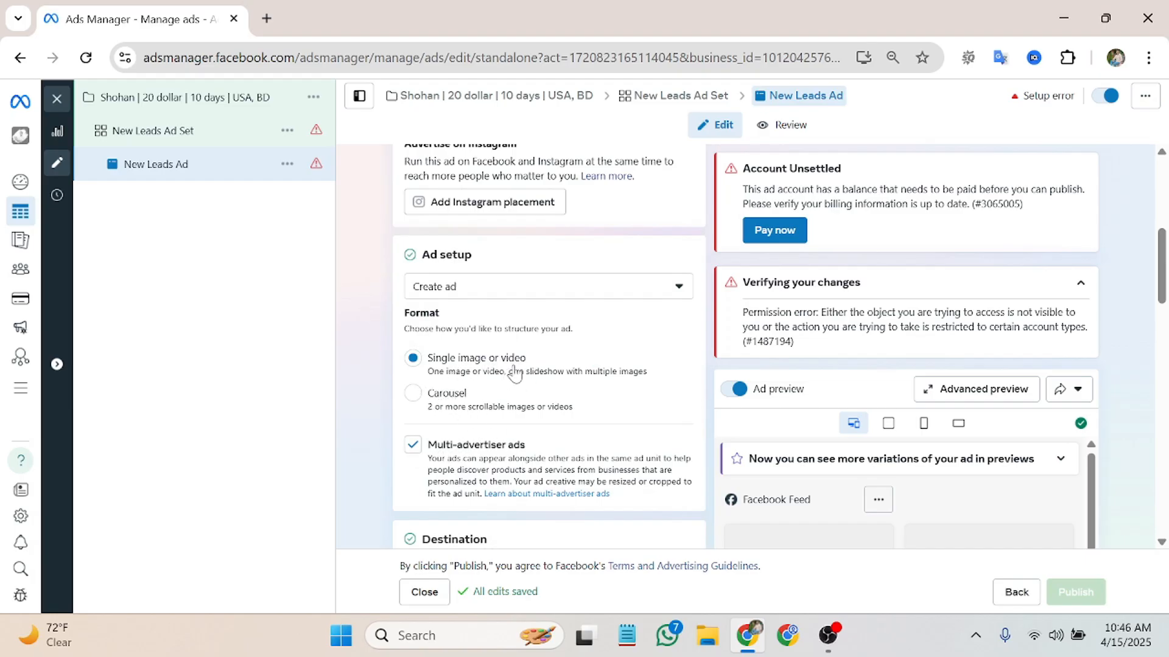
pyautogui.click(413, 447)
pyautogui.scroll(-3, 525, 437)
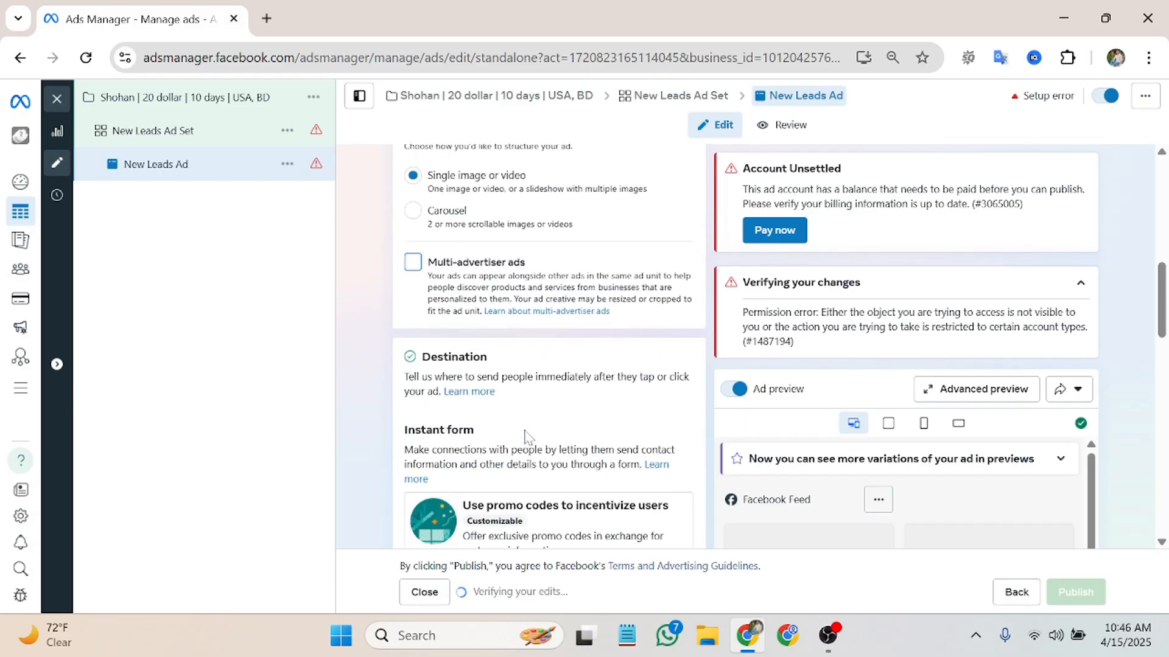
pyautogui.scroll(2, 472, 322)
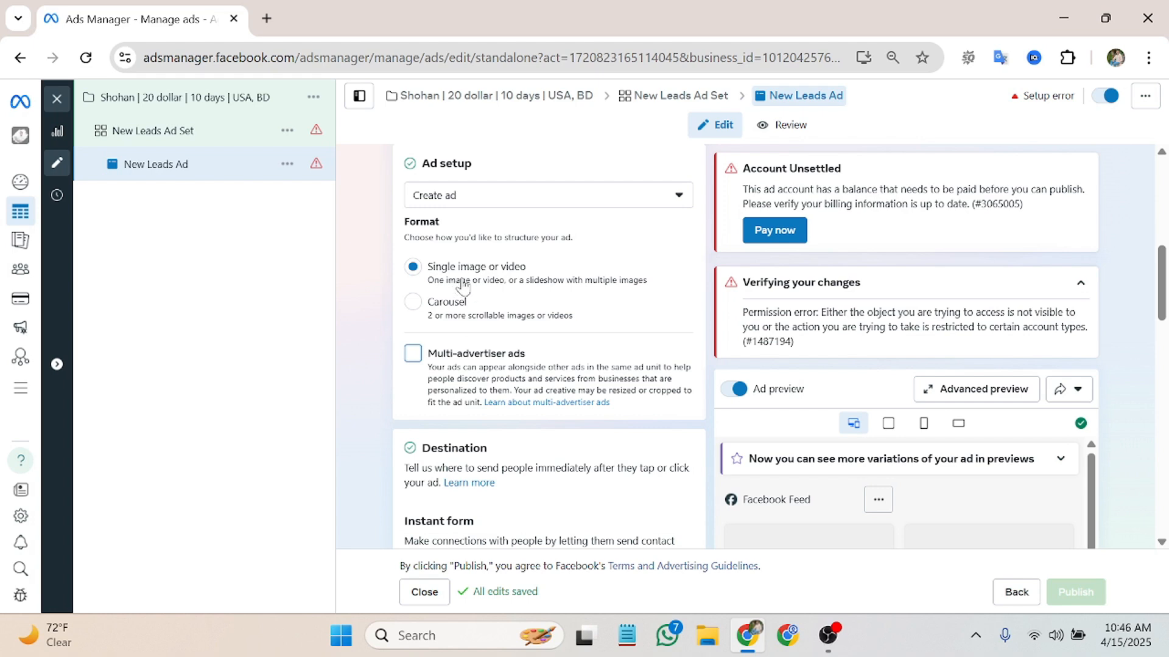
# Step: Start building a new custom instant form for the ad's destination
pyautogui.scroll(-3, 514, 286)
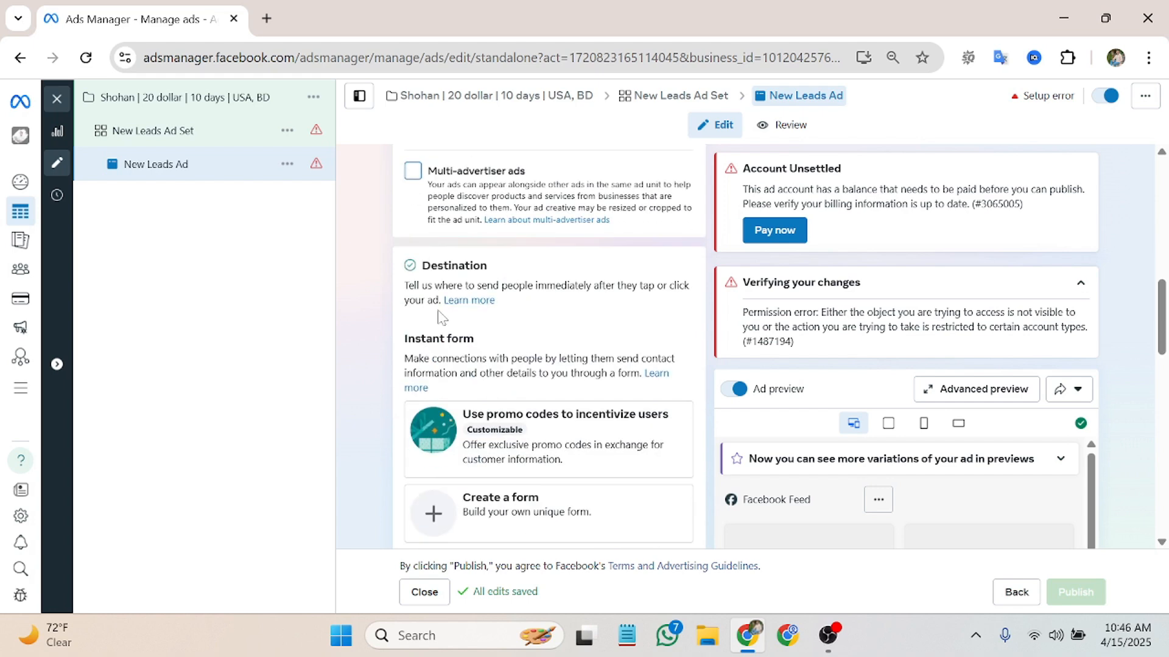
pyautogui.scroll(-2, 500, 315)
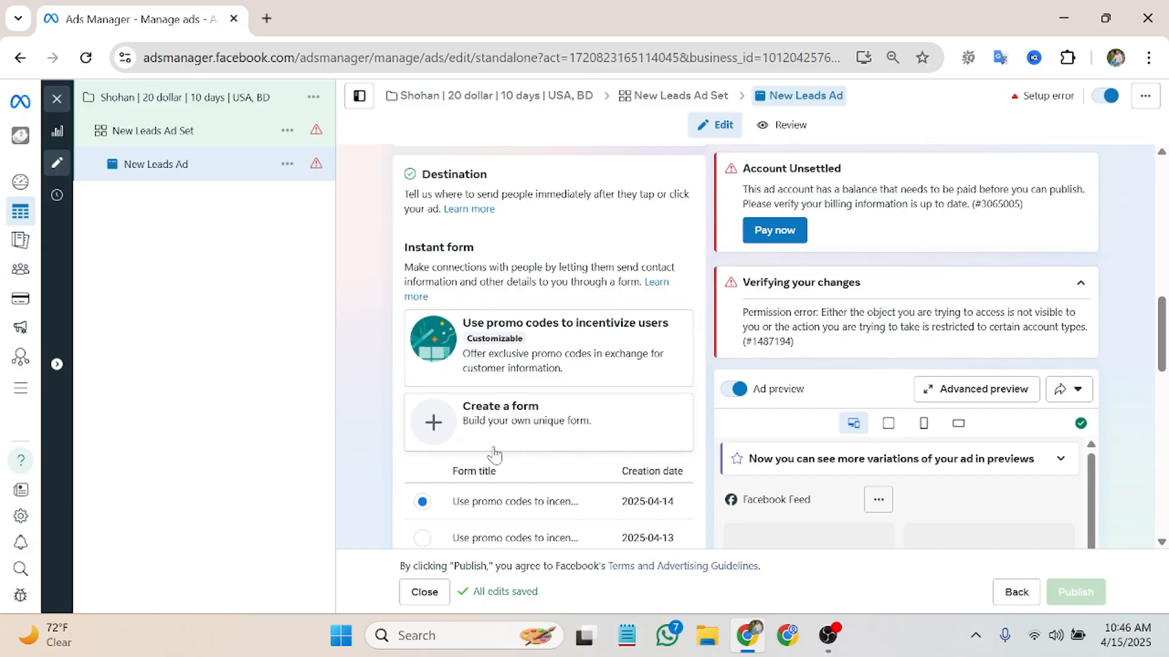
pyautogui.click(508, 416)
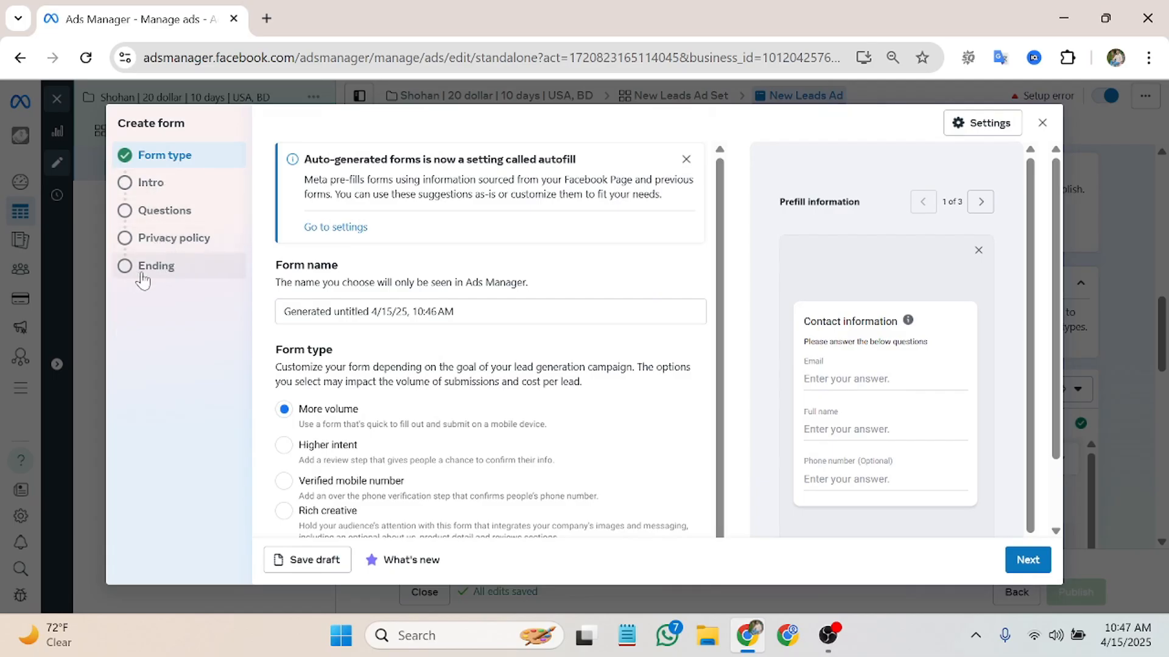
# Step: Replace the generated form name with the Facebook page's name
pyautogui.scroll(-1, 490, 340)
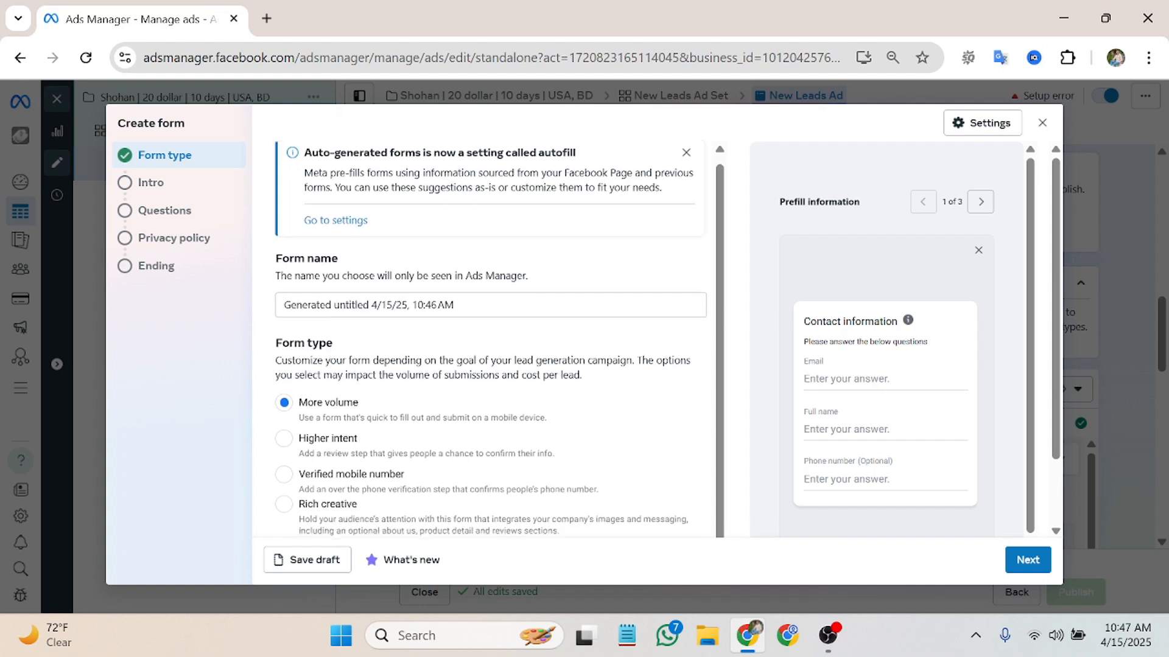
pyautogui.scroll(-3, 457, 305)
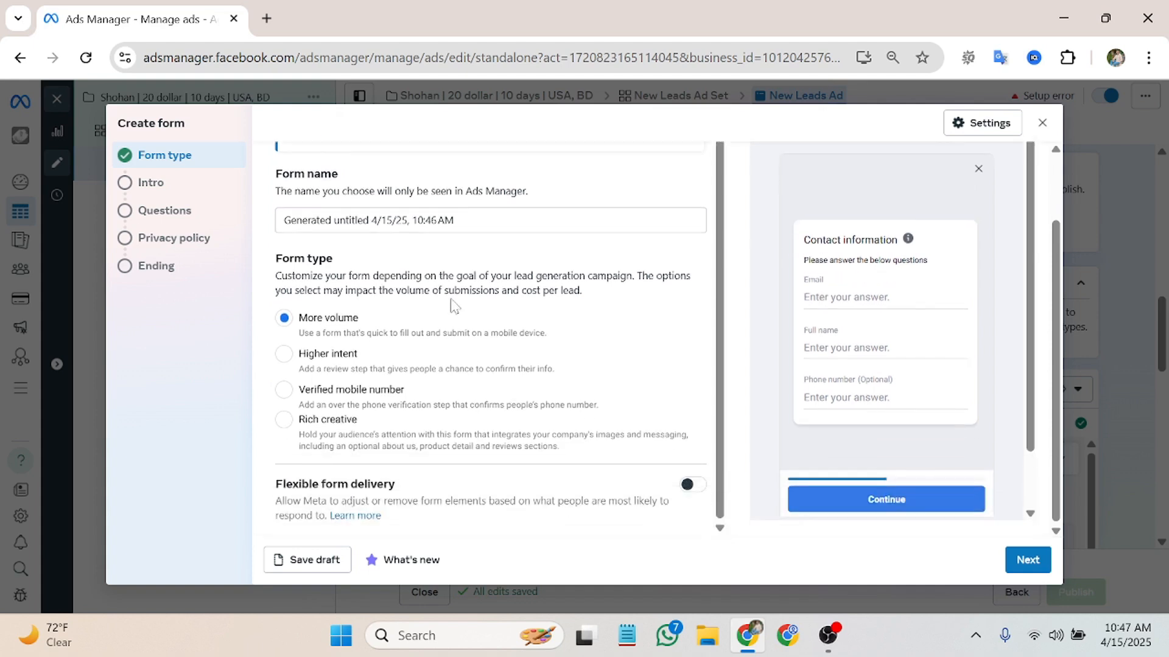
pyautogui.scroll(3, 457, 304)
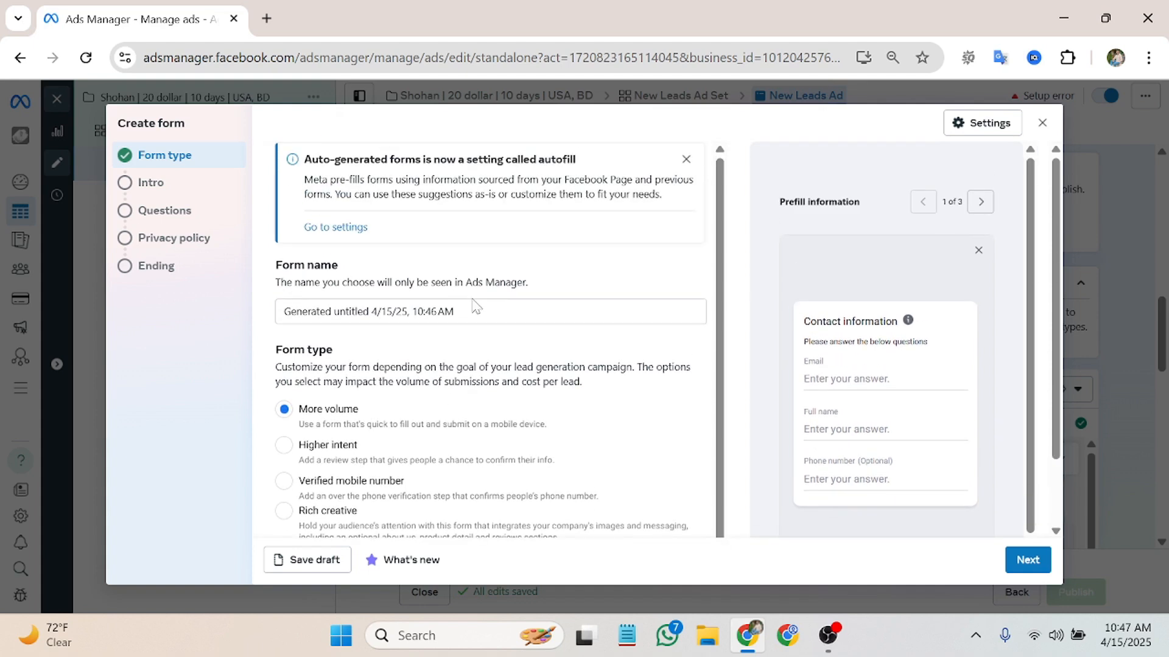
pyautogui.moveTo(463, 312); pyautogui.dragTo(275, 312)
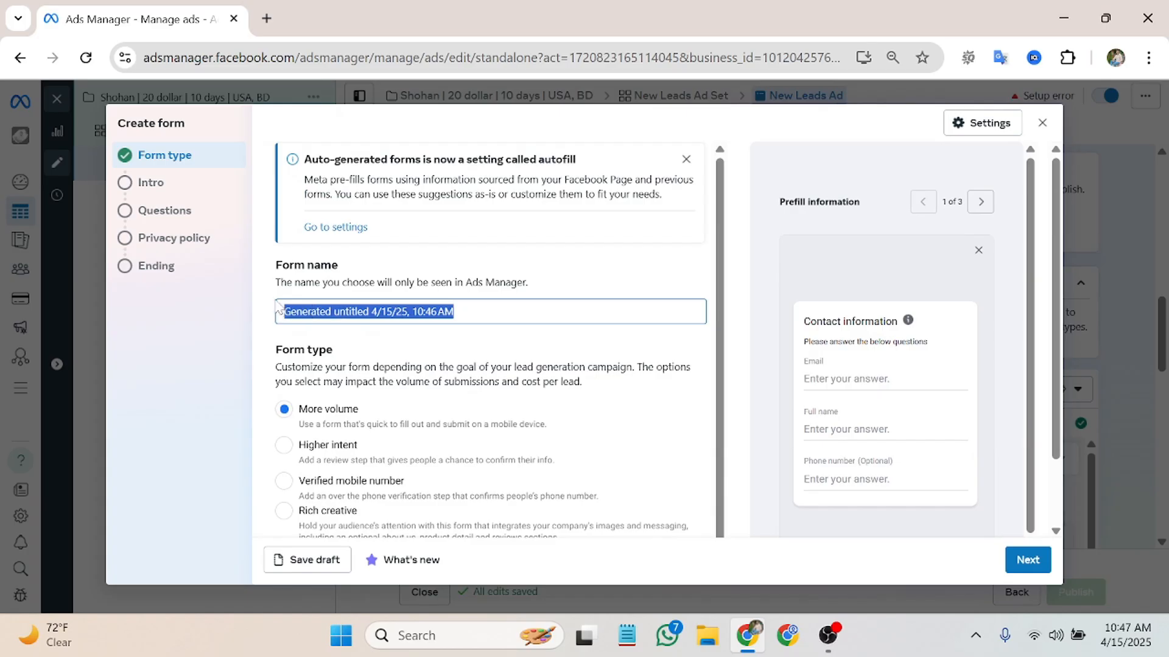
pyautogui.press('BackSpace')
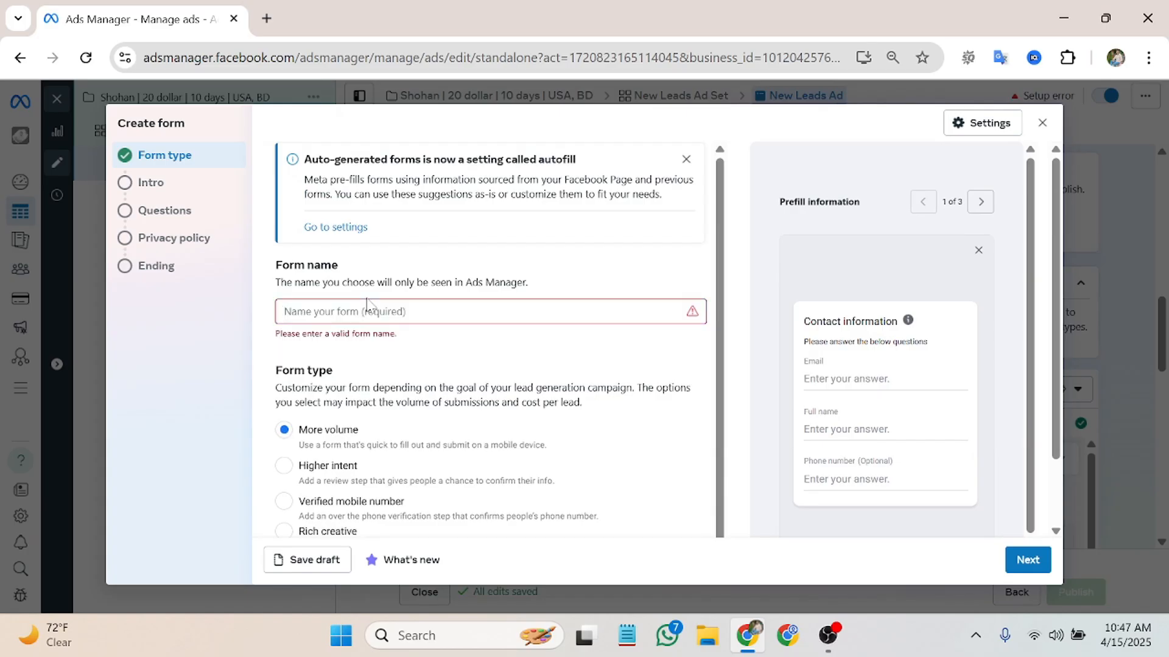
pyautogui.write('Shohan')
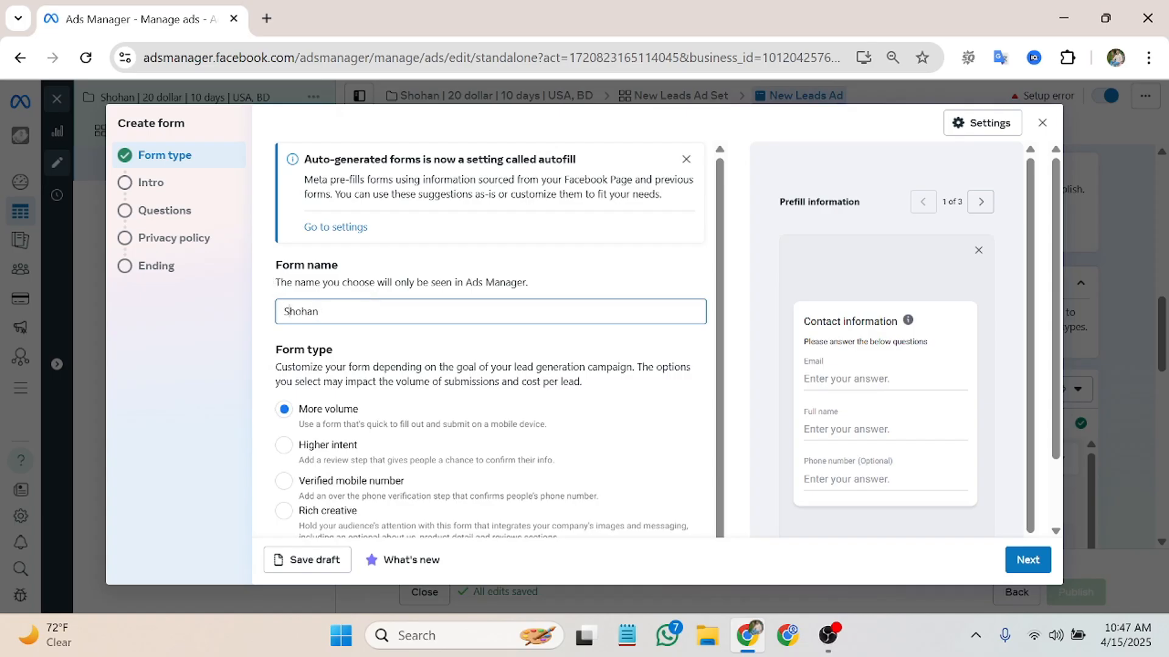
pyautogui.write('Freelancer')
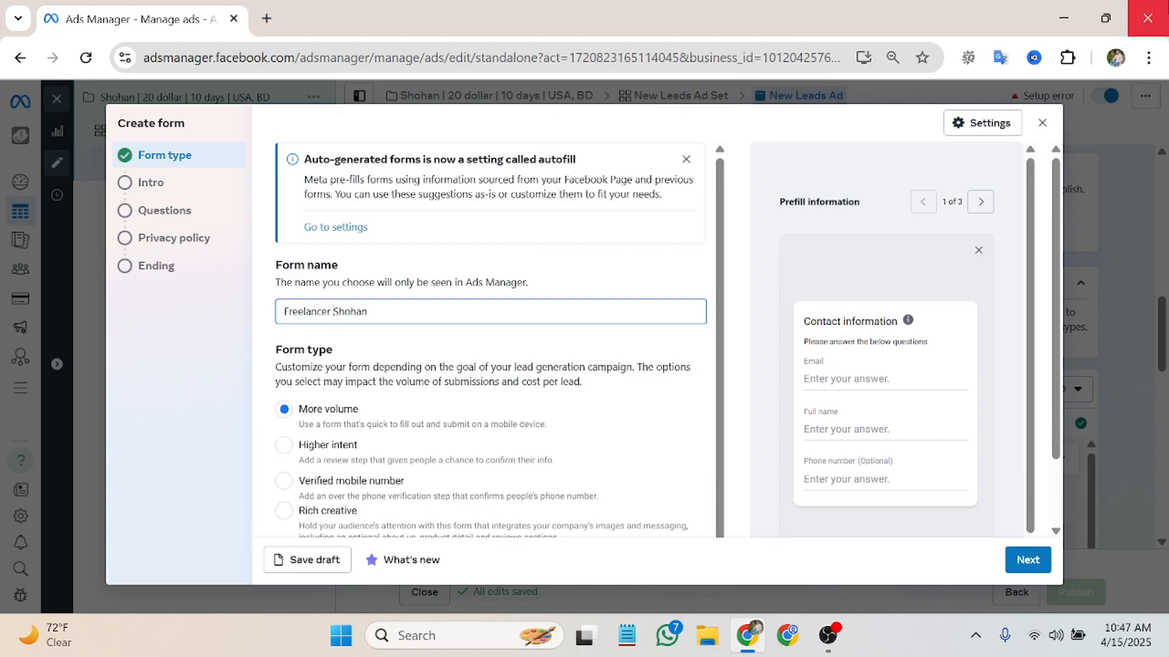
# Step: Keep the form type on More volume with flexible form delivery off, and continue to the intro section
pyautogui.scroll(-1, 786, 304)
pyautogui.scroll(-1, 621, 353)
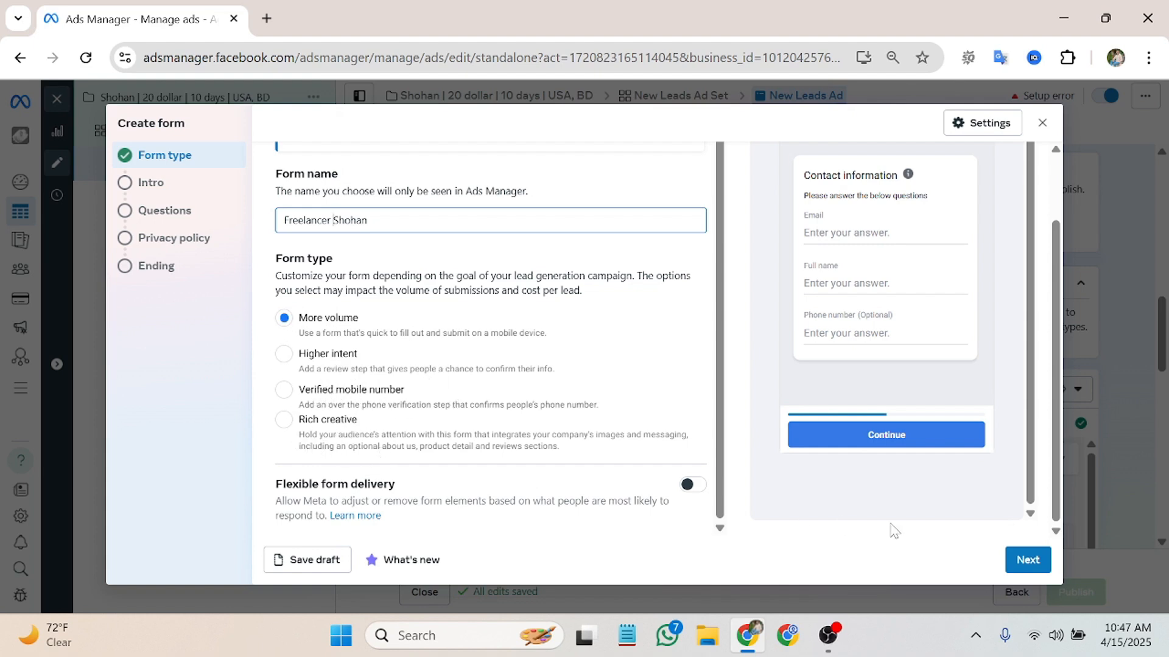
pyautogui.click(1029, 560)
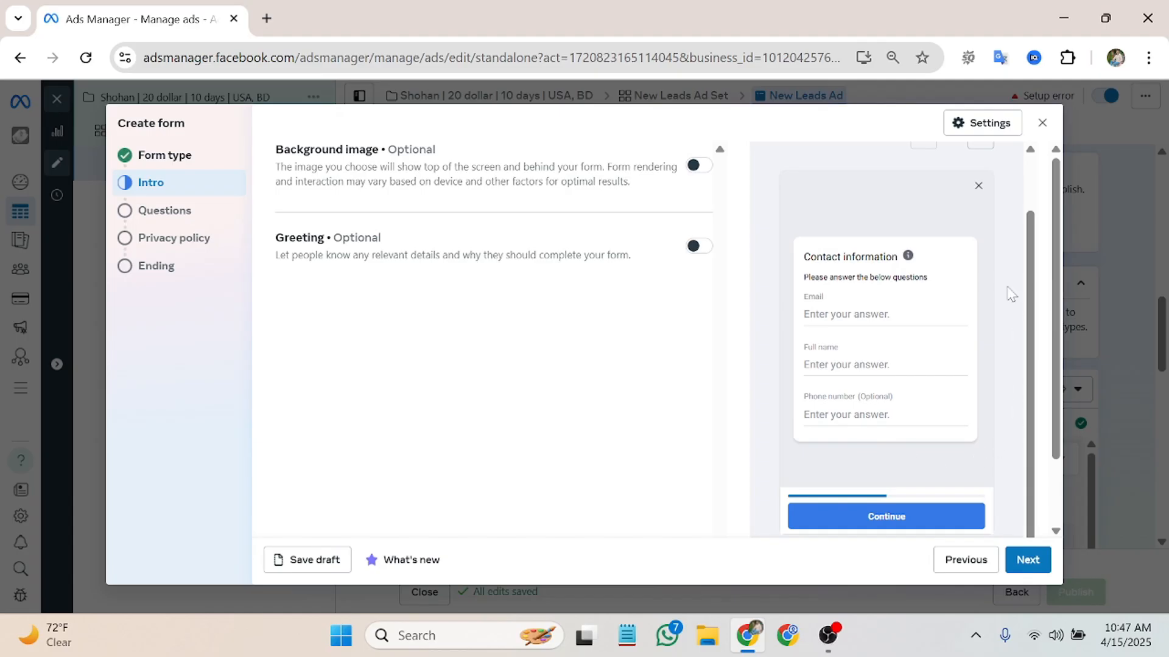
# Step: Review the form preview's prefill information, privacy review and message for leads screens, and return to the first one
pyautogui.scroll(1, 816, 265)
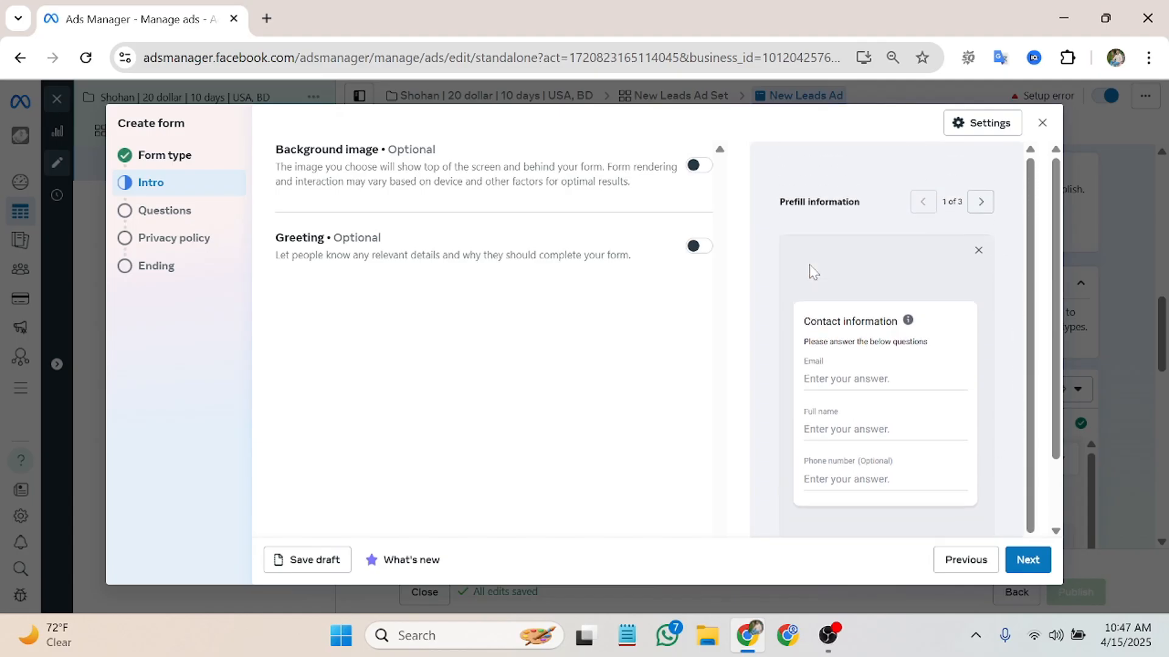
pyautogui.scroll(-1, 814, 271)
pyautogui.scroll(1, 828, 256)
pyautogui.click(987, 206)
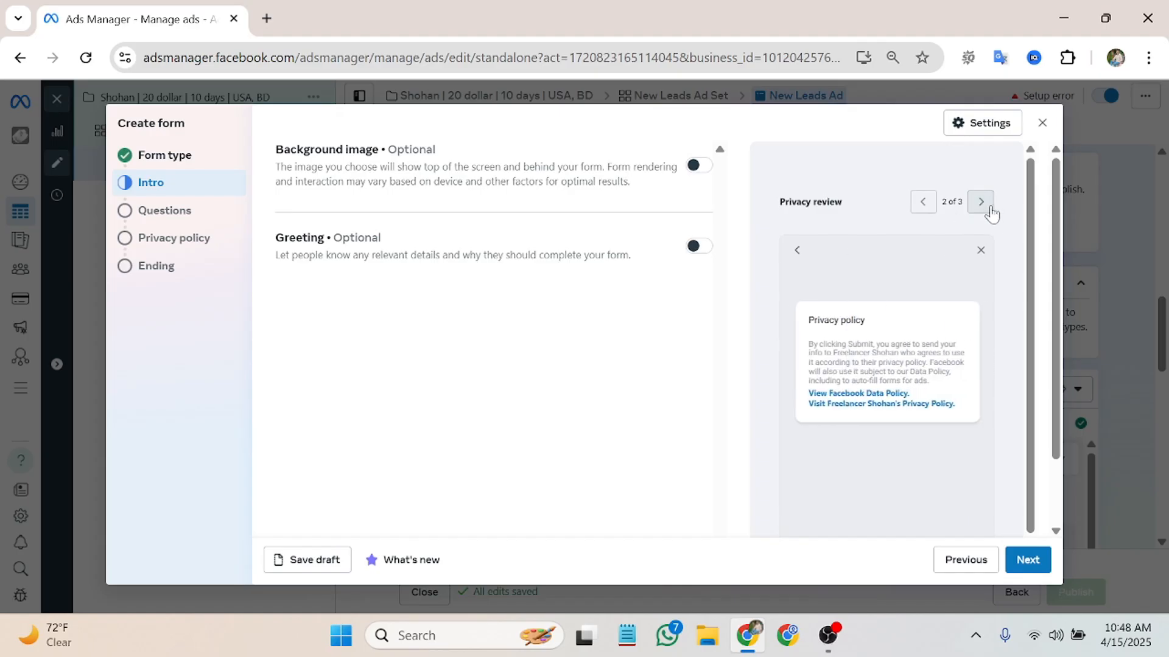
pyautogui.click(985, 204)
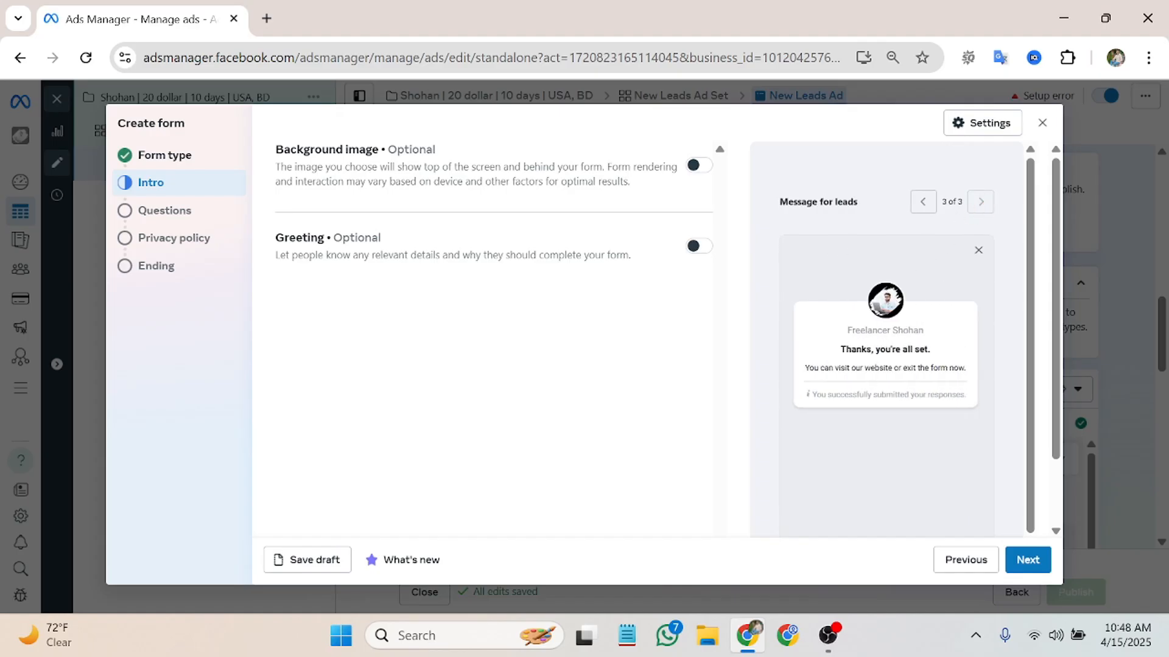
pyautogui.click(920, 210)
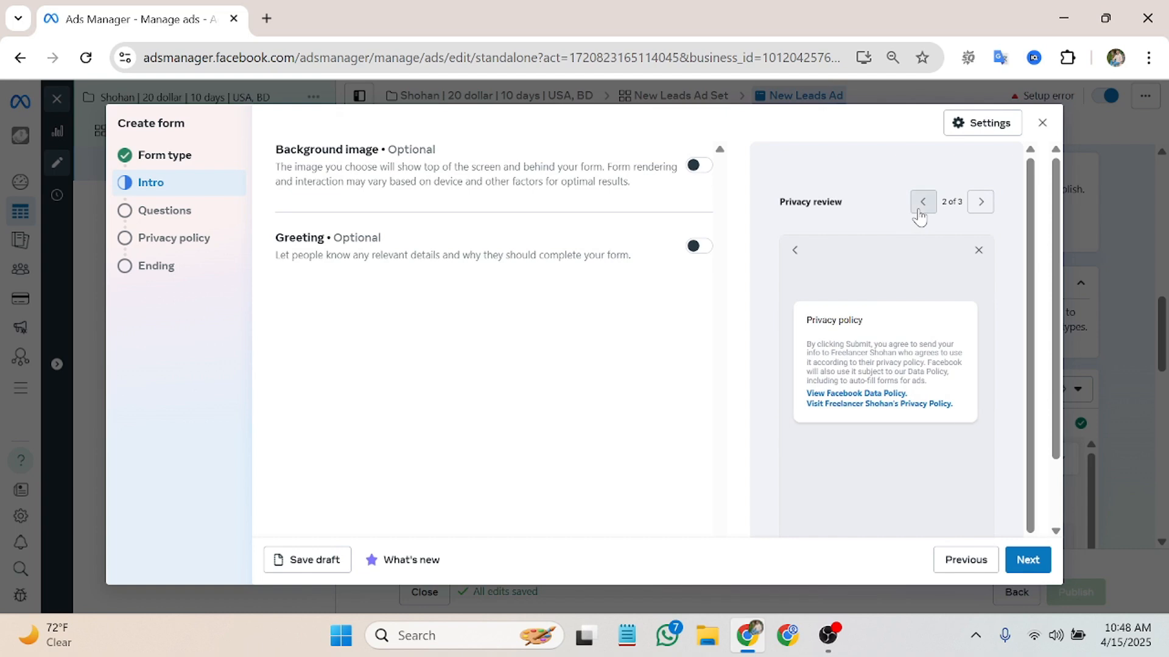
pyautogui.click(920, 210)
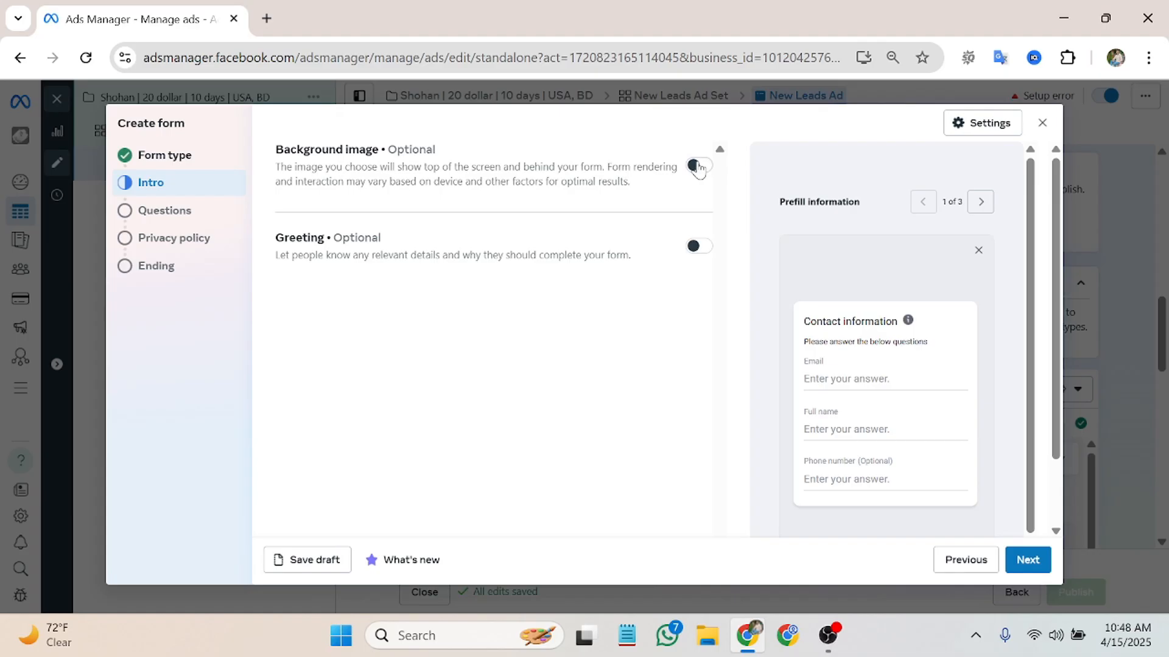
pyautogui.click(698, 246)
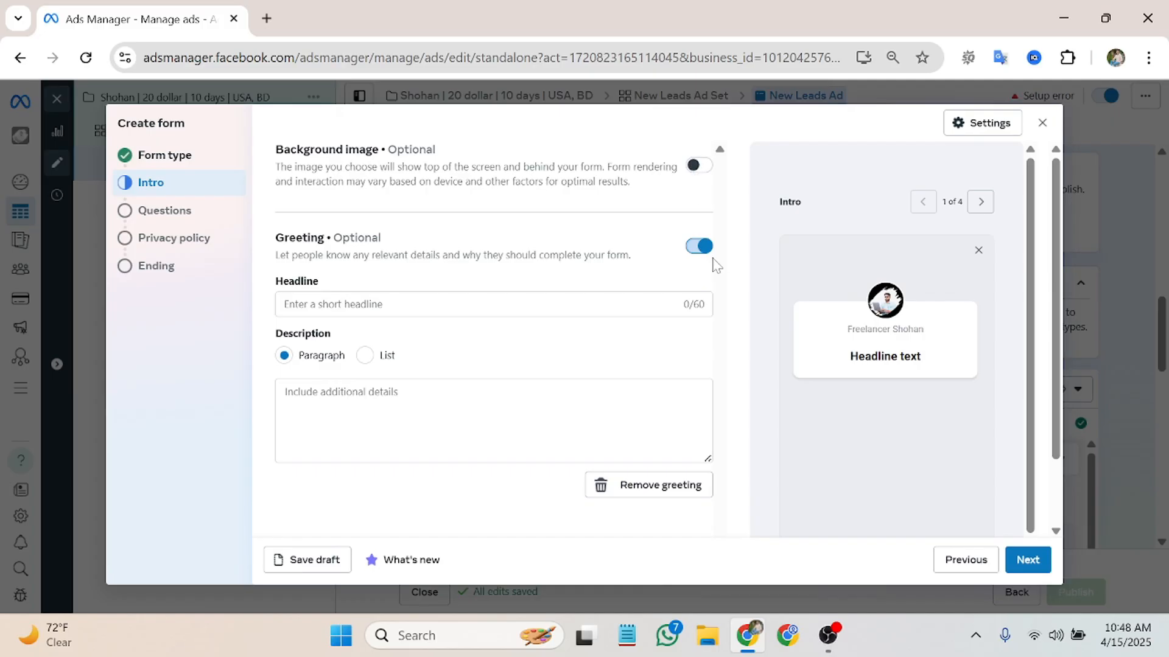
pyautogui.click(699, 245)
pyautogui.click(699, 246)
pyautogui.click(698, 245)
# Step: Enable the form's background image and greeting, and upload the Facebook Post image from Downloads as the background
pyautogui.click(695, 166)
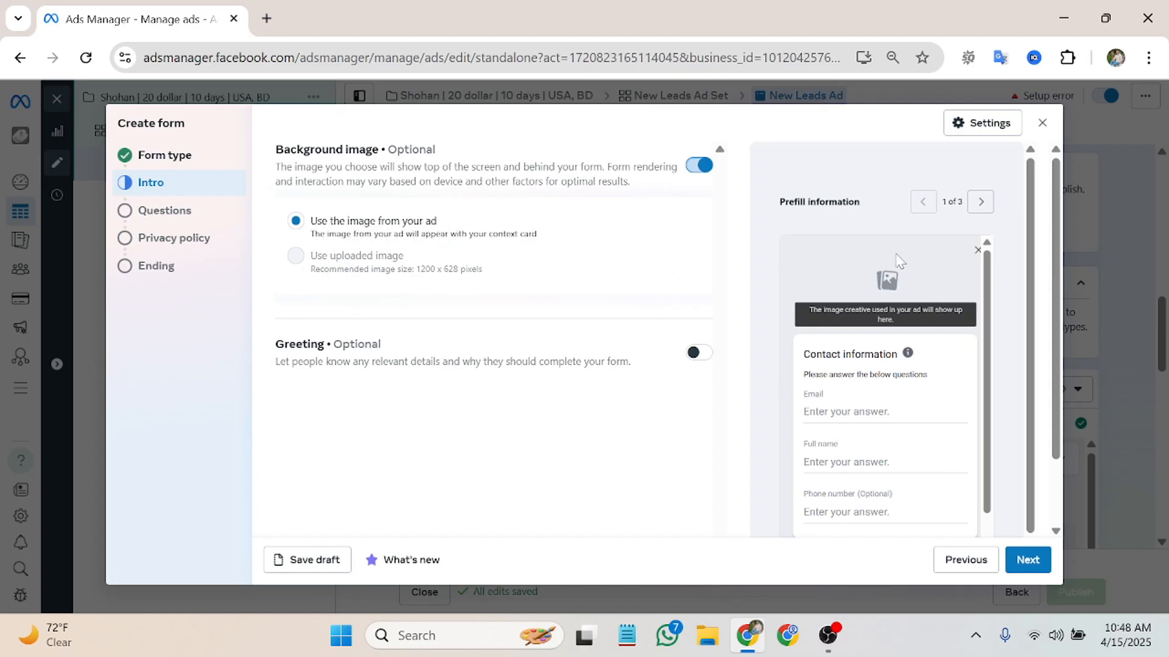
pyautogui.click(694, 355)
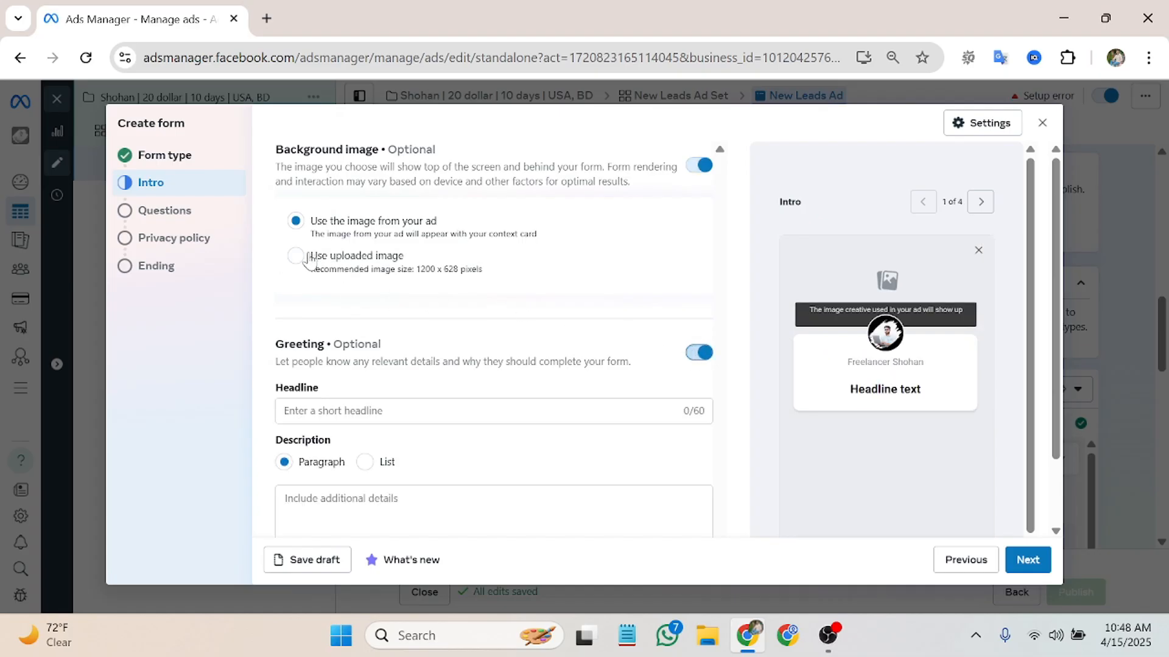
pyautogui.click(299, 258)
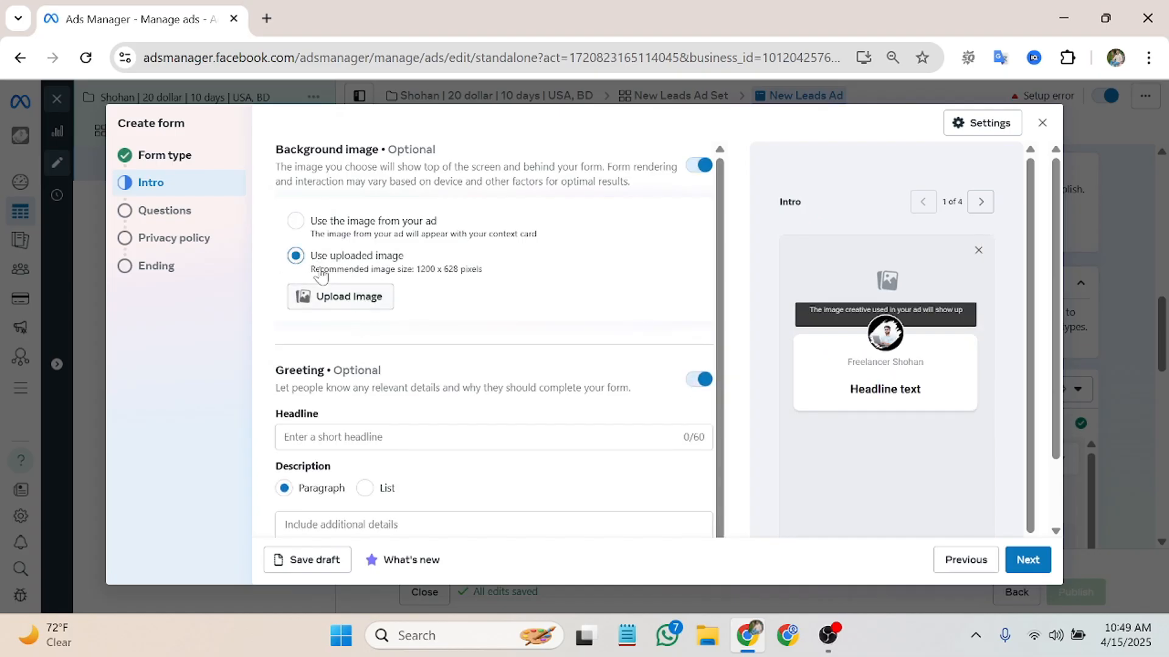
pyautogui.click(337, 297)
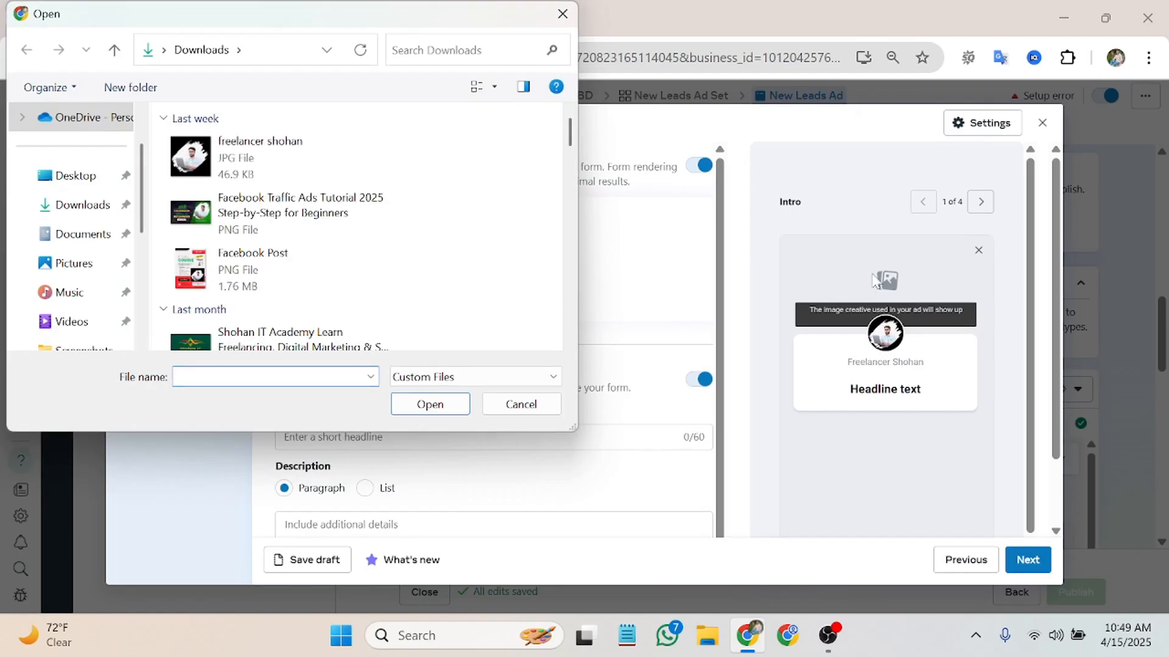
pyautogui.click(207, 277)
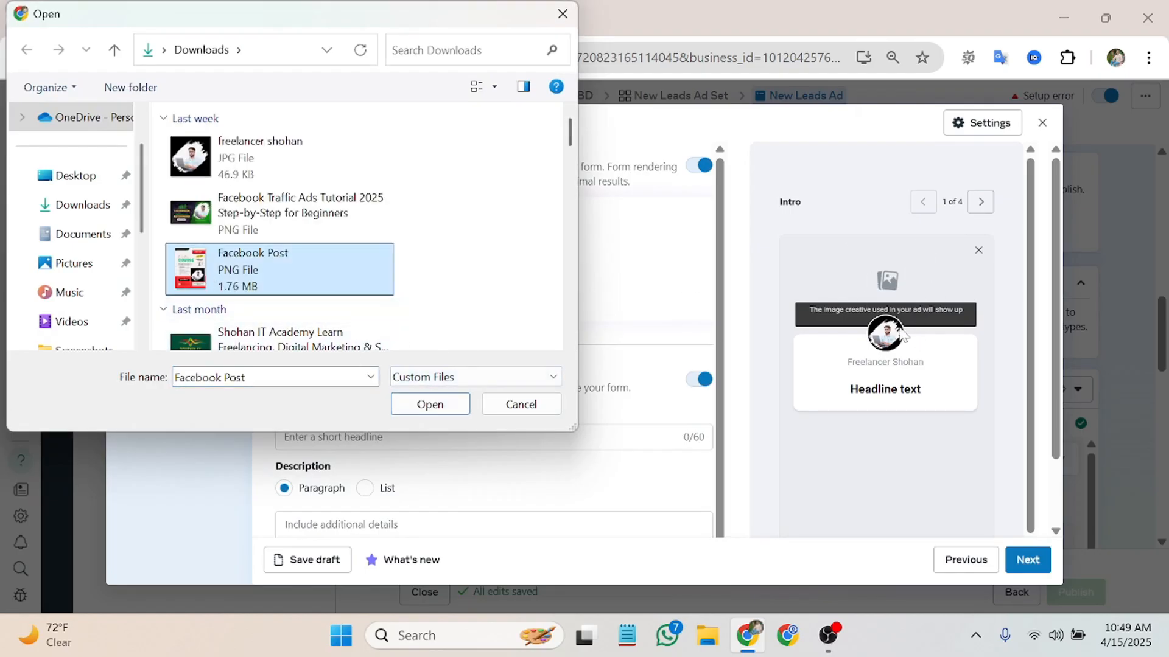
pyautogui.click(430, 405)
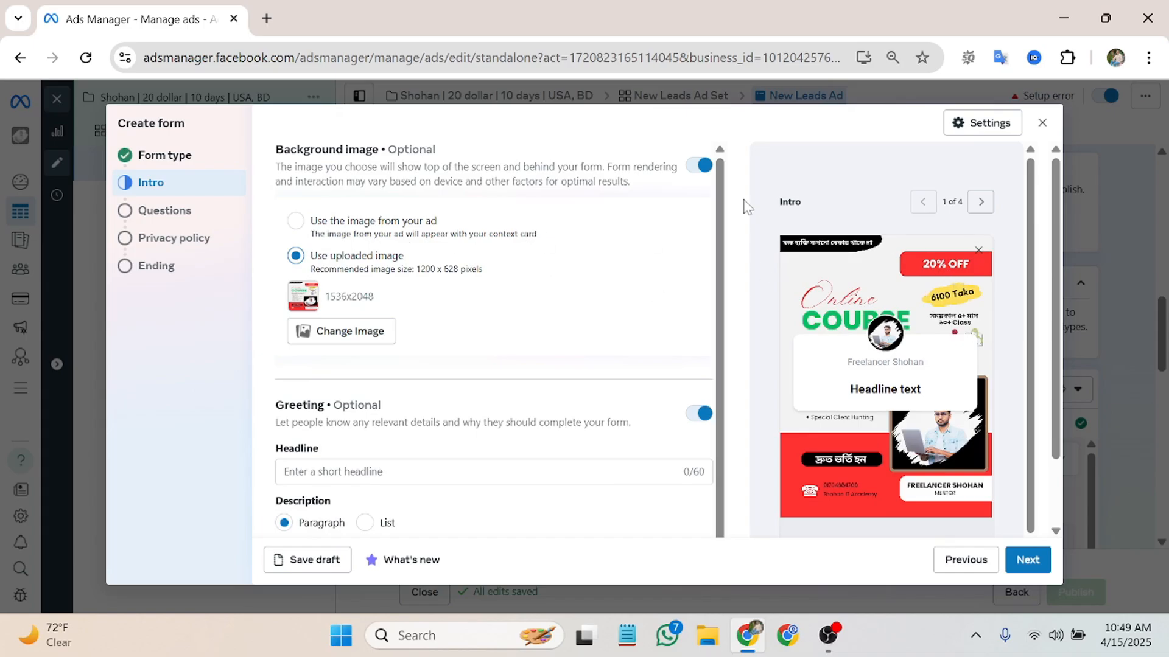
# Step: Set the greeting's headline to "20% Discounts"
pyautogui.scroll(-1, 635, 410)
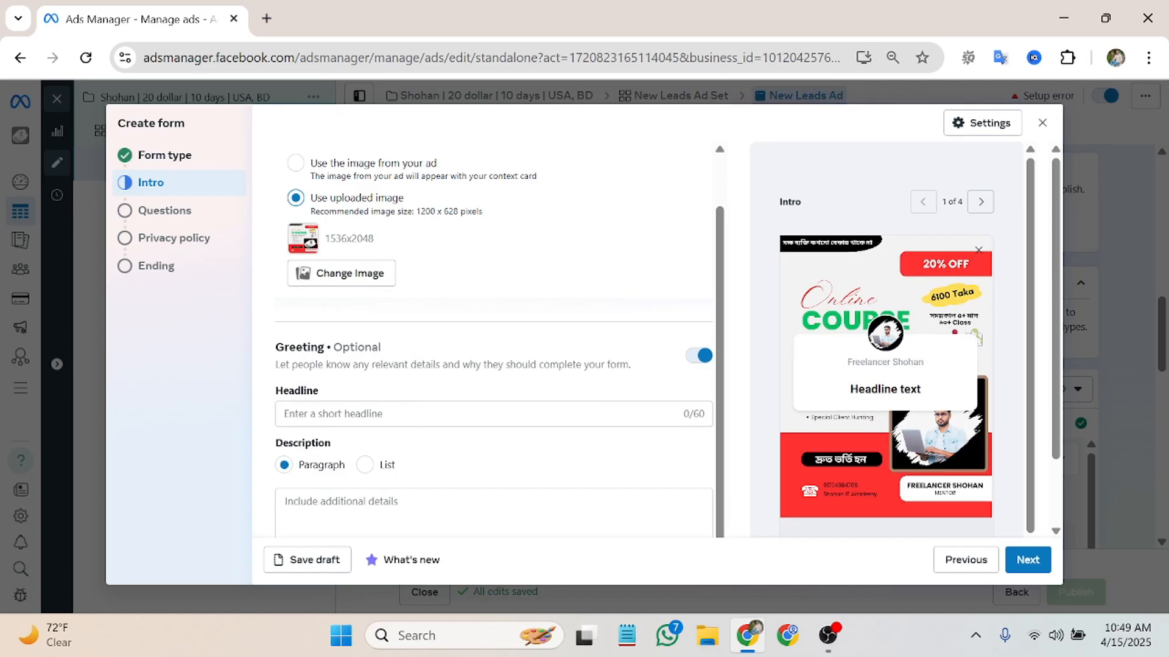
pyautogui.click(623, 419)
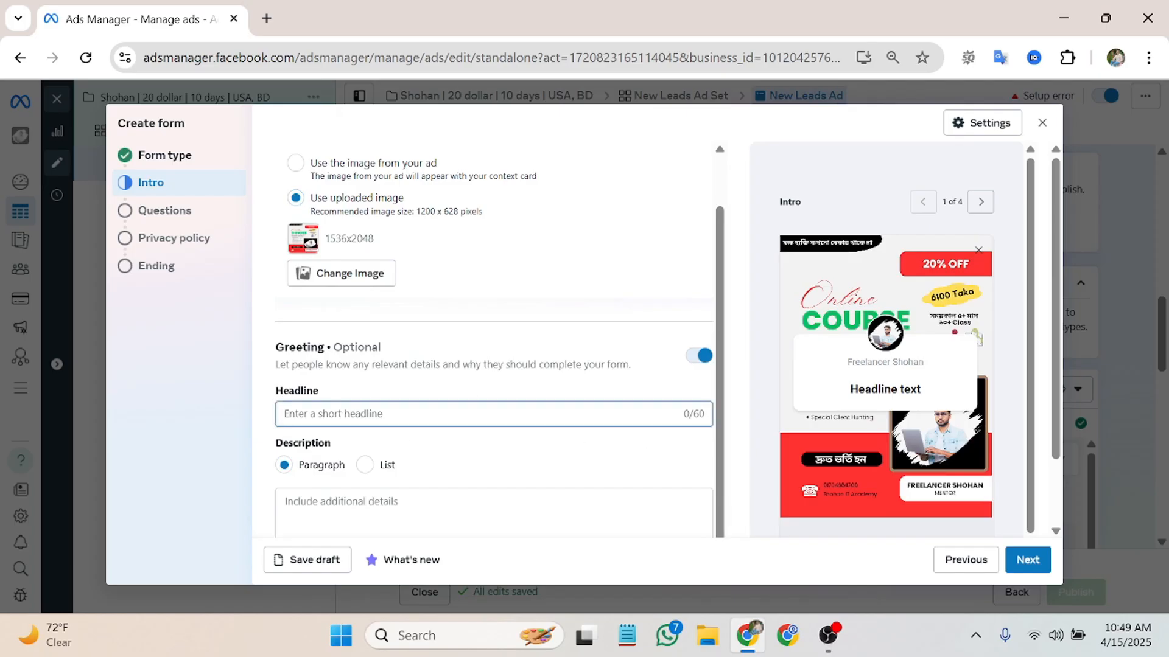
pyautogui.write('@0')
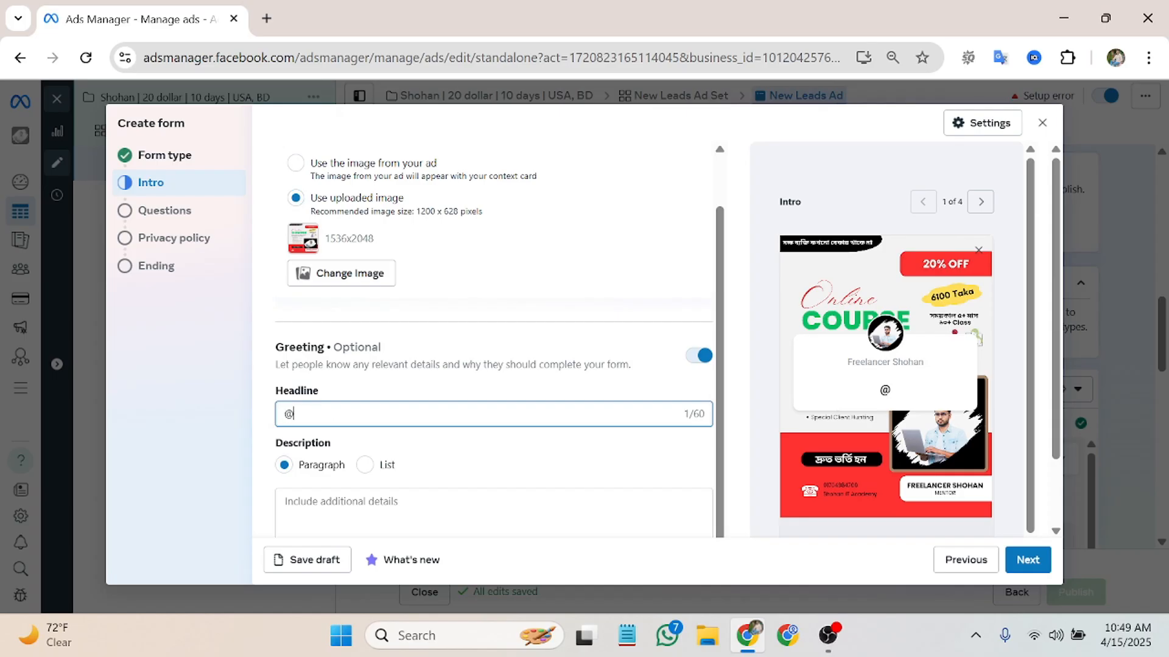
pyautogui.press('BackSpace')
pyautogui.press('BackSpace')
pyautogui.press('BackSpace')
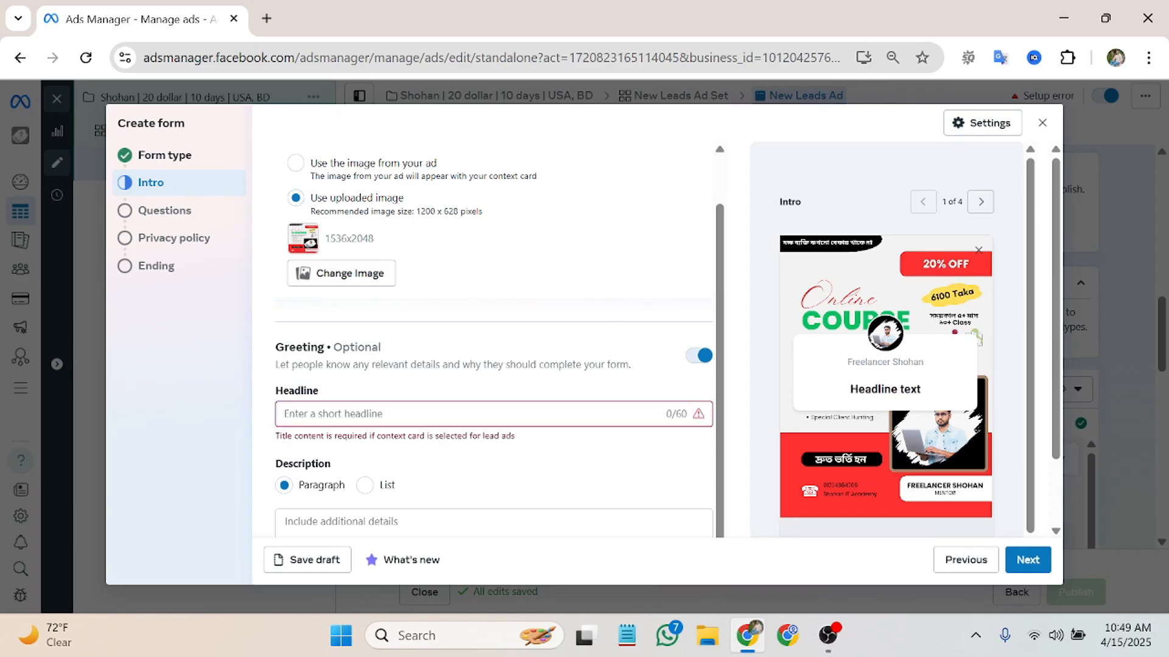
pyautogui.write('2')
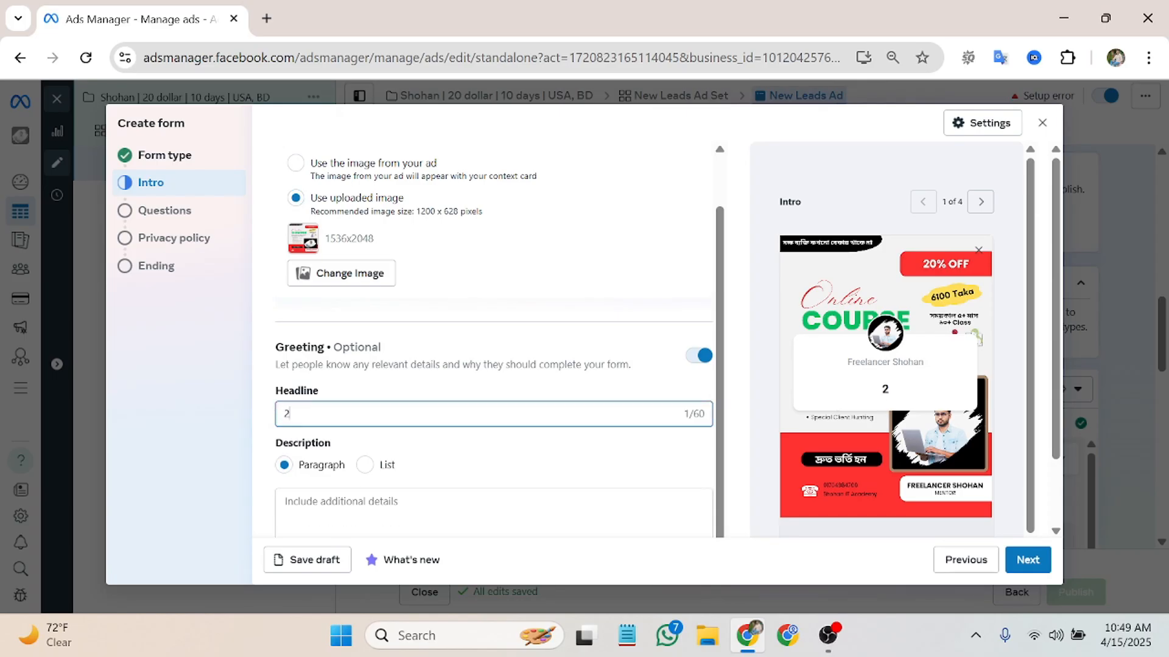
pyautogui.write('0% Discounts')
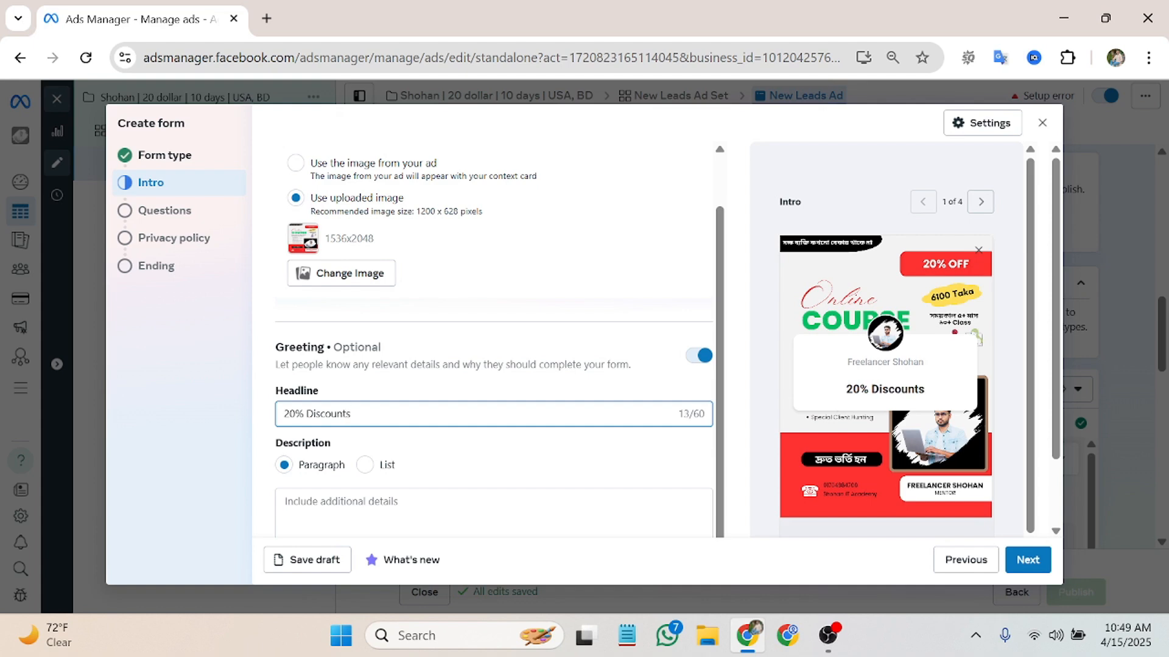
# Step: Set the greeting's paragraph description to the page name followed by "20 % discounts", and continue to the questions section
pyautogui.scroll(-2, 381, 417)
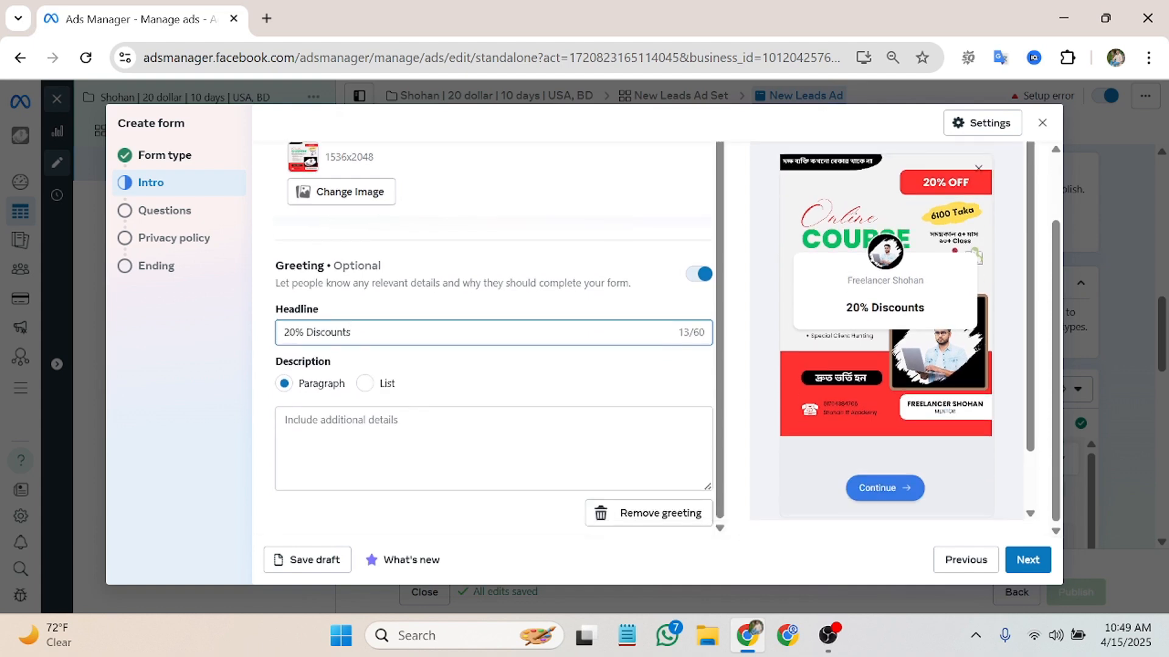
pyautogui.click(356, 426)
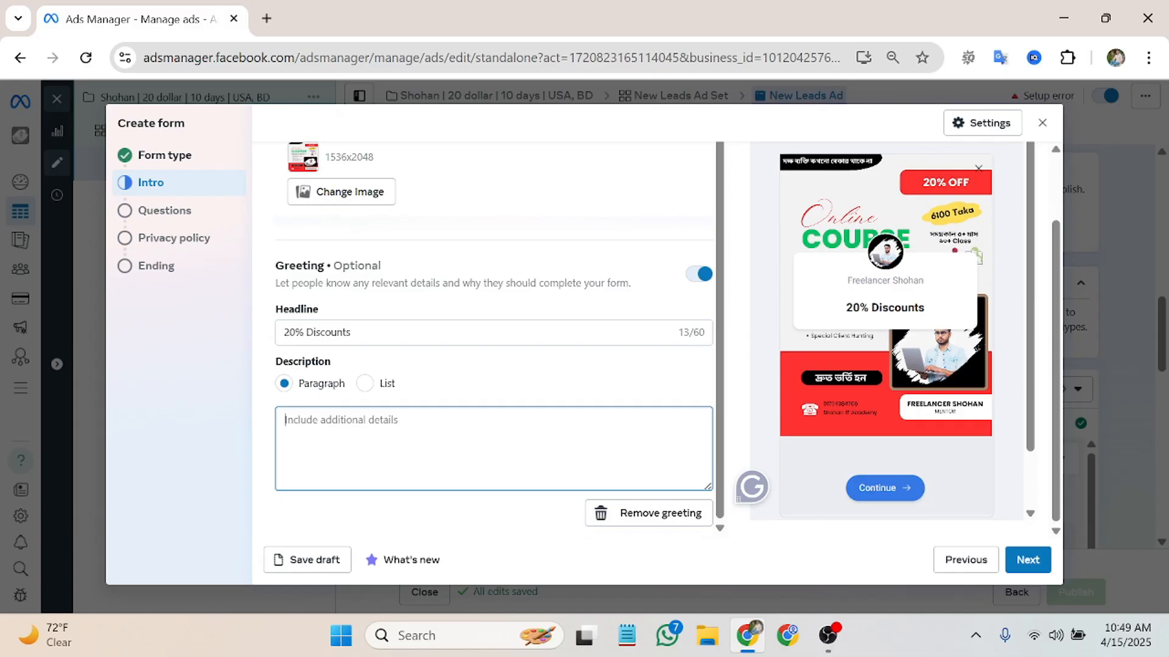
pyautogui.write('Free')
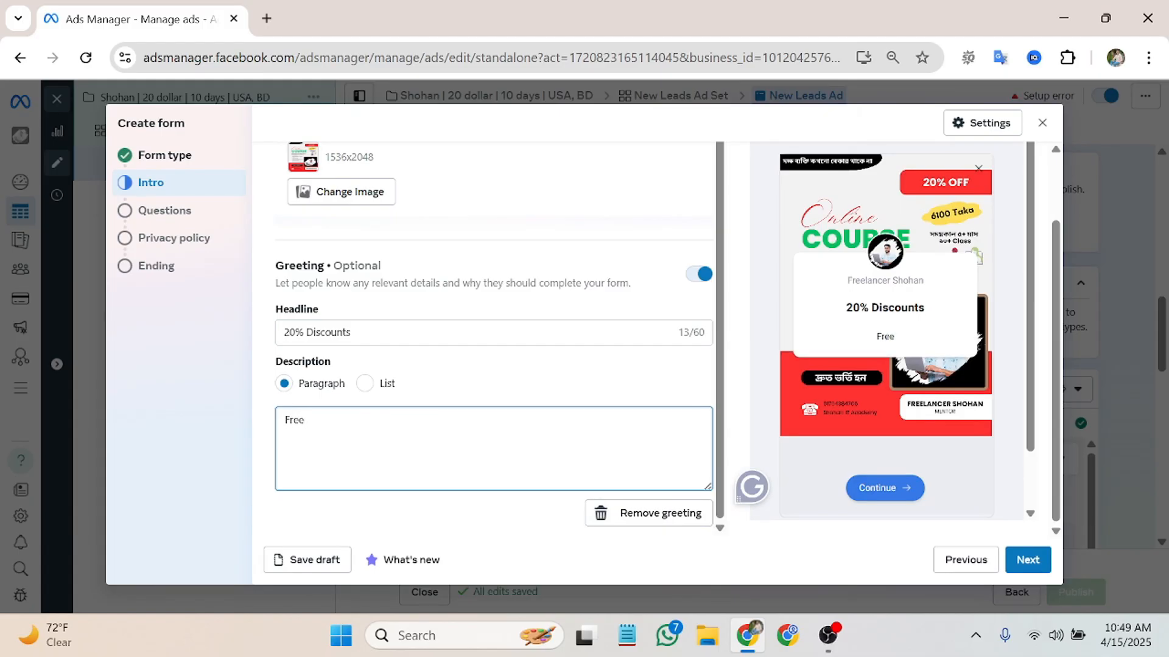
pyautogui.write('lancer Shohan')
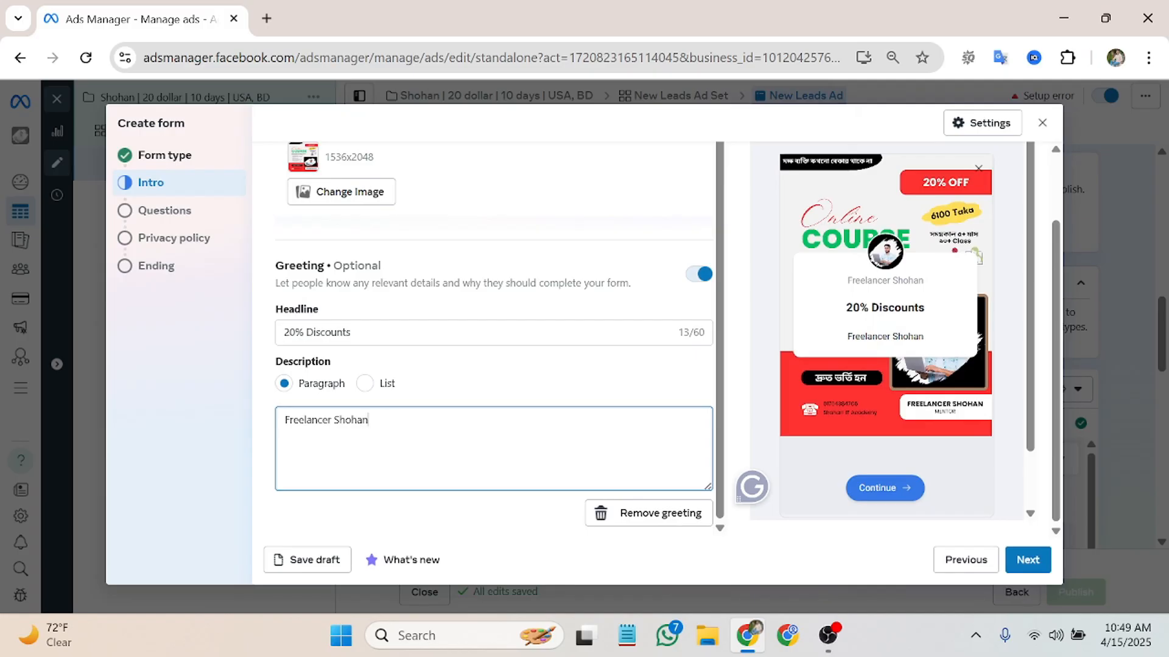
pyautogui.write(' 20 % dis')
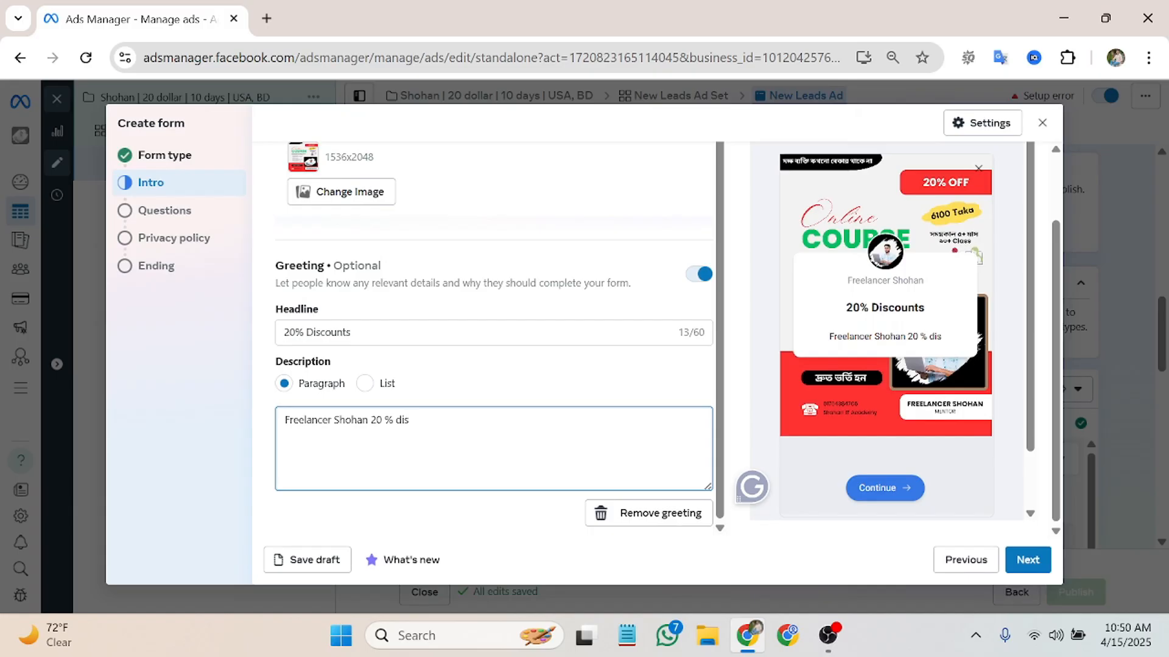
pyautogui.write('counts')
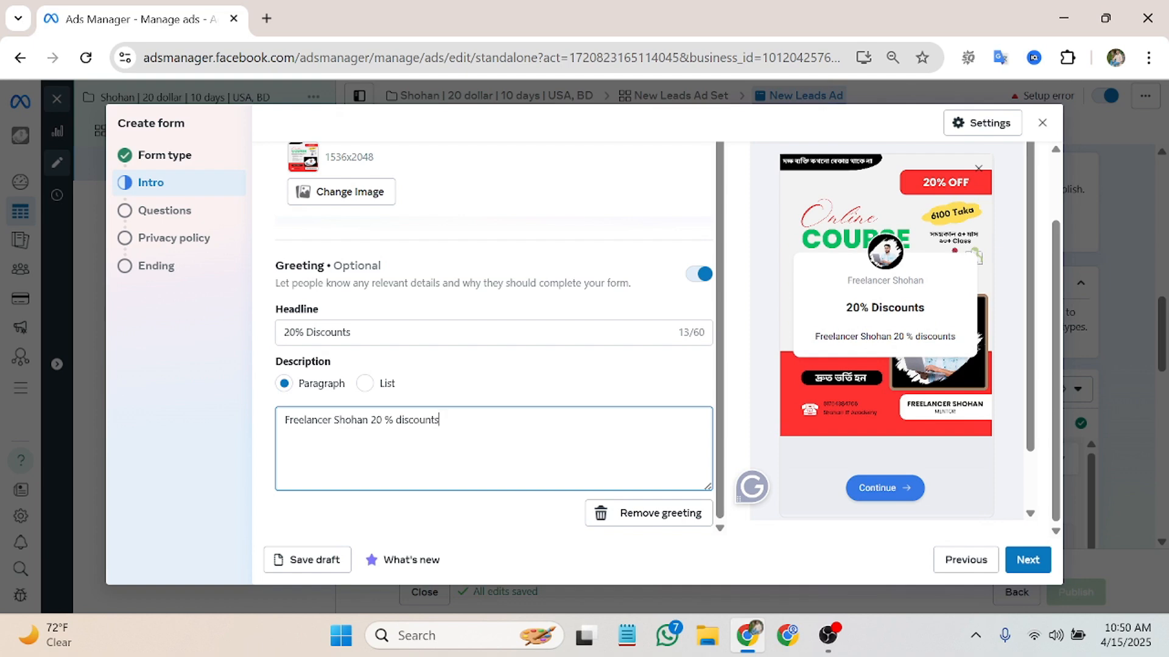
pyautogui.scroll(1, 490, 362)
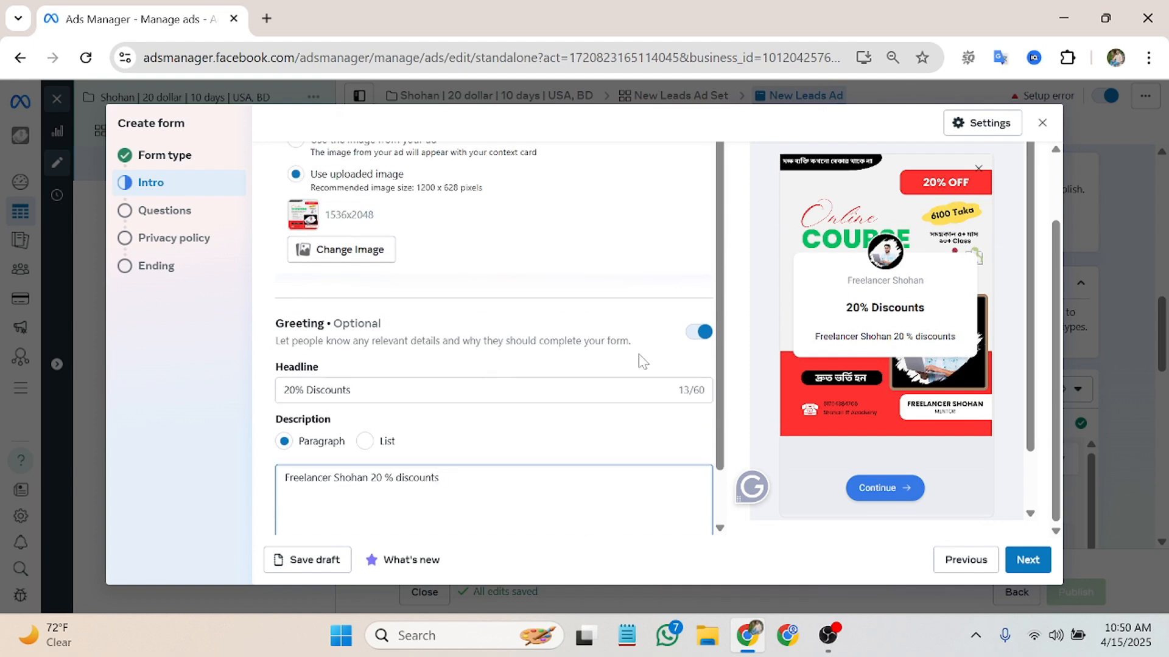
pyautogui.scroll(-1, 644, 361)
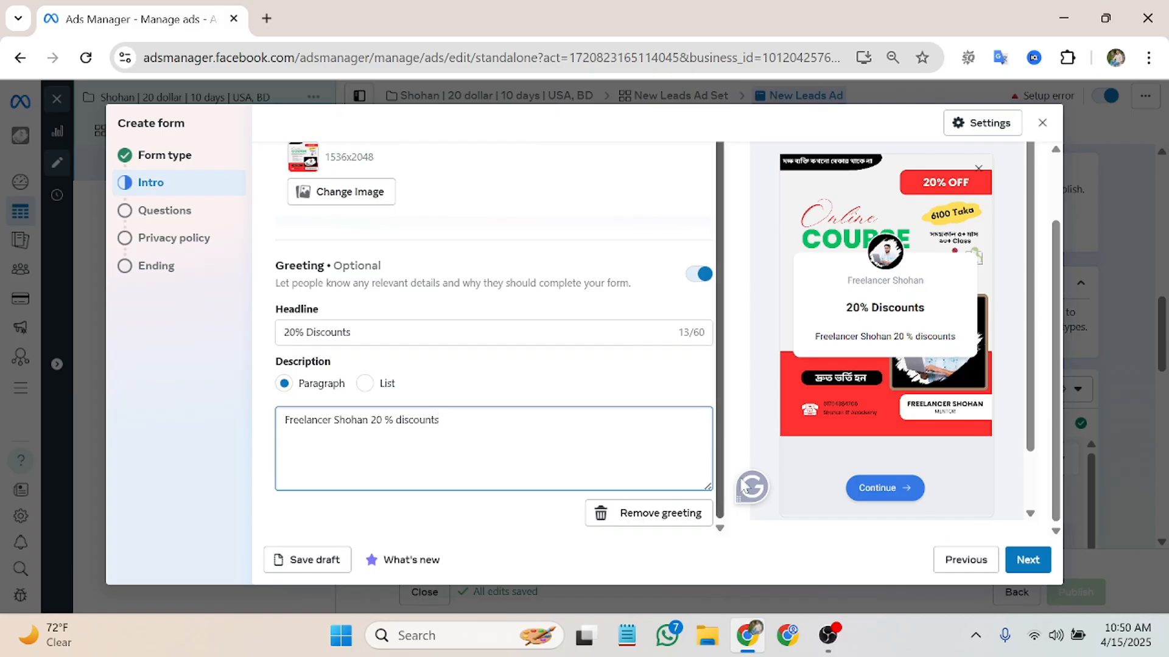
pyautogui.click(1026, 560)
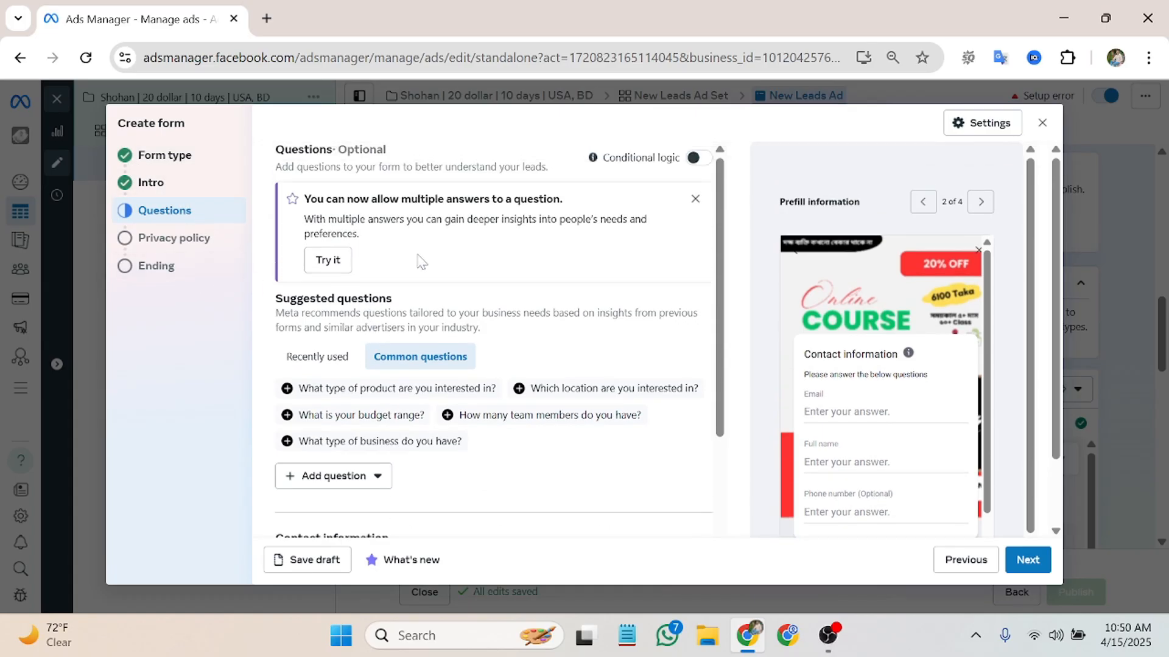
# Step: Review the suggested common questions and the contact information fields, including which of them are optional
pyautogui.scroll(-3, 594, 271)
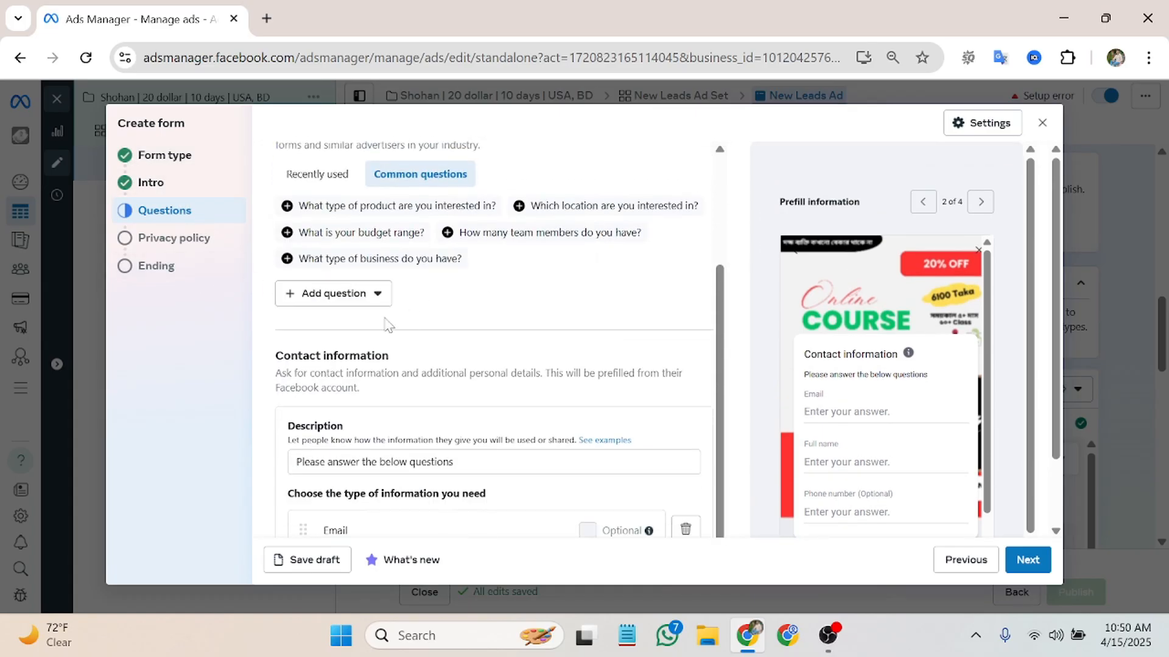
pyautogui.scroll(1, 347, 335)
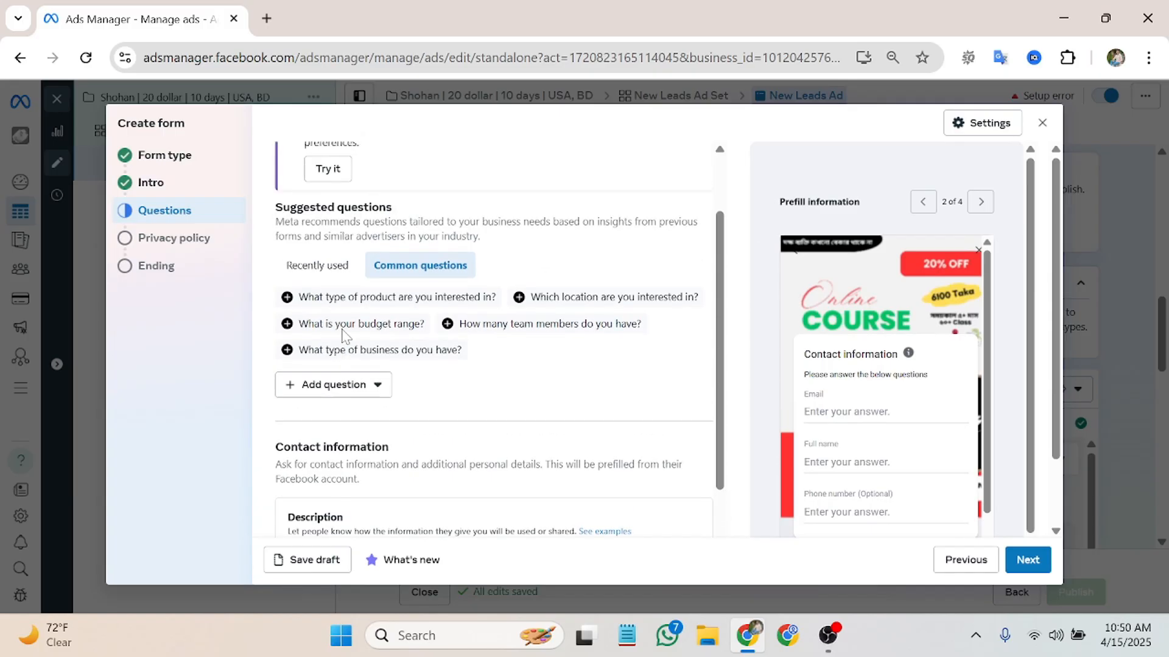
pyautogui.scroll(-3, 413, 298)
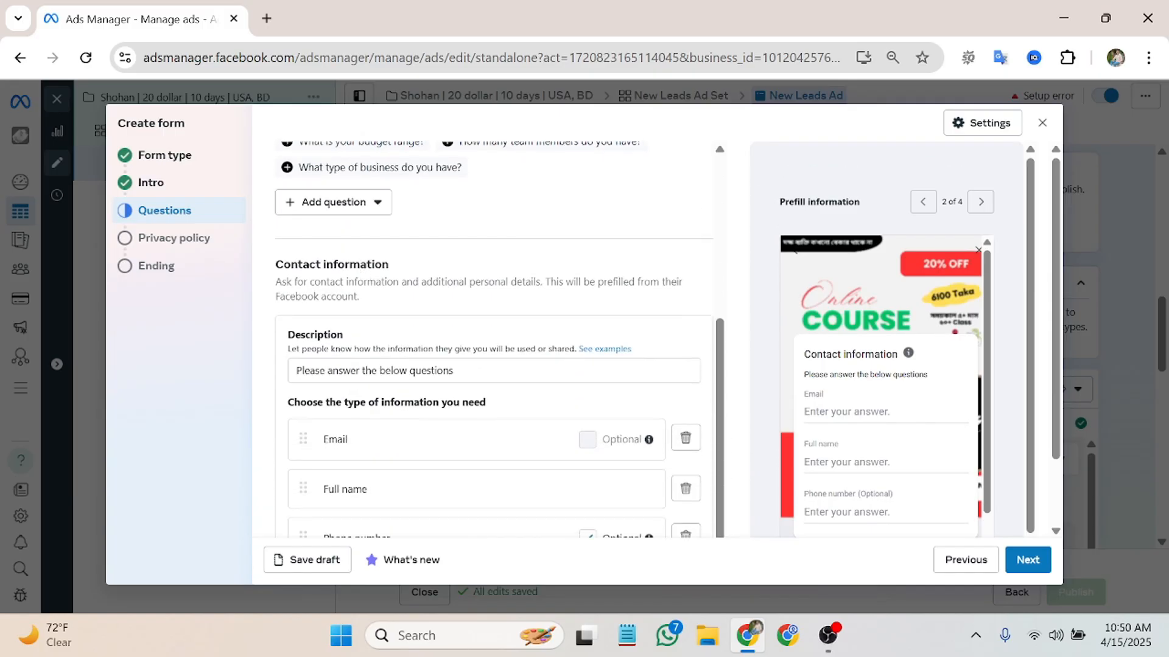
pyautogui.scroll(4, 409, 328)
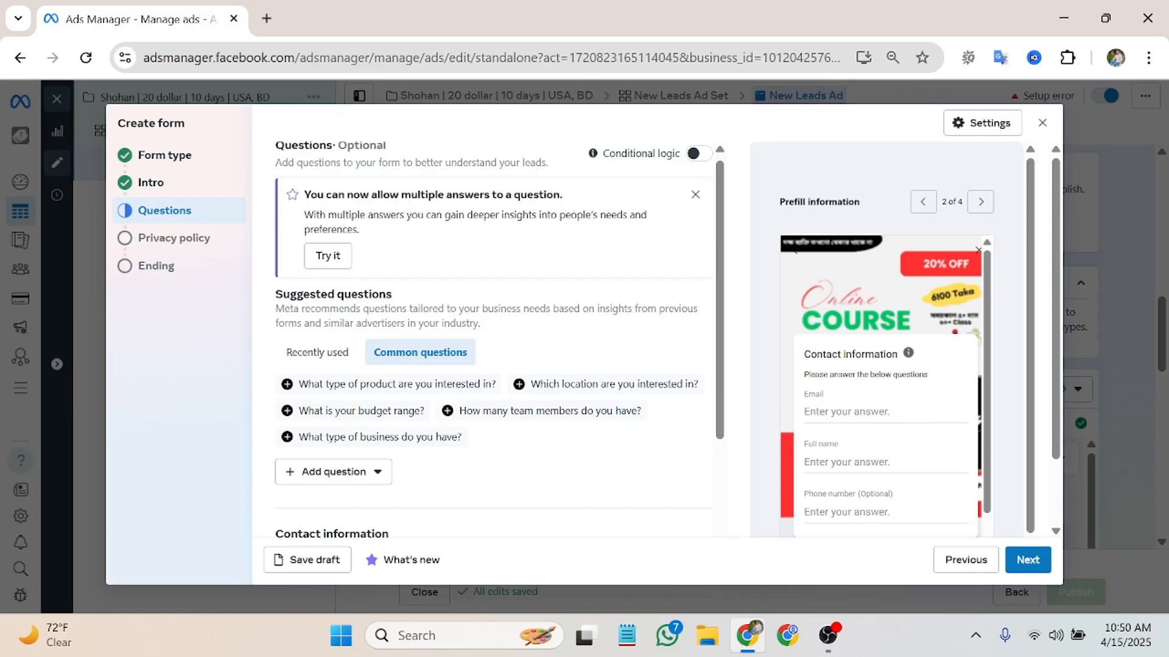
pyautogui.scroll(-1, 870, 391)
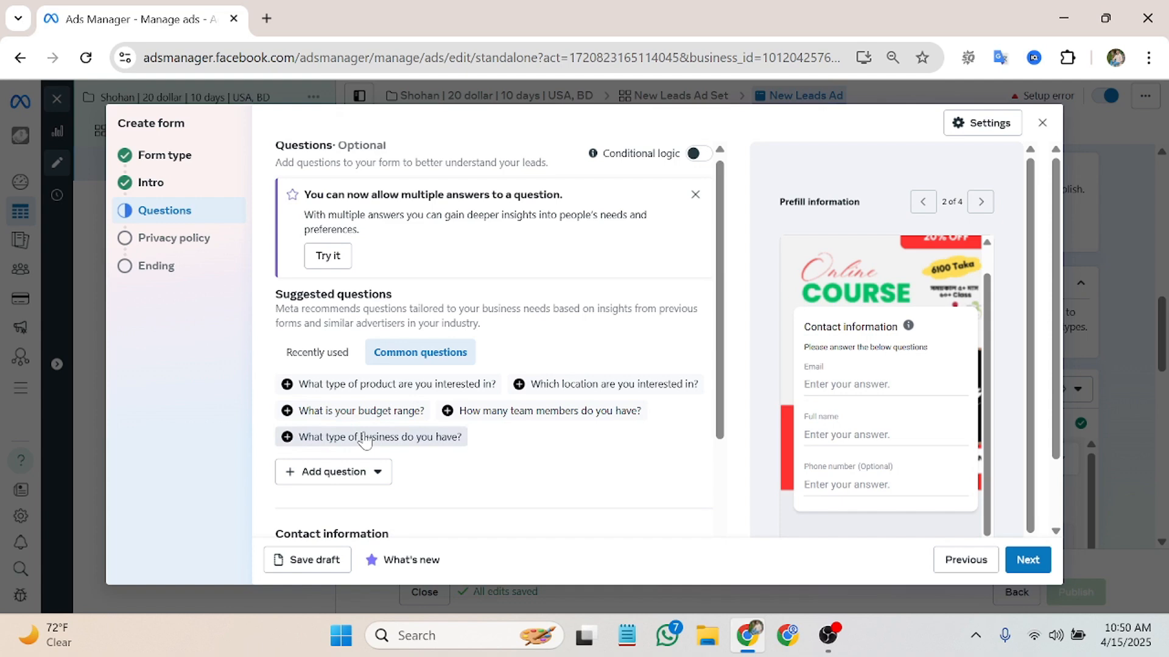
pyautogui.scroll(-3, 364, 434)
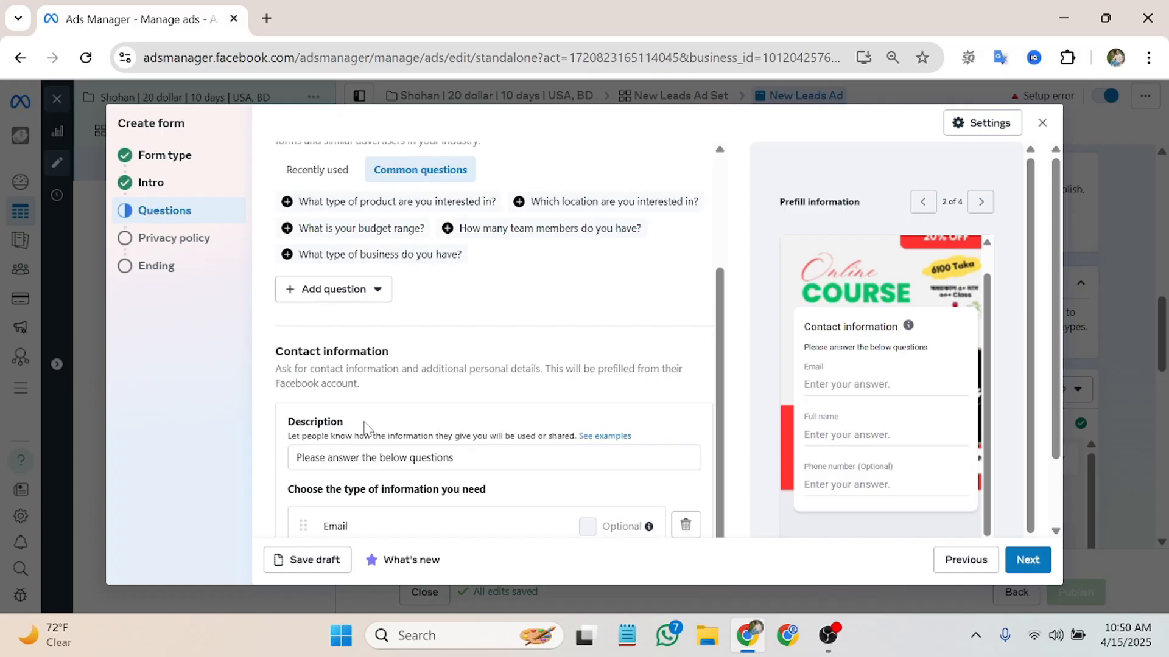
pyautogui.scroll(-1, 364, 426)
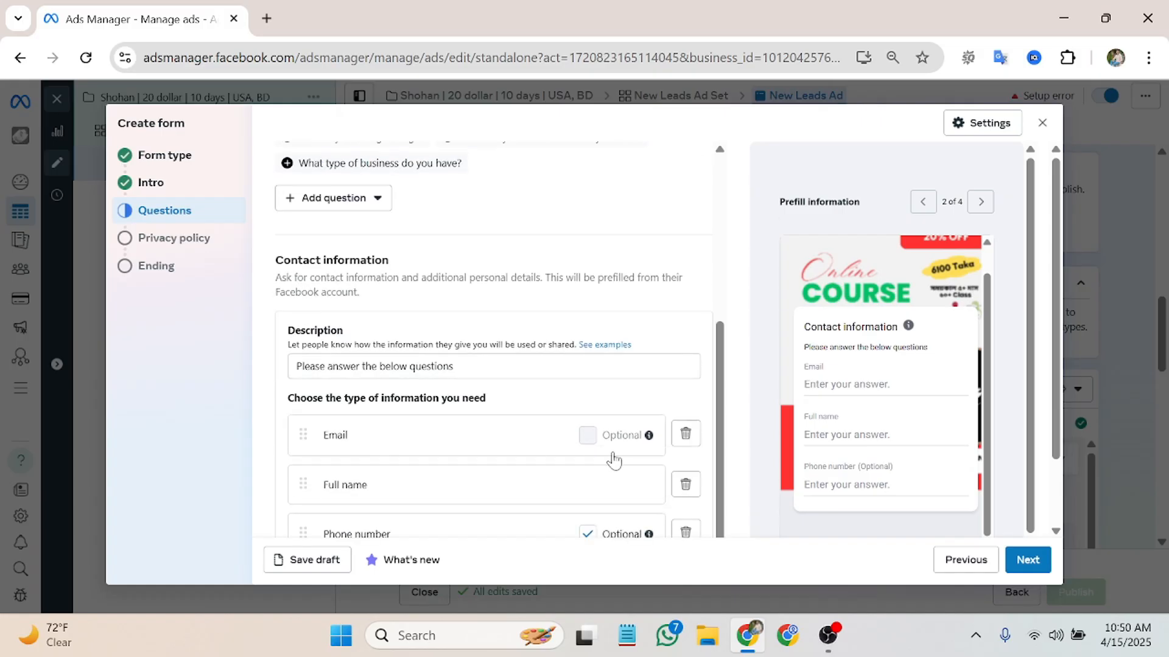
pyautogui.scroll(-1, 426, 453)
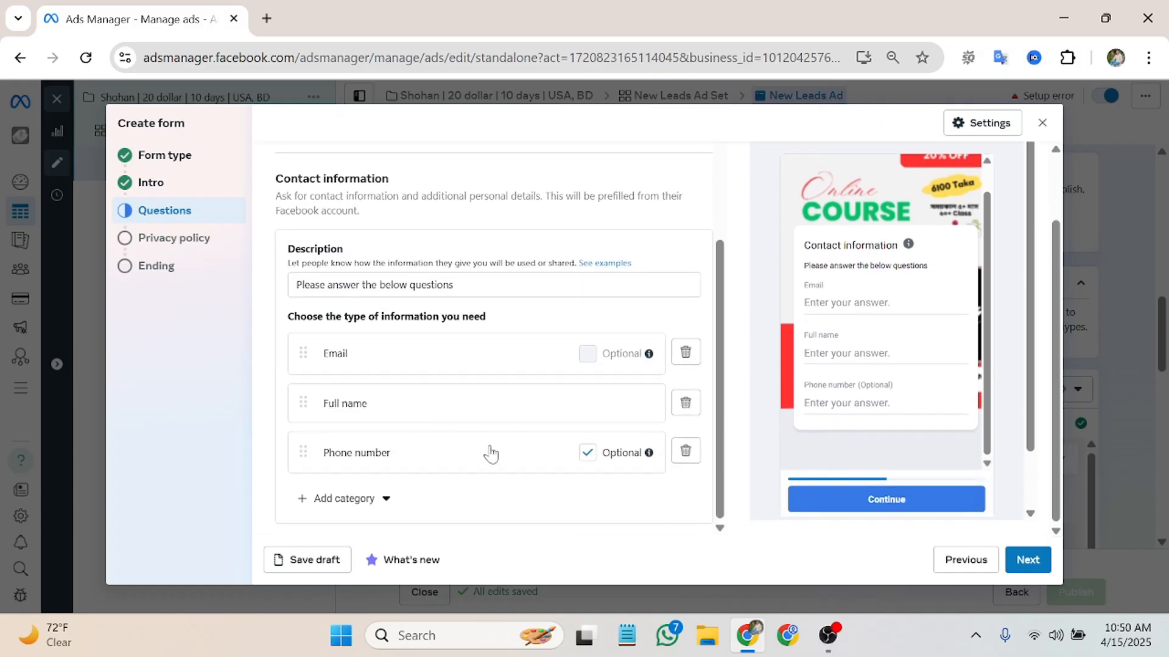
pyautogui.scroll(3, 518, 436)
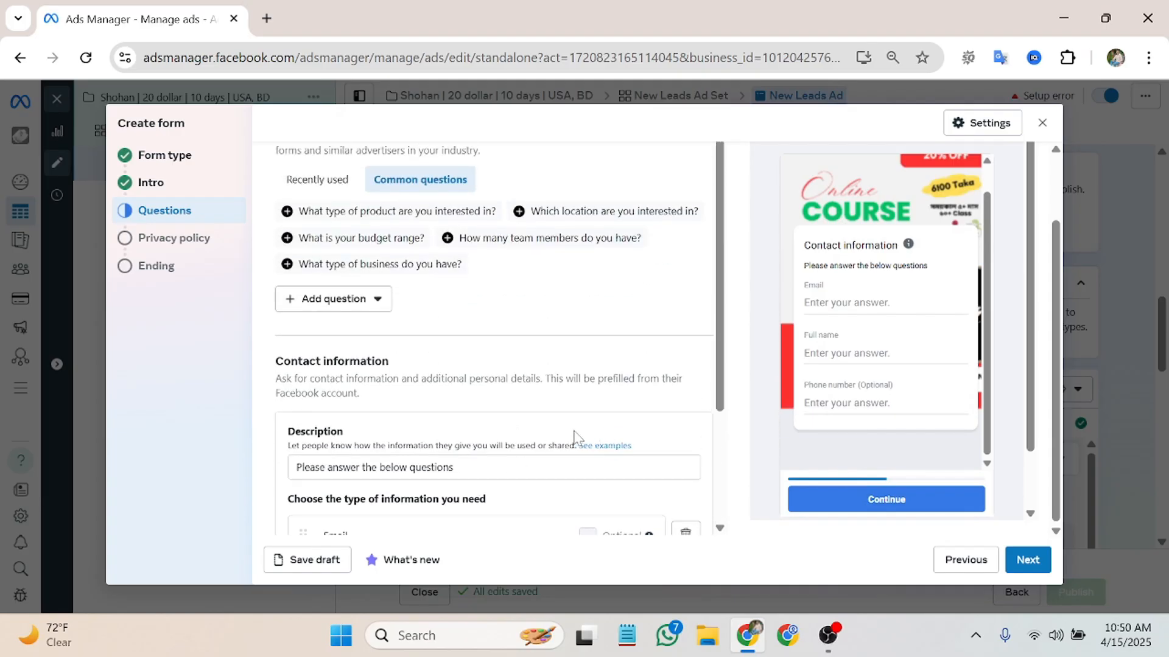
pyautogui.scroll(1, 434, 431)
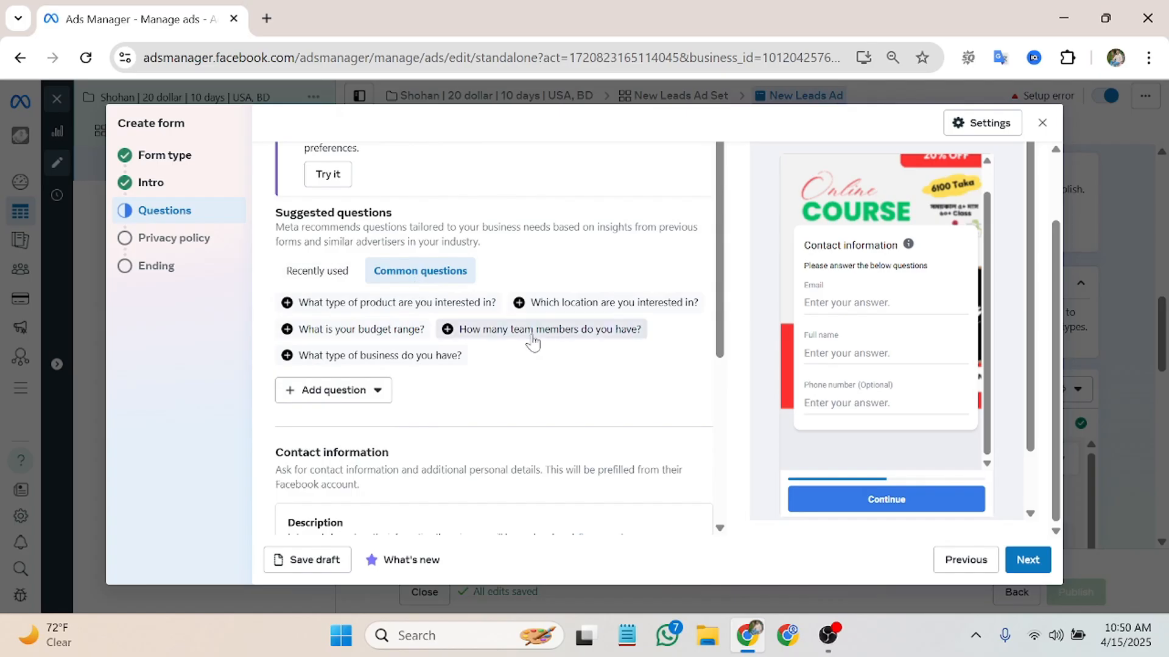
# Step: Add a short answer question to the form reading "What's your name?"
pyautogui.click(355, 392)
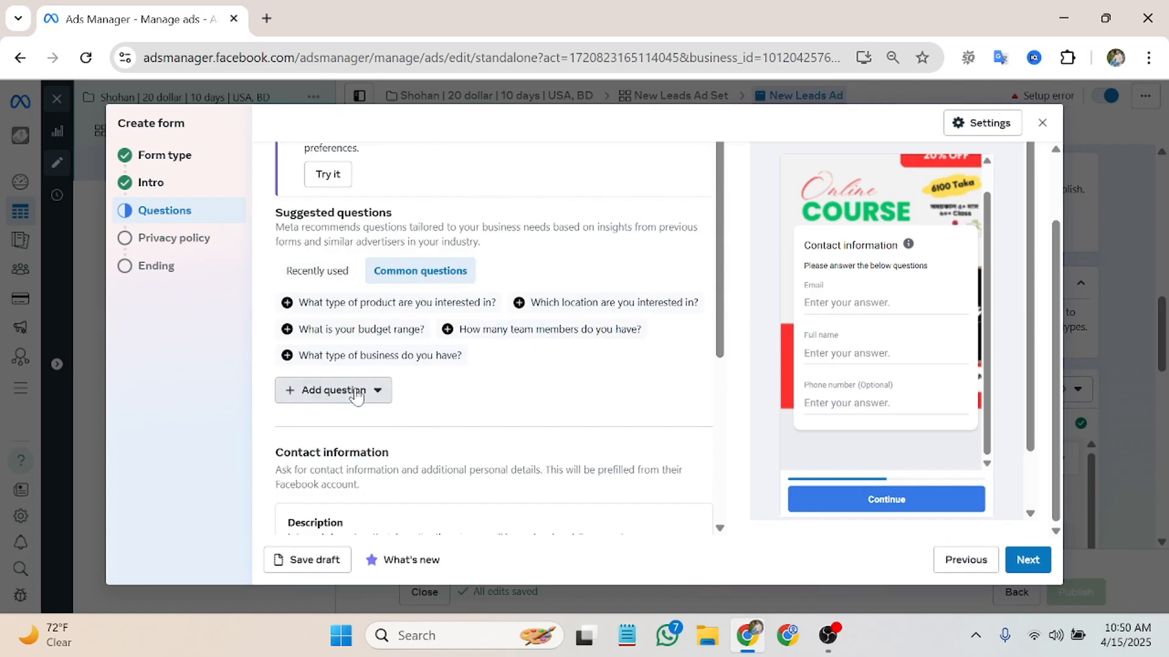
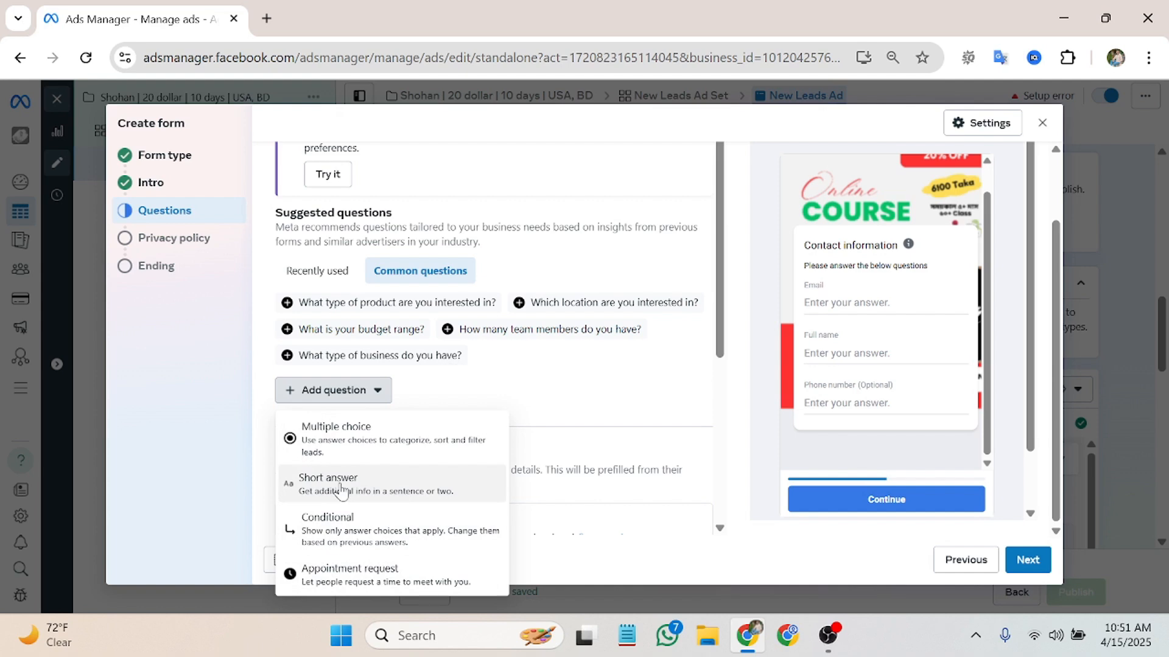
pyautogui.click(319, 490)
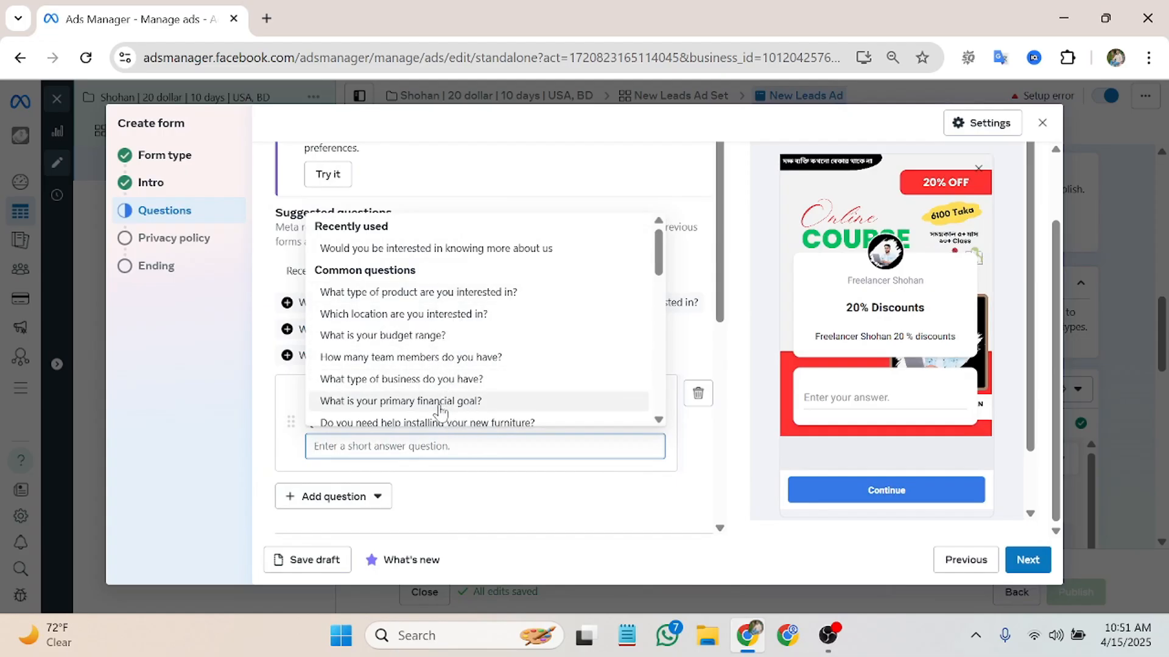
pyautogui.scroll(-2, 463, 401)
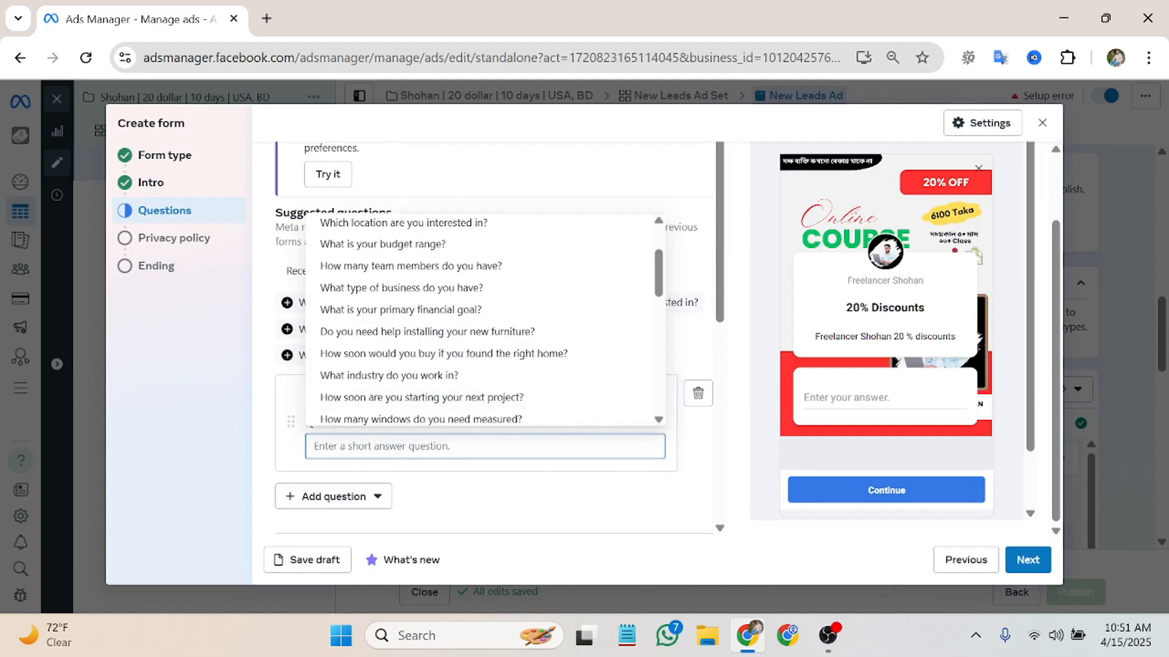
pyautogui.write('W')
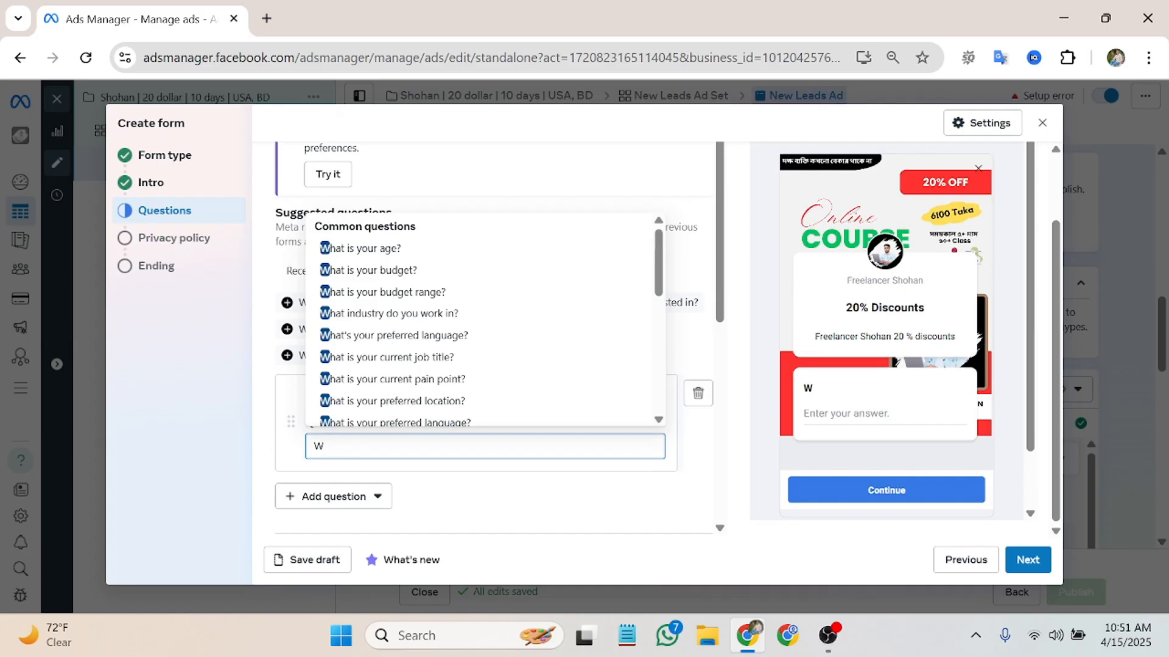
pyautogui.write('hat')
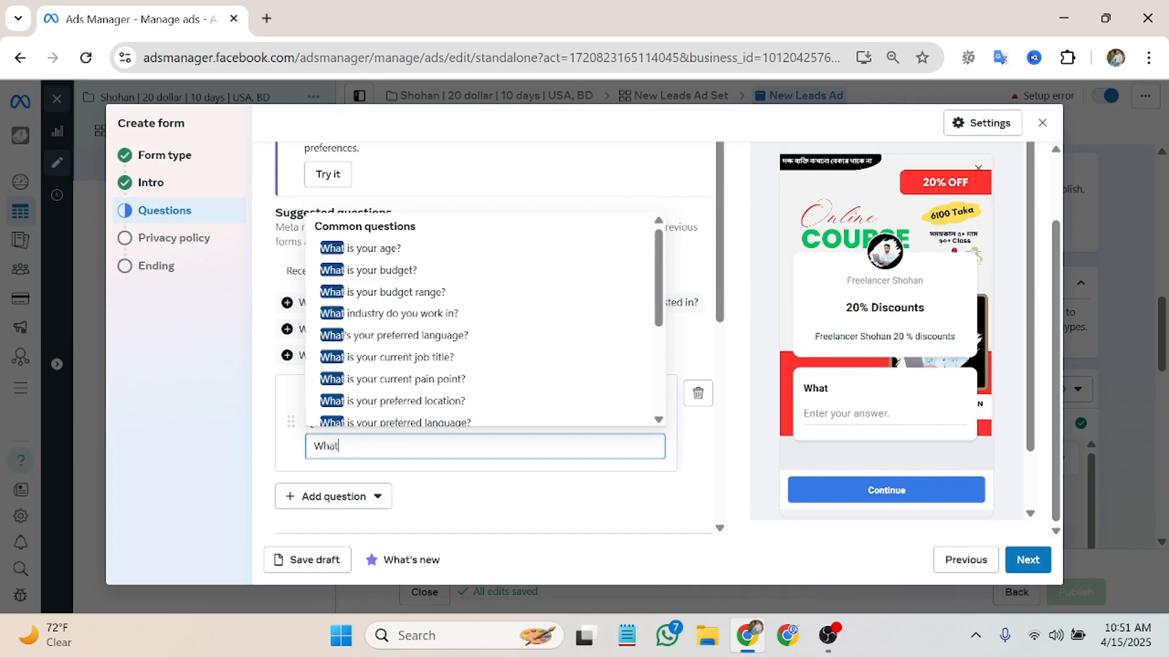
pyautogui.write("'s ")
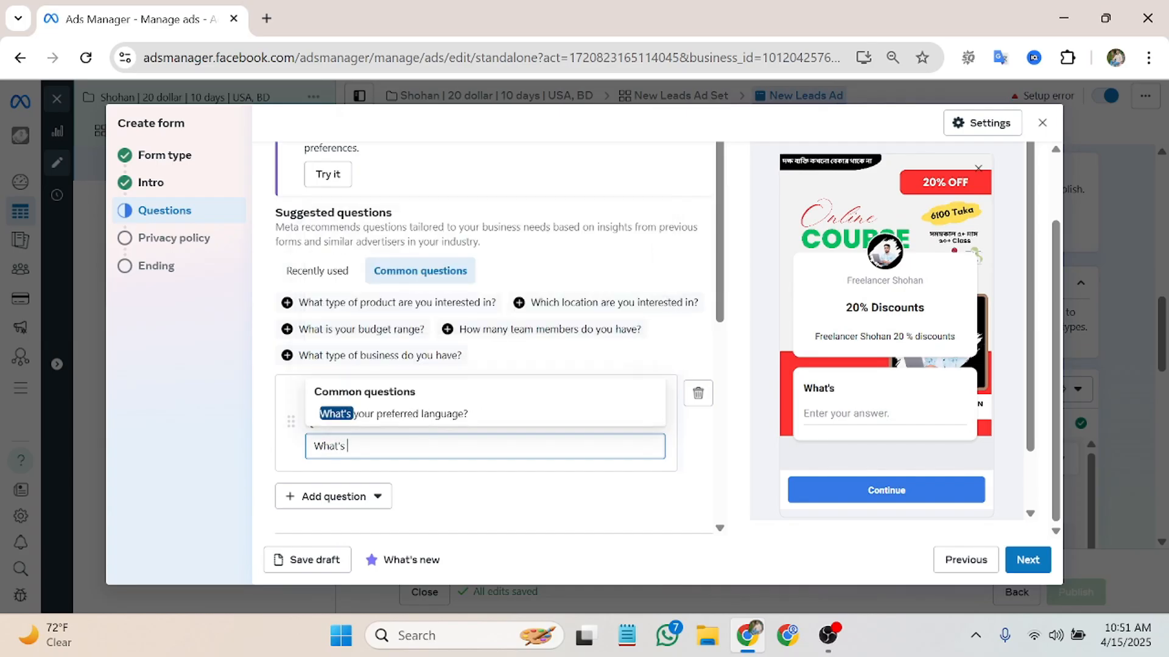
pyautogui.write('your ')
pyautogui.write('name')
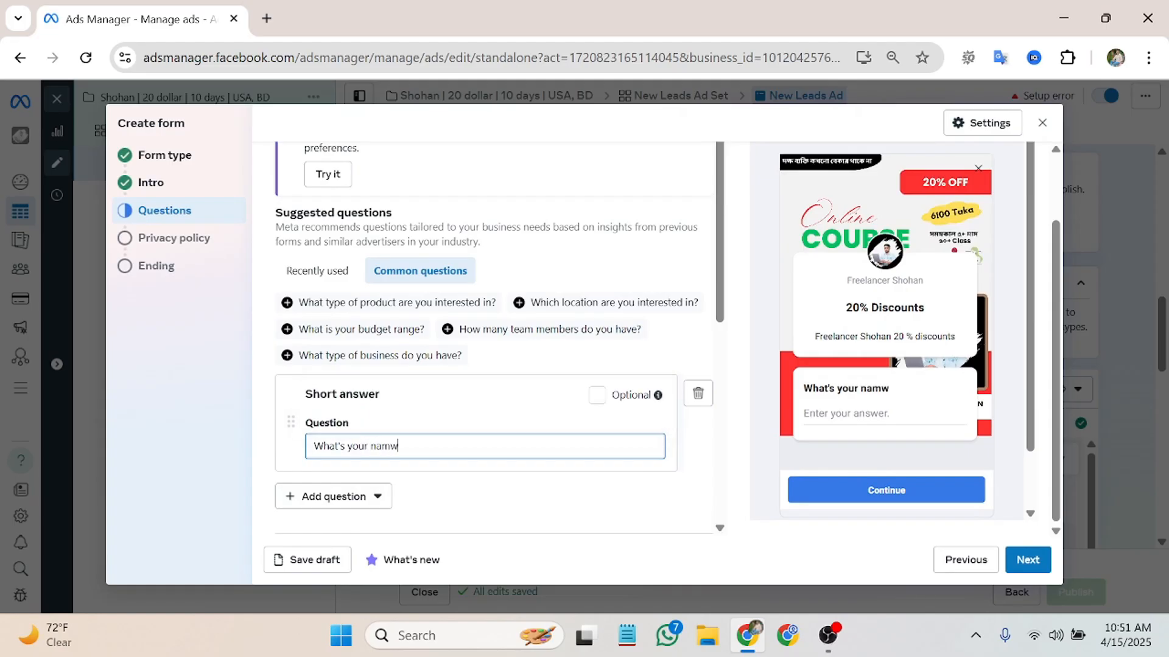
pyautogui.press('BackSpace')
pyautogui.write('e?')
# Step: Add a second short answer question reading "Father Name", check it in the form preview and return to the first preview screen
pyautogui.scroll(-1, 561, 404)
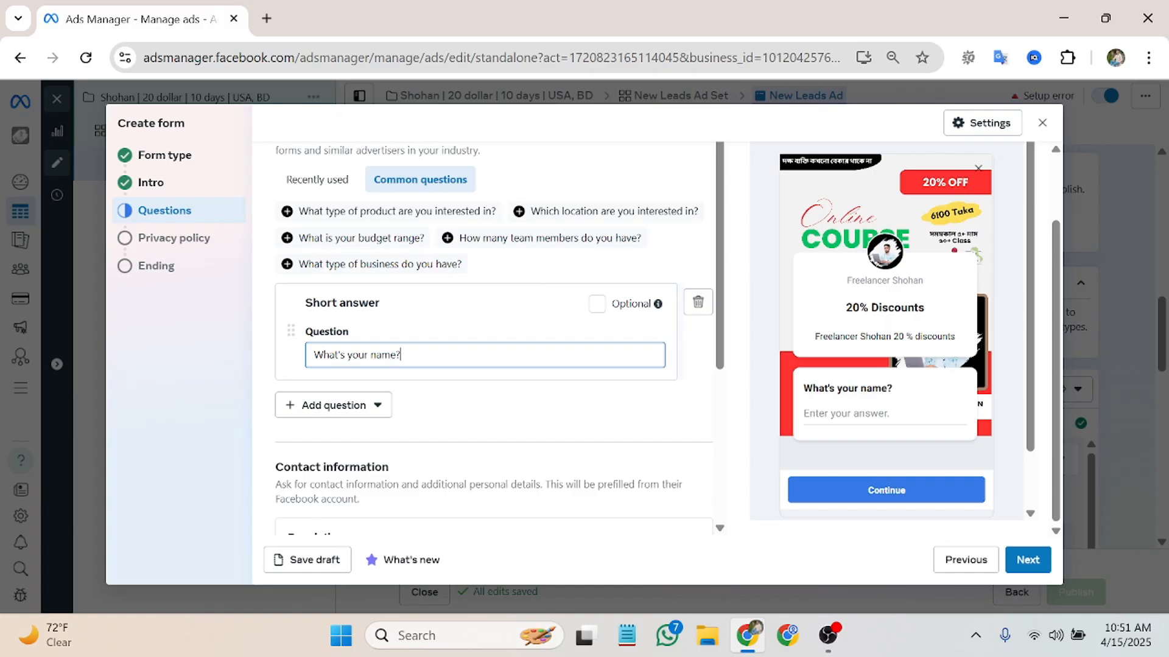
pyautogui.click(355, 405)
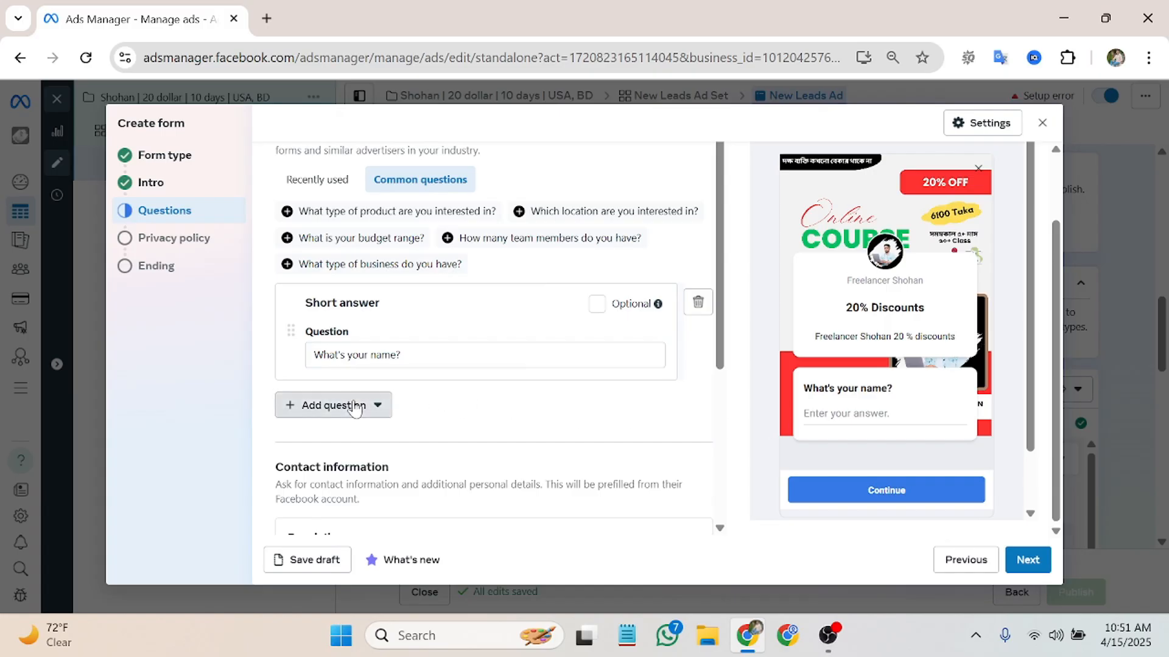
pyautogui.click(295, 269)
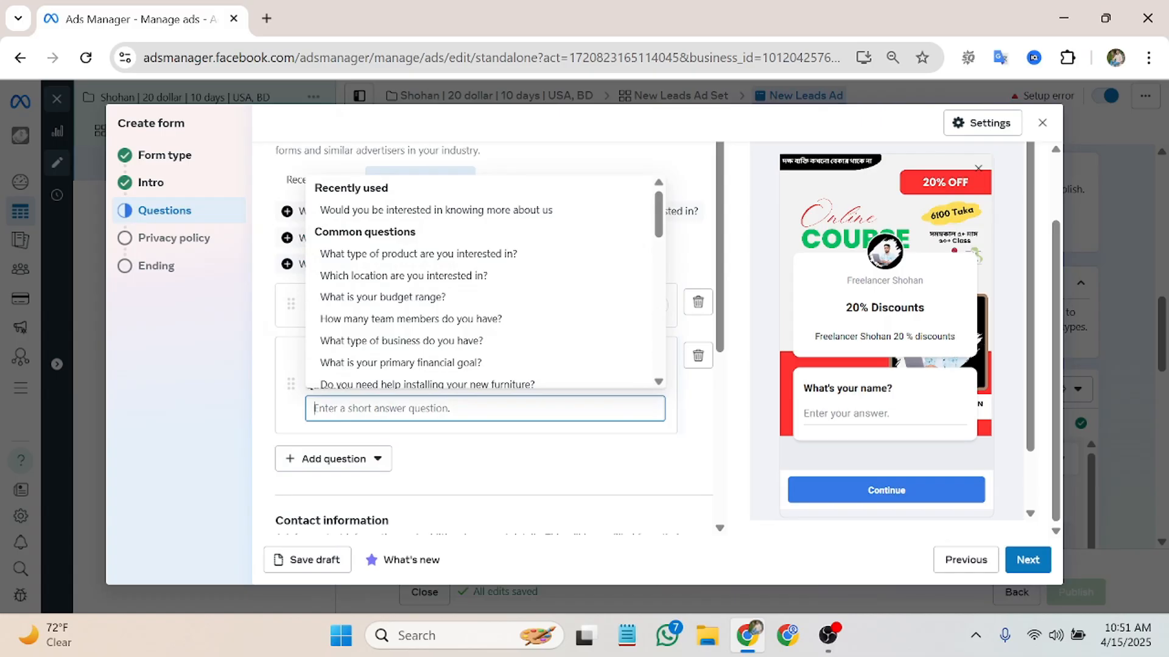
pyautogui.write('Fat')
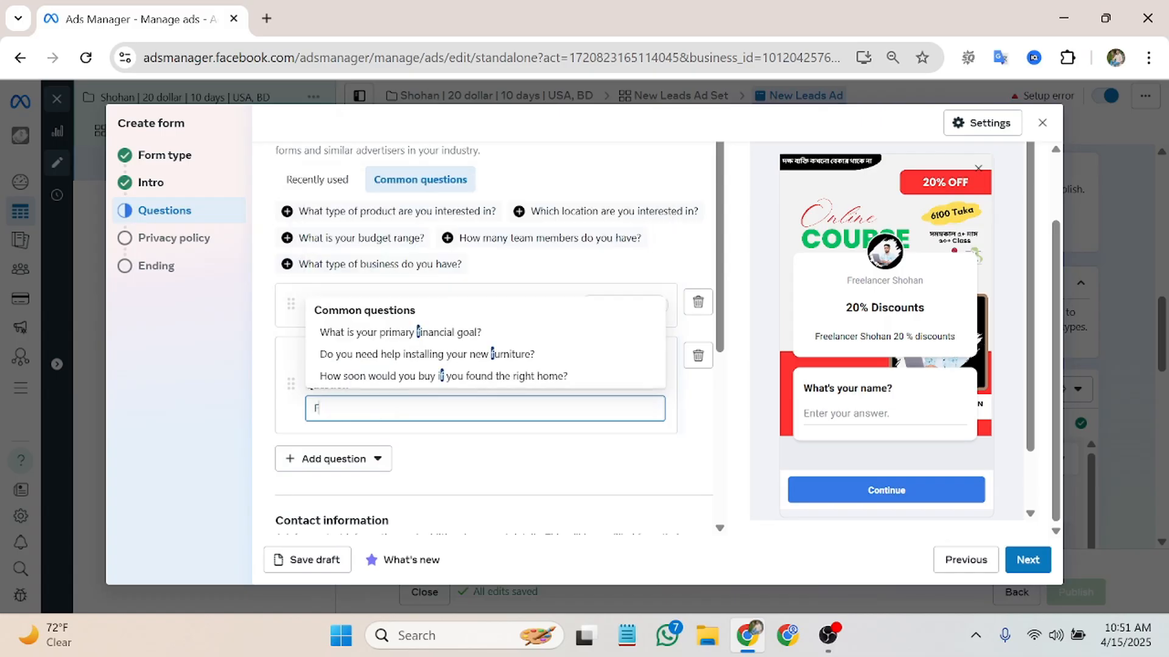
pyautogui.write('h')
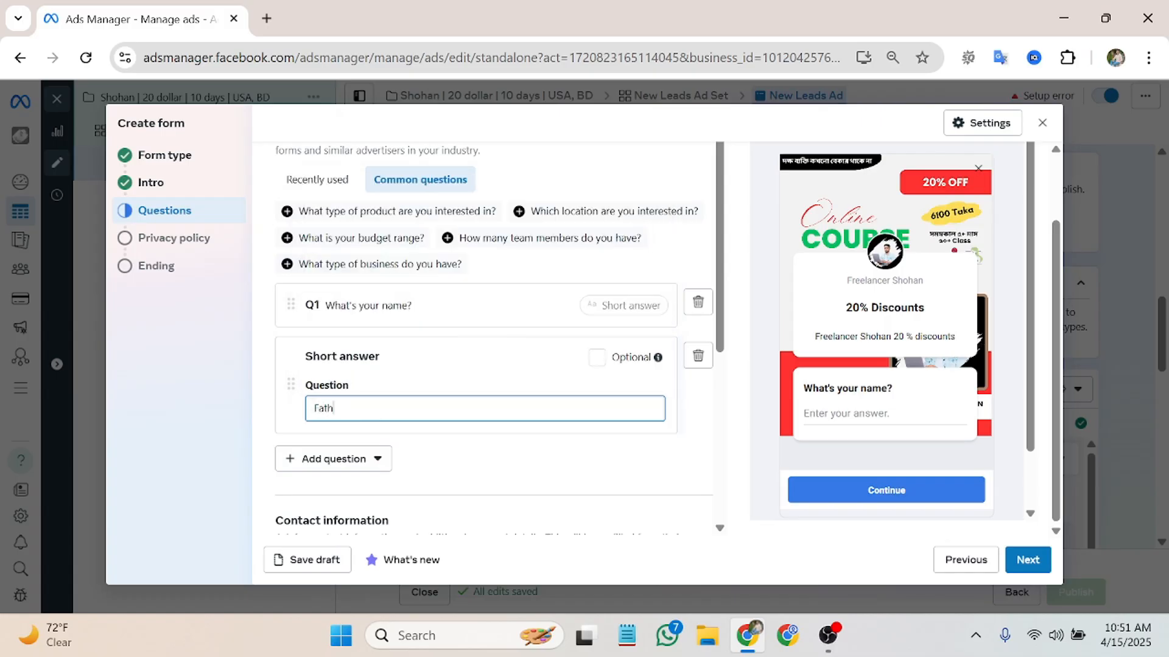
pyautogui.write('er Name')
pyautogui.scroll(2, 975, 264)
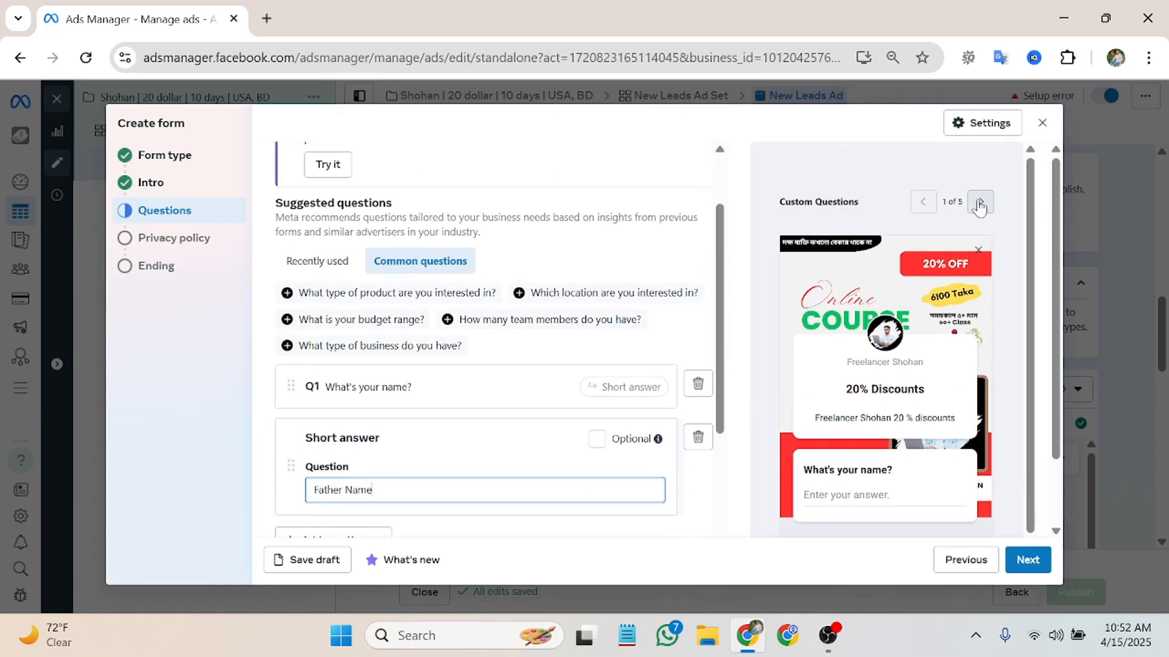
pyautogui.click(980, 204)
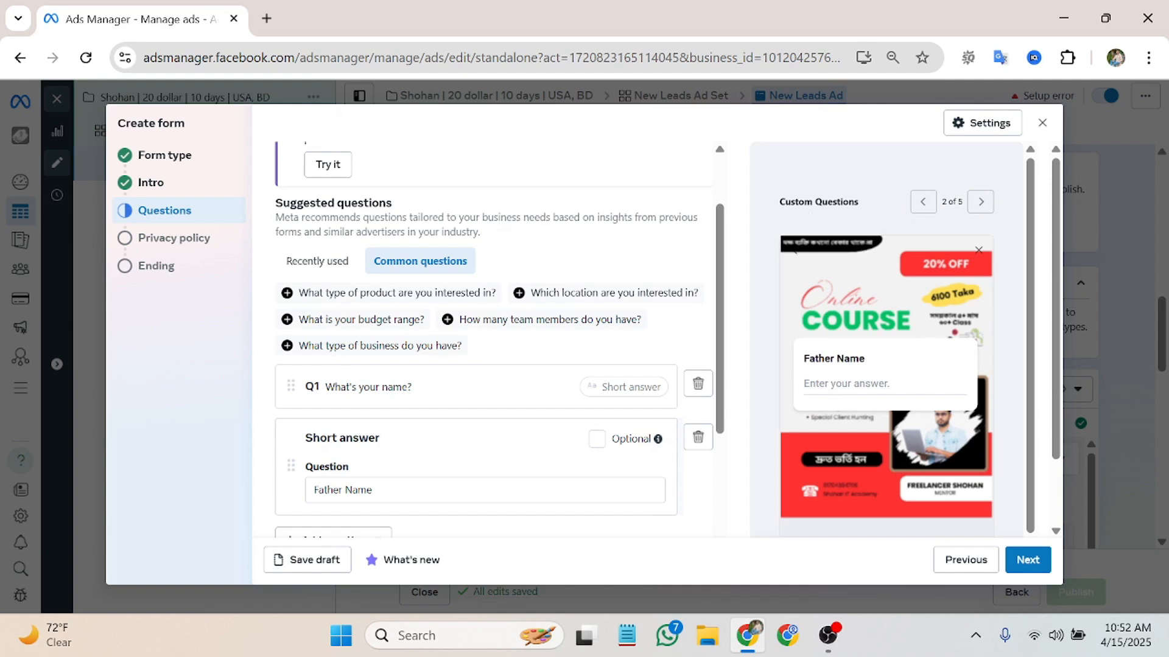
pyautogui.click(923, 202)
pyautogui.scroll(-2, 496, 348)
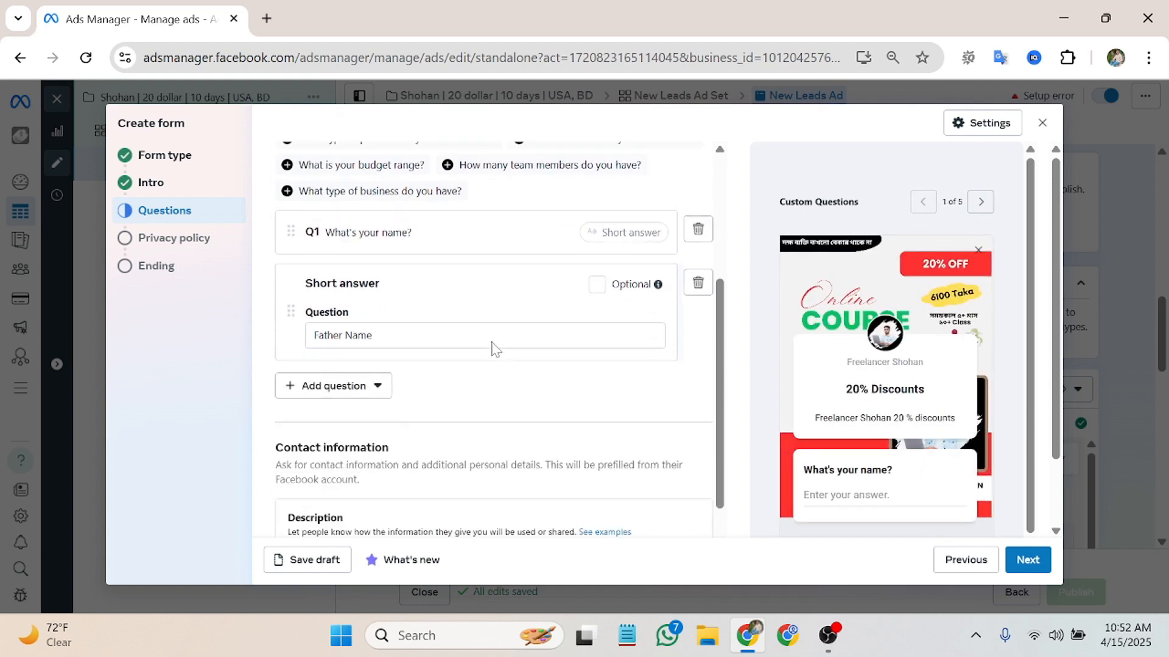
# Step: Add a multiple choice question to the form reading "Biyer Boyos Koto"
pyautogui.scroll(-4, 496, 348)
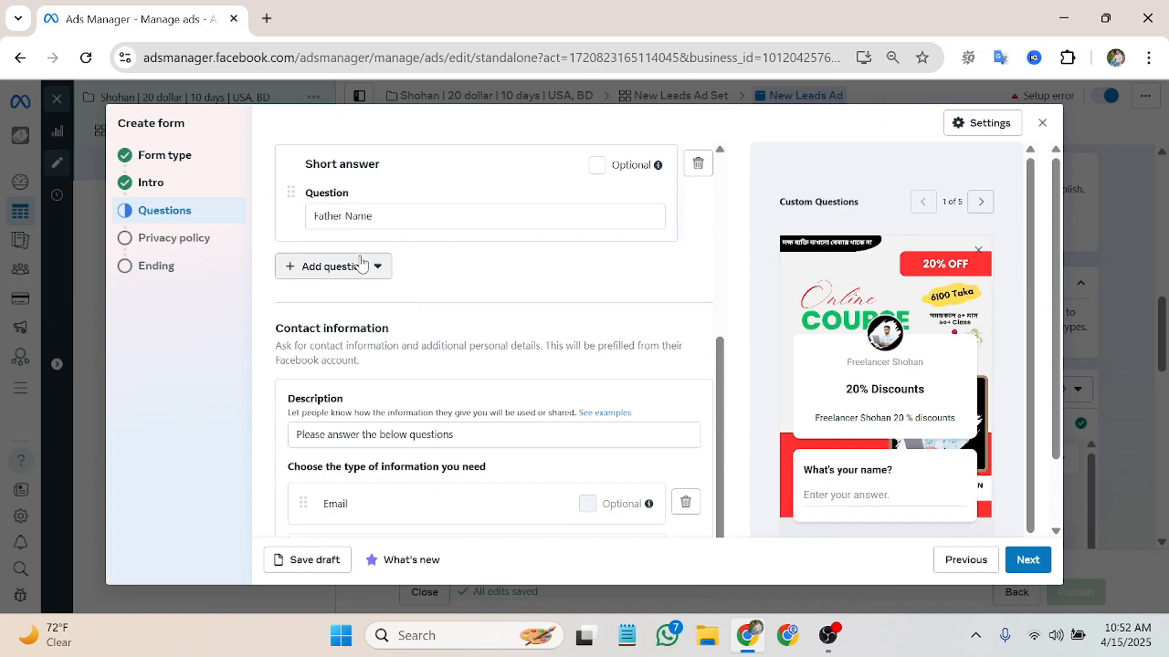
pyautogui.click(361, 265)
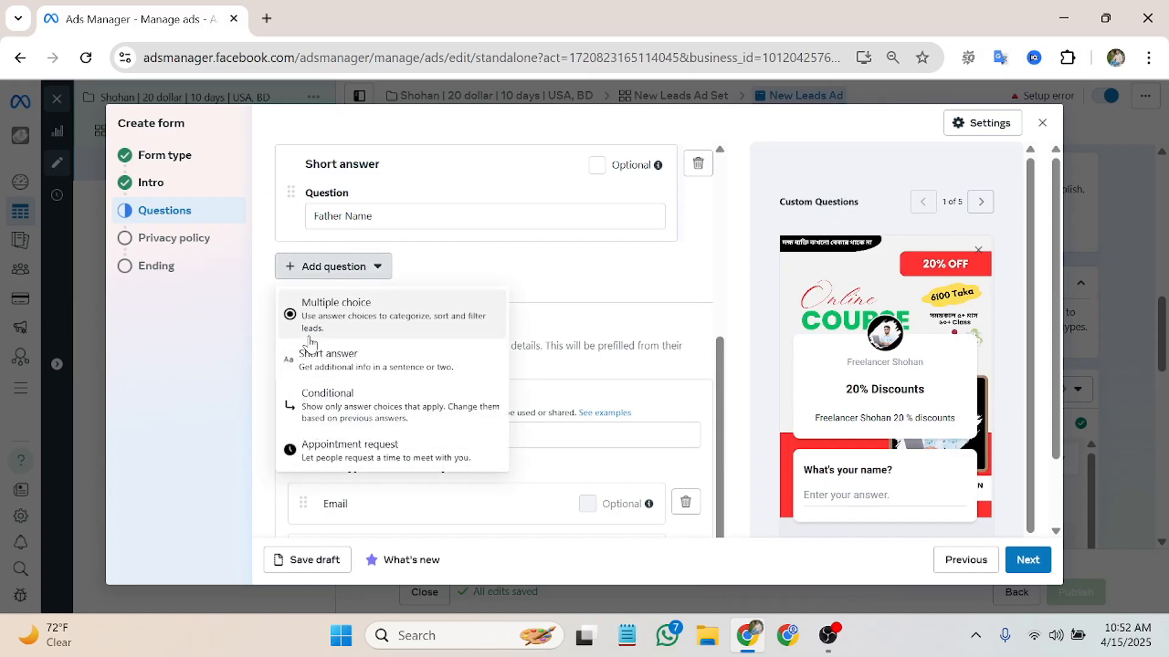
pyautogui.click(333, 315)
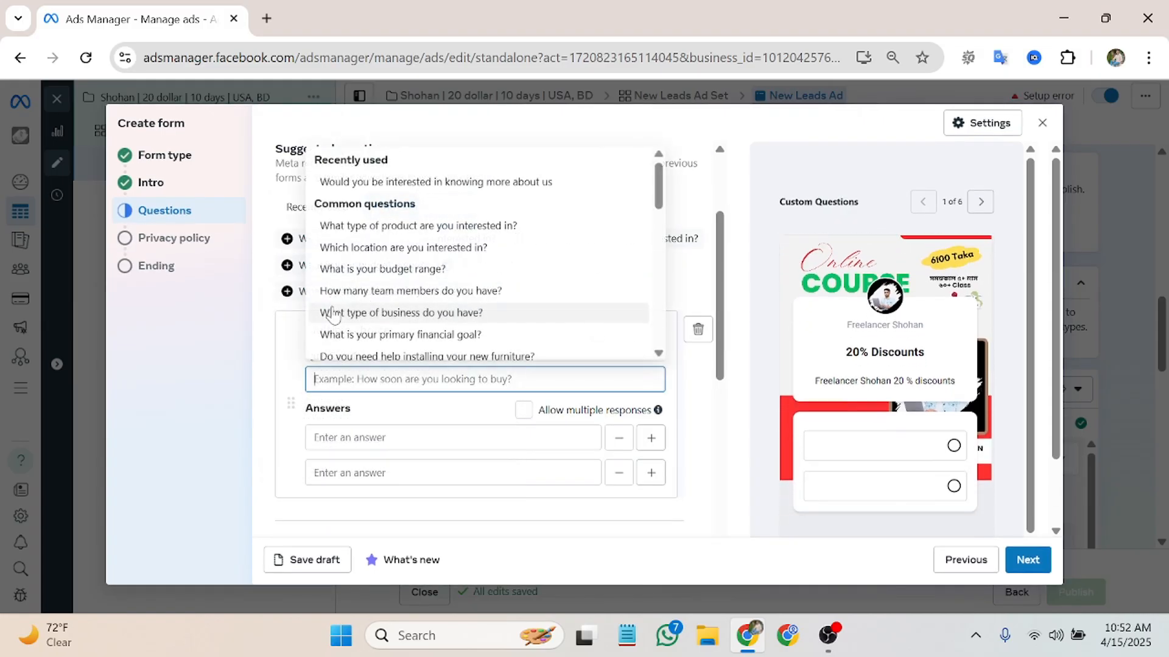
pyautogui.scroll(2, 373, 451)
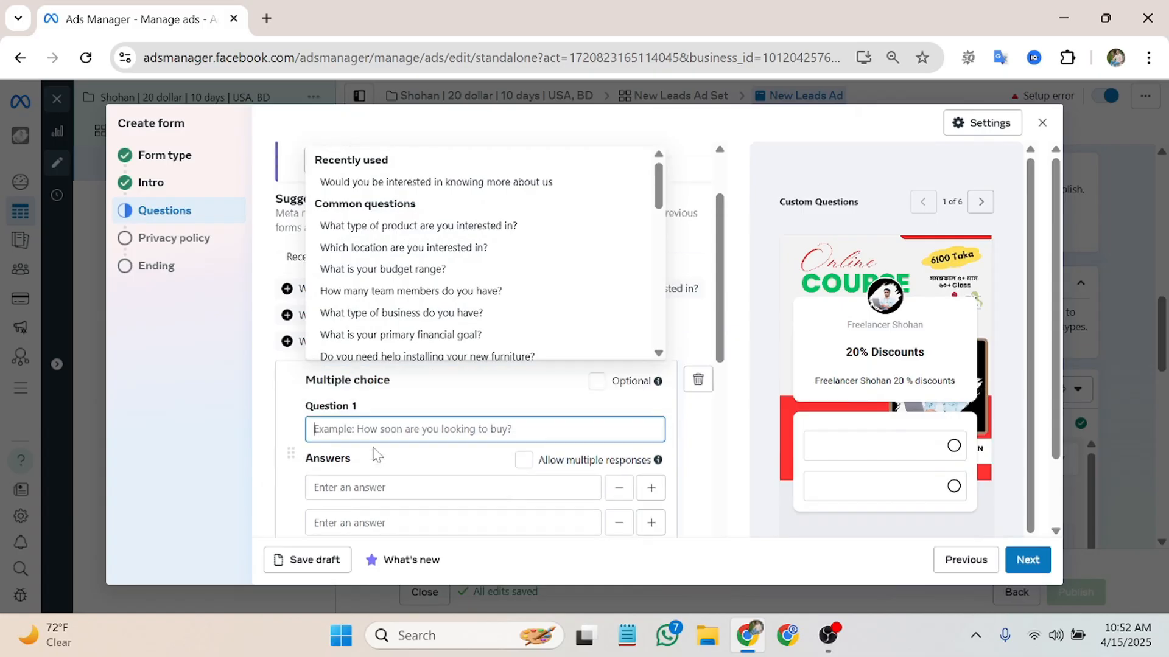
pyautogui.click(373, 469)
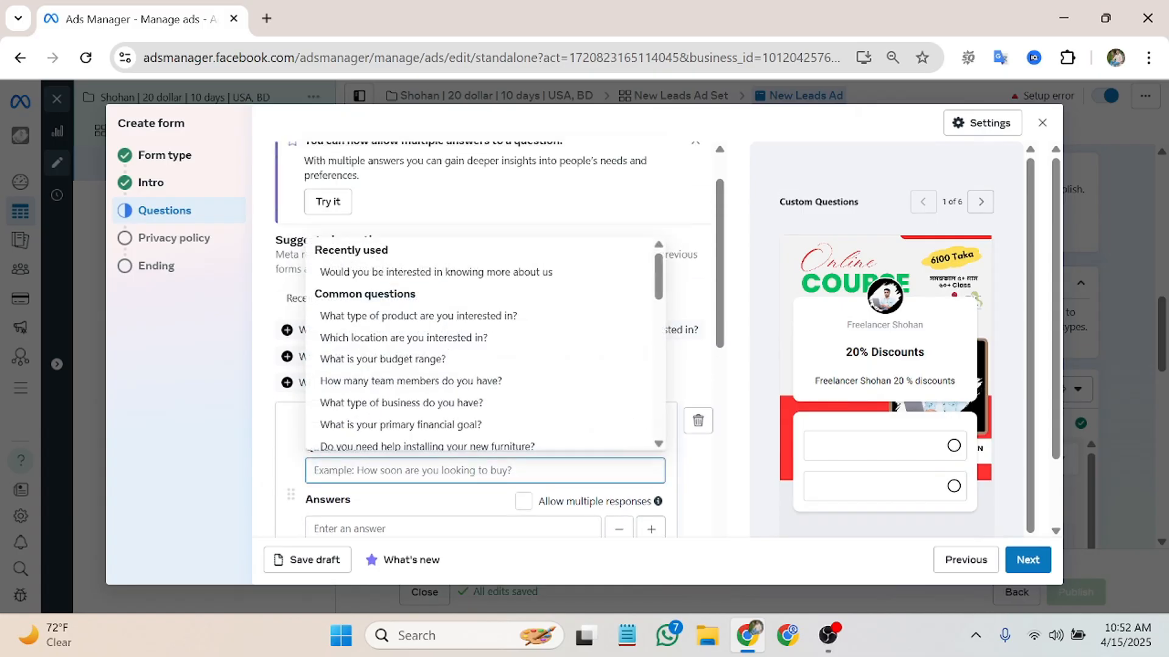
pyautogui.write('Biyer')
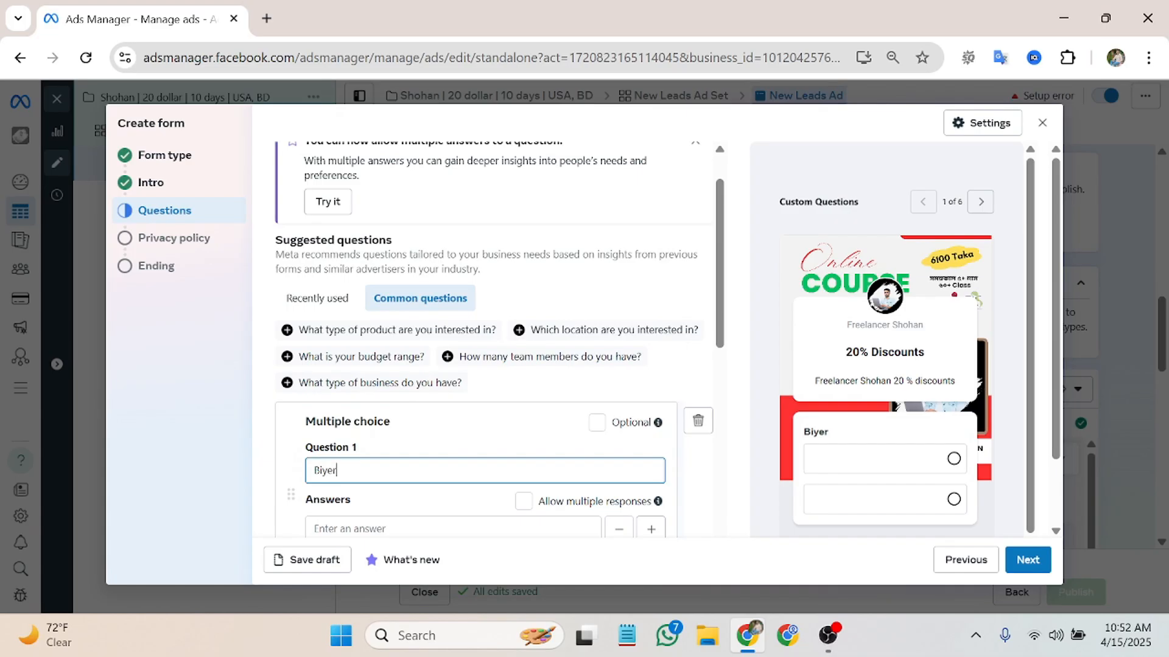
pyautogui.write(' Boy')
pyautogui.write('os Koto')
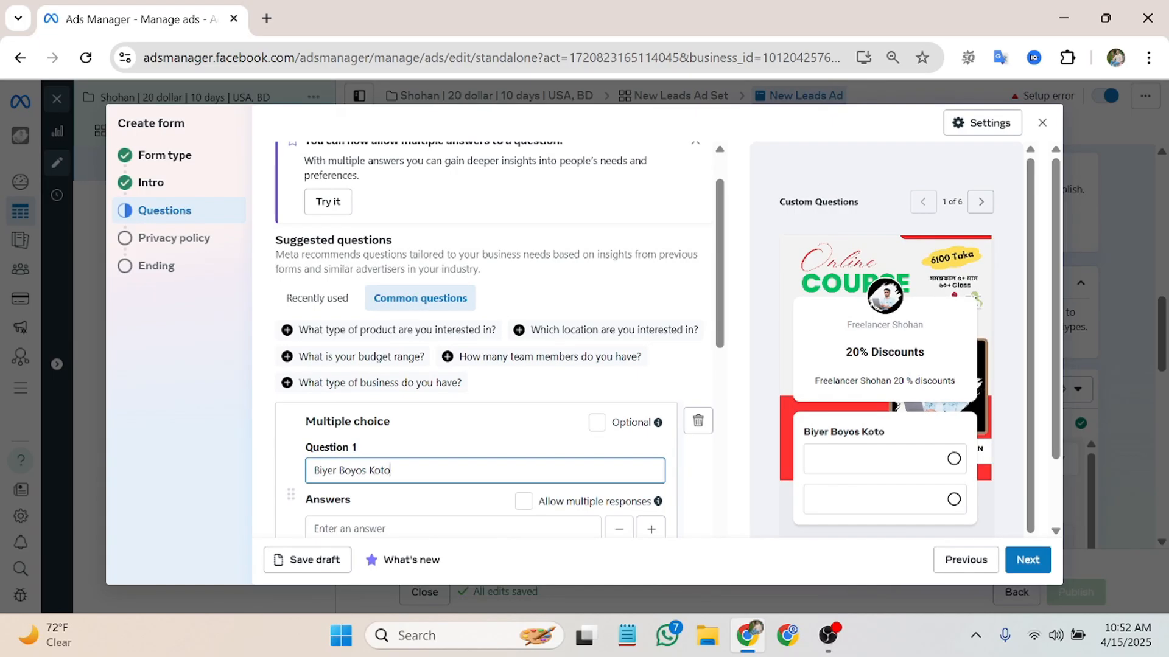
# Step: Give the multiple choice question three answers, "18-20", "20-25" and "25-28", and check them in the form preview
pyautogui.scroll(-1, 394, 461)
pyautogui.press('Tab')
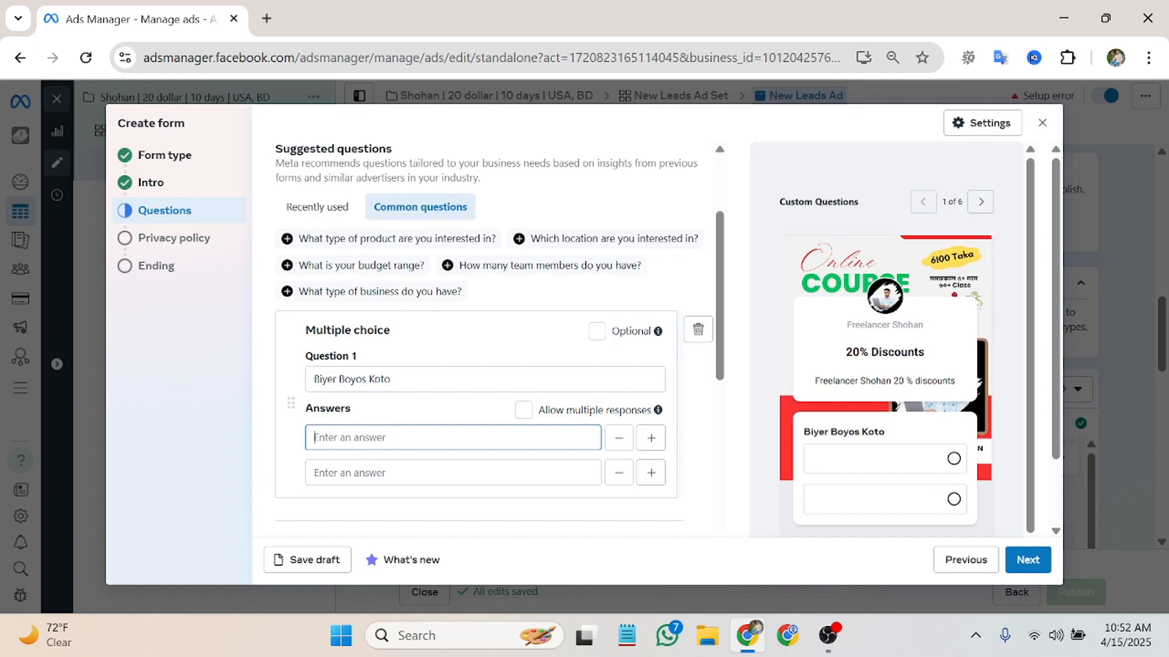
pyautogui.write('18-20')
pyautogui.press('Tab')
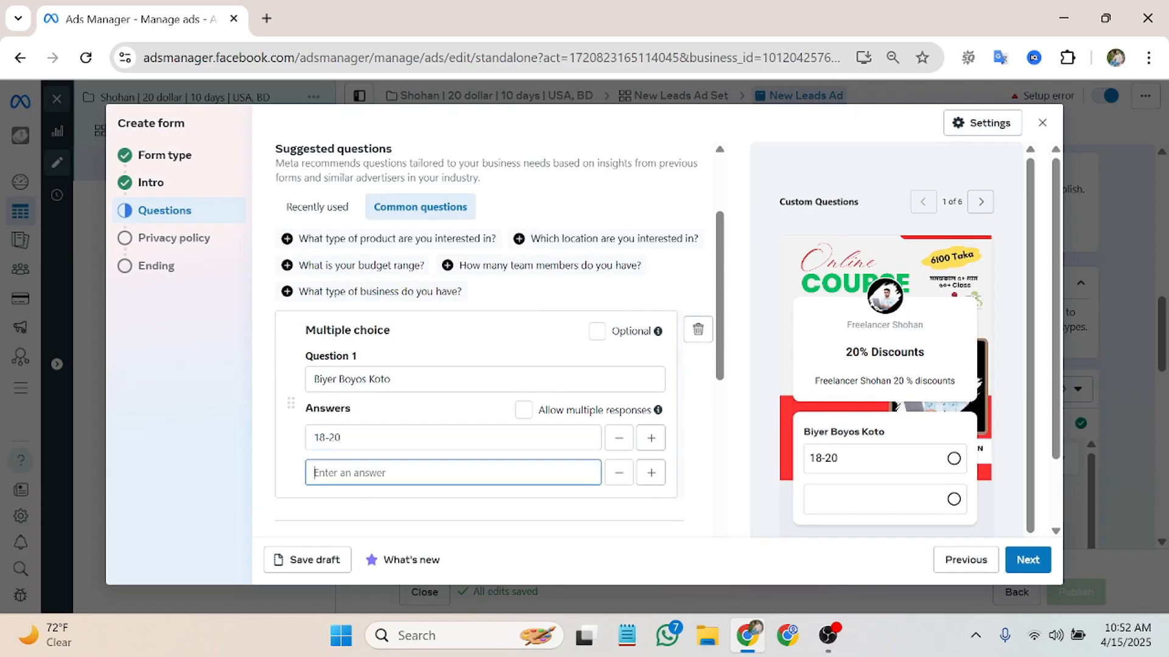
pyautogui.write('20-25')
pyautogui.scroll(-2, 390, 487)
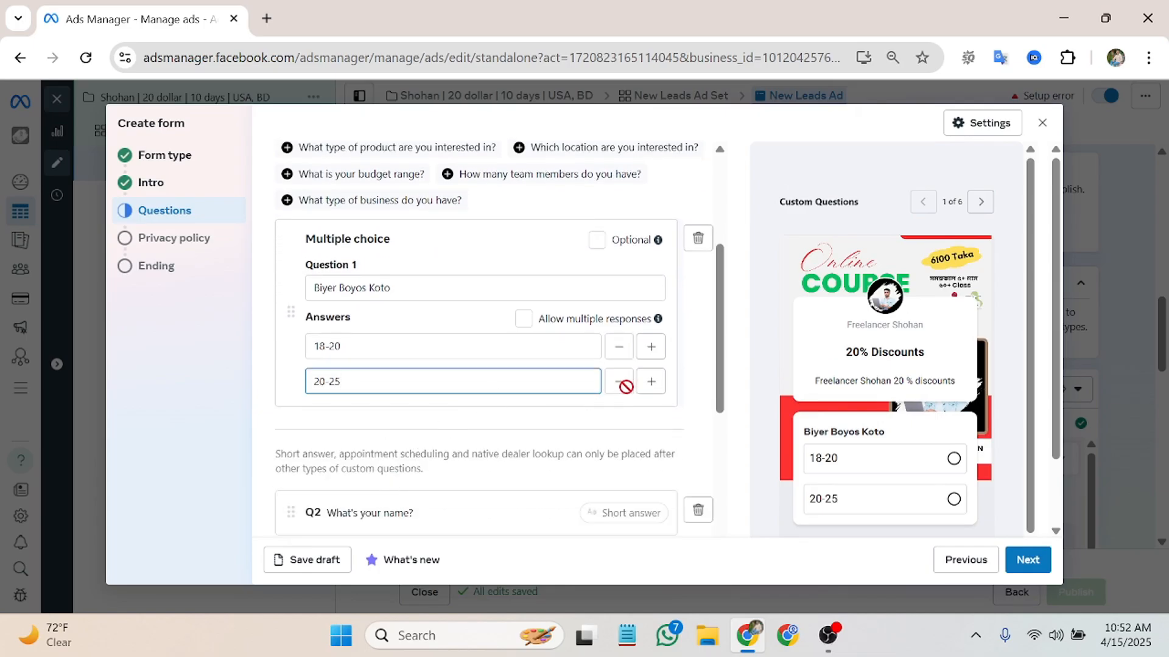
pyautogui.click(652, 382)
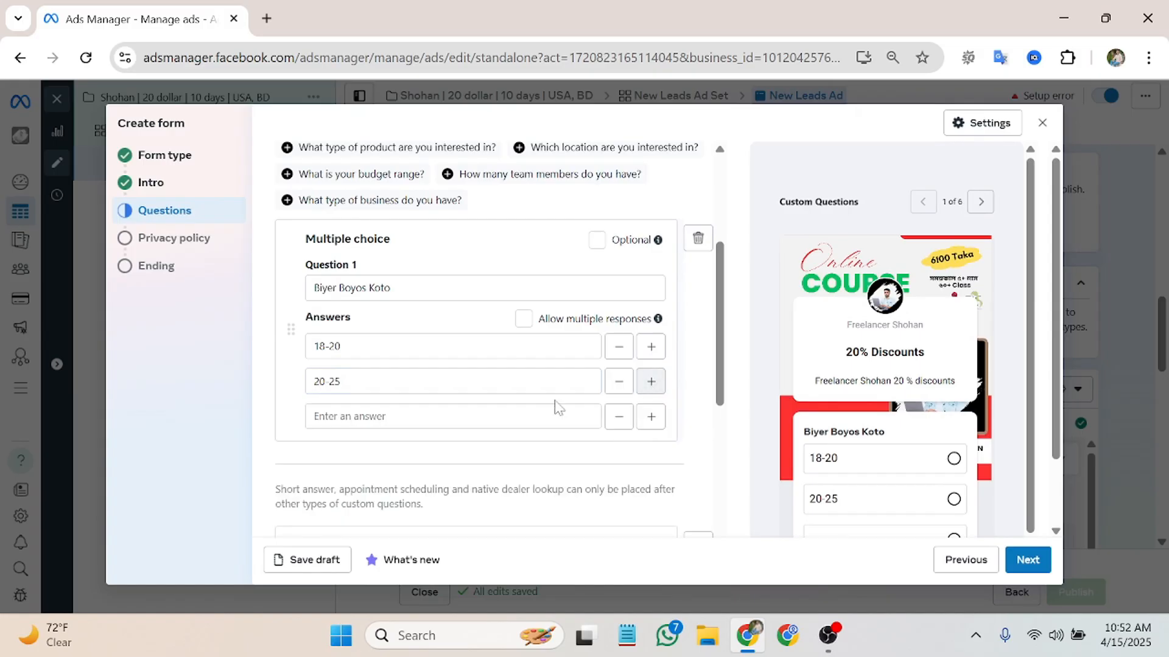
pyautogui.write('25-28')
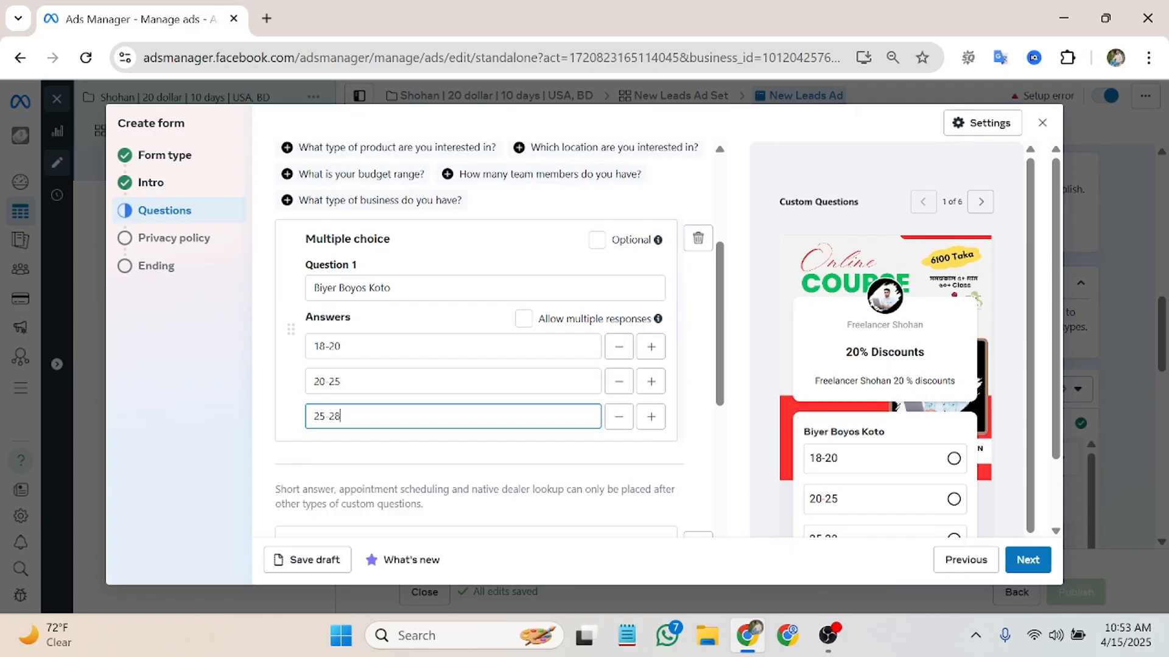
pyautogui.scroll(-1, 866, 418)
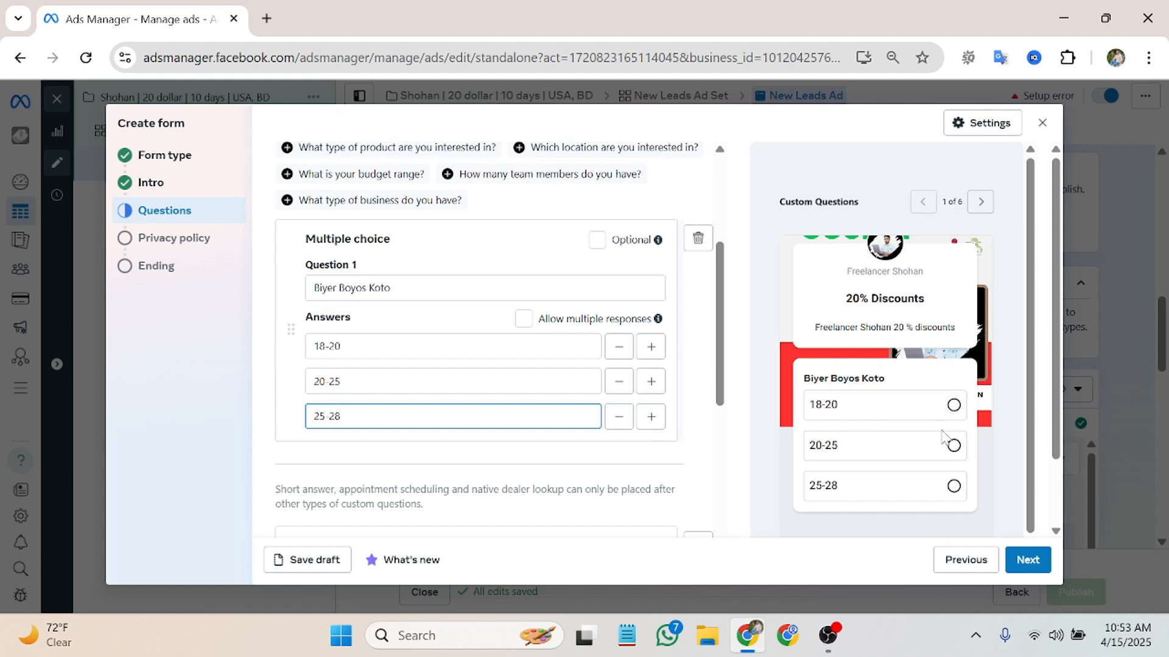
# Step: Review the question list and contact fields, and step through the form preview up to the contact information screen
pyautogui.scroll(-1, 478, 335)
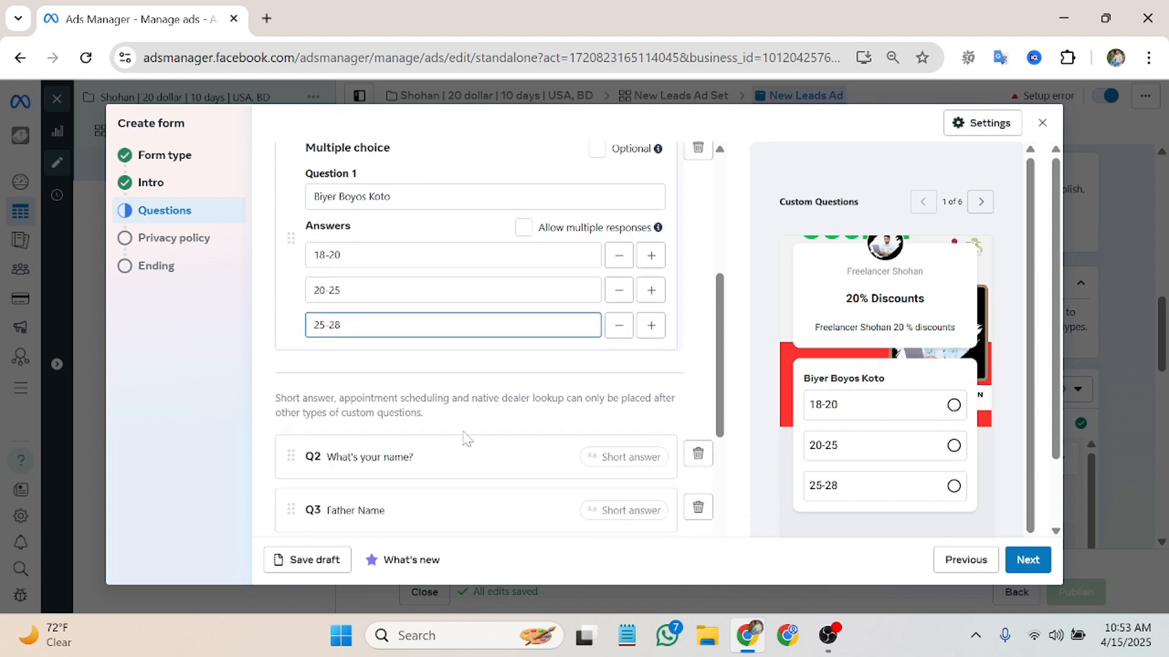
pyautogui.scroll(-1, 433, 420)
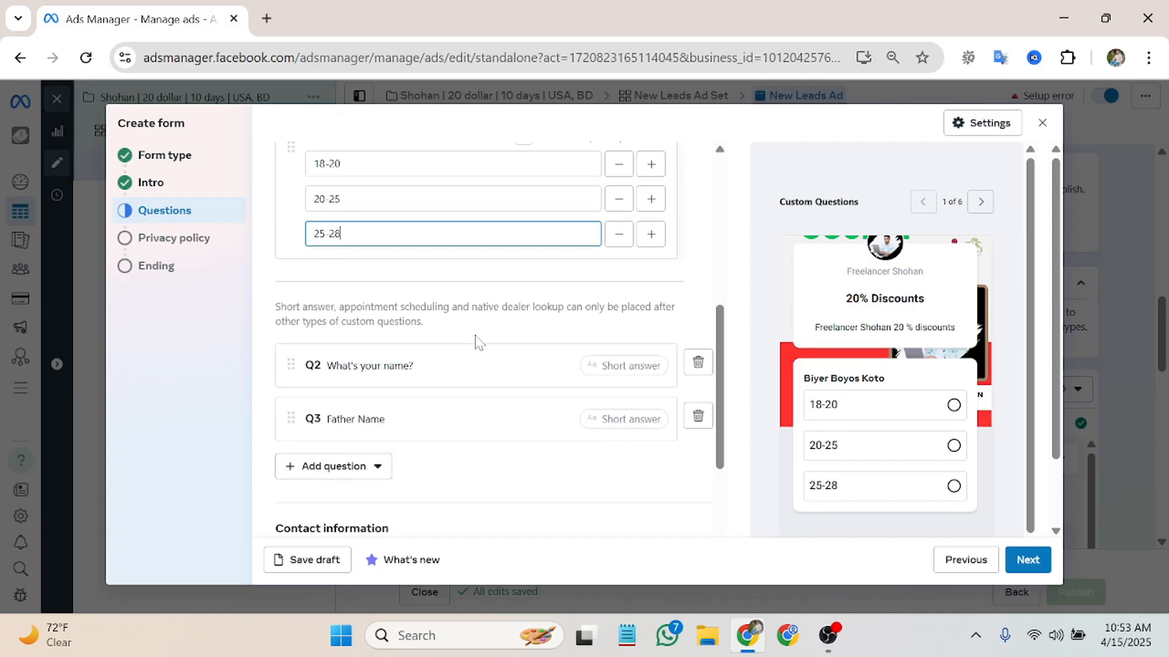
pyautogui.scroll(-2, 470, 377)
pyautogui.scroll(-2, 469, 377)
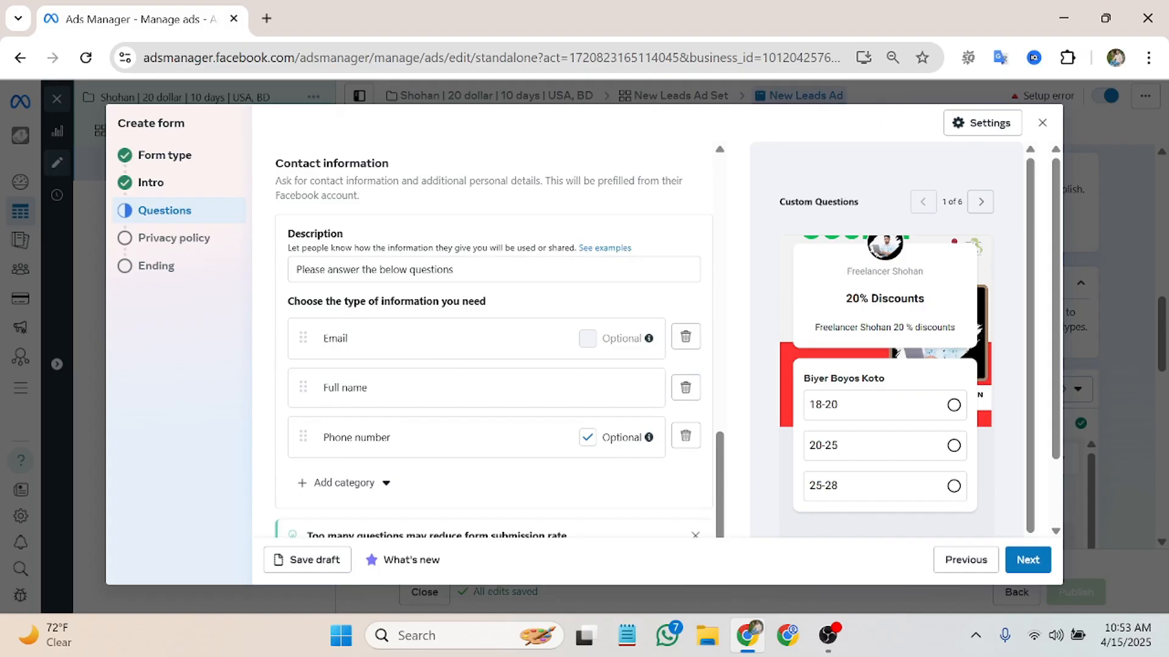
pyautogui.click(979, 204)
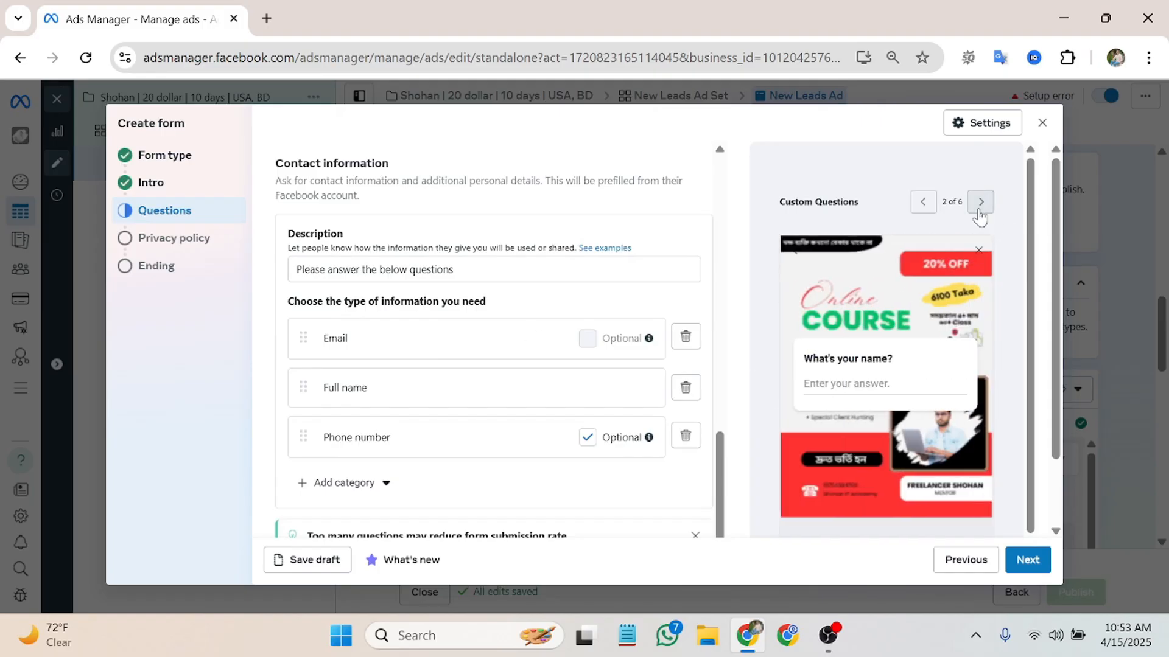
pyautogui.click(980, 204)
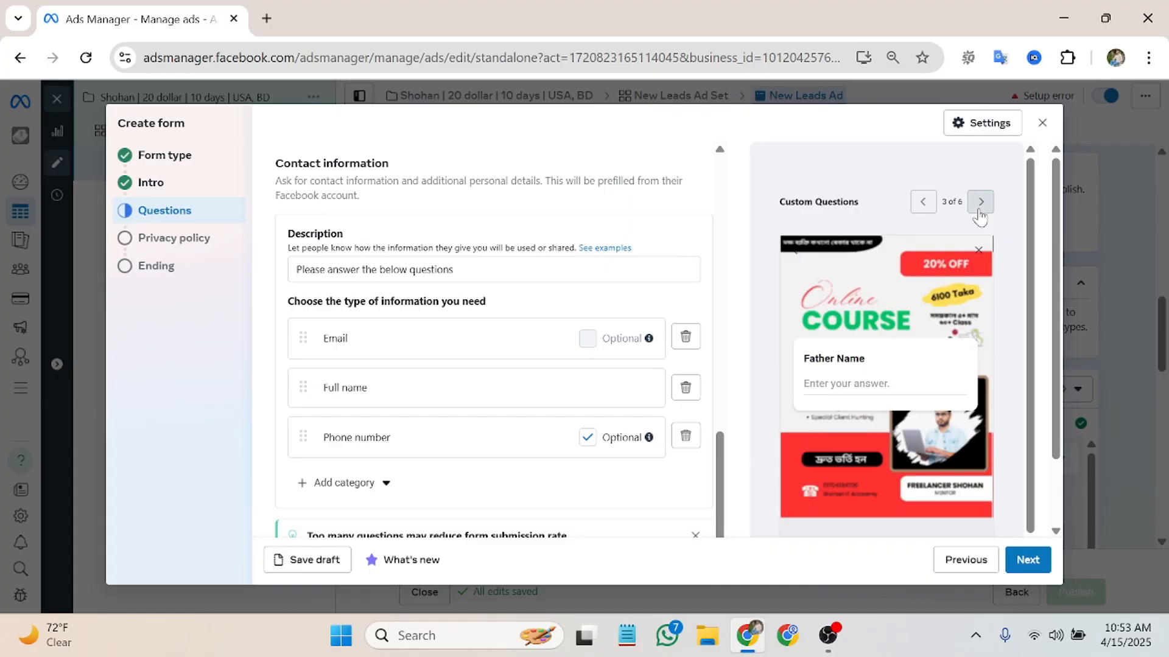
pyautogui.click(980, 205)
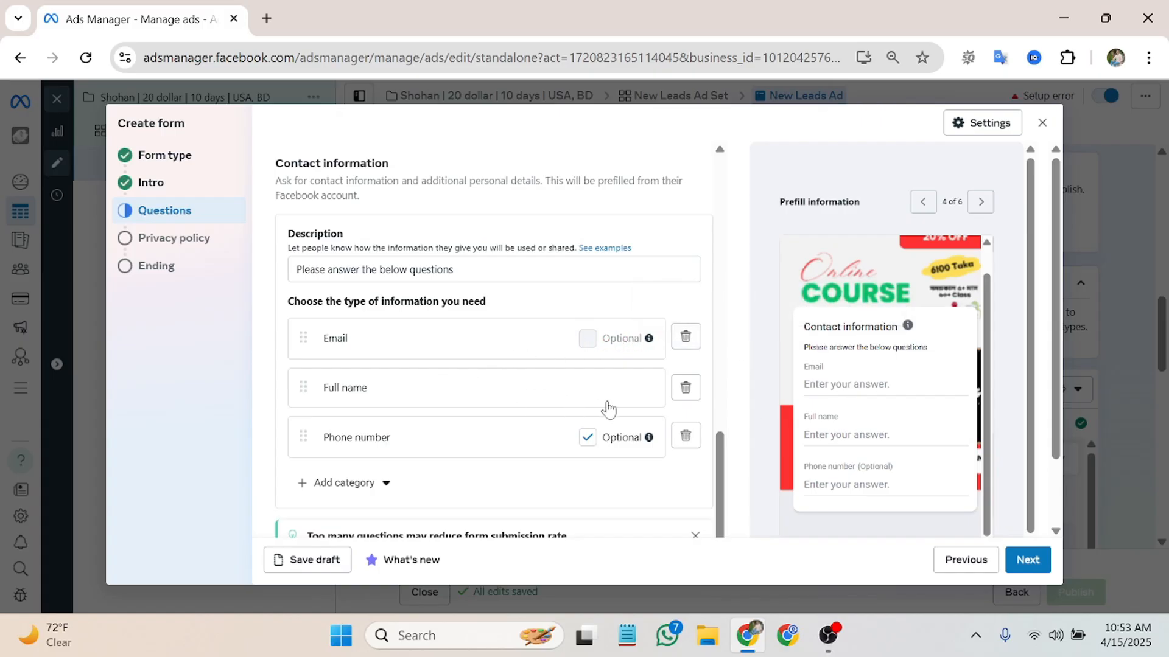
# Step: Remove the Full name field from the contact information and make the Phone number field required
pyautogui.click(686, 390)
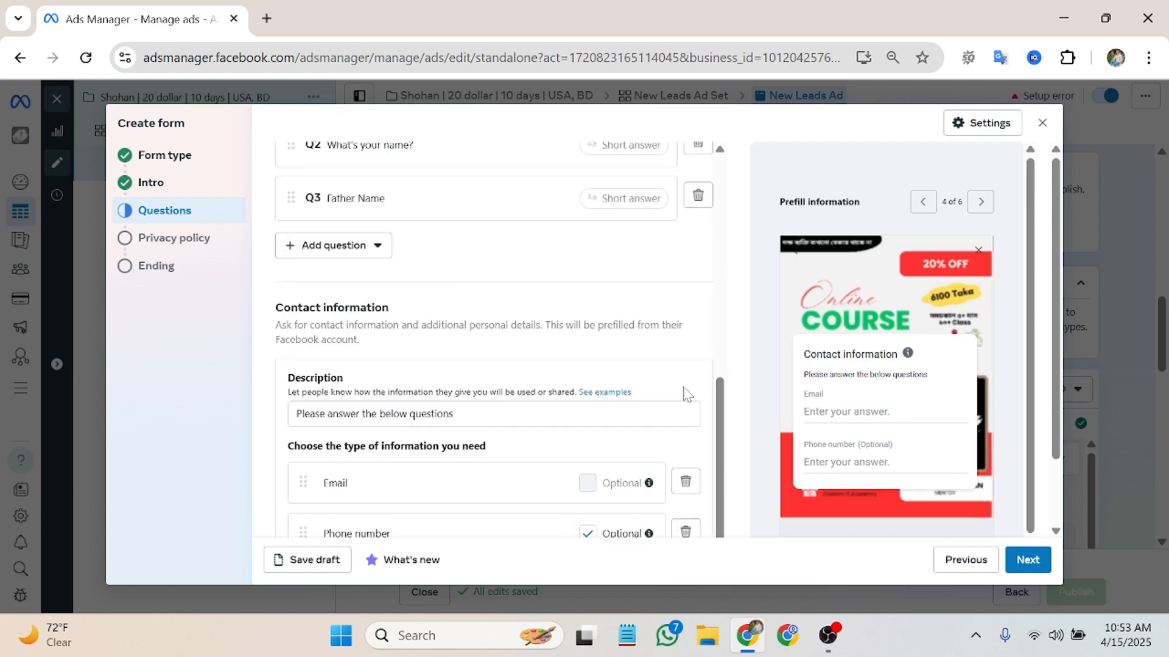
pyautogui.scroll(-2, 687, 395)
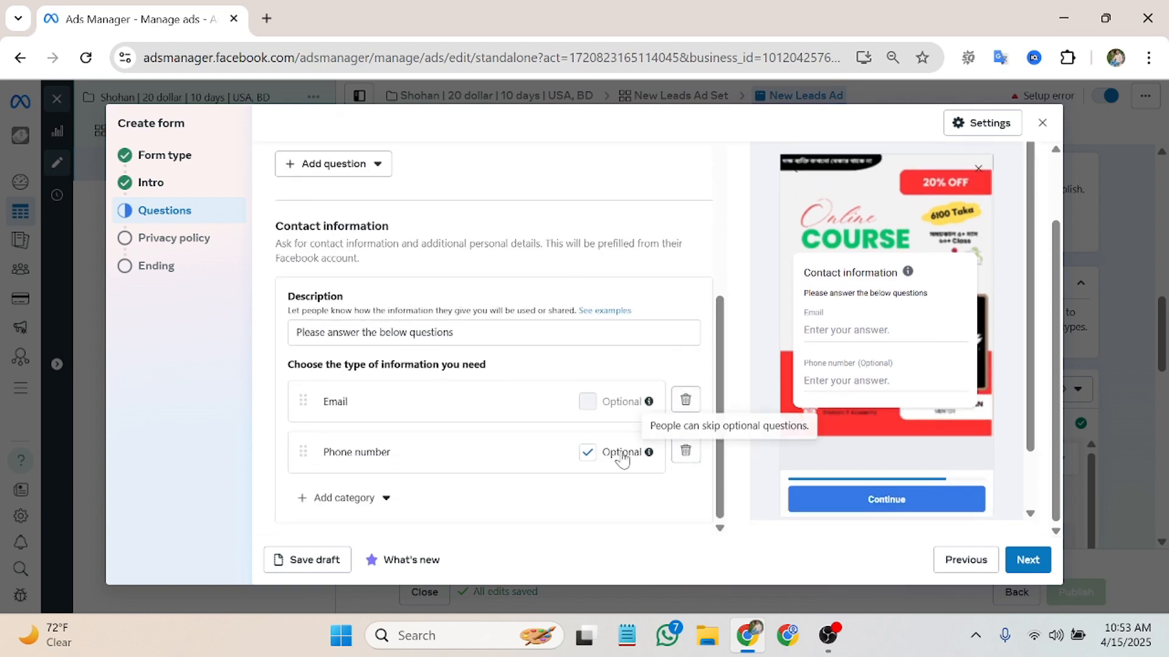
pyautogui.click(588, 453)
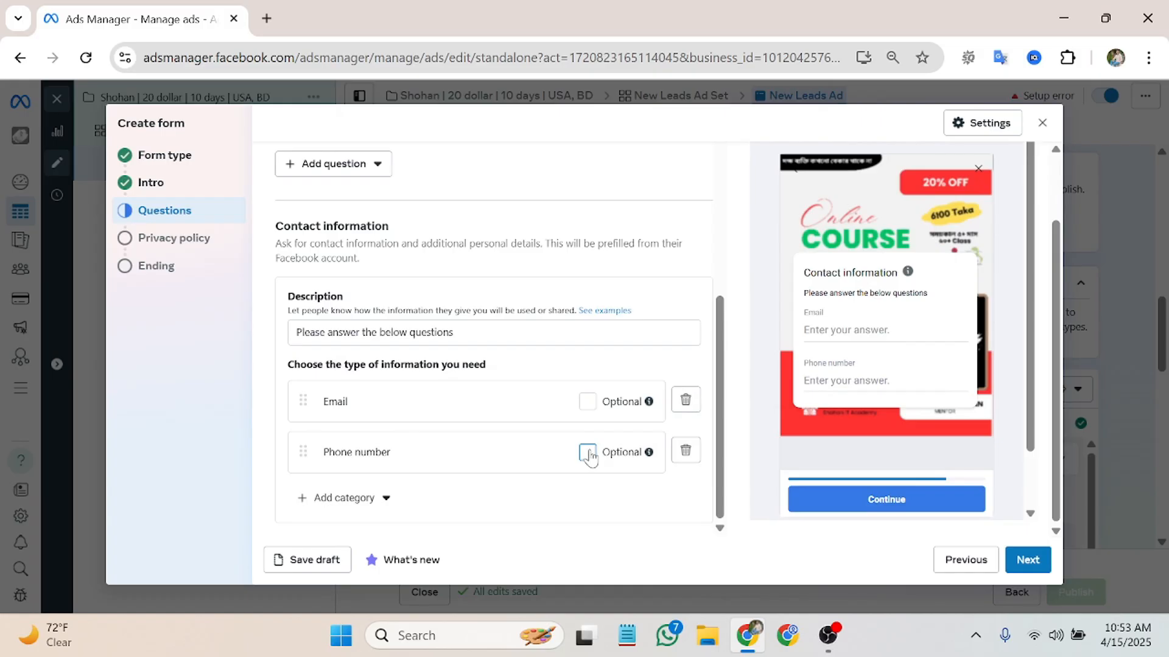
# Step: Add the Country contact field to the requested contact information
pyautogui.click(326, 499)
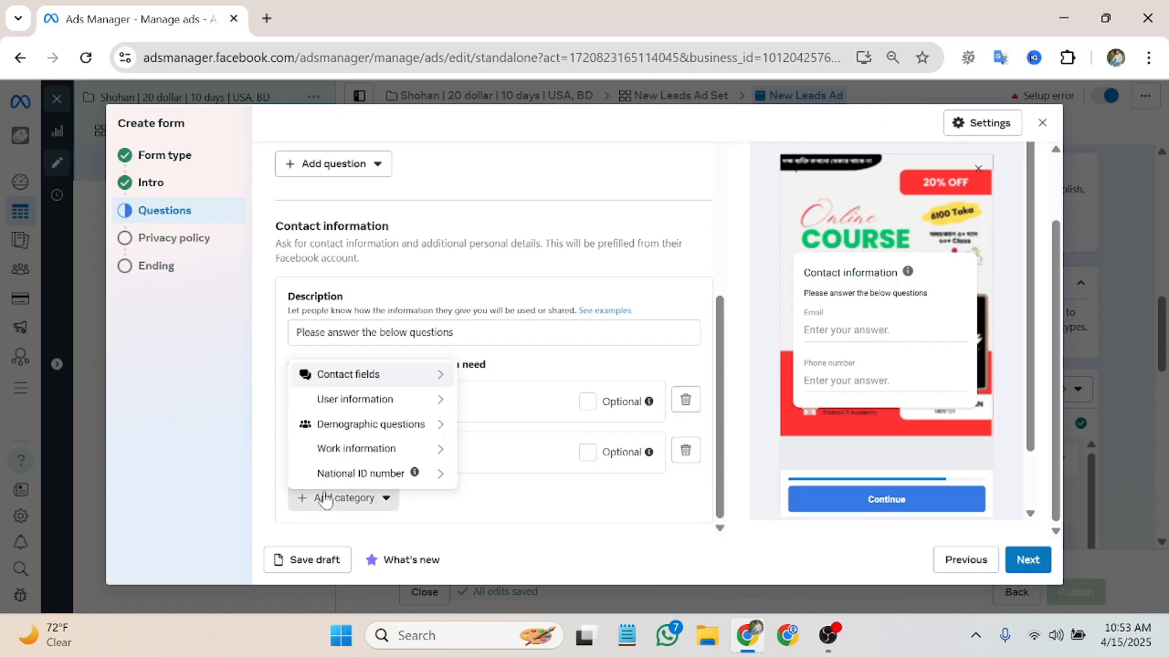
pyautogui.moveTo(381, 376)
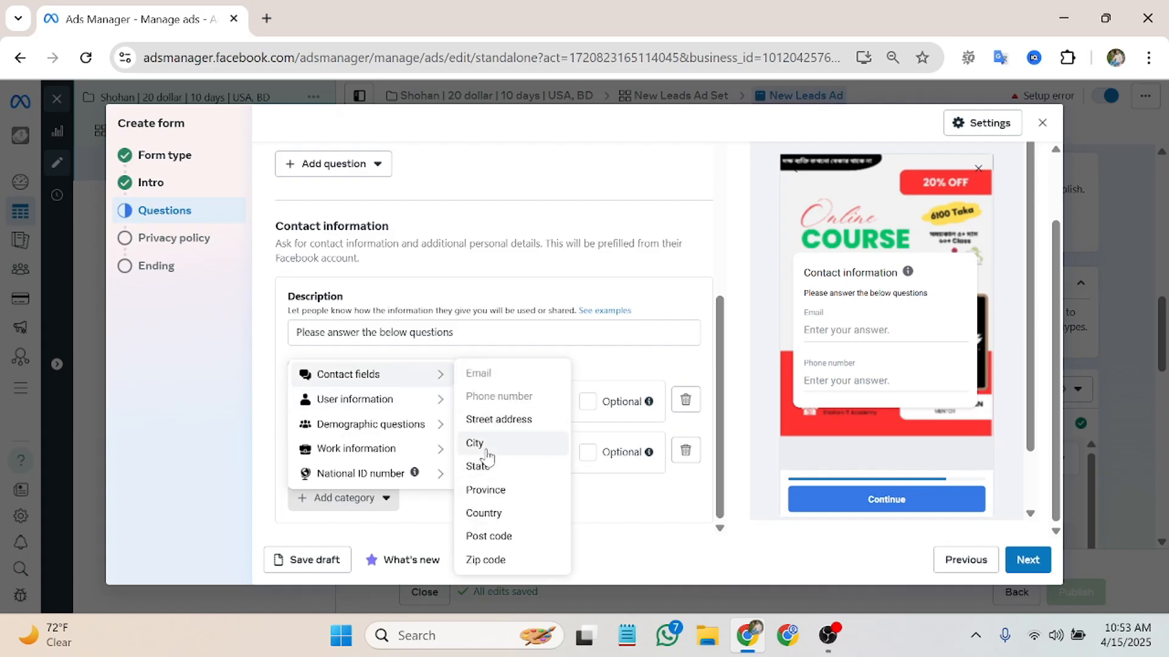
pyautogui.click(484, 516)
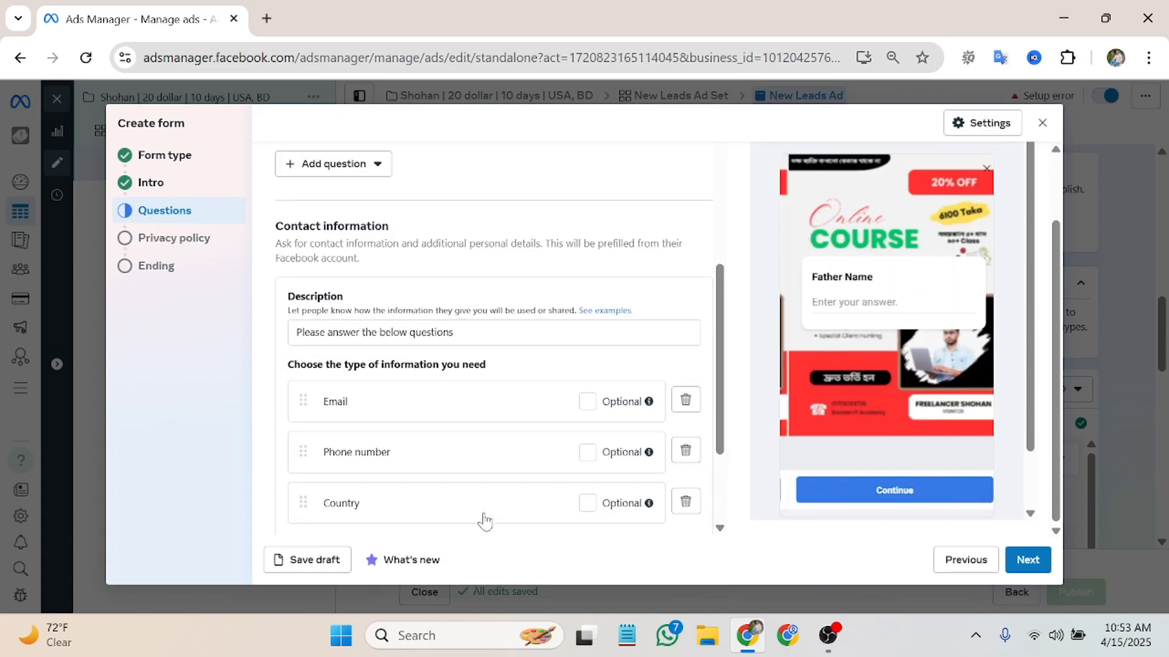
# Step: Add the demographic fields Date of birth and Gender to the requested contact information
pyautogui.scroll(-3, 336, 487)
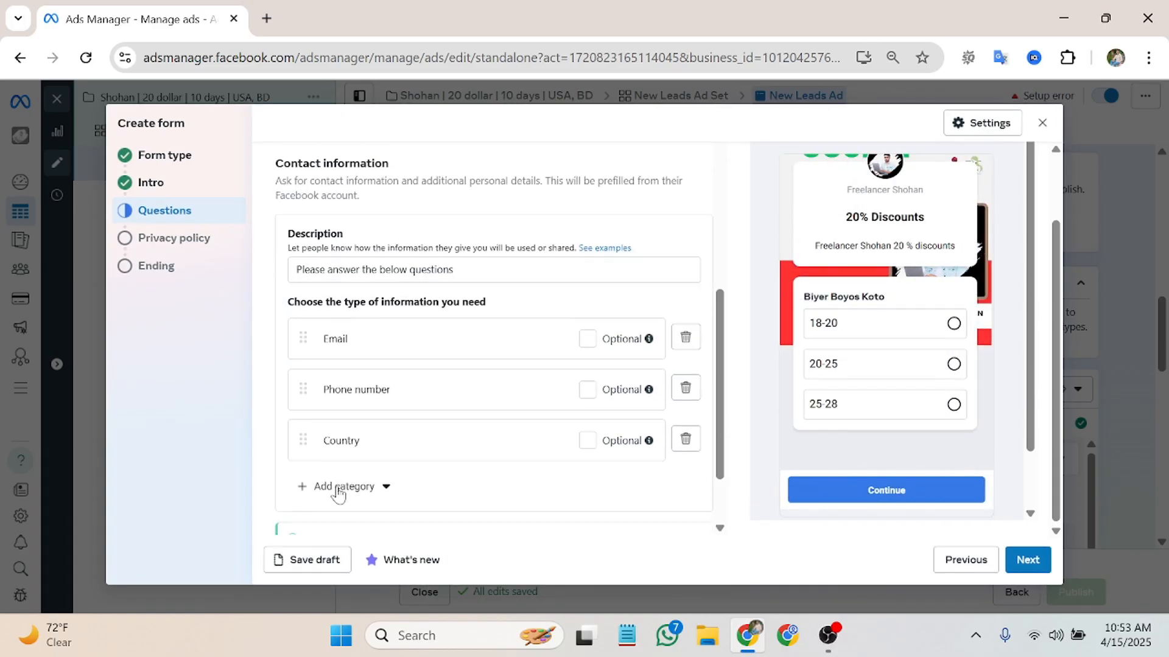
pyautogui.click(358, 396)
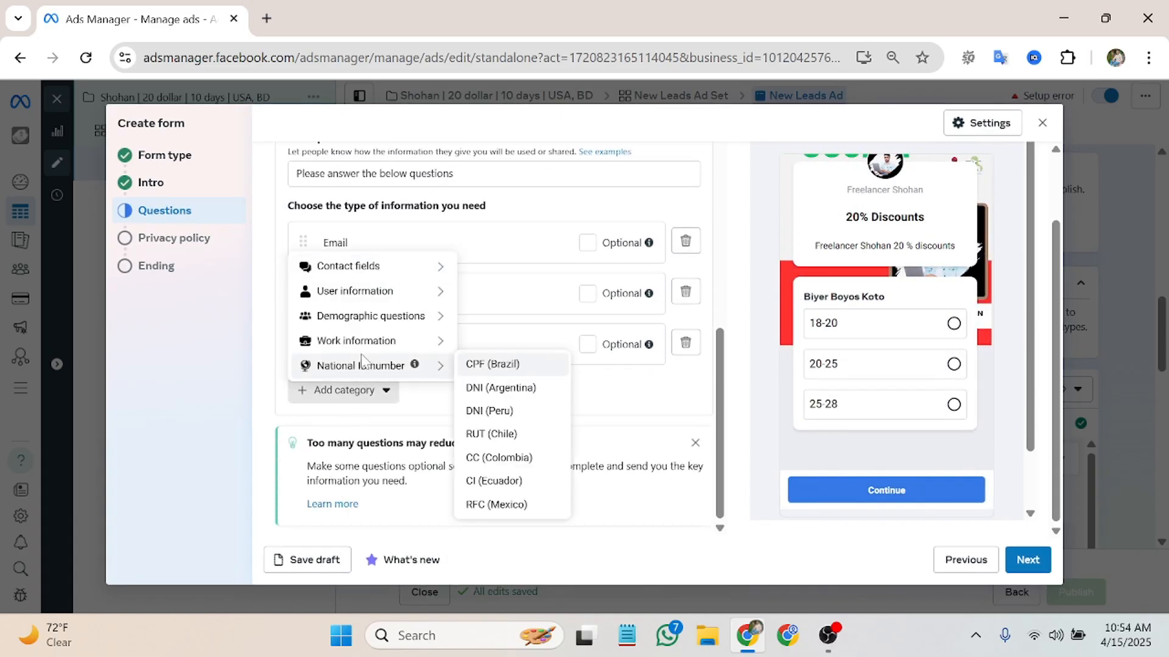
pyautogui.moveTo(363, 295)
pyautogui.moveTo(373, 315)
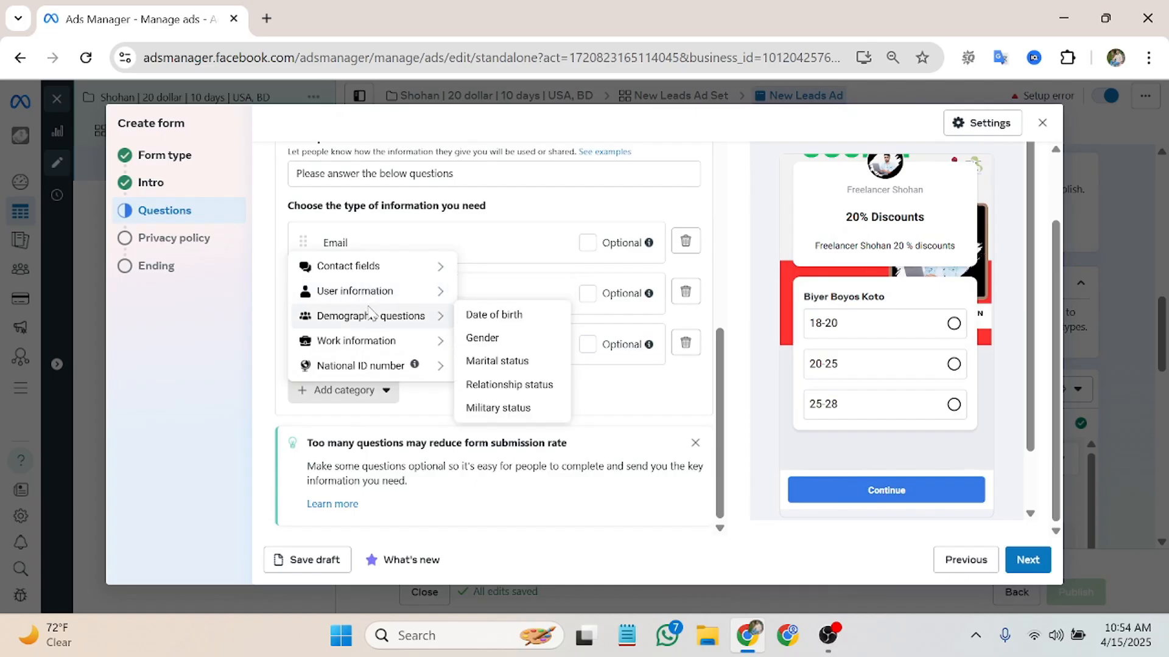
pyautogui.click(499, 319)
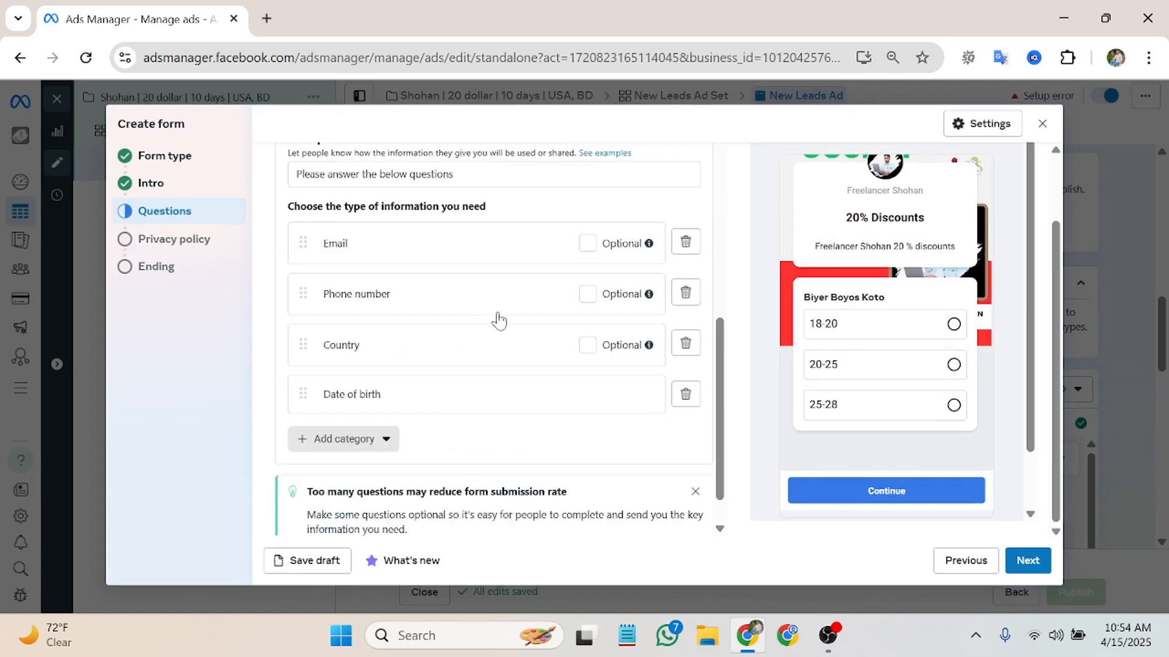
pyautogui.click(339, 442)
pyautogui.moveTo(365, 345)
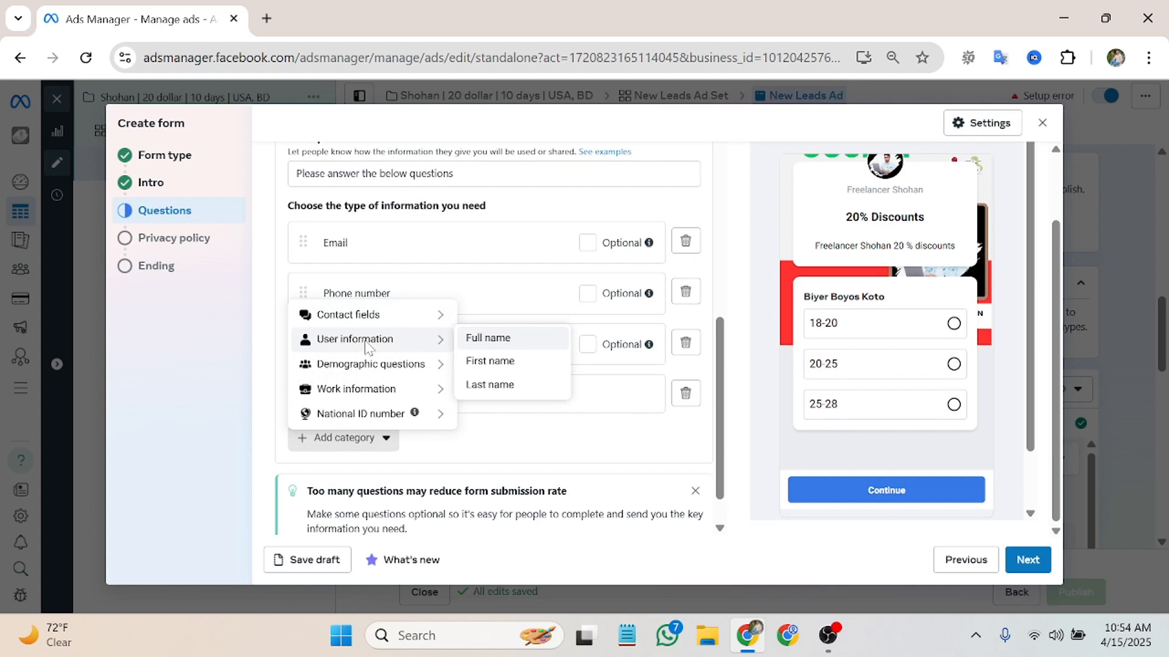
pyautogui.moveTo(420, 373)
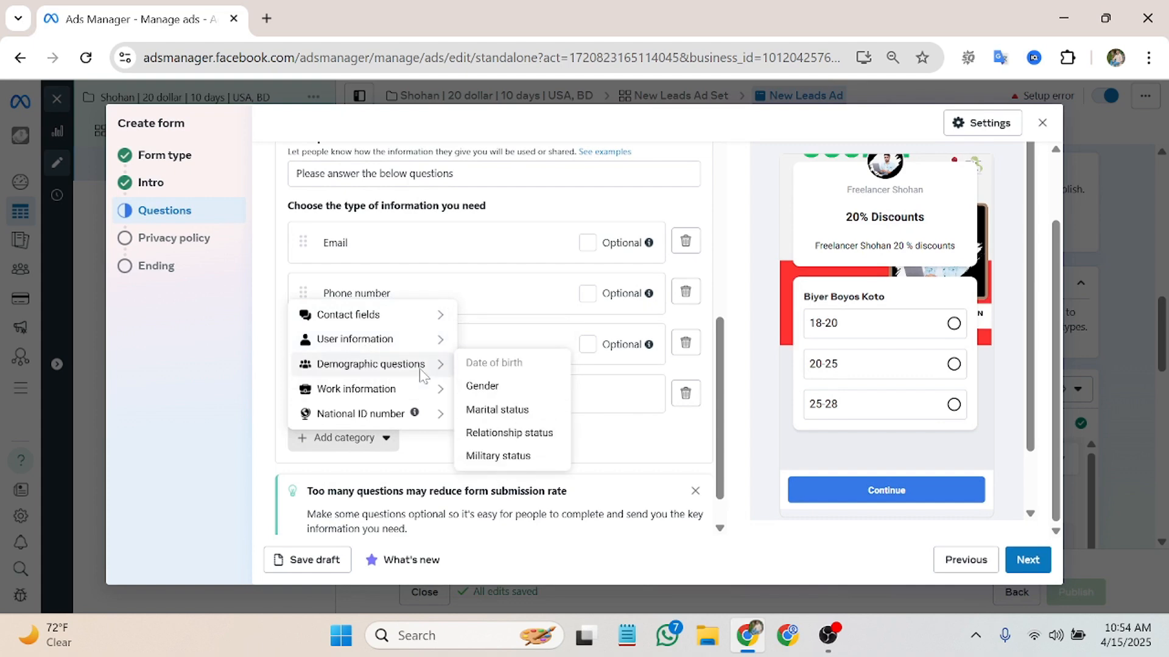
pyautogui.click(501, 387)
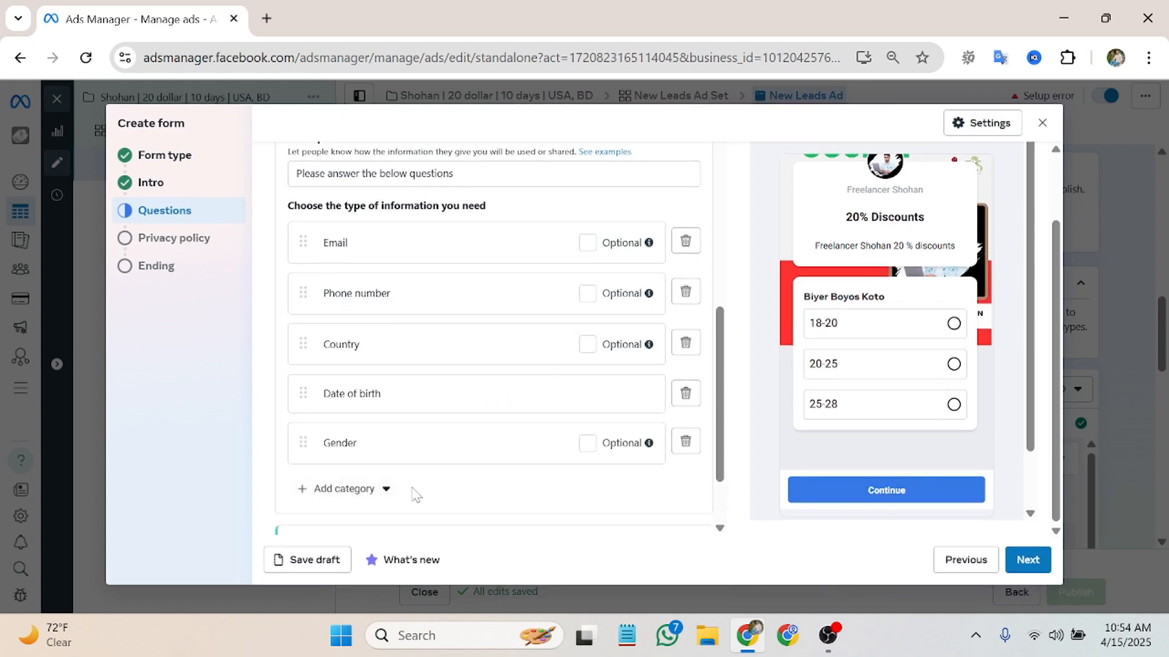
# Step: Add the demographic field Marital status and the work information field Job title to the requested contact information
pyautogui.click(339, 489)
pyautogui.moveTo(356, 423)
pyautogui.moveTo(351, 395)
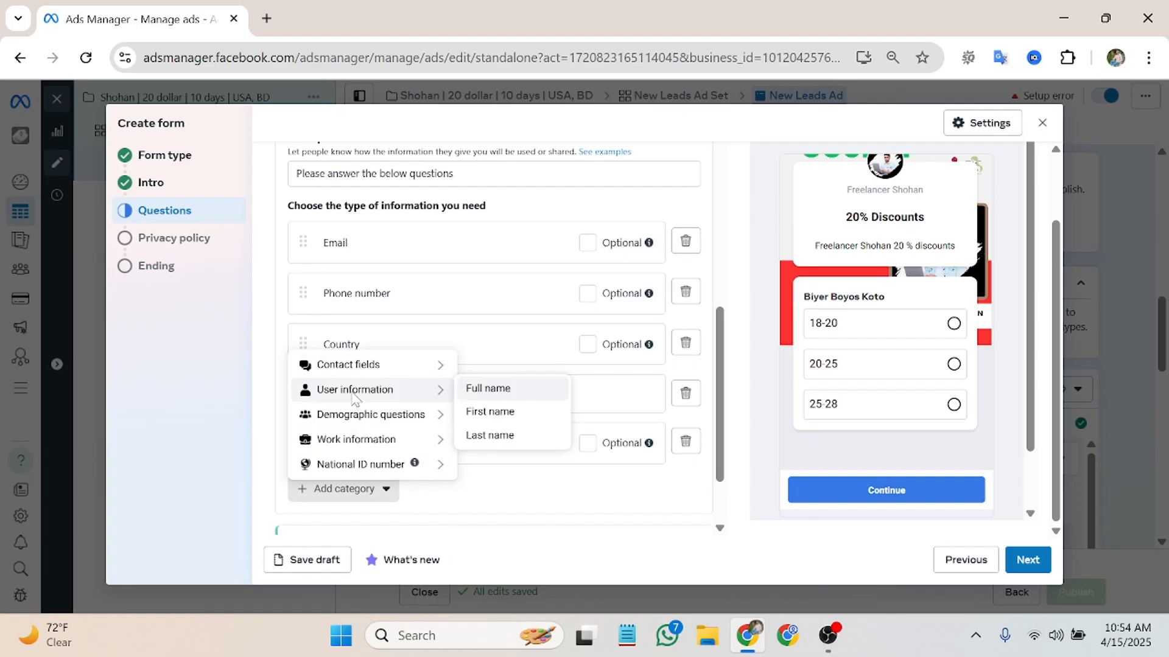
pyautogui.moveTo(450, 440)
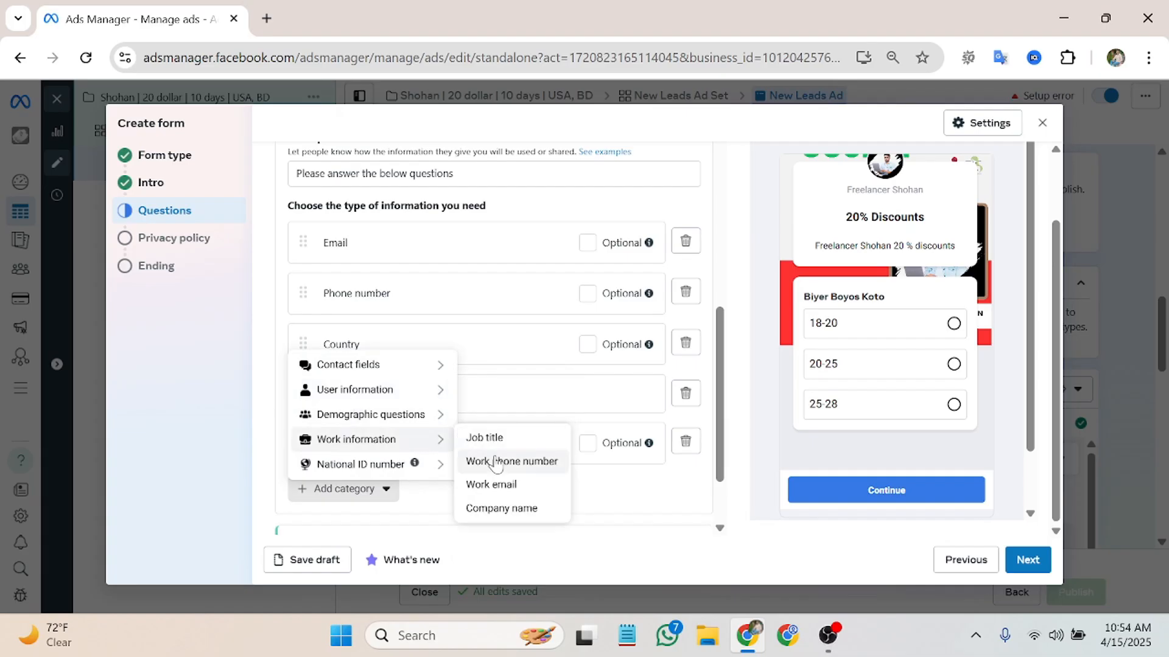
pyautogui.moveTo(420, 420)
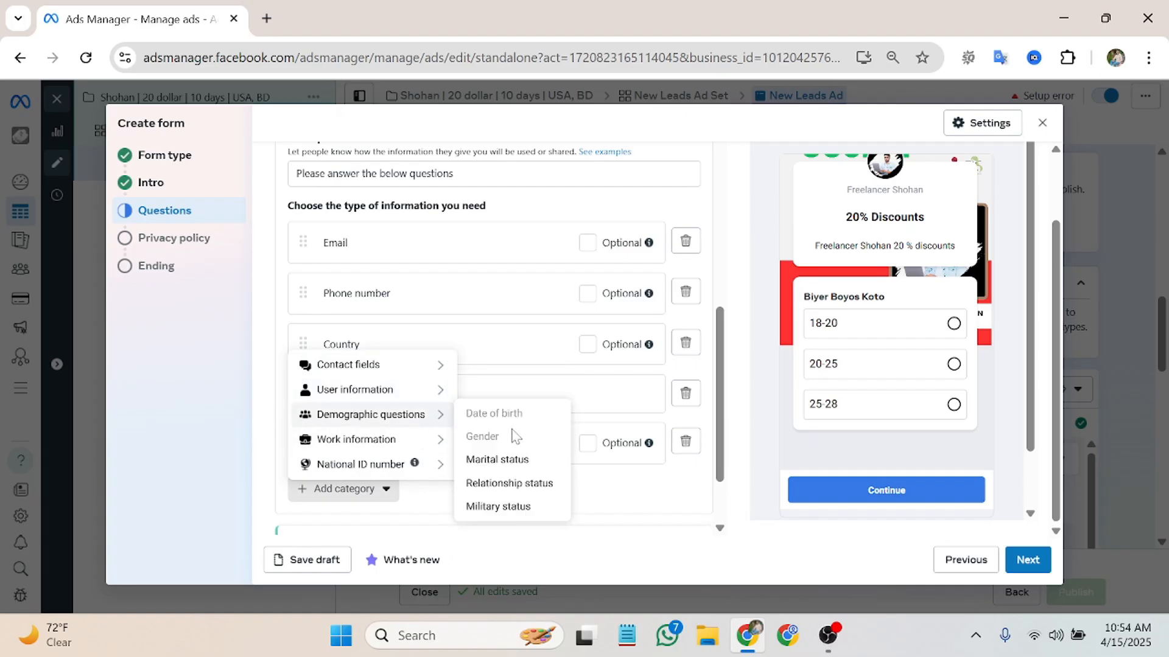
pyautogui.click(509, 461)
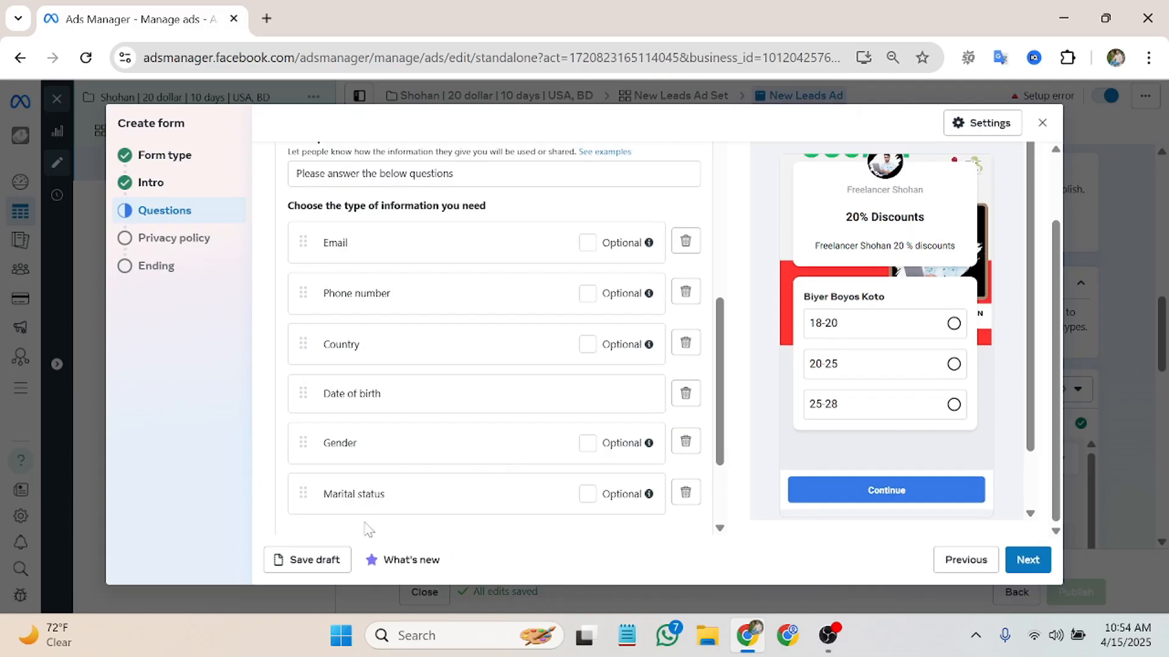
pyautogui.scroll(-2, 370, 529)
pyautogui.click(350, 451)
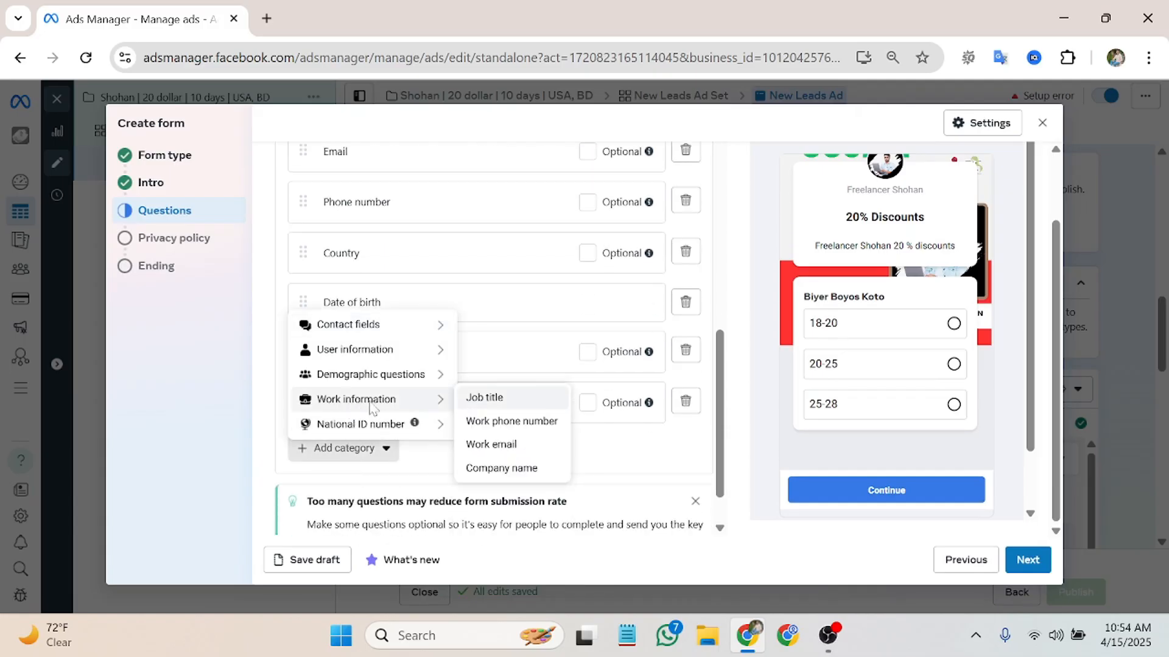
pyautogui.click(478, 398)
# Step: Review the remaining work information and national ID categories, and look over the form's custom questions and contact fields
pyautogui.click(360, 501)
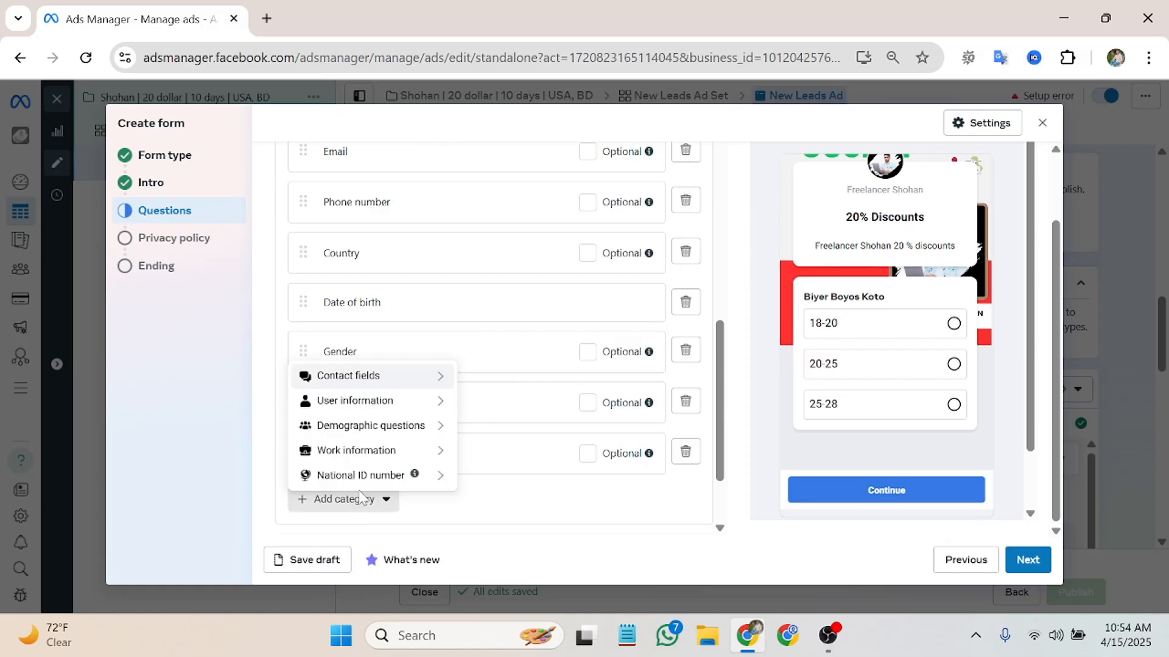
pyautogui.moveTo(363, 461)
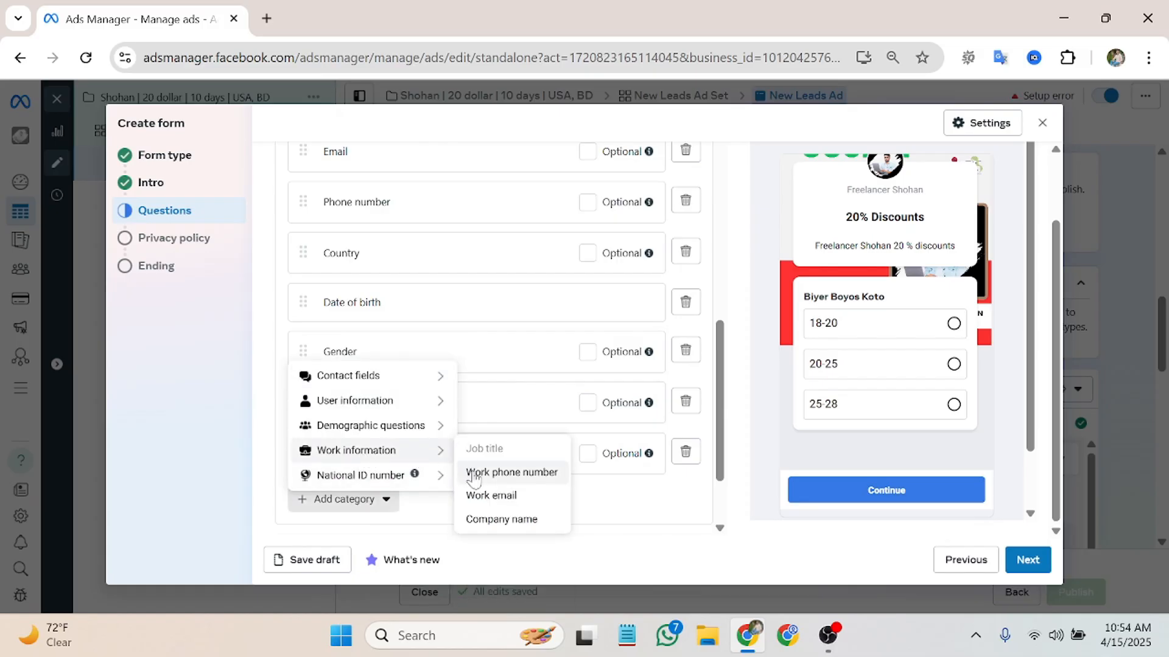
pyautogui.moveTo(407, 478)
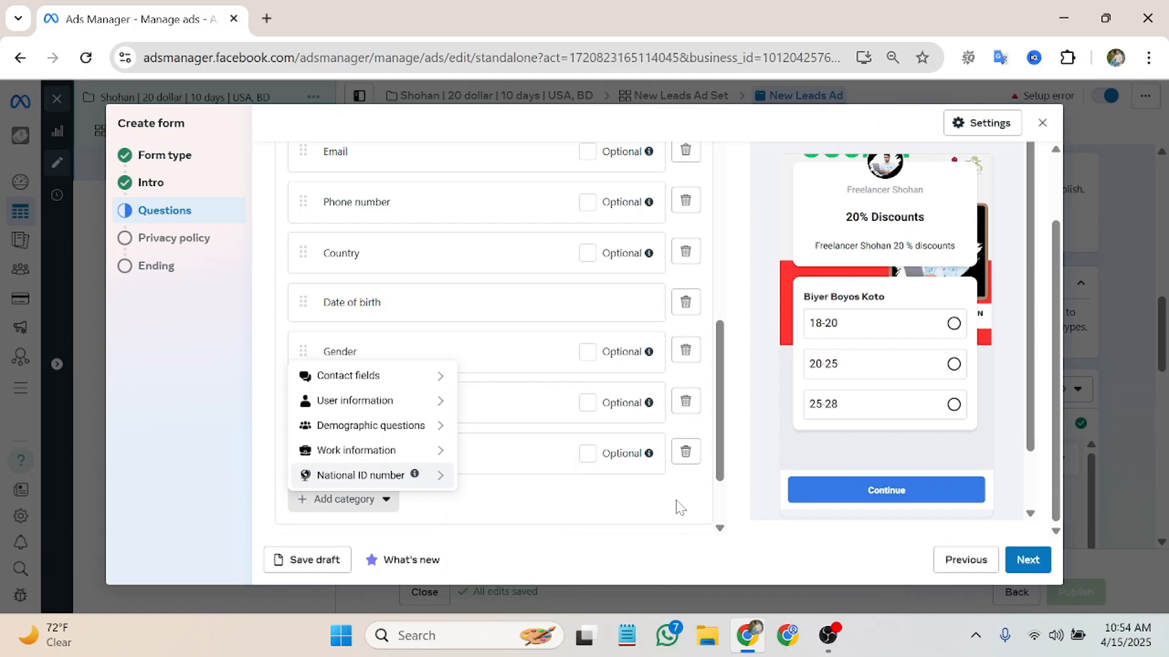
pyautogui.scroll(-2, 605, 495)
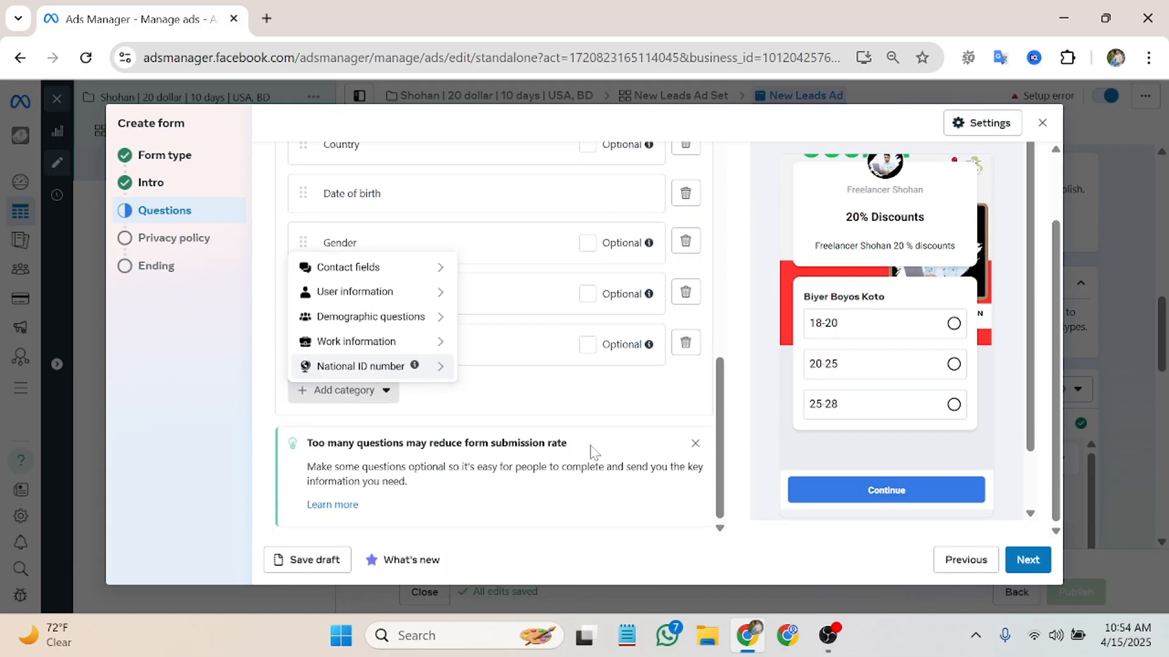
pyautogui.scroll(10, 566, 460)
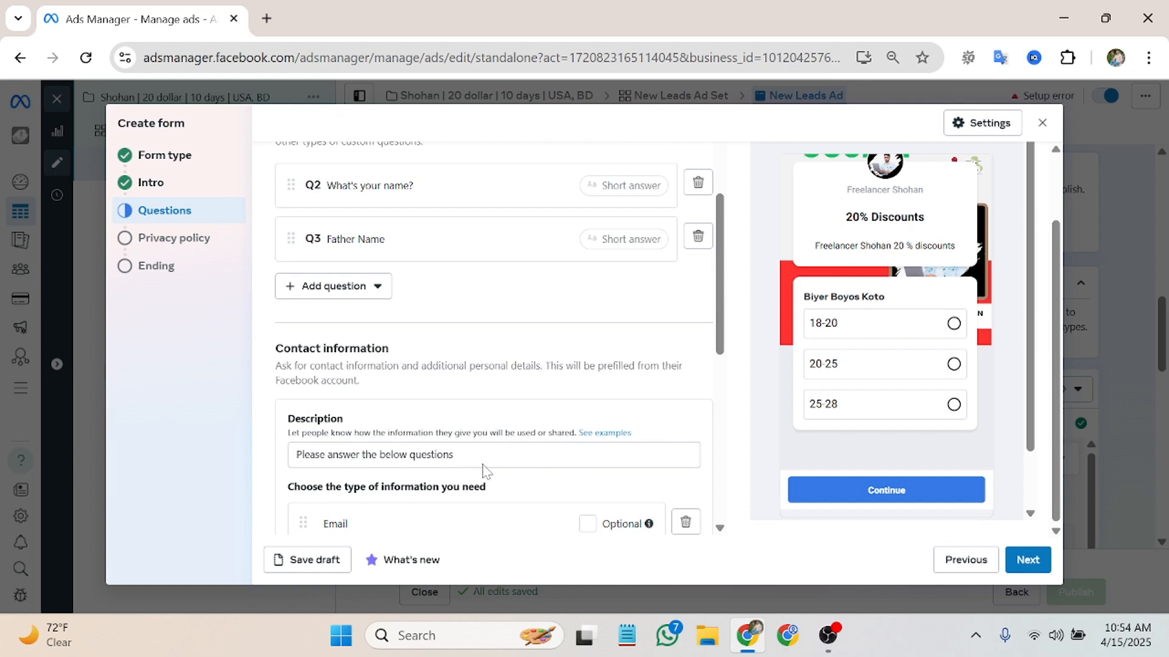
pyautogui.scroll(6, 450, 469)
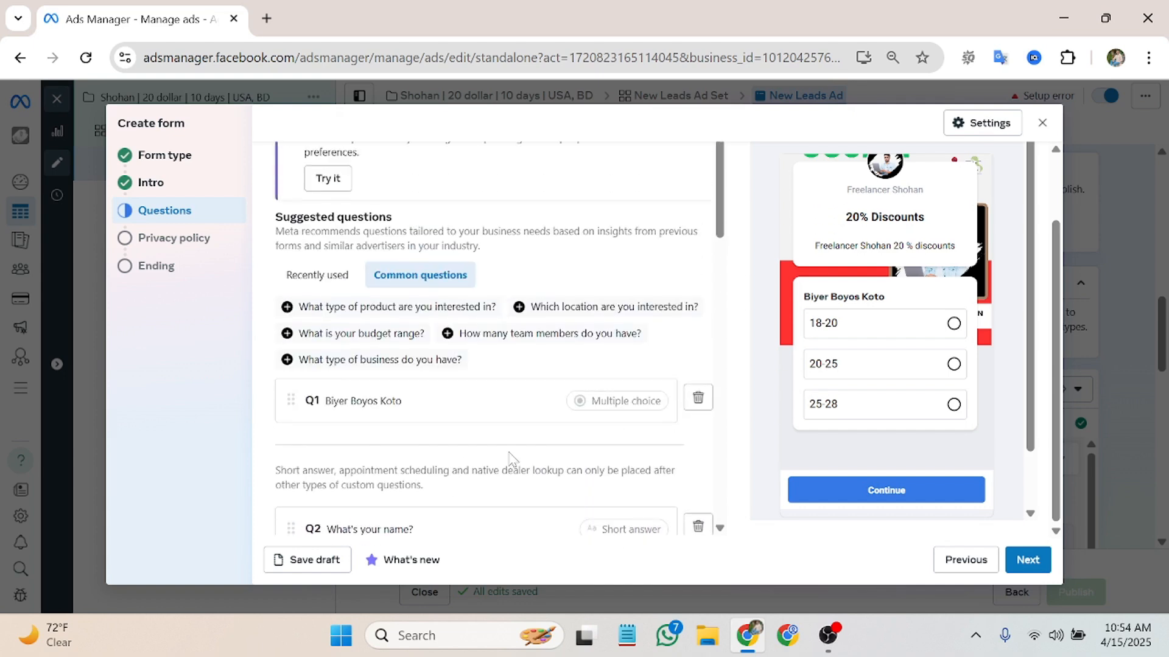
pyautogui.scroll(-10, 553, 376)
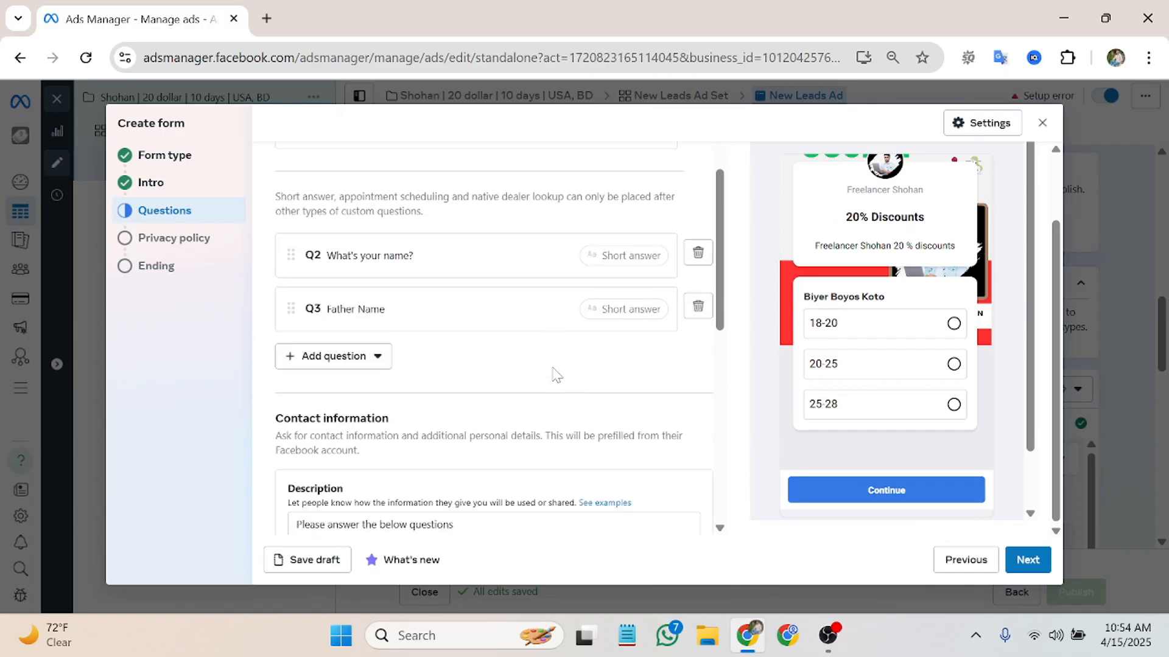
pyautogui.scroll(-2, 639, 397)
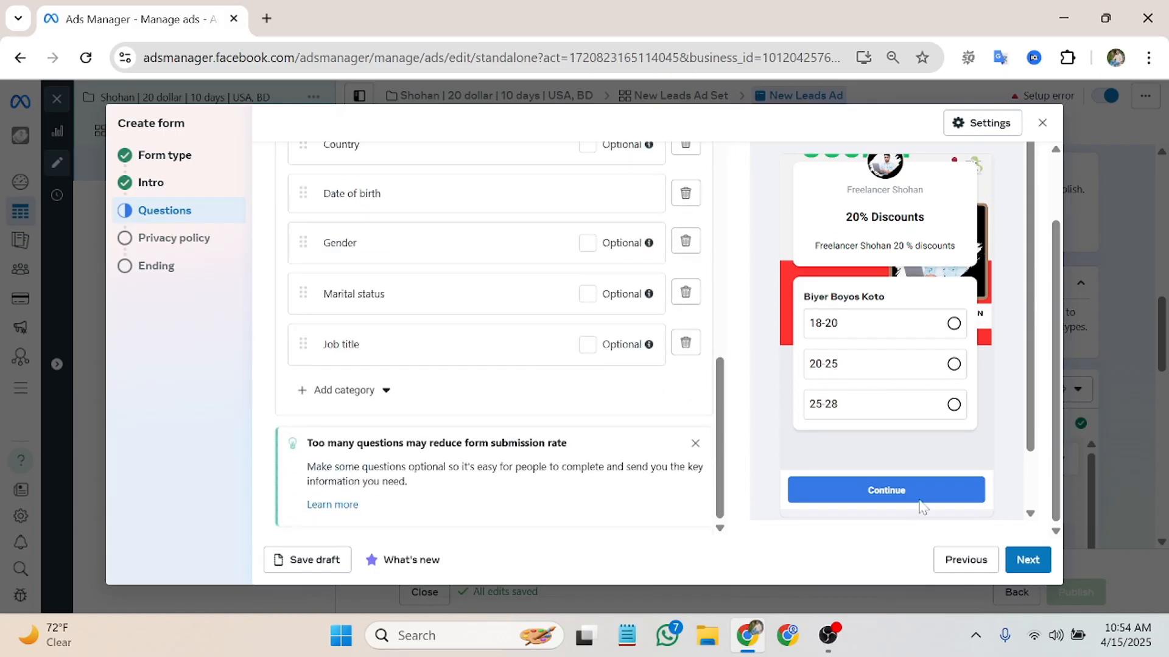
pyautogui.click(1026, 562)
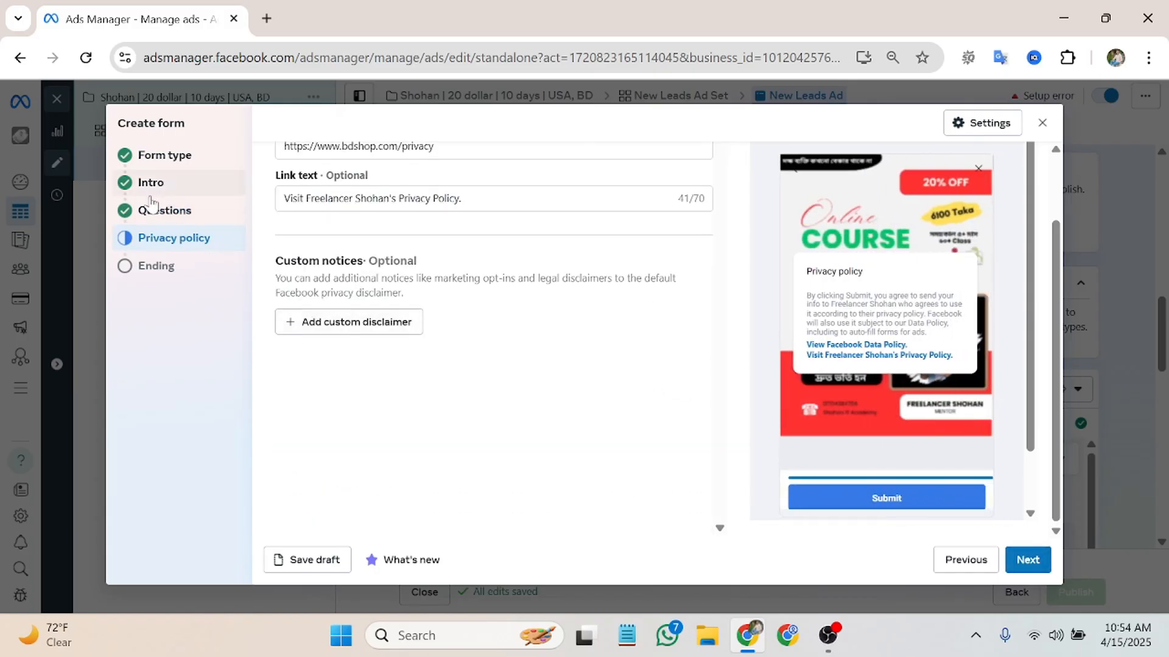
pyautogui.click(202, 240)
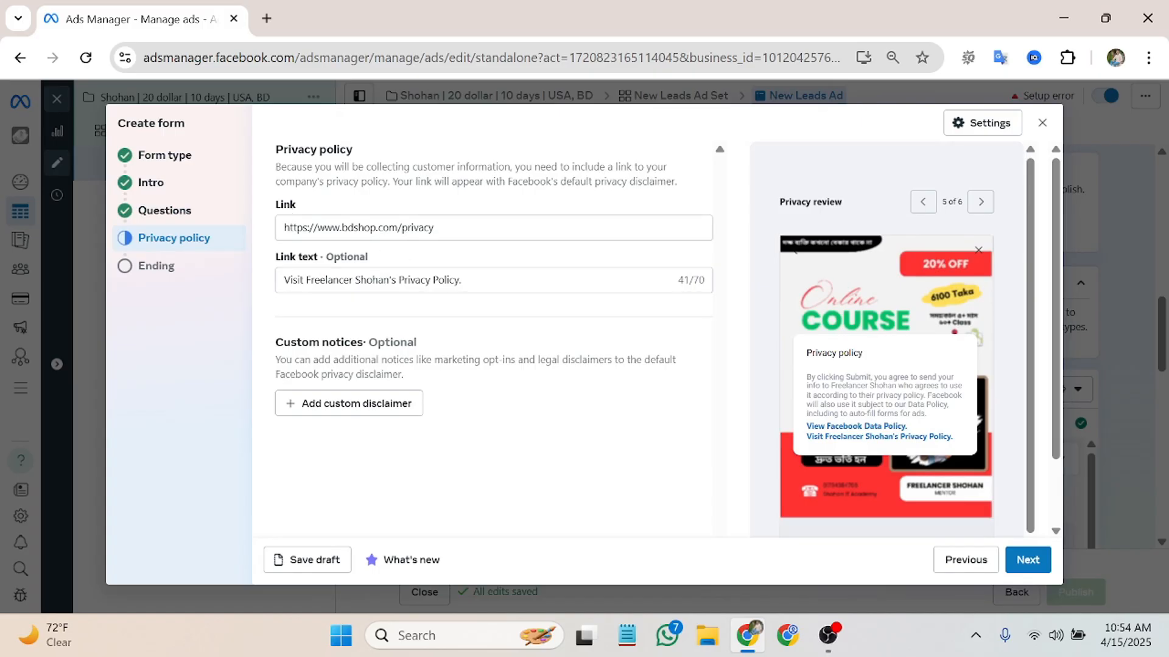
pyautogui.click(454, 228)
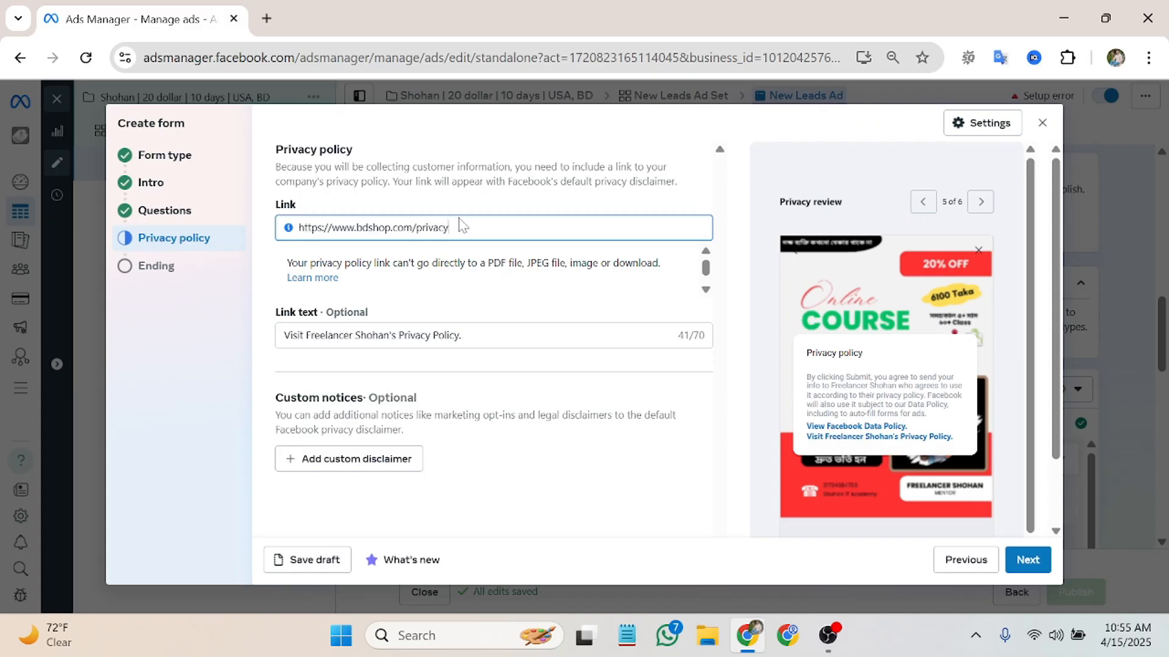
pyautogui.moveTo(448, 227); pyautogui.dragTo(298, 234)
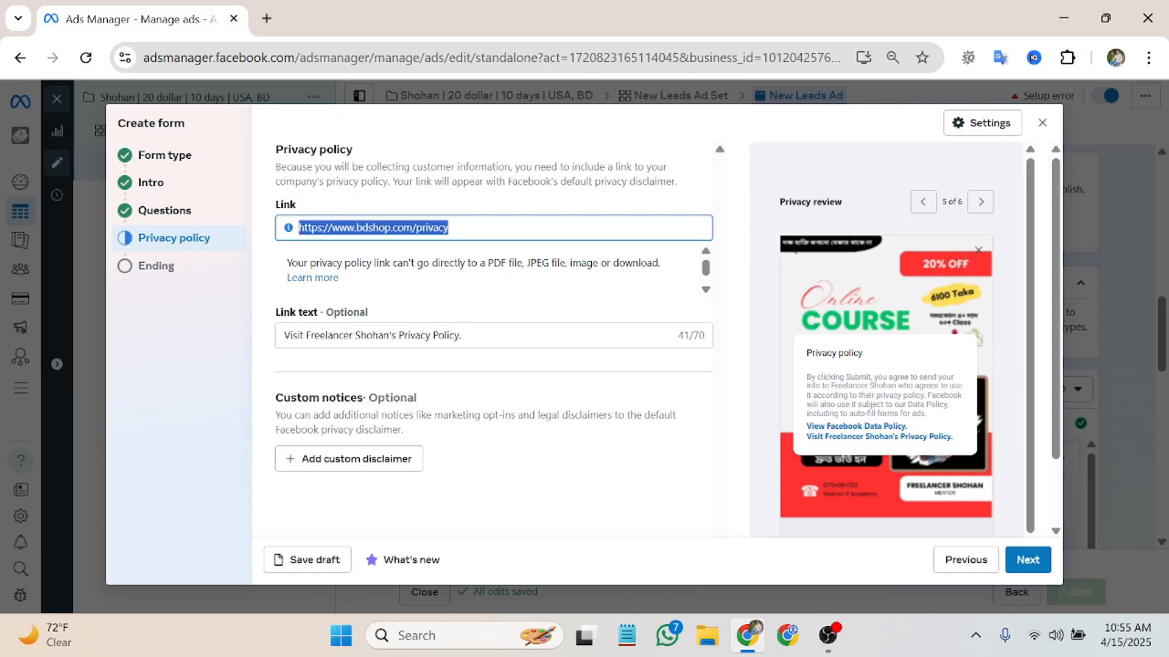
pyautogui.rightClick(395, 228)
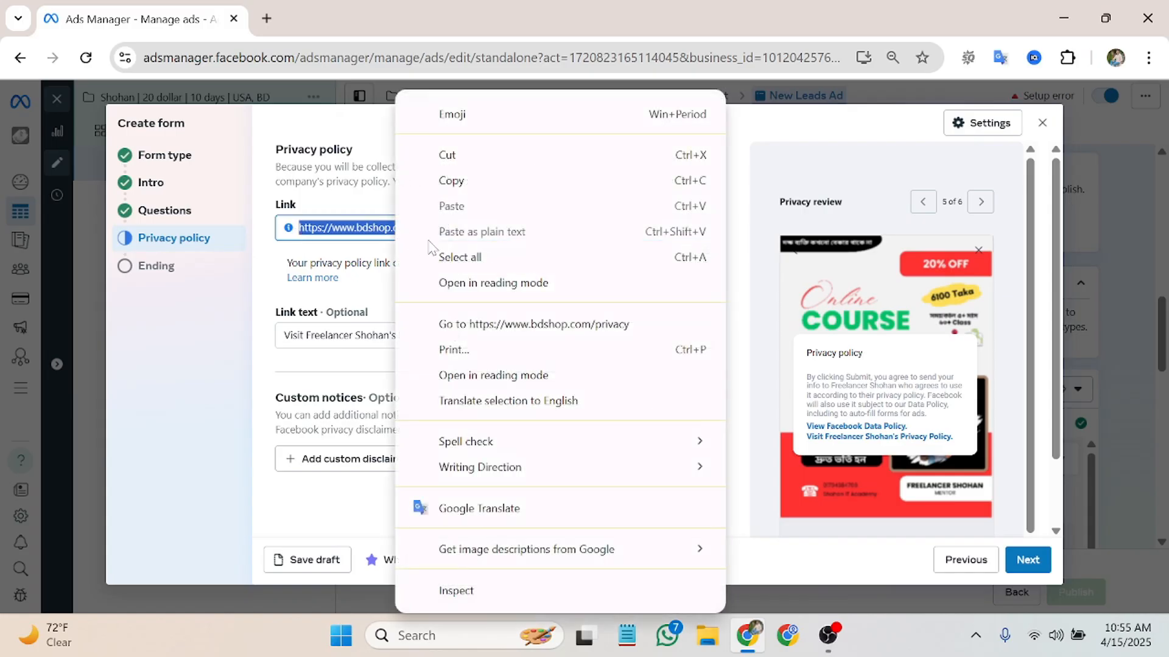
pyautogui.click(452, 186)
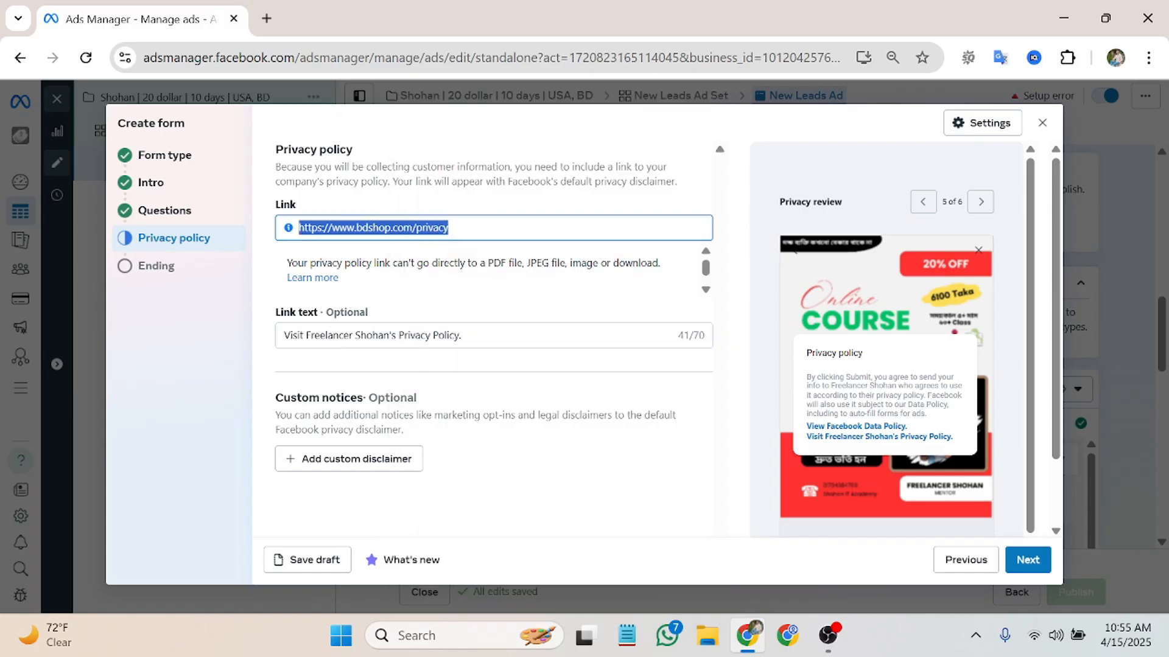
pyautogui.rightClick(412, 228)
pyautogui.click(456, 180)
pyautogui.click(469, 221)
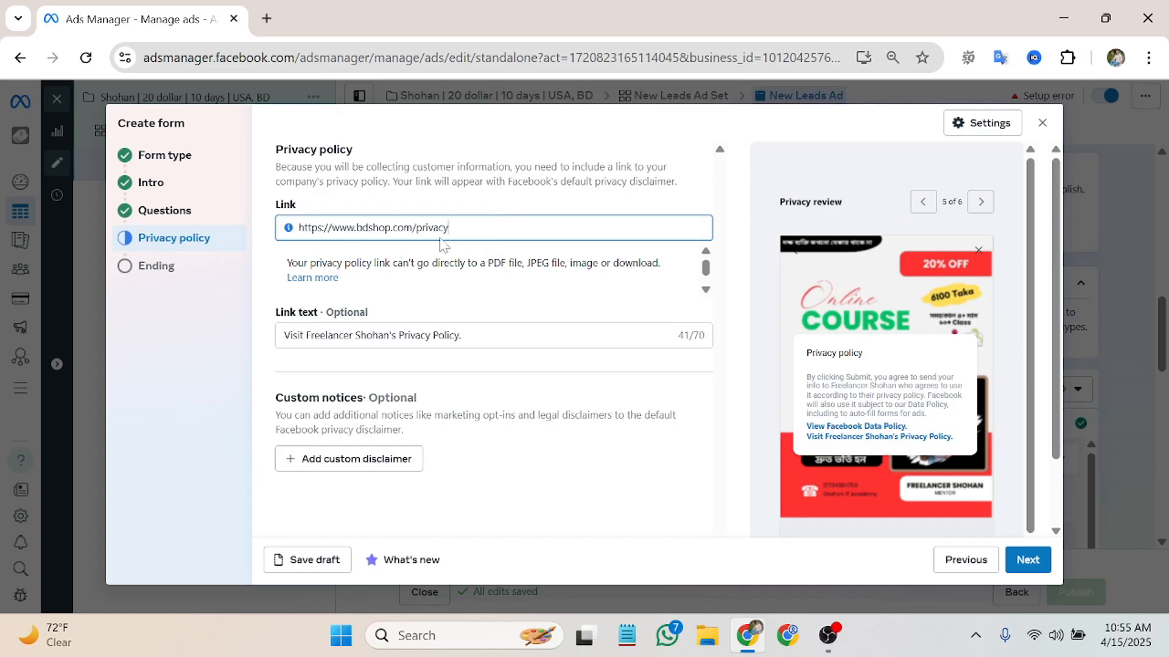
pyautogui.scroll(-2, 444, 271)
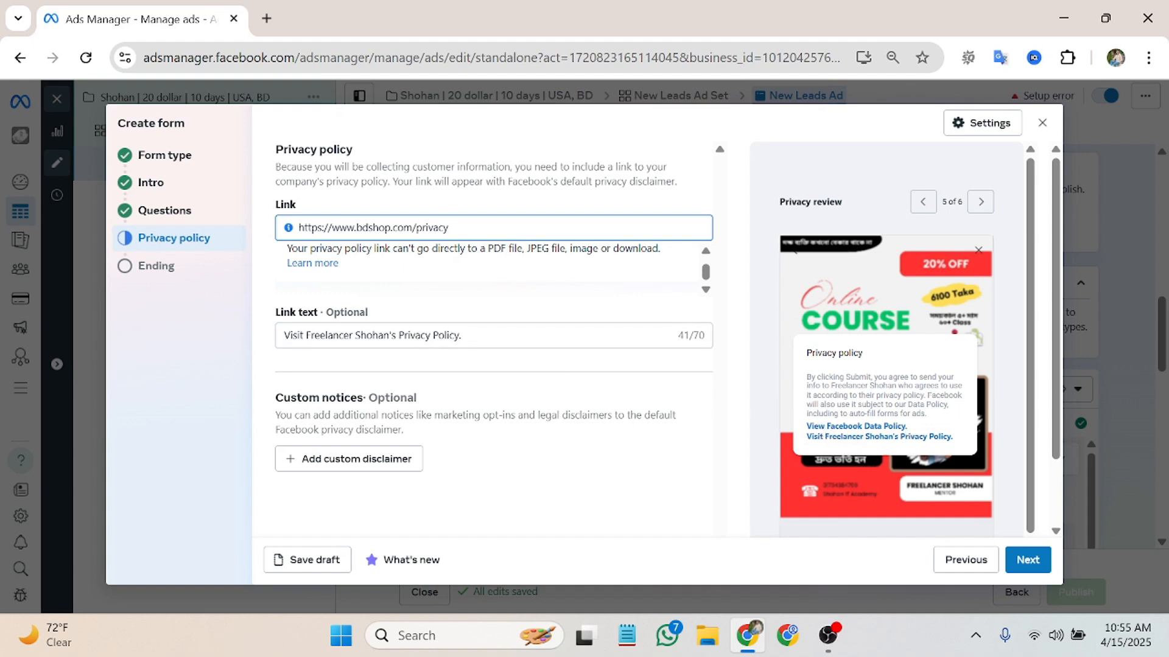
# Step: Replace the privacy policy's link text with the business page's name in lowercase
pyautogui.press('Tab')
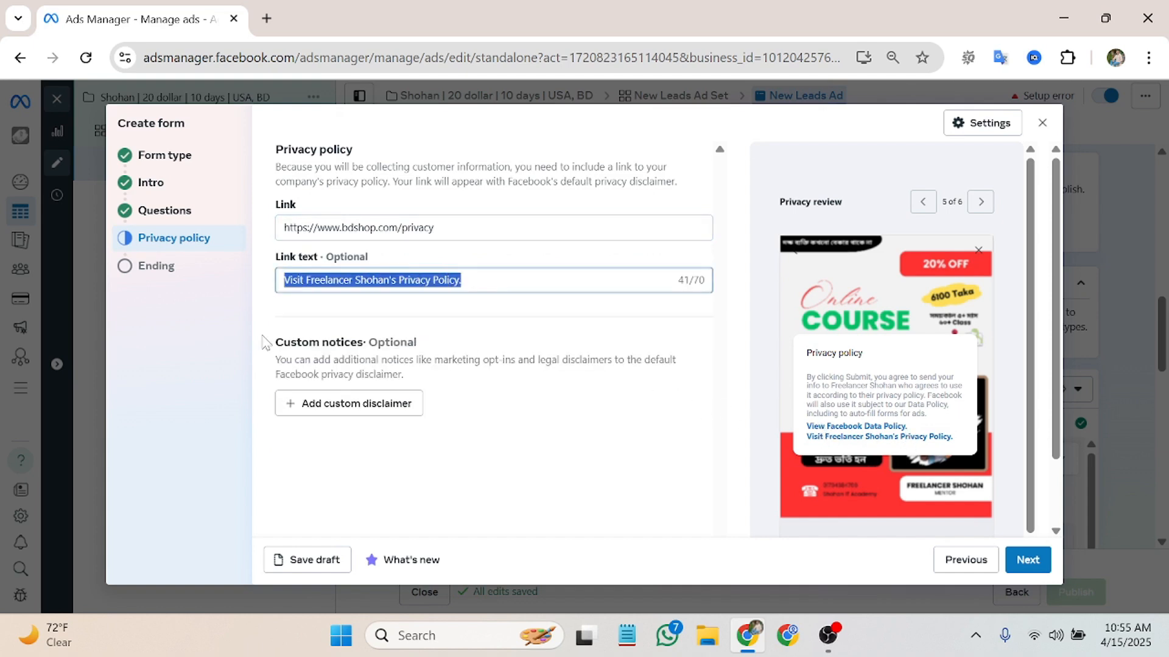
pyautogui.press('BackSpace')
pyautogui.write('fr')
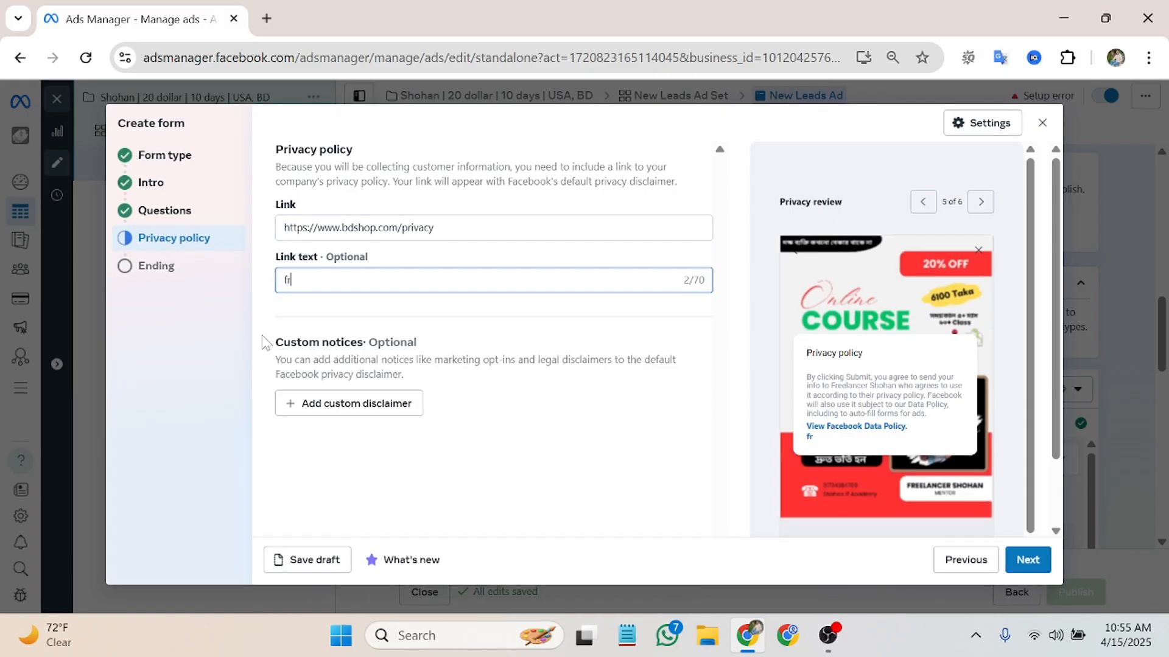
pyautogui.write('eelancer shohan')
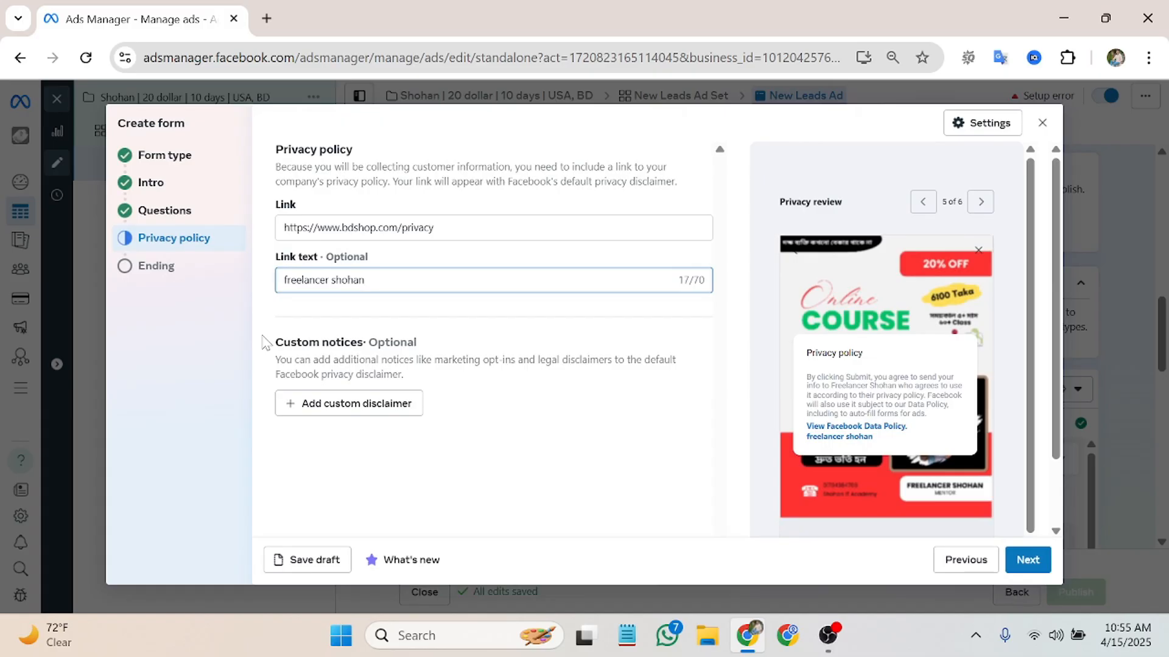
pyautogui.scroll(-2, 493, 335)
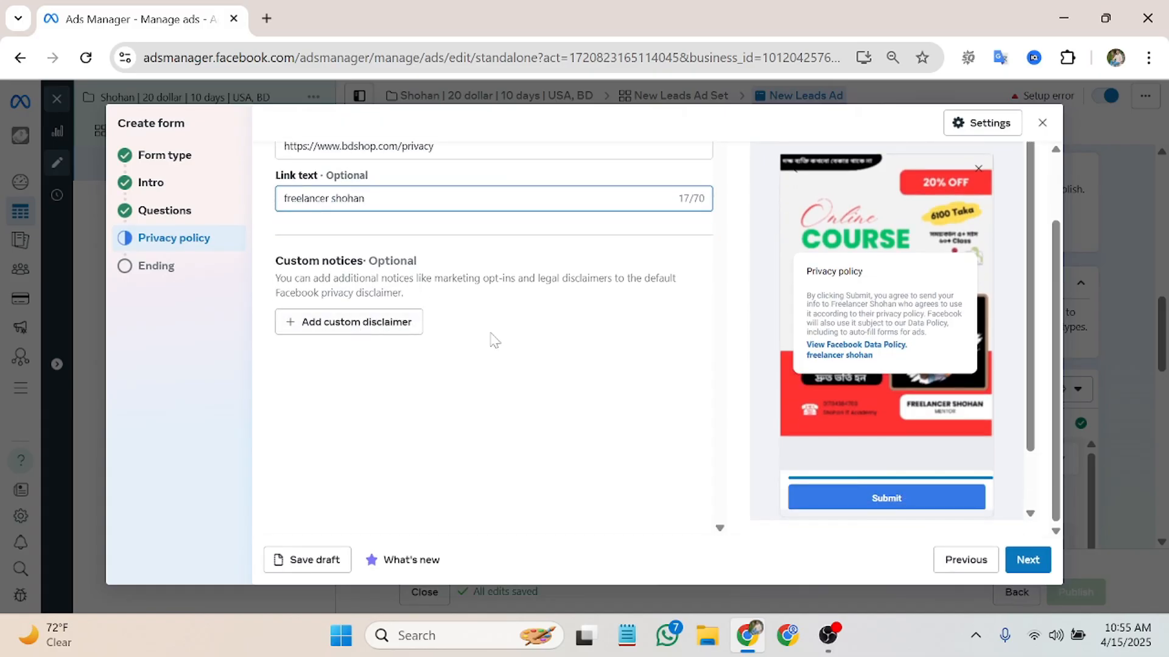
# Step: Continue to the form's ending section and set the headline of the message for leads to "Thank You"
pyautogui.click(1026, 572)
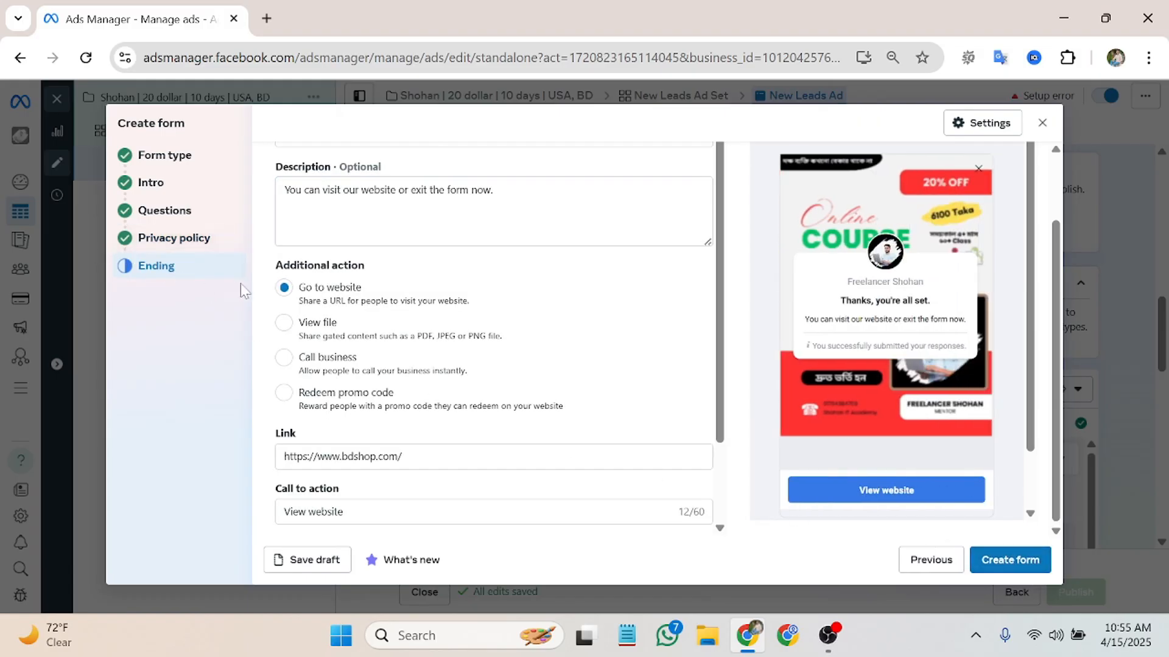
pyautogui.scroll(2, 435, 231)
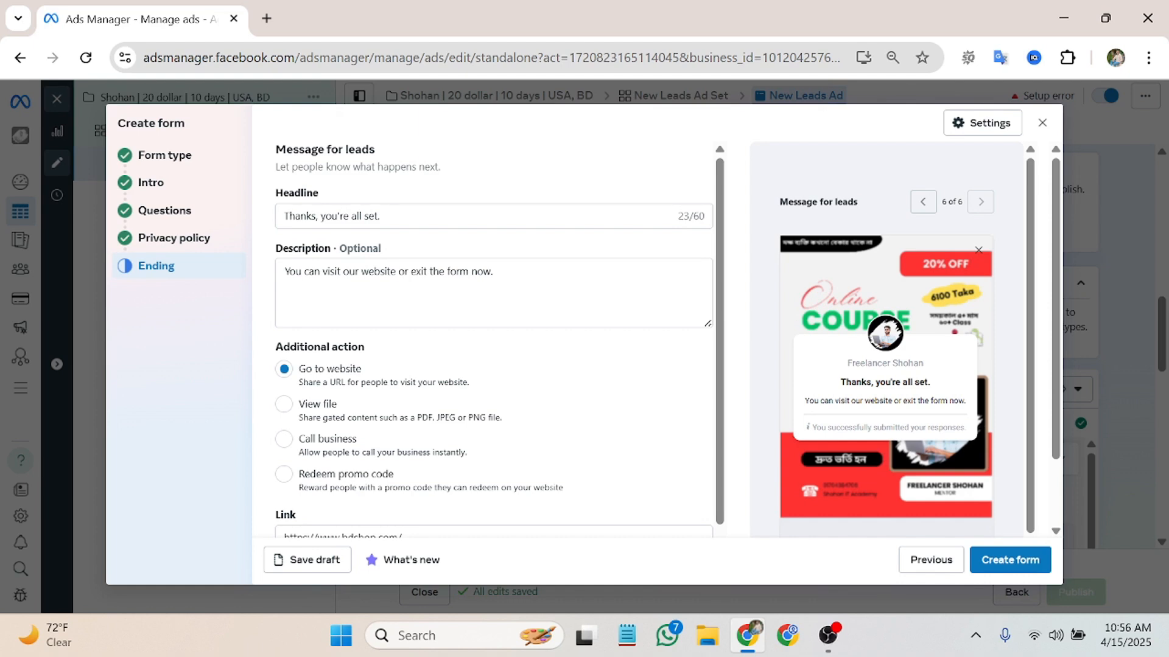
pyautogui.click(381, 216)
pyautogui.press('BackSpace')
pyautogui.press('BackSpace')
pyautogui.press('BackSpace')
pyautogui.press('BackSpace')
pyautogui.press('BackSpace')
pyautogui.press('BackSpace')
pyautogui.press('BackSpace')
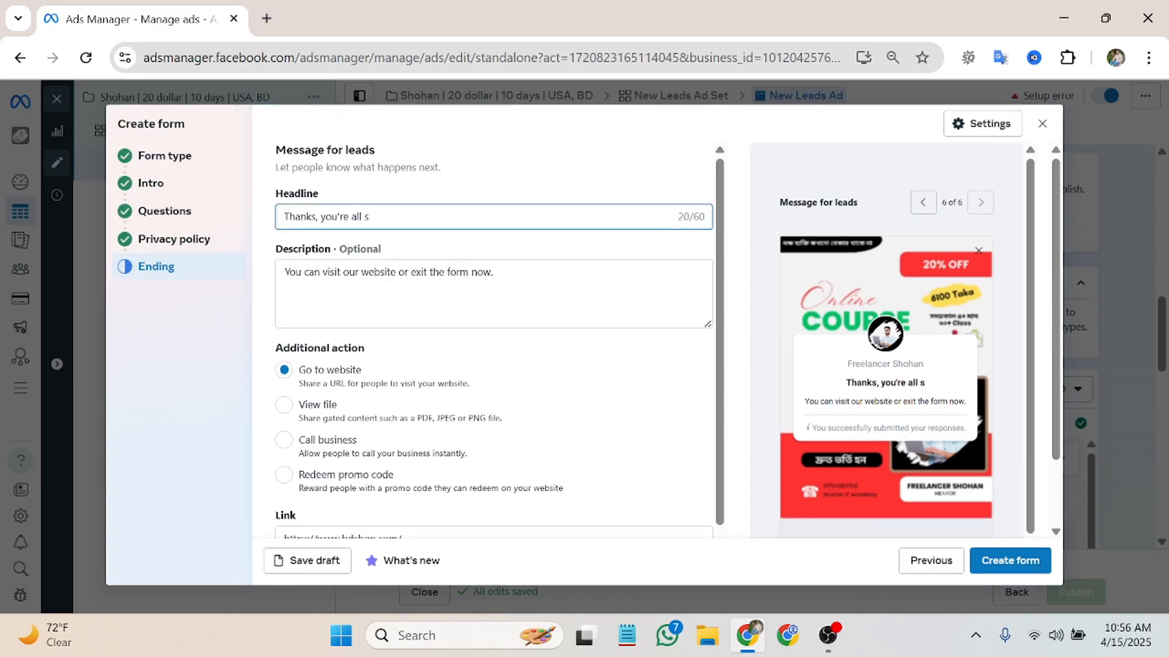
pyautogui.press('BackSpace')
pyautogui.press('BackSpace')
pyautogui.press('BackSpace')
pyautogui.press('BackSpace')
pyautogui.press('BackSpace')
pyautogui.press('BackSpace')
pyautogui.press('BackSpace')
pyautogui.press('BackSpace')
pyautogui.press('BackSpace')
pyautogui.press('BackSpace')
pyautogui.press('BackSpace')
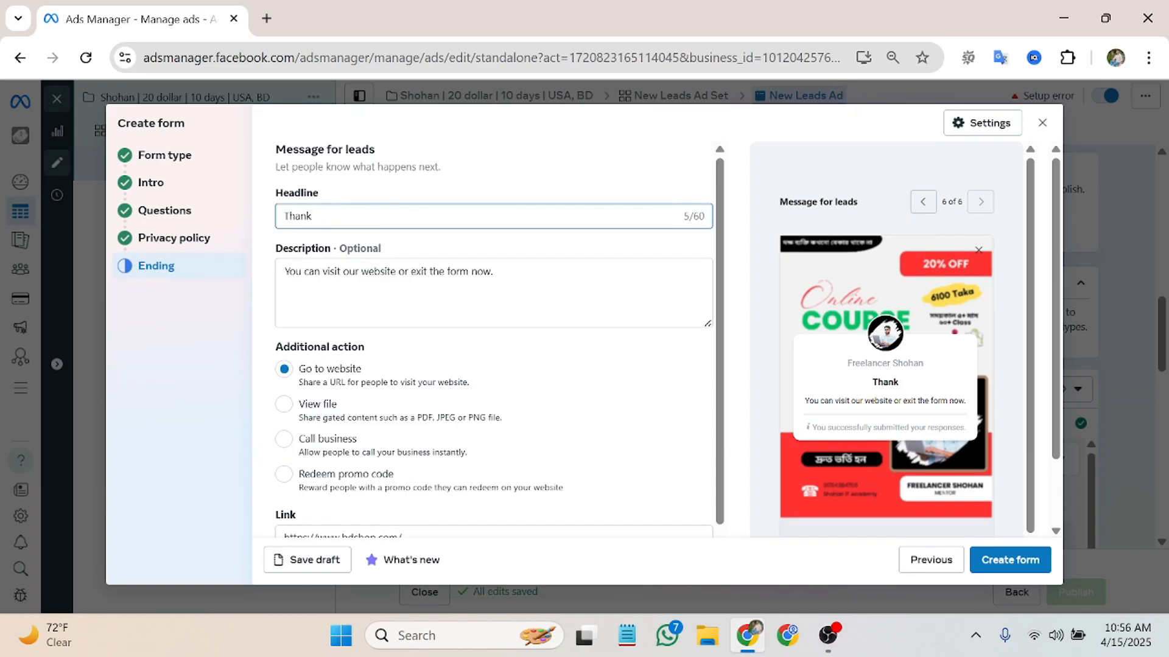
pyautogui.write('You')
# Step: Review the ending message's description, additional action, website link and call to action, as well as the Messenger option
pyautogui.click(348, 273)
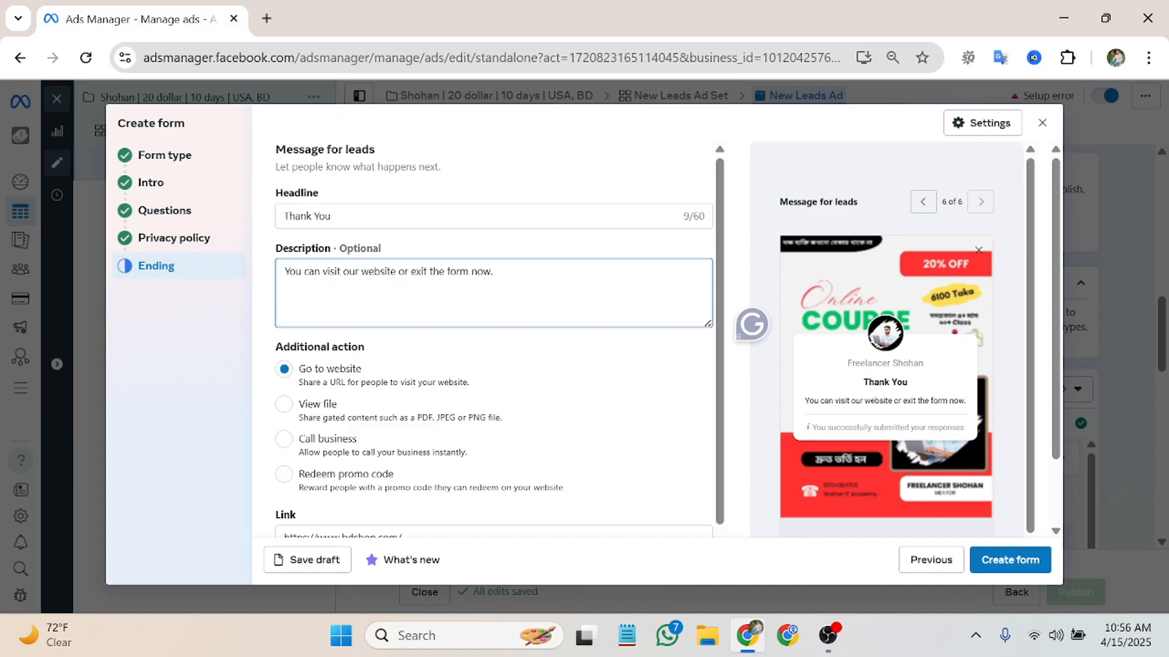
pyautogui.scroll(-2, 352, 342)
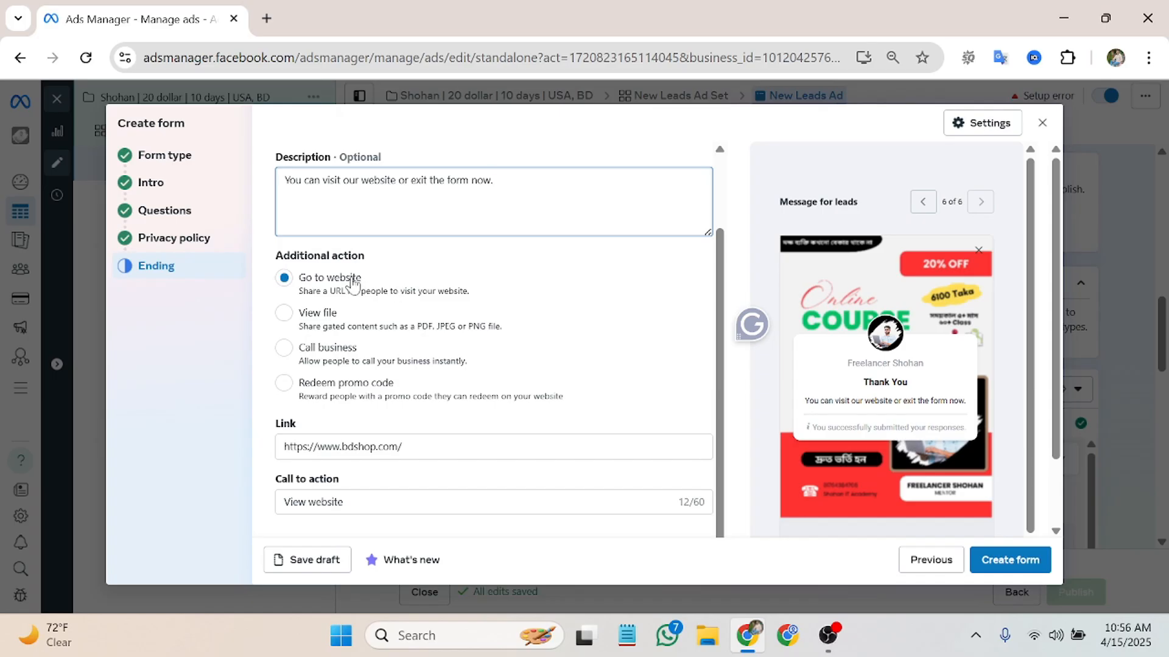
pyautogui.scroll(-2, 366, 305)
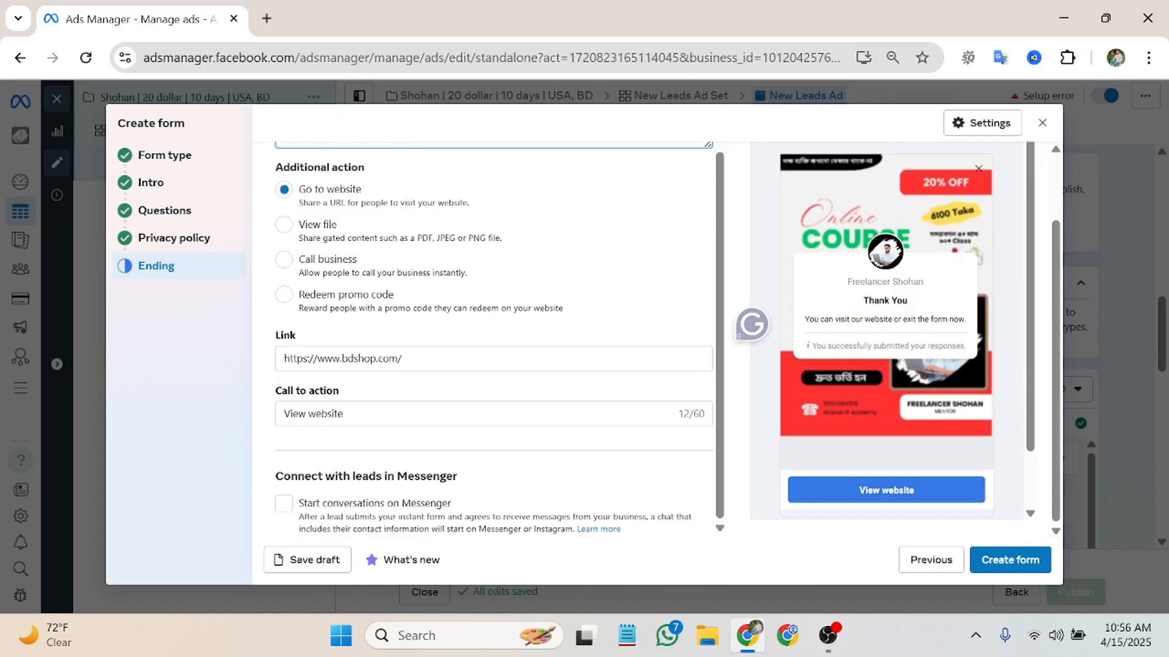
pyautogui.click(415, 359)
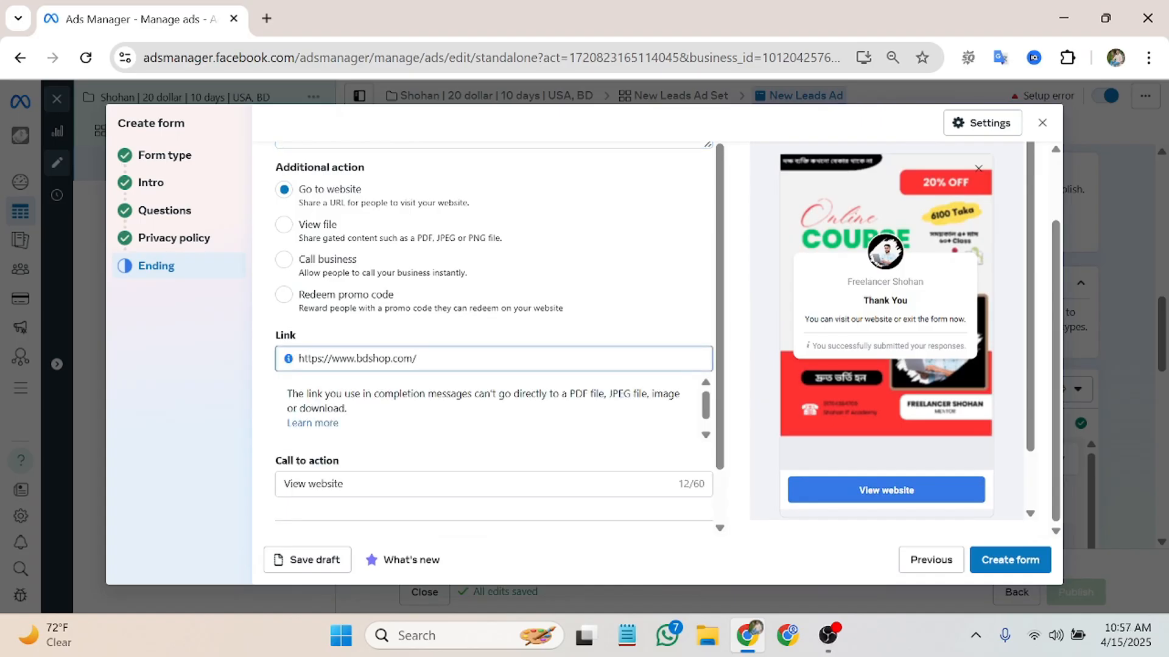
pyautogui.scroll(-1, 493, 338)
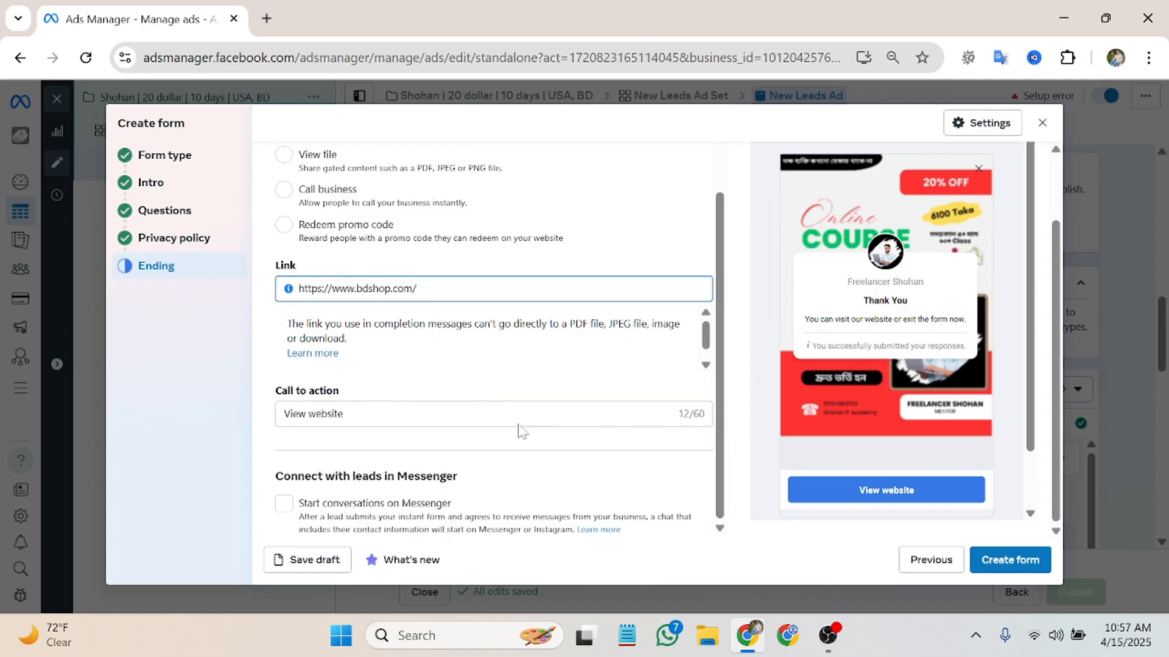
pyautogui.click(344, 414)
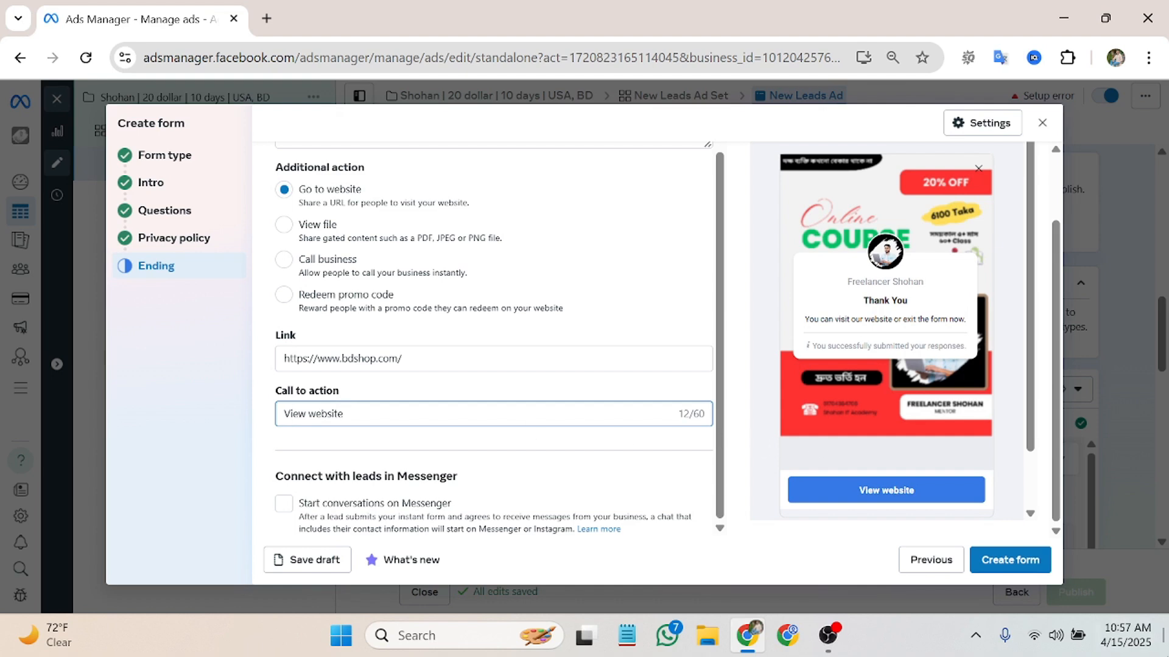
# Step: Create the instant form with its completed ending section
pyautogui.click(1011, 561)
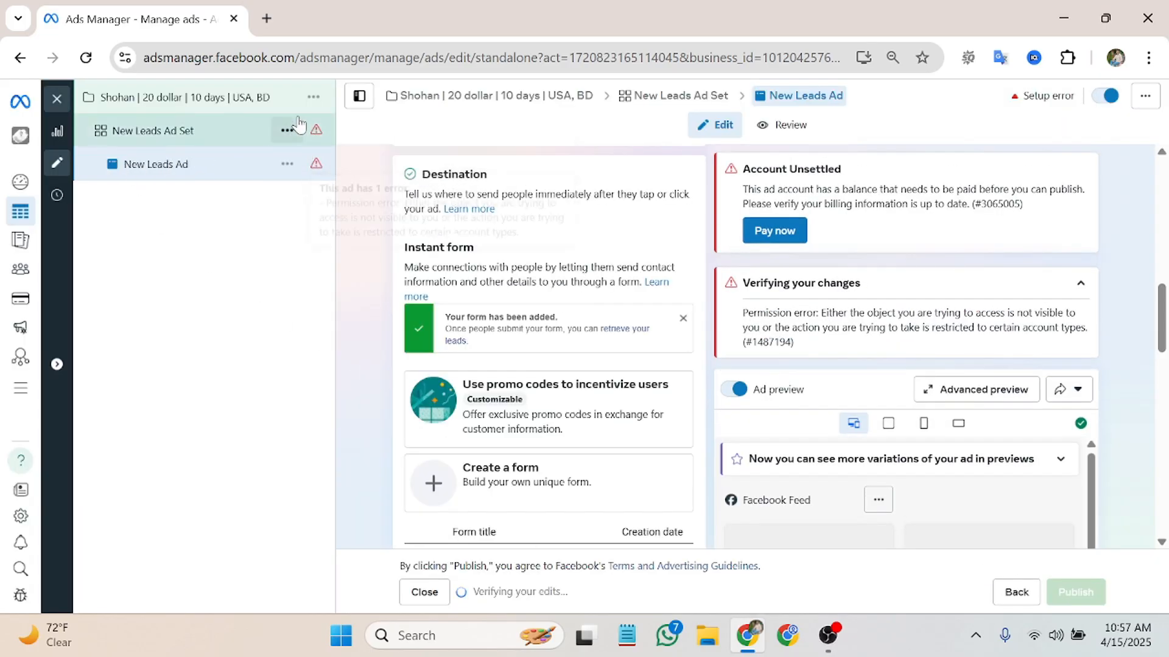
# Step: Review the New Leads Ad Set's performance goal, schedule, audience, languages, placements and brand safety settings
pyautogui.click(311, 131)
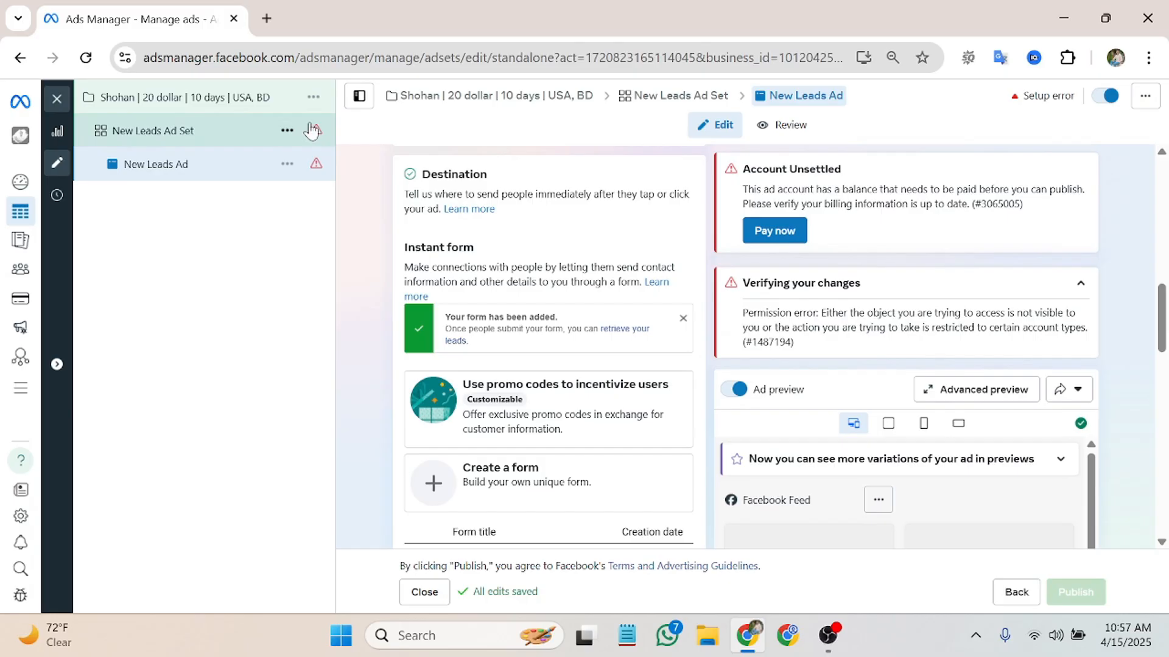
pyautogui.scroll(-8, 481, 361)
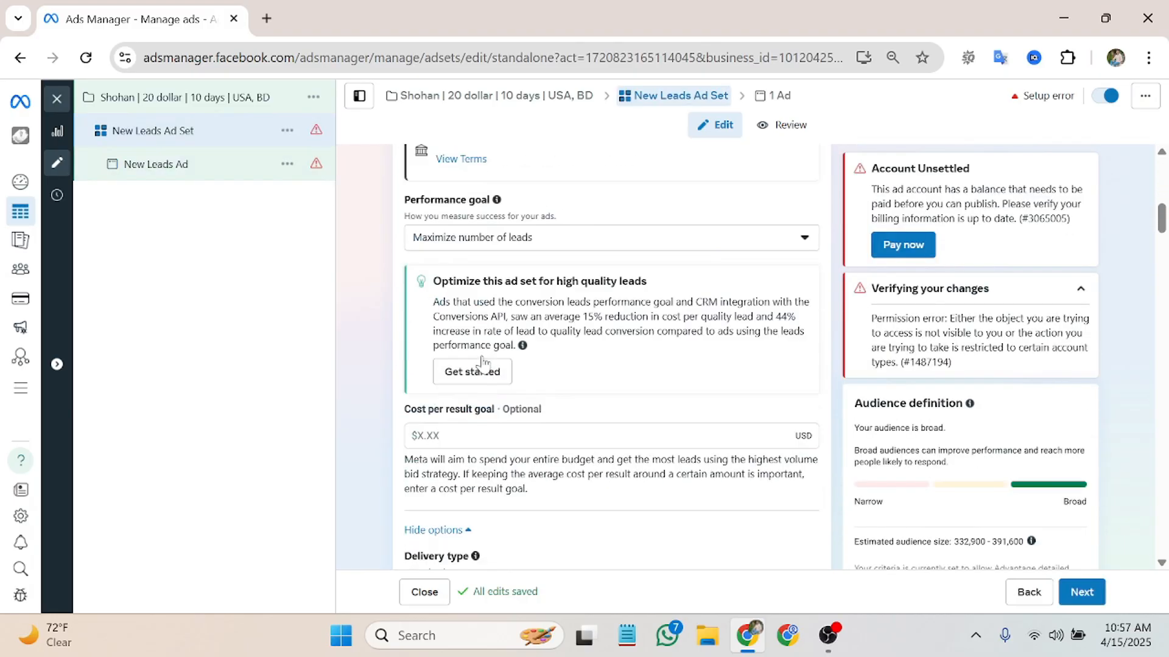
pyautogui.scroll(-20, 480, 361)
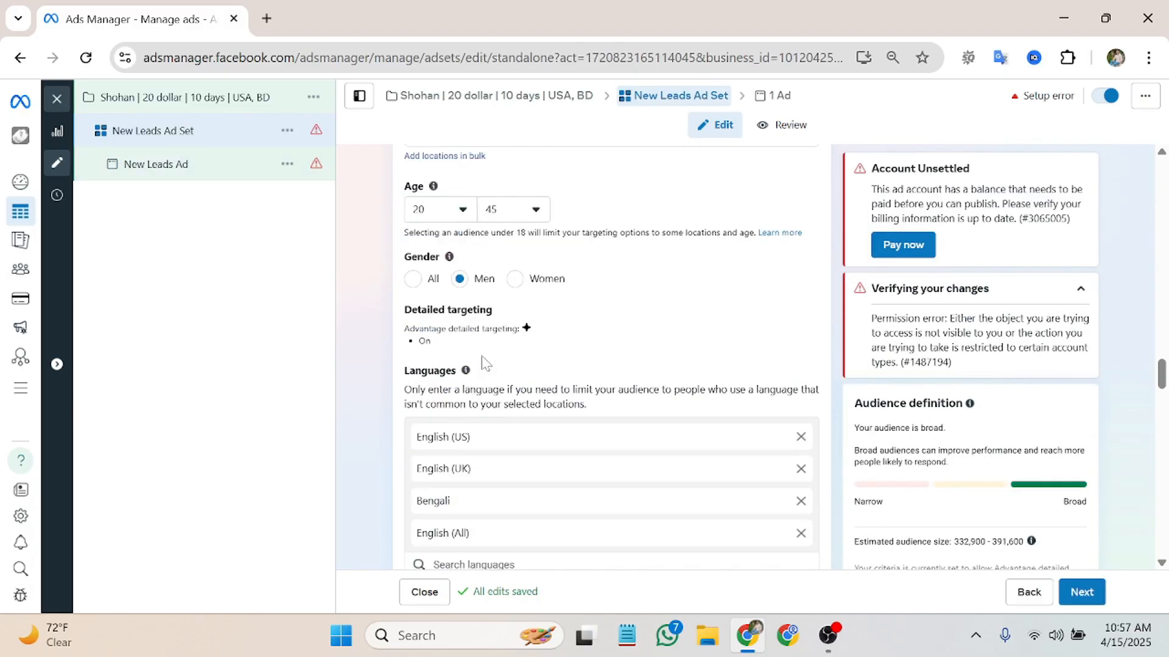
pyautogui.scroll(3, 485, 363)
pyautogui.scroll(-15, 485, 364)
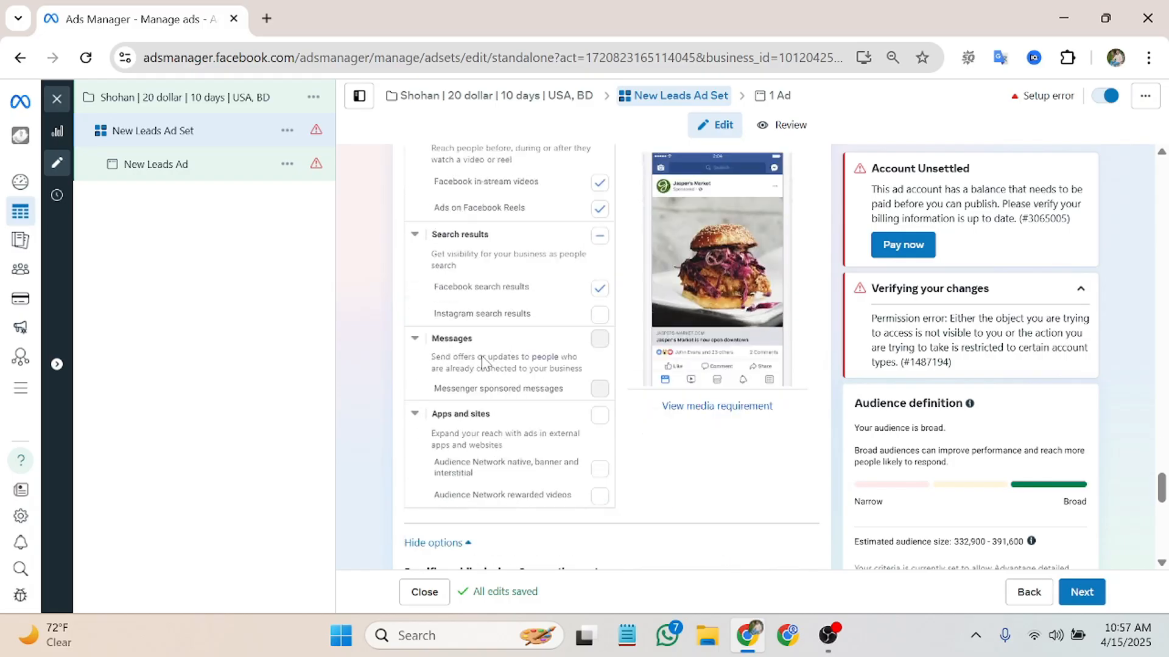
pyautogui.scroll(-10, 481, 361)
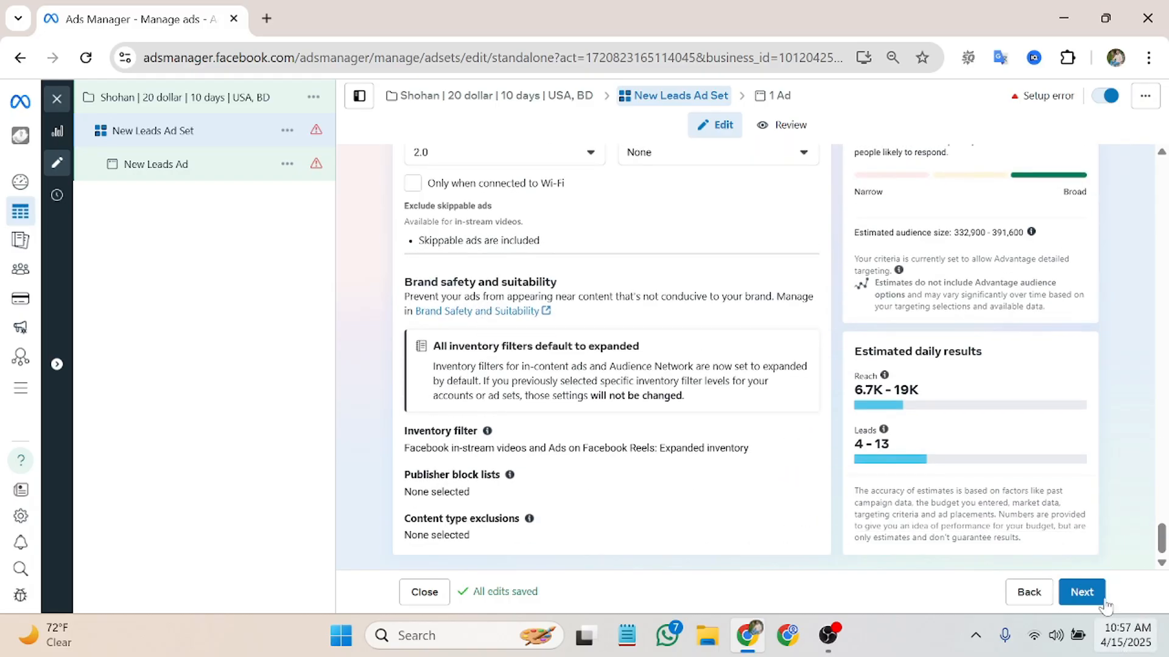
pyautogui.click(1103, 601)
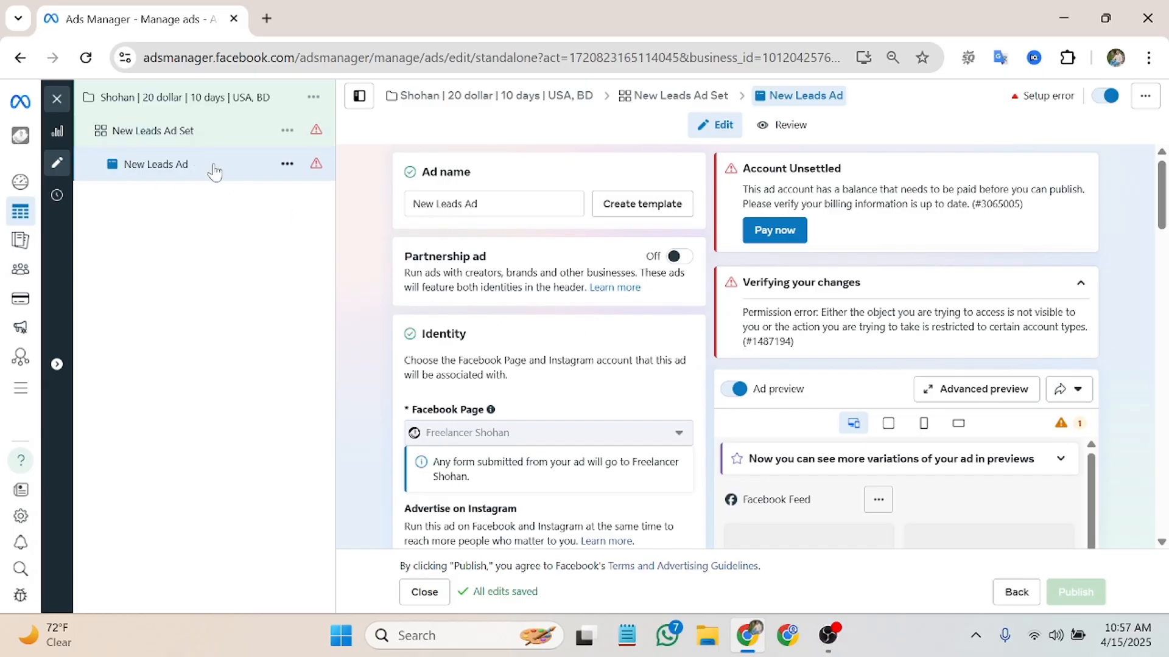
pyautogui.scroll(-10, 386, 174)
pyautogui.click(214, 128)
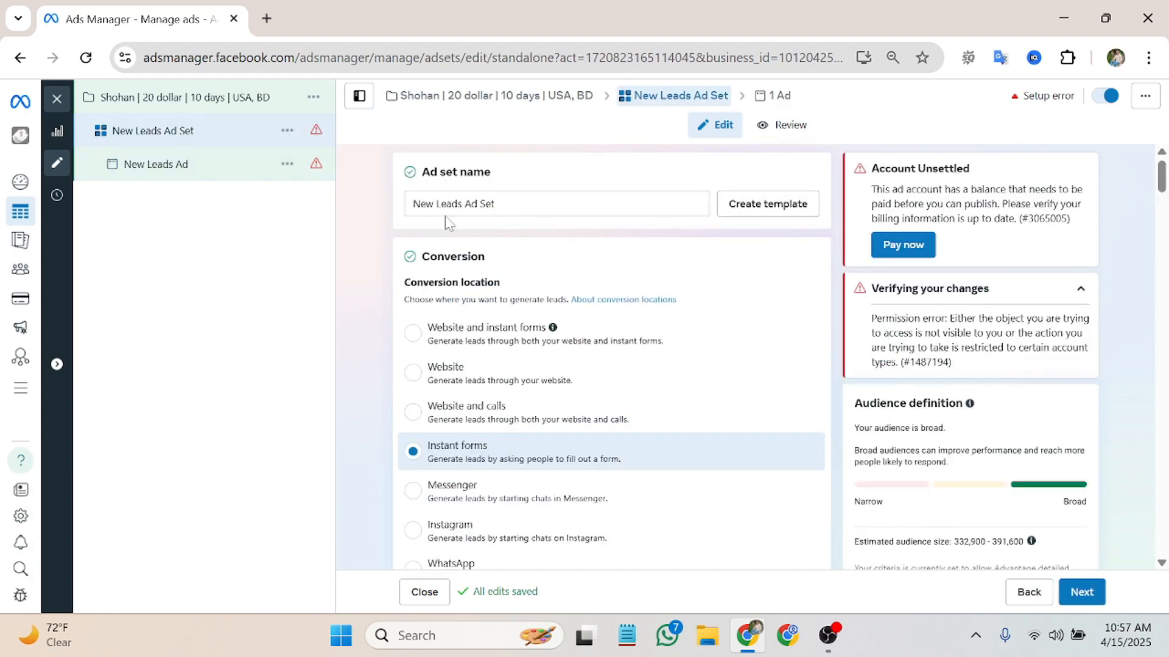
pyautogui.scroll(-15, 449, 200)
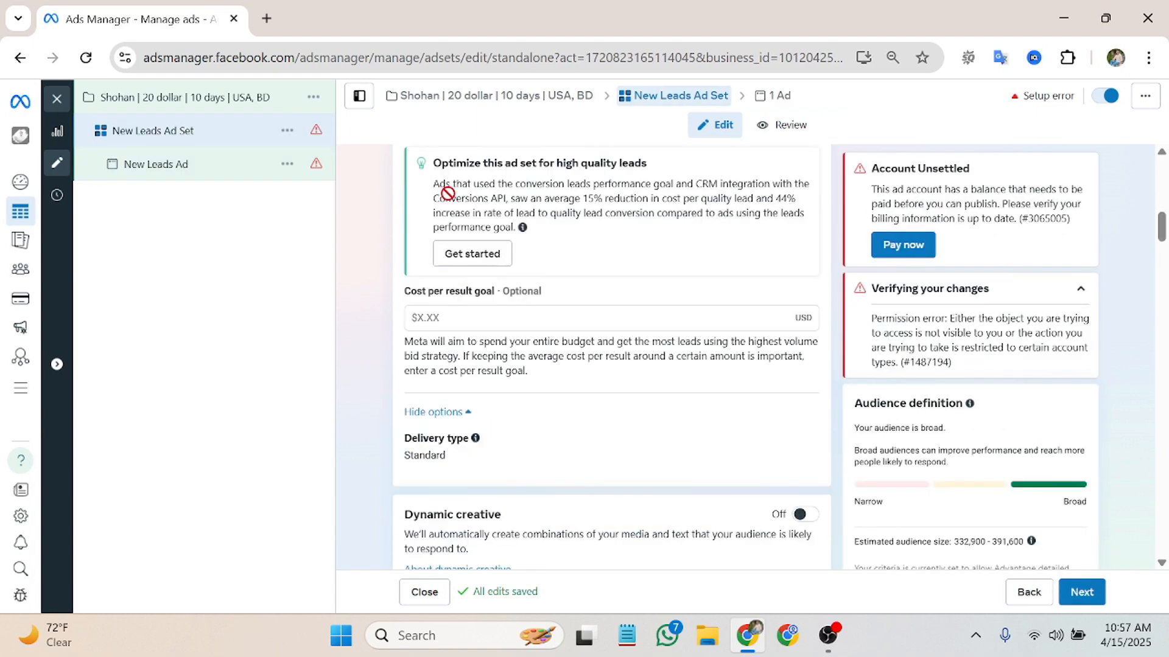
pyautogui.scroll(-20, 519, 249)
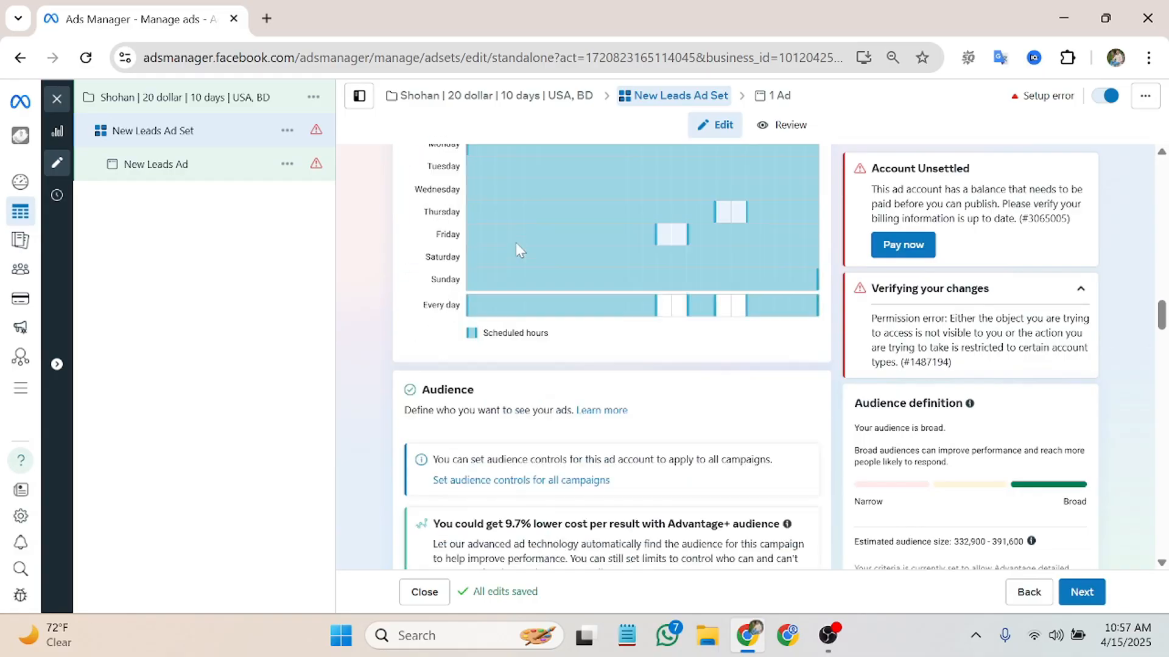
pyautogui.scroll(-20, 519, 249)
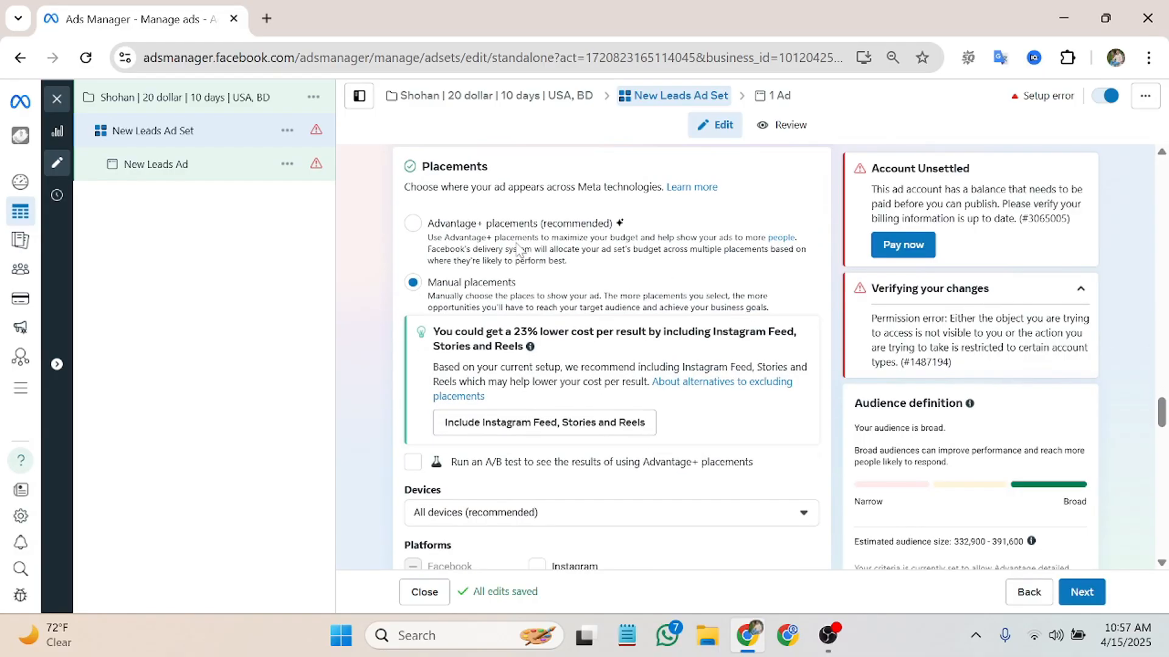
pyautogui.scroll(-15, 519, 249)
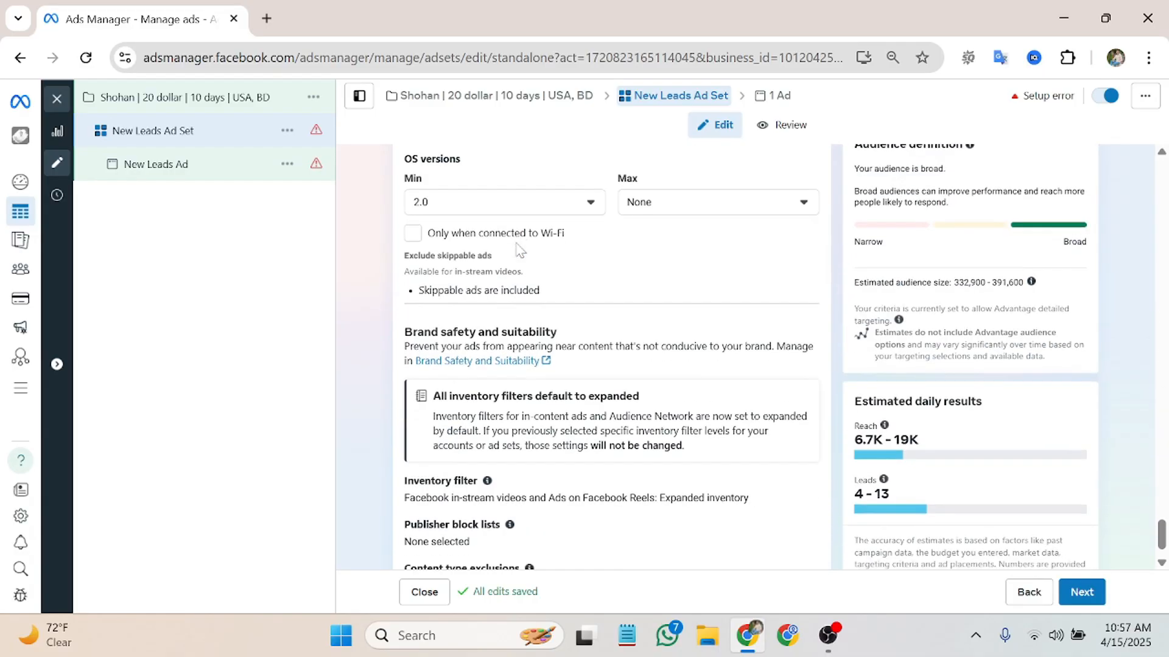
# Step: Review the New Leads Ad's setup, the selected instant form, the quality filters, lead follow-up, lead delivery and tracking sections
pyautogui.click(221, 171)
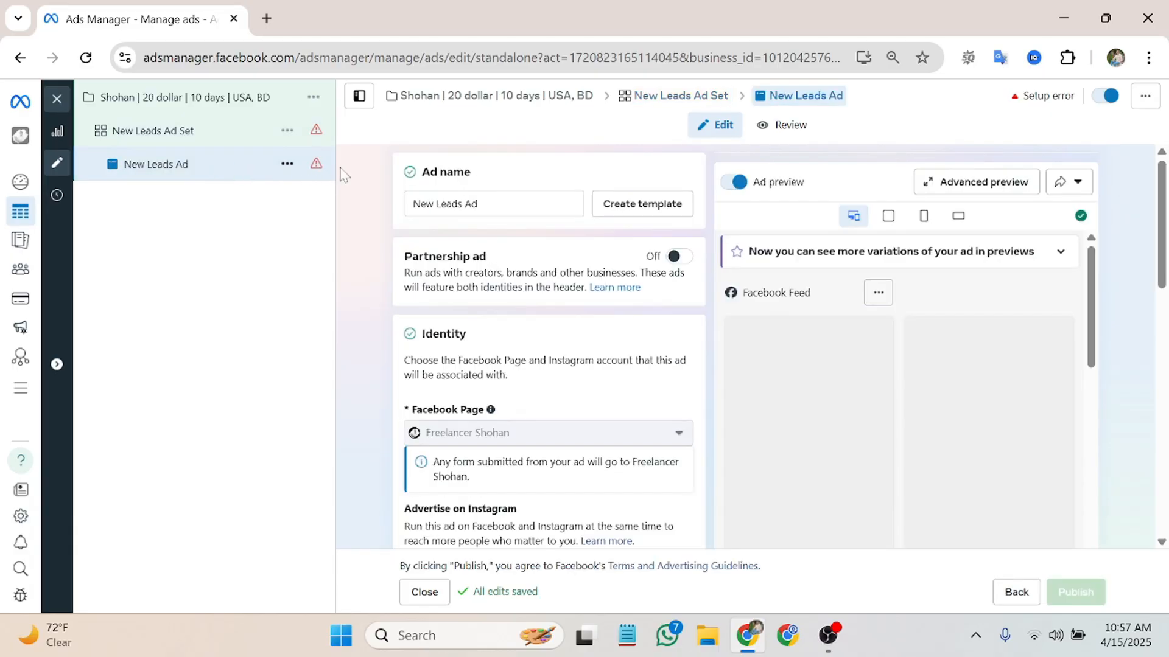
pyautogui.scroll(-5, 402, 192)
pyautogui.scroll(-10, 566, 377)
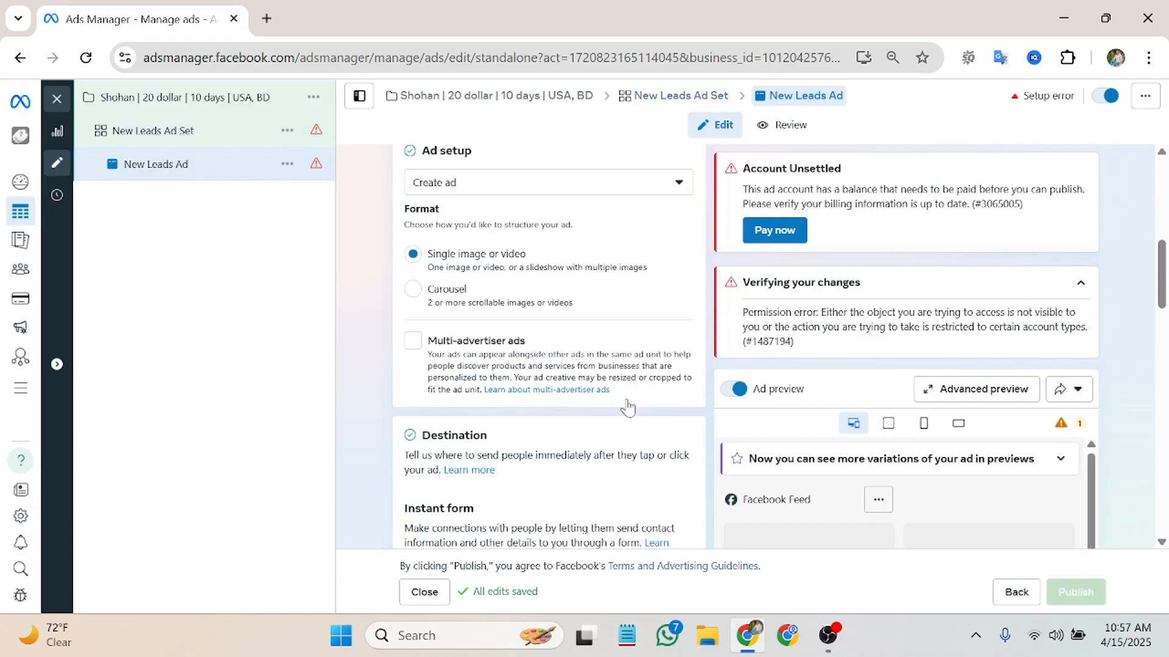
pyautogui.scroll(-2, 531, 374)
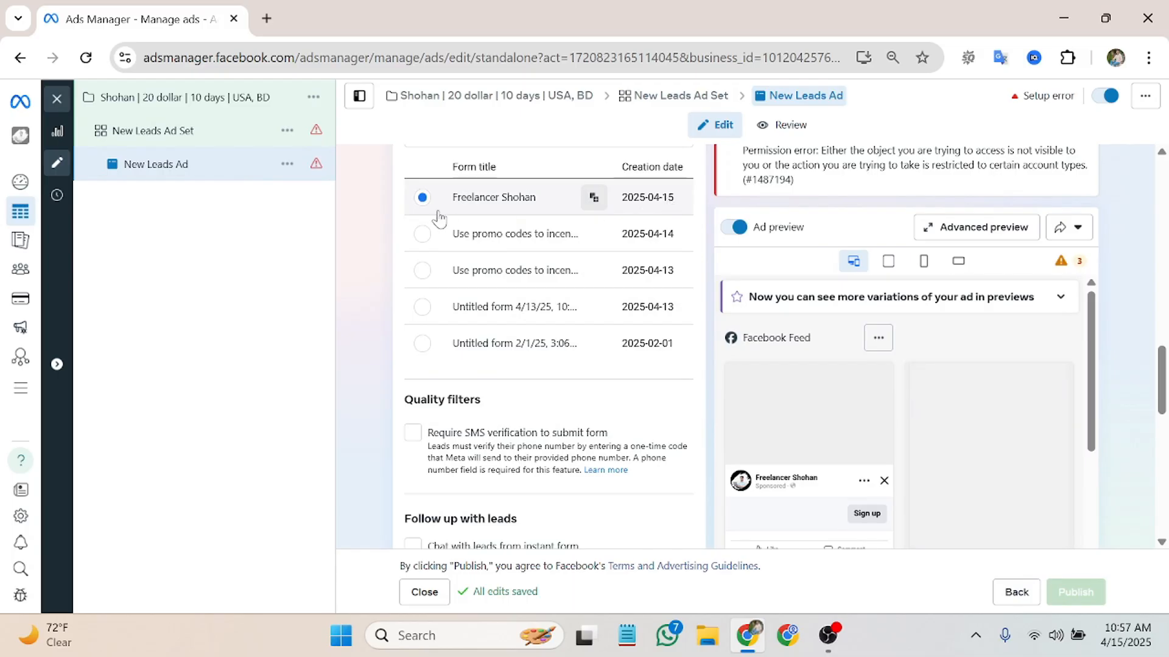
pyautogui.scroll(-5, 451, 262)
pyautogui.scroll(-5, 459, 309)
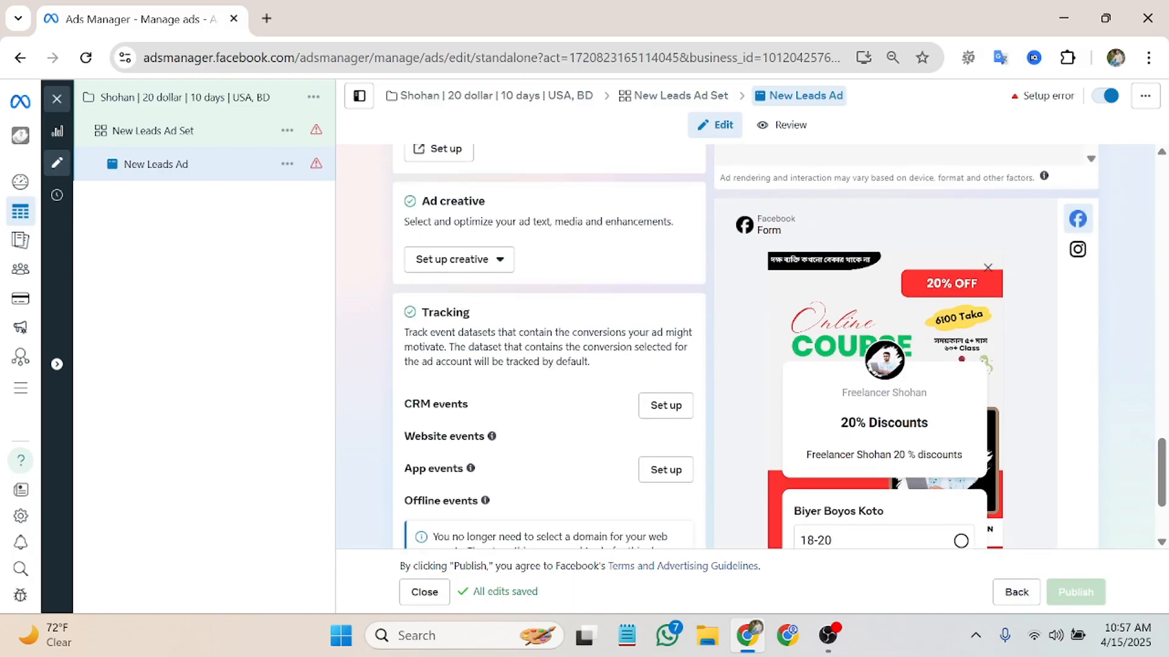
pyautogui.scroll(10, 458, 337)
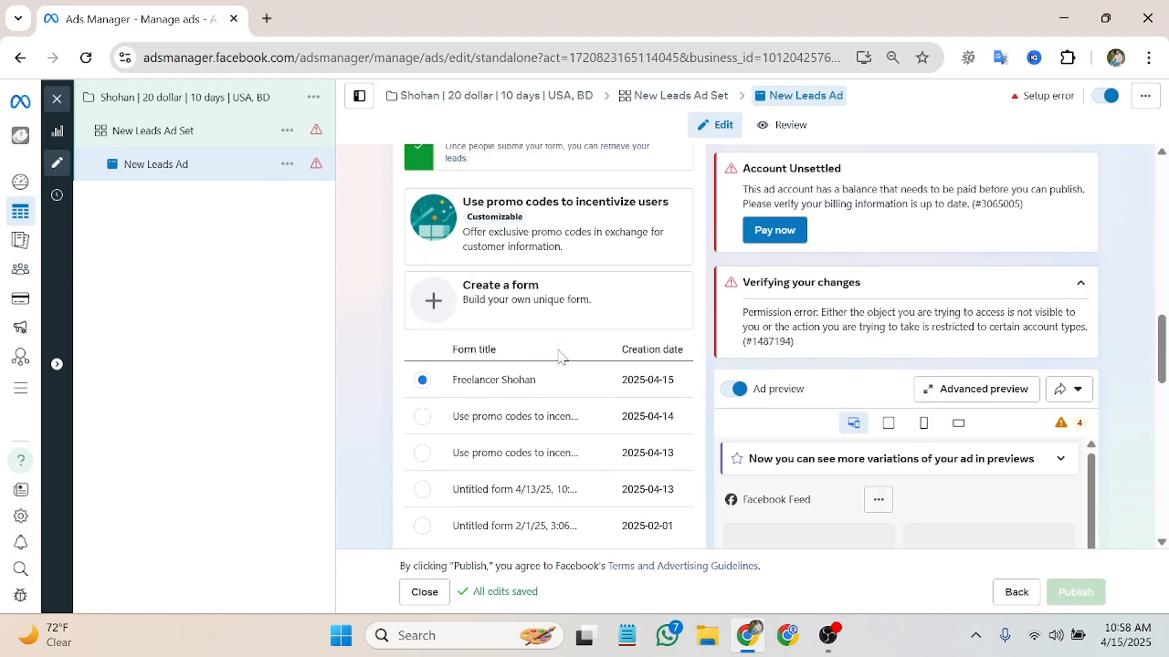
pyautogui.scroll(-4, 458, 337)
pyautogui.scroll(-3, 458, 339)
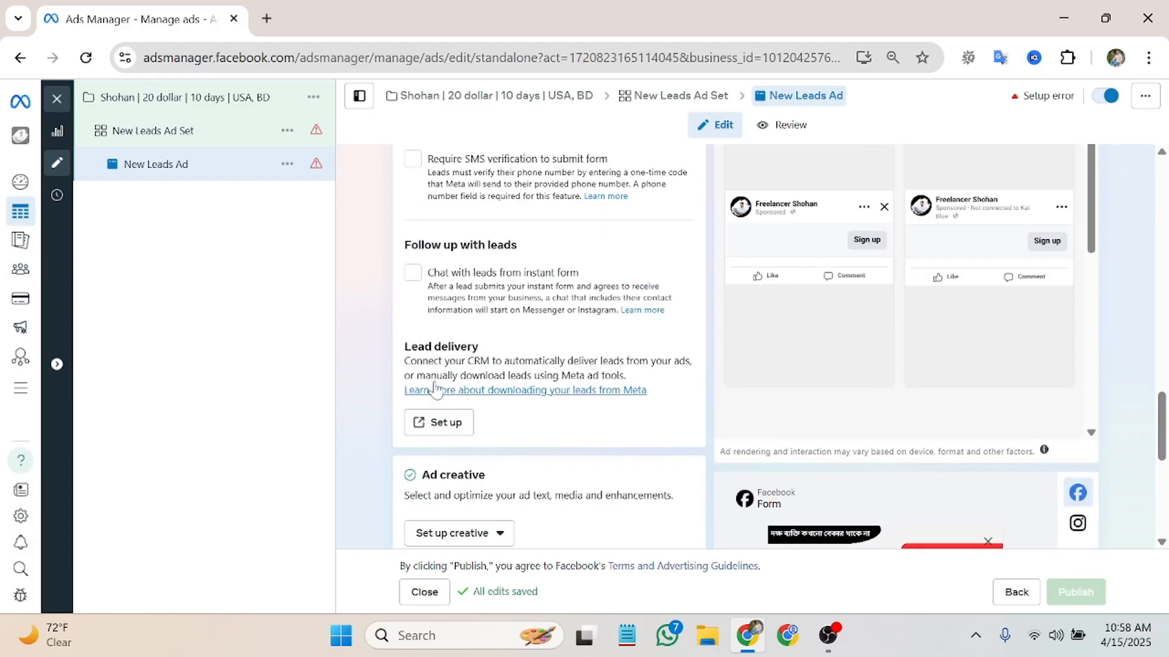
# Step: Start setting up an image ad creative and set its primary text to "20% discounts"
pyautogui.scroll(-3, 545, 301)
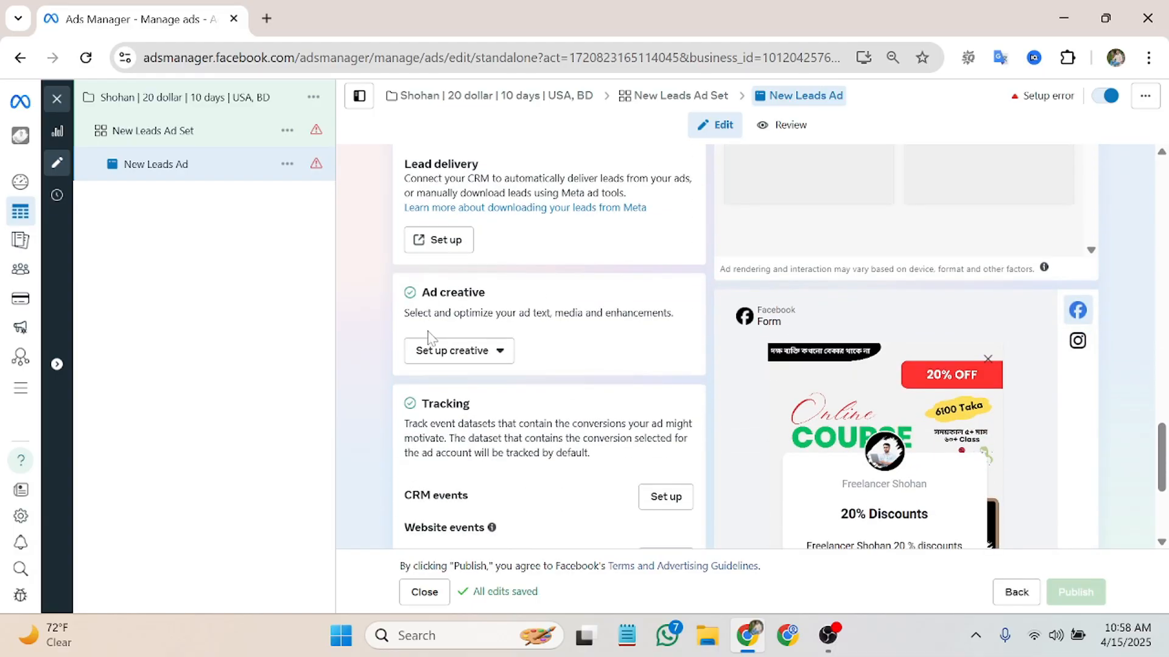
pyautogui.click(482, 358)
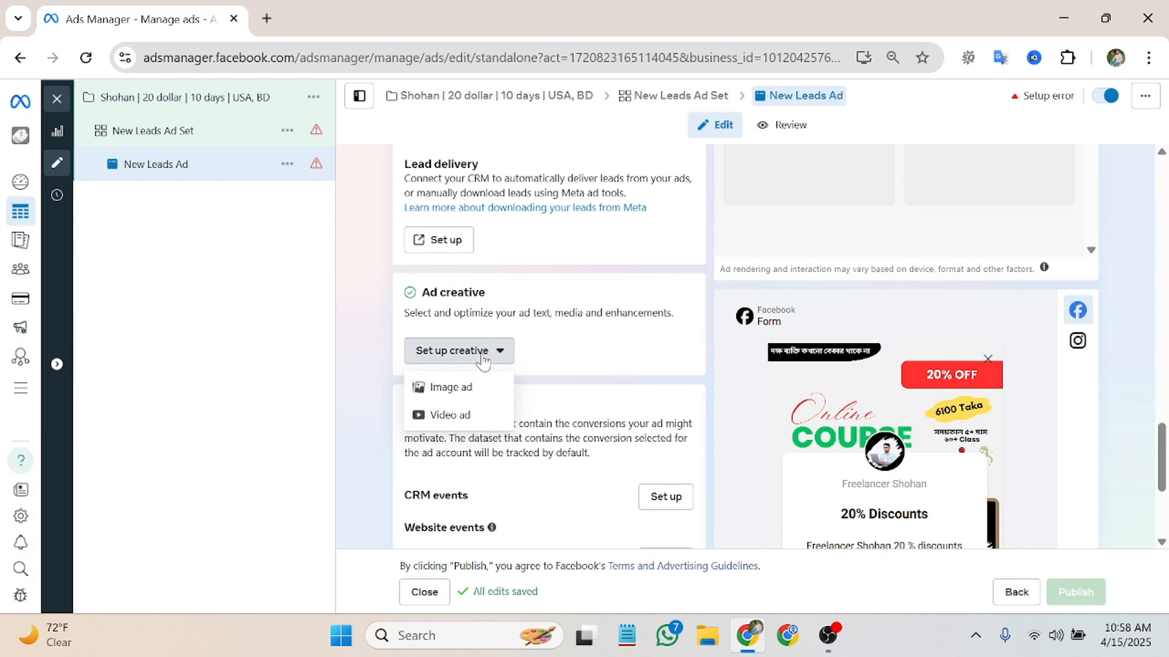
pyautogui.click(451, 388)
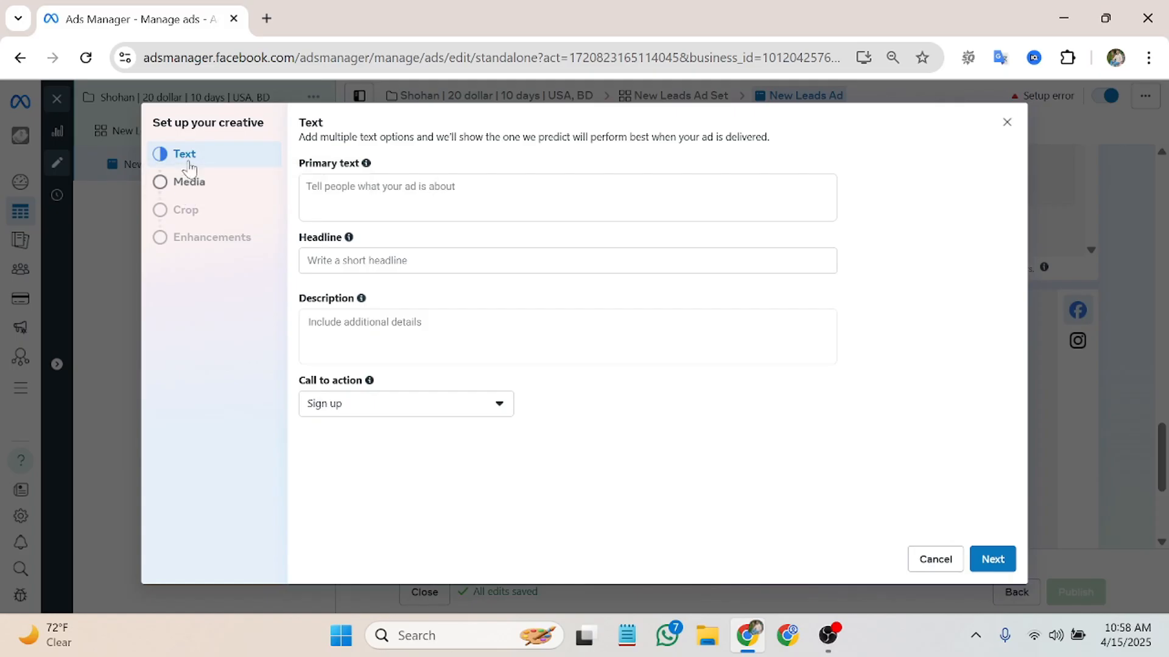
pyautogui.moveTo(366, 163)
pyautogui.click(422, 196)
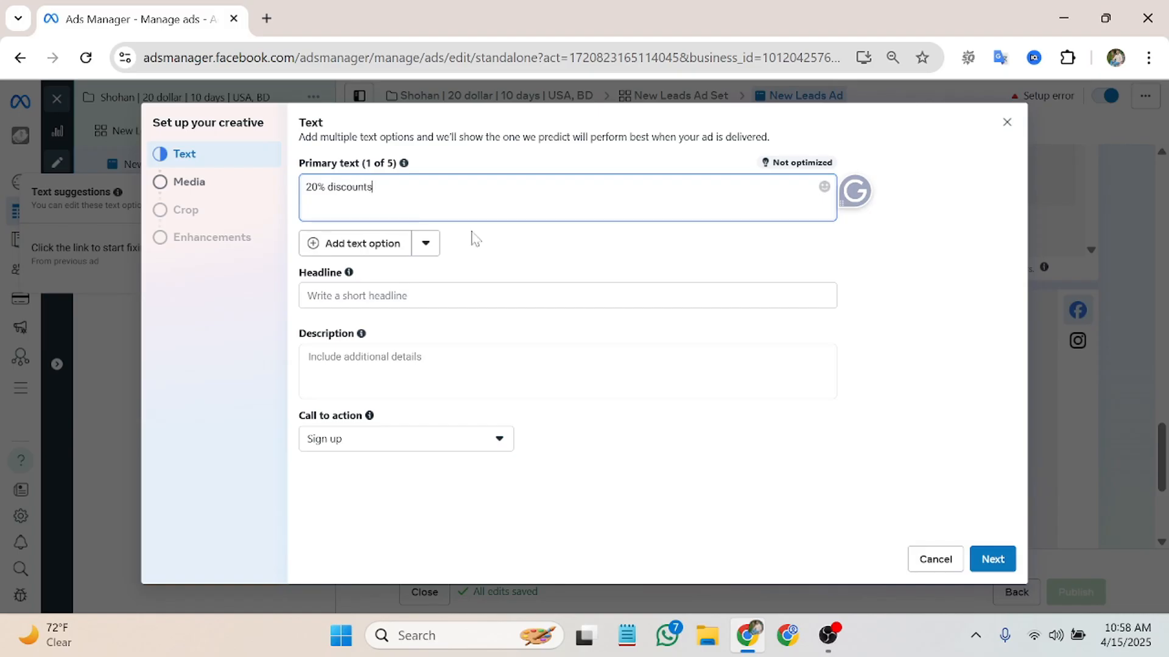
# Step: Copy the primary text "20% discounts" into the creative's headline and description
pyautogui.click(390, 295)
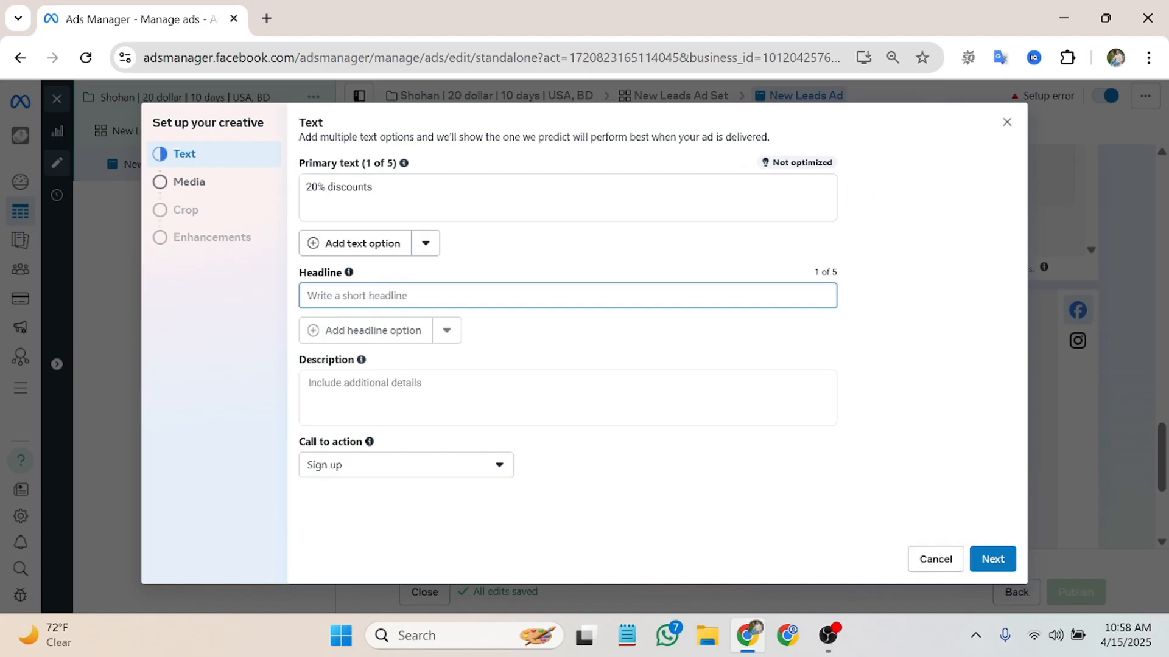
pyautogui.click(301, 190)
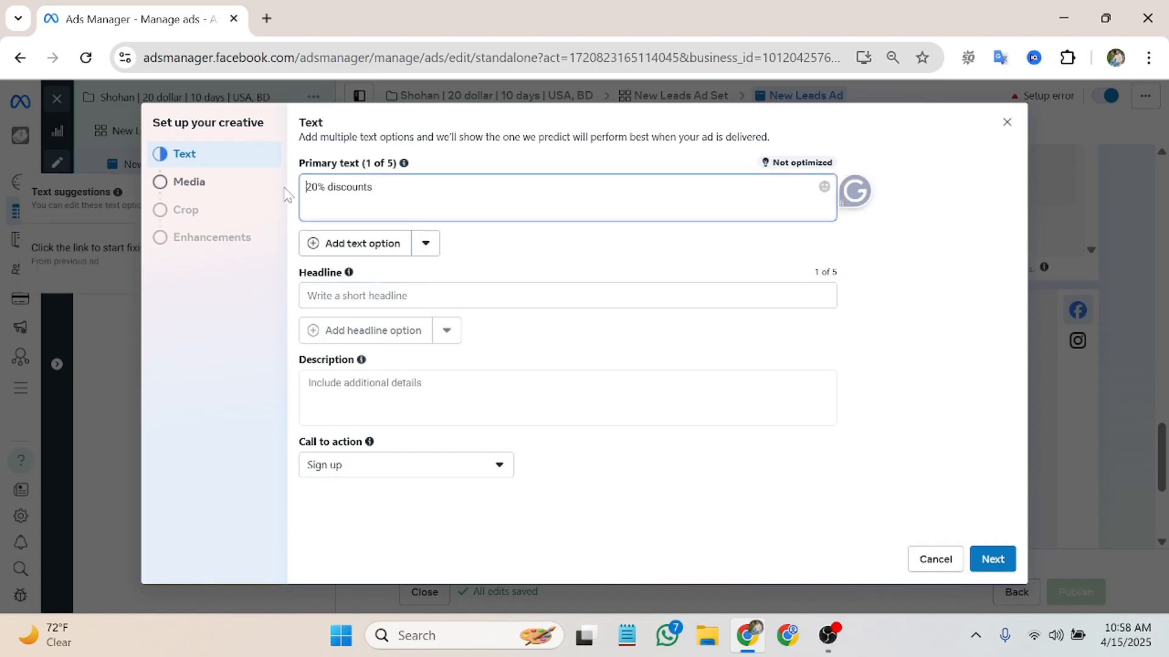
pyautogui.moveTo(372, 187); pyautogui.dragTo(306, 189)
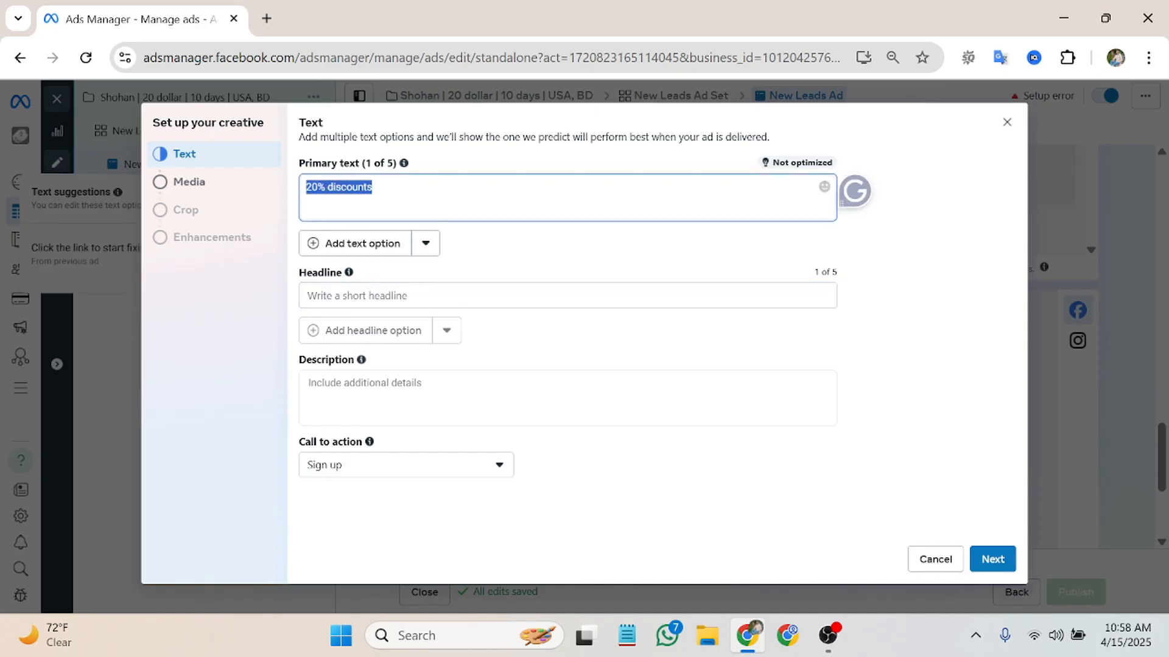
pyautogui.rightClick(319, 194)
pyautogui.click(374, 181)
pyautogui.click(353, 296)
pyautogui.rightClick(353, 296)
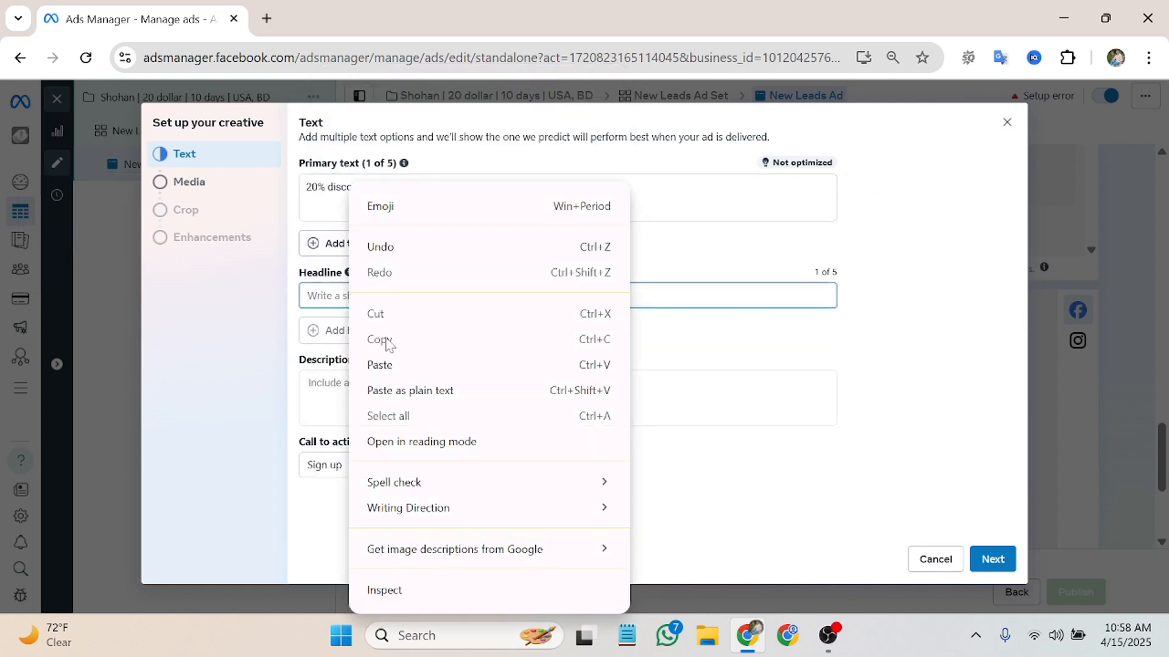
pyautogui.click(385, 366)
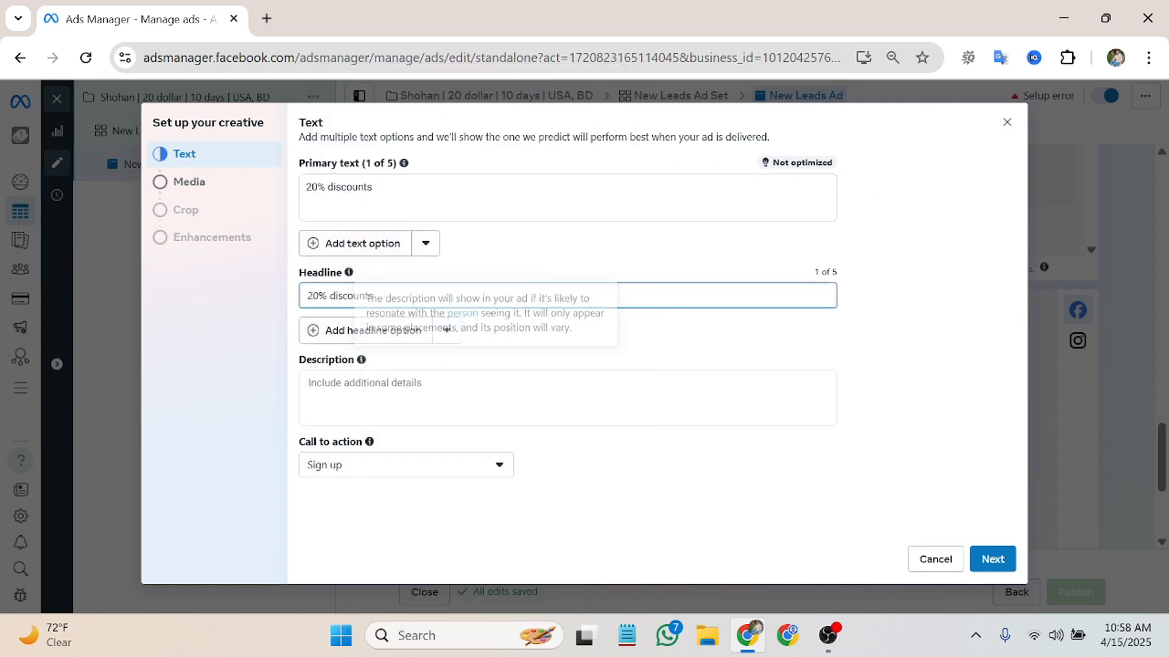
pyautogui.click(335, 384)
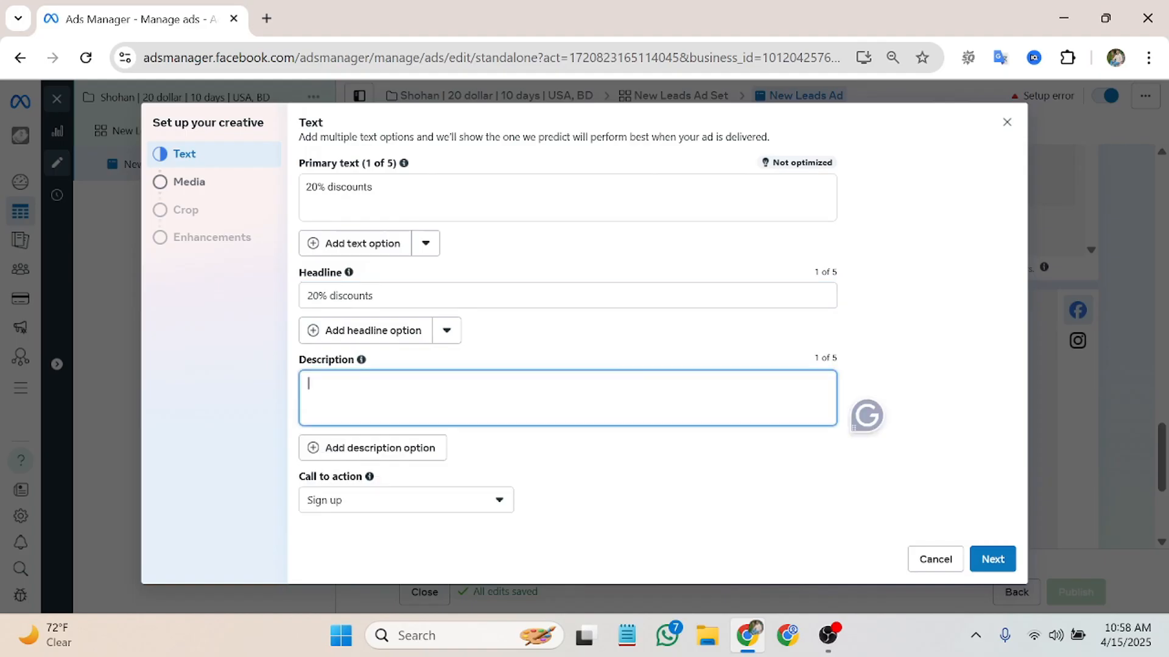
pyautogui.rightClick(335, 383)
pyautogui.click(369, 374)
# Step: Set the creative's call to action to "Apply now"
pyautogui.click(487, 511)
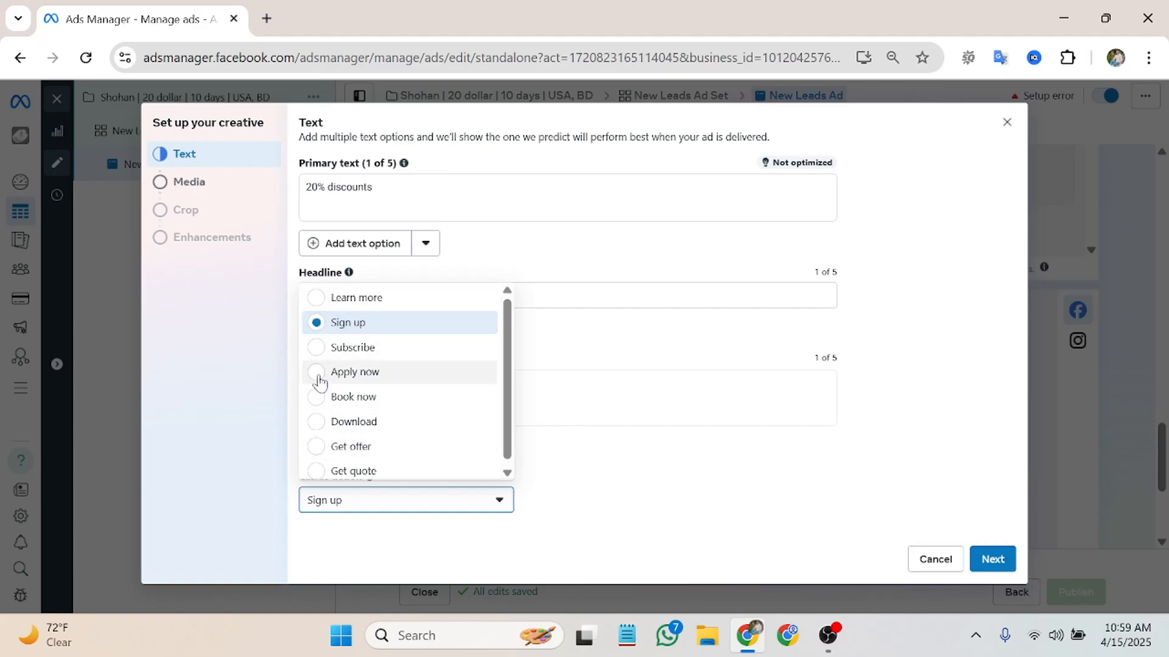
pyautogui.scroll(-1, 319, 382)
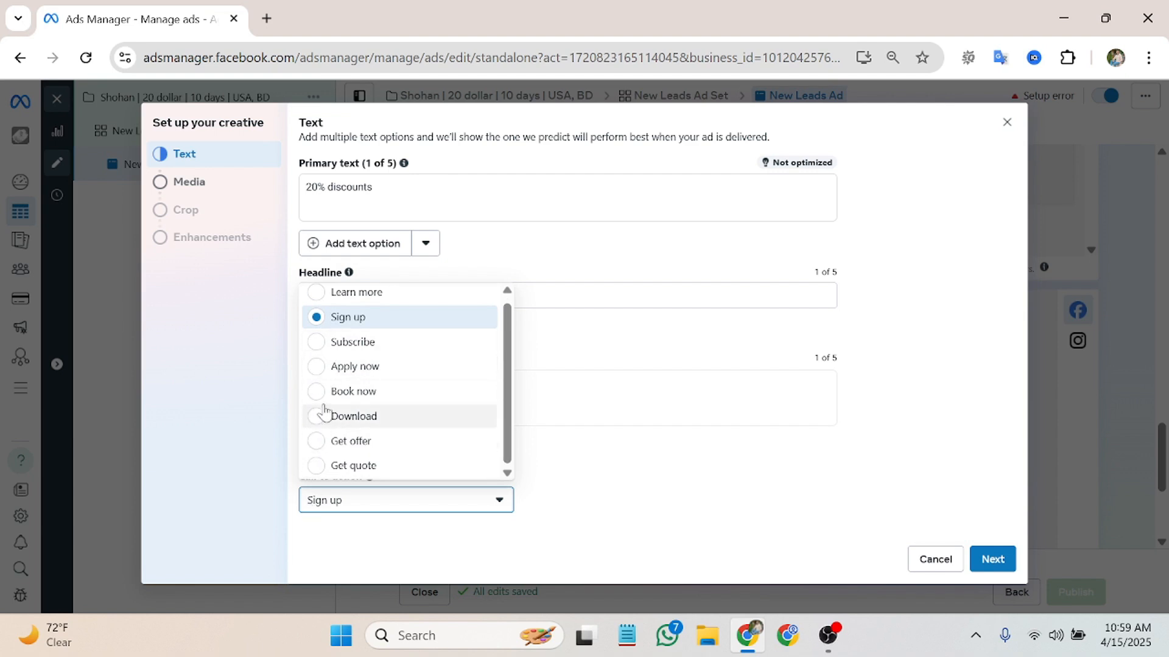
pyautogui.click(317, 367)
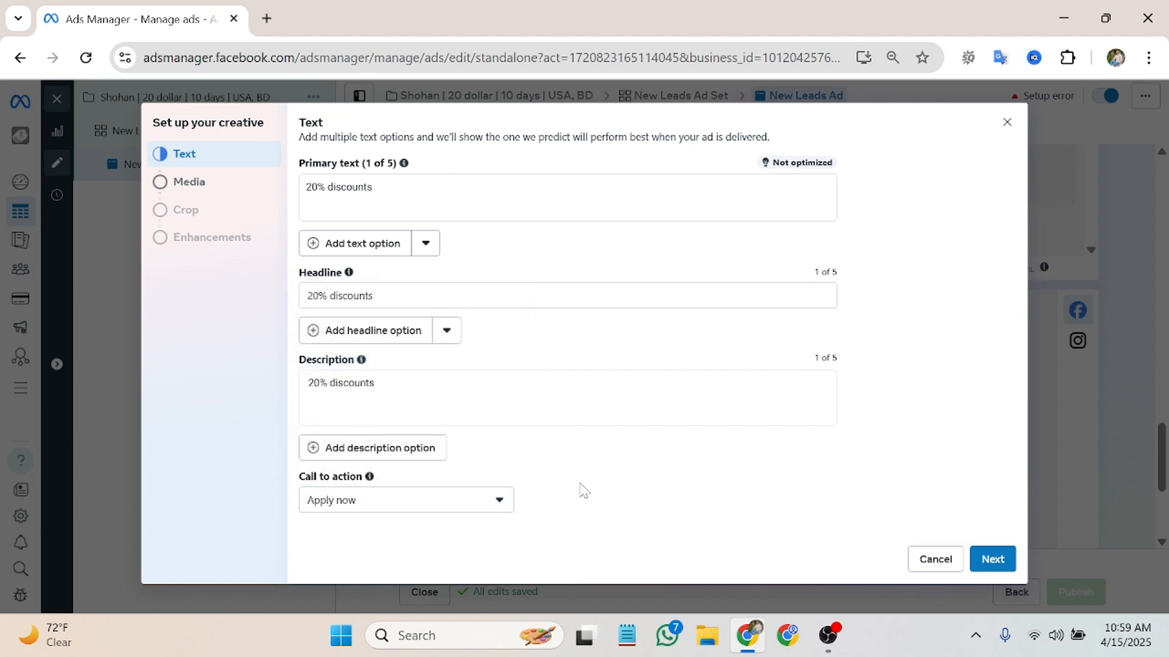
# Step: Upload the "Facebook Post" PNG image from Downloads and use it as the creative's media
pyautogui.click(999, 566)
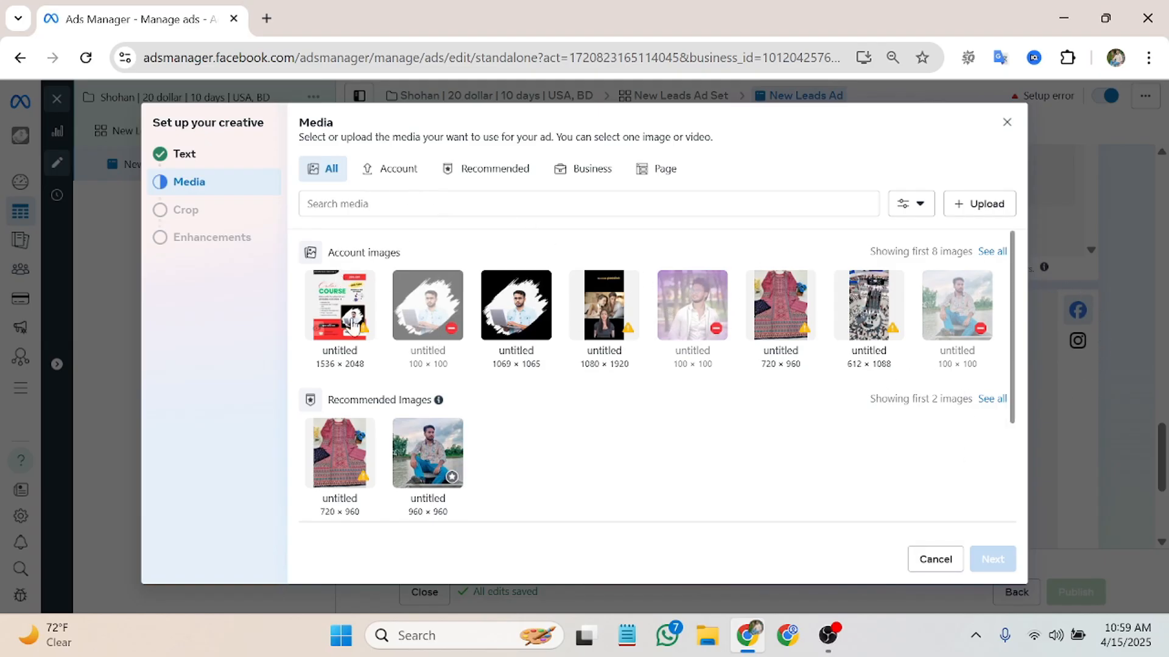
pyautogui.moveTo(363, 328)
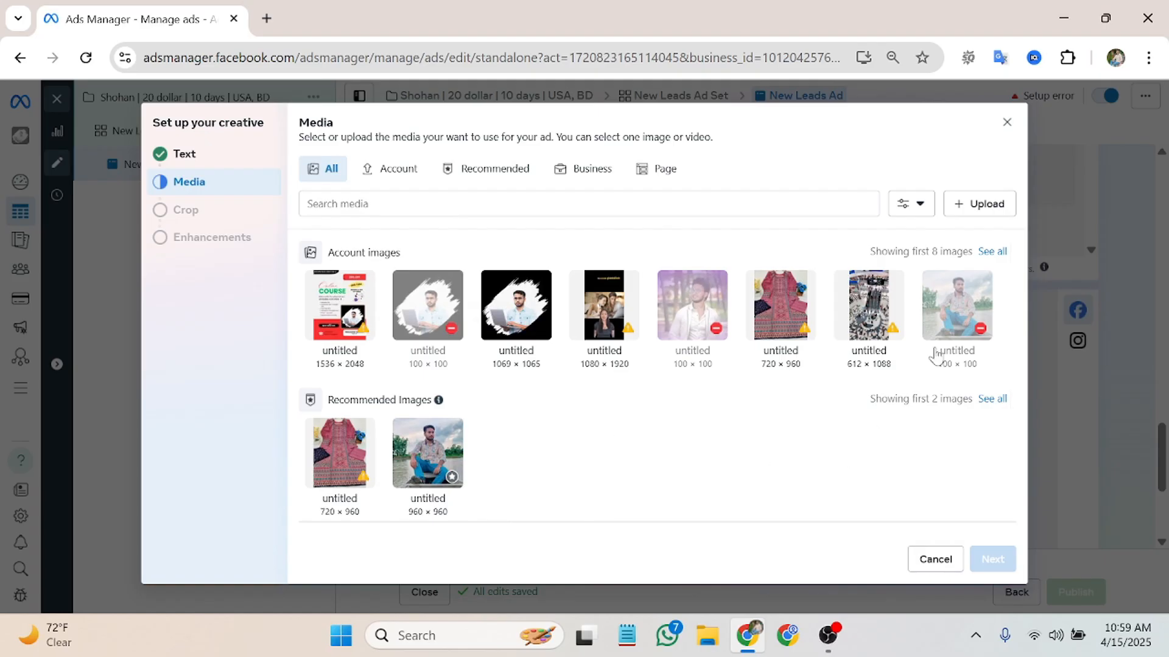
pyautogui.click(987, 207)
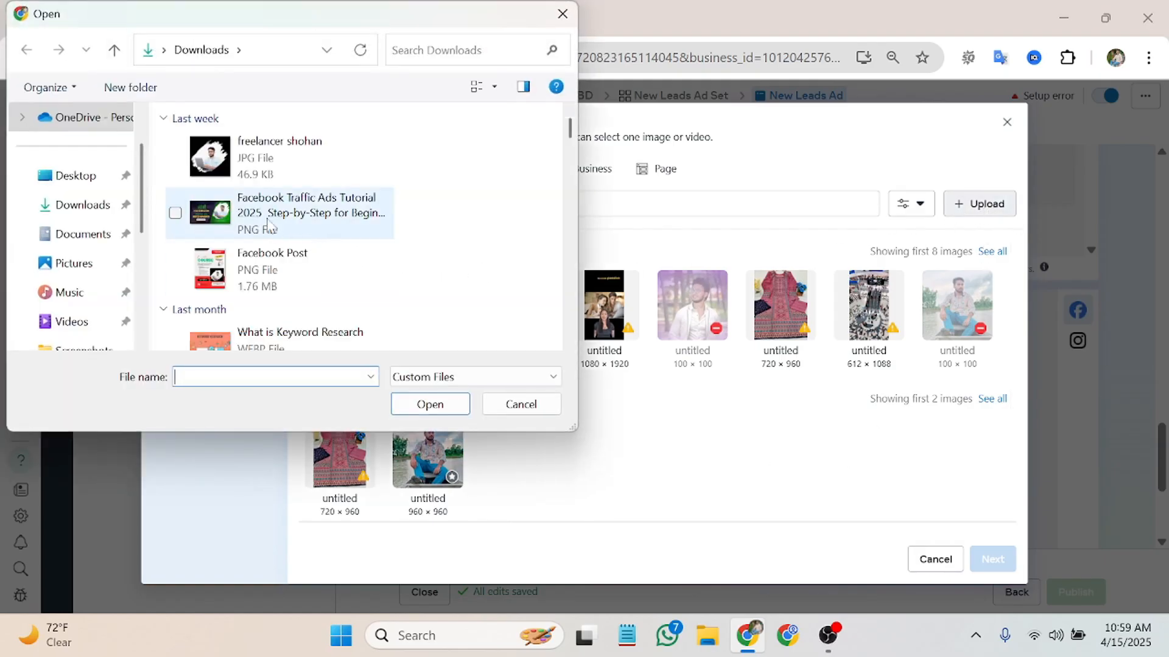
pyautogui.click(261, 275)
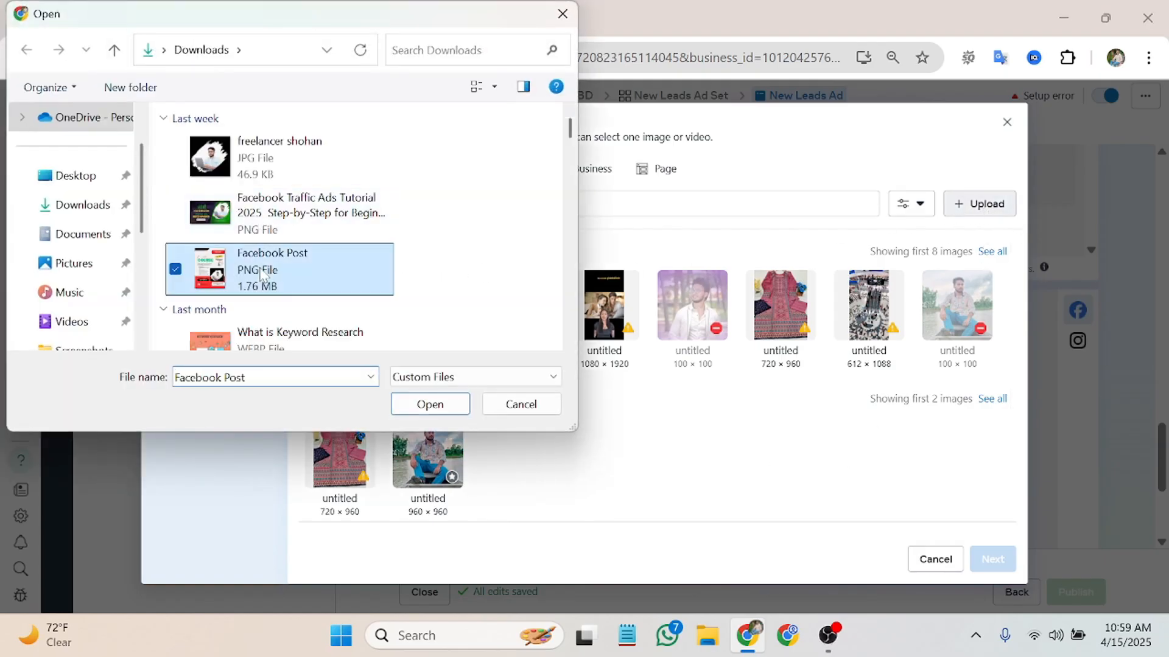
pyautogui.click(454, 405)
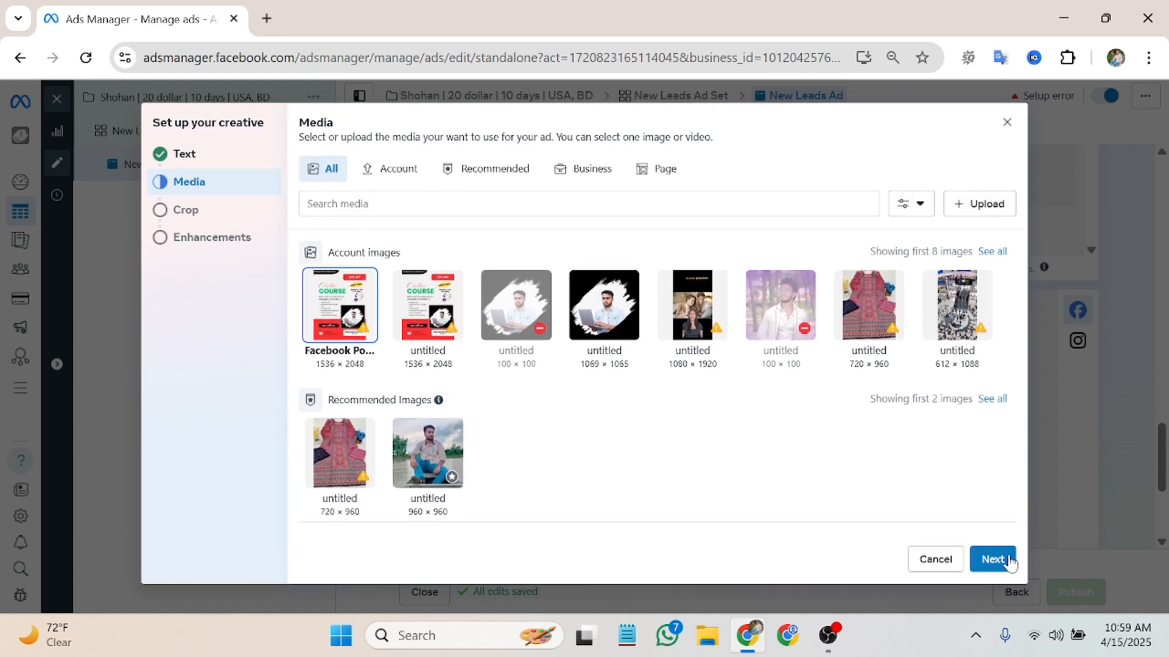
pyautogui.click(992, 560)
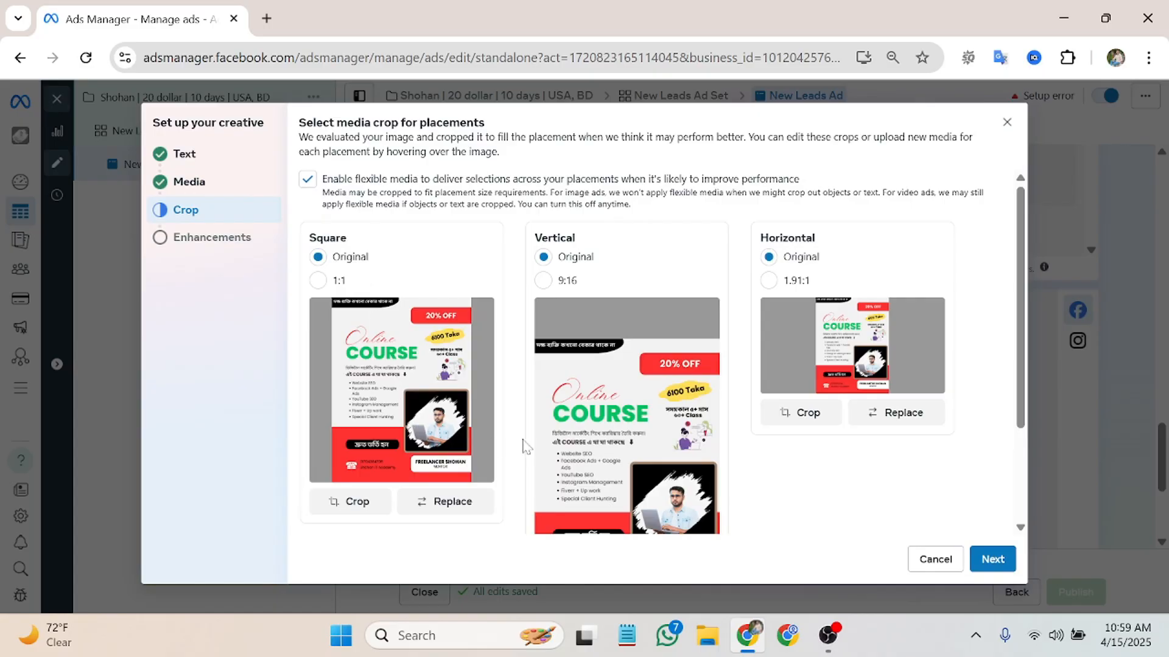
# Step: Compare the 1:1 square and 9:16 vertical crops with the originals and keep the original crop for all placements
pyautogui.scroll(-2, 645, 390)
pyautogui.scroll(2, 645, 388)
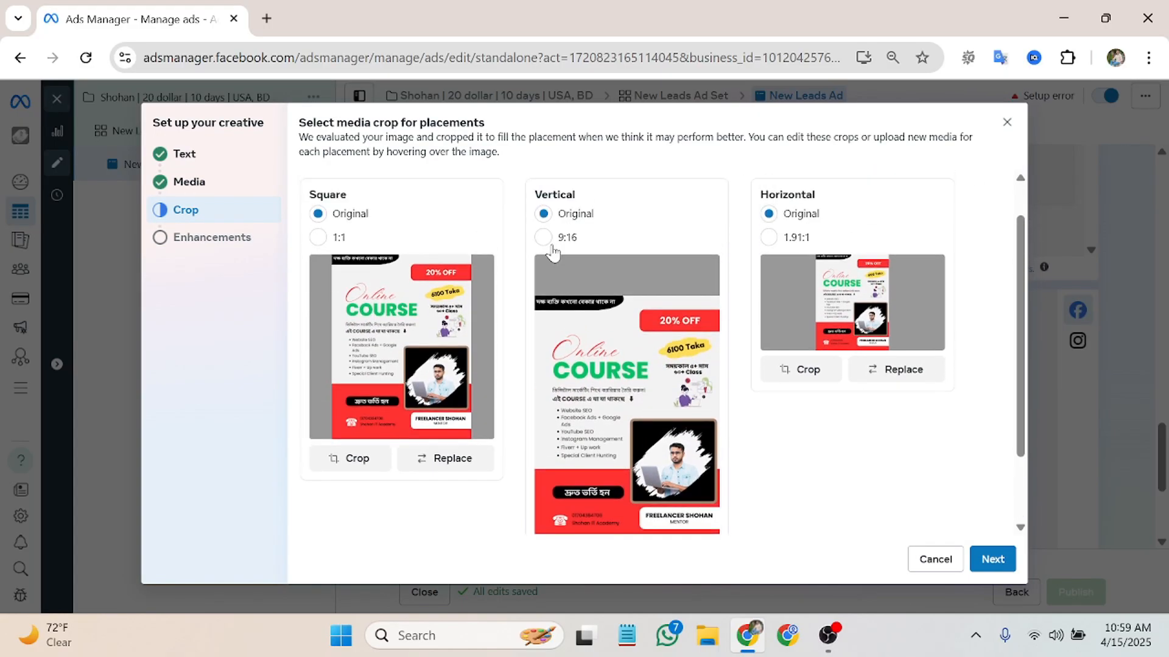
pyautogui.click(318, 238)
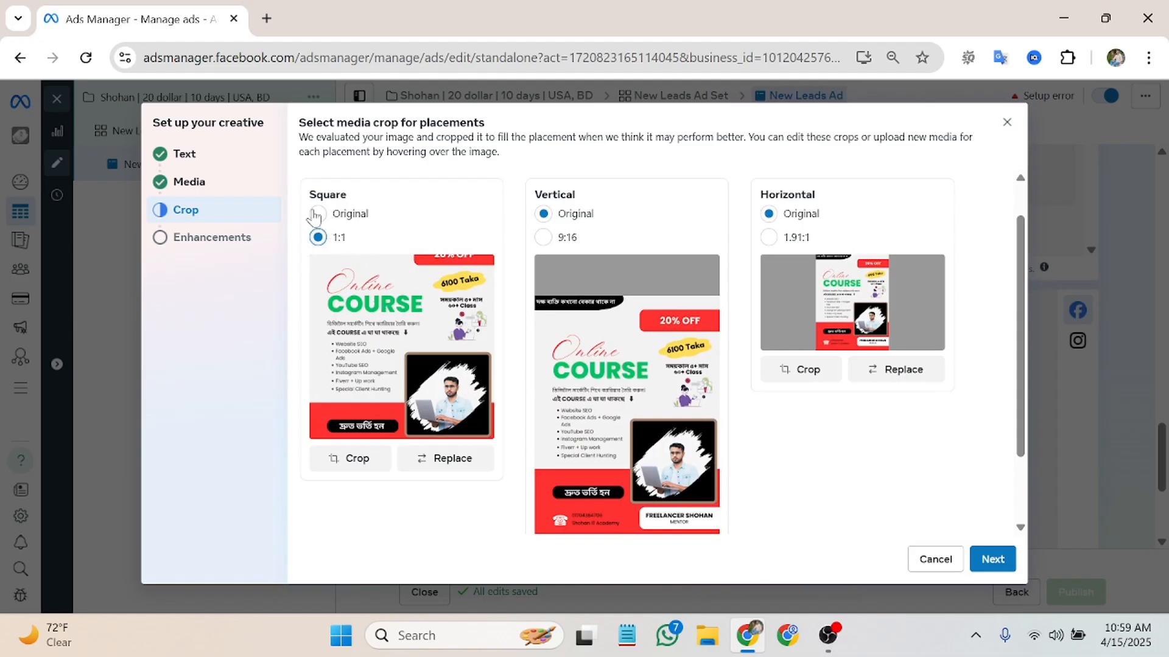
pyautogui.click(316, 214)
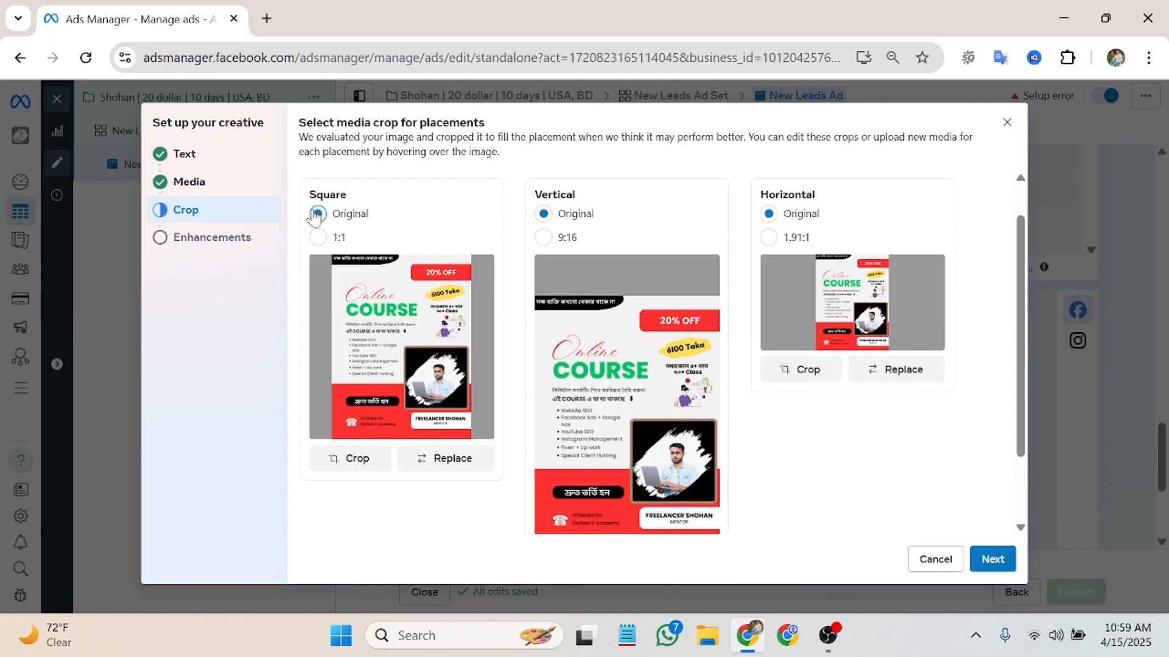
pyautogui.click(543, 239)
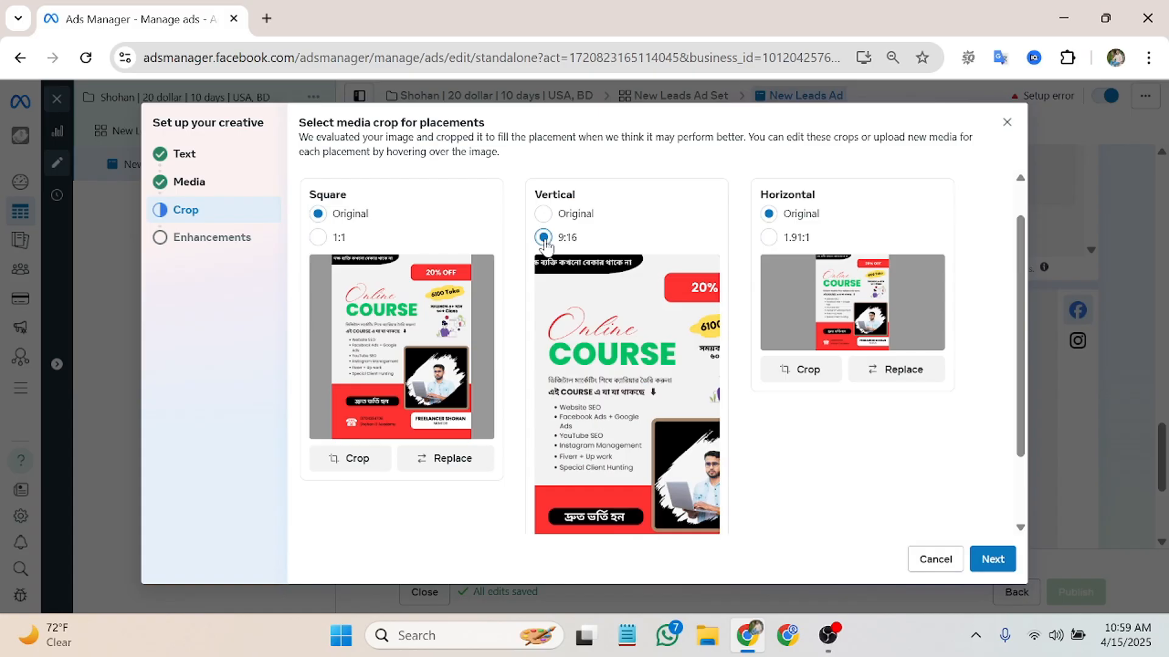
pyautogui.click(543, 214)
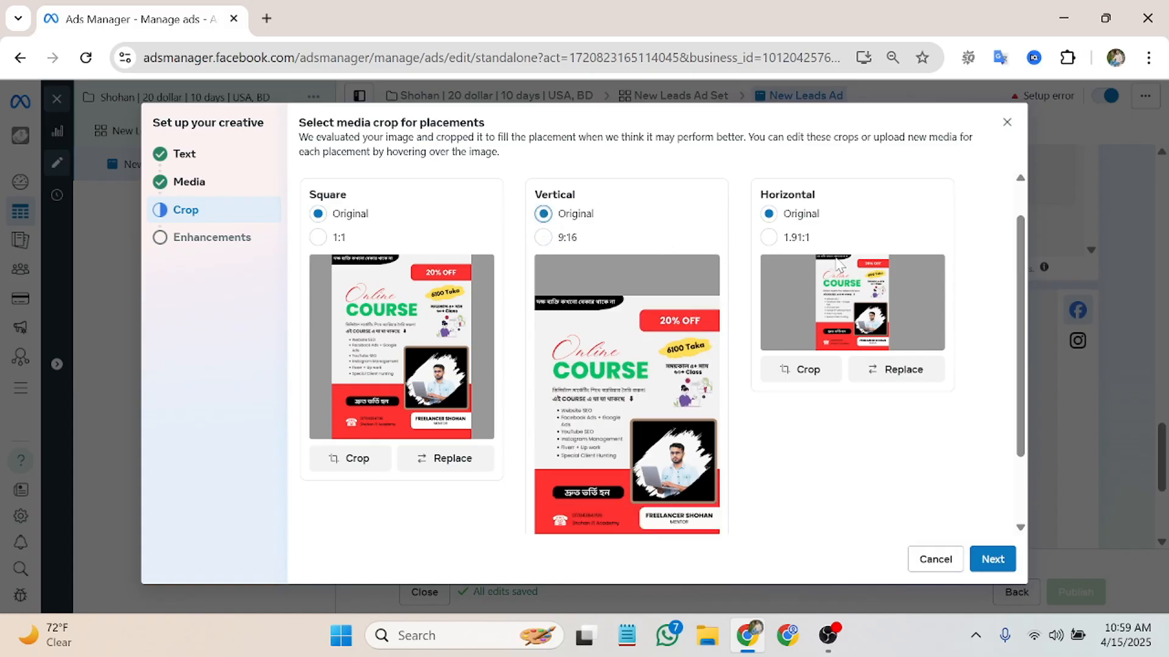
pyautogui.scroll(-2, 881, 347)
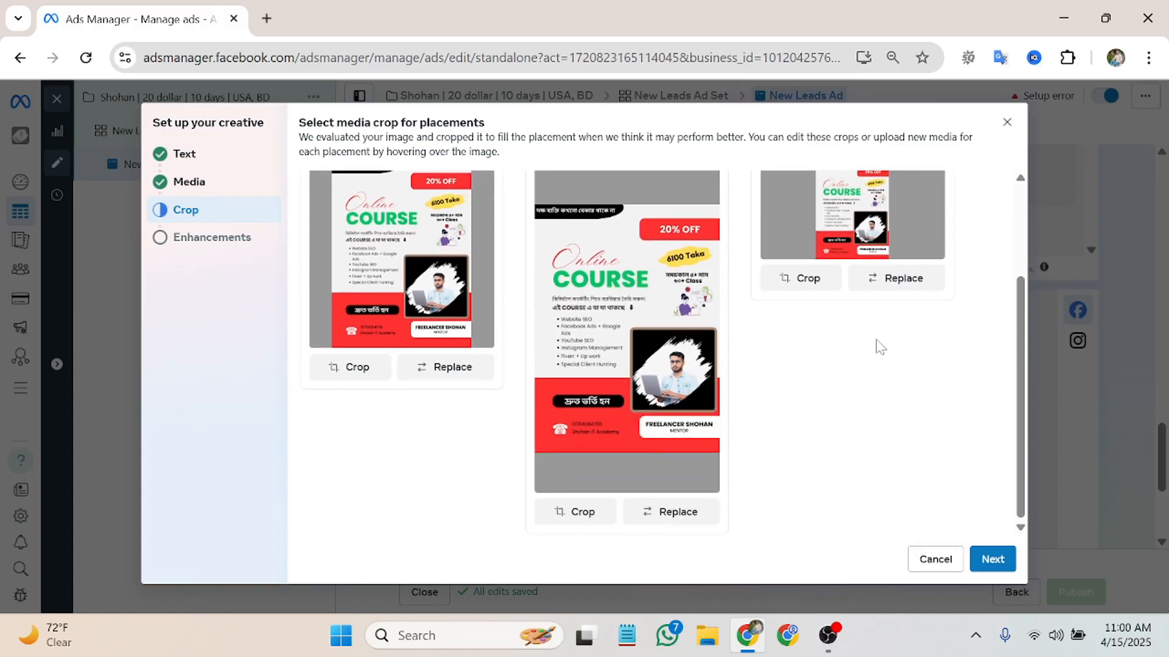
pyautogui.click(992, 559)
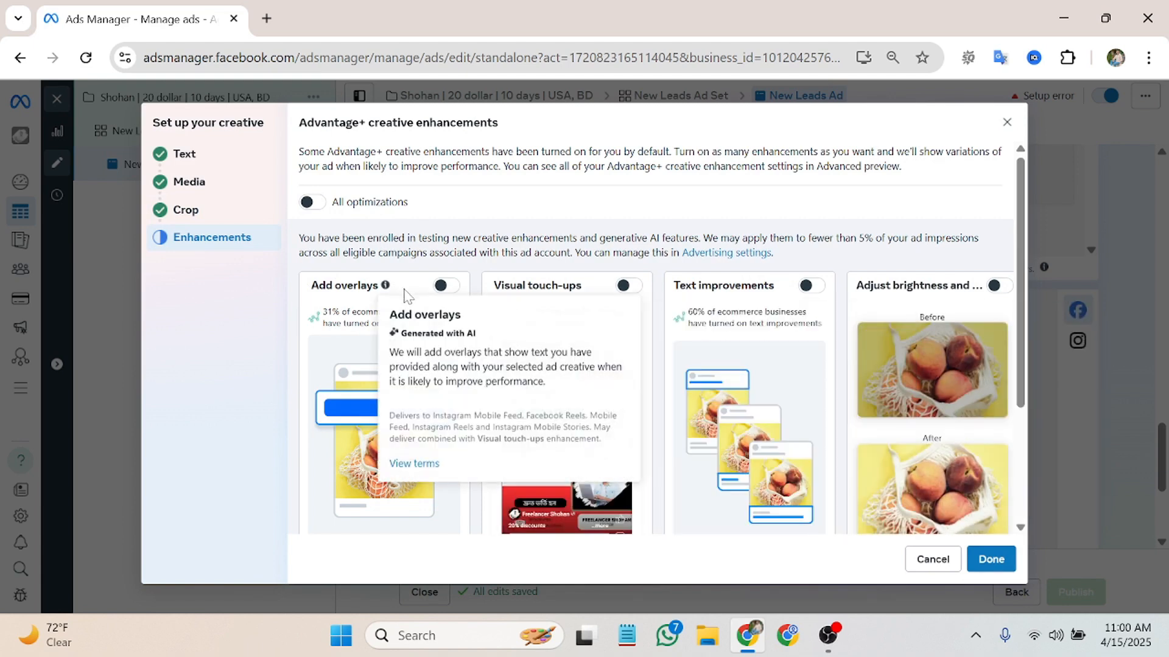
# Step: Review the Advantage+ creative enhancements, including the other active ones, and finish the creative setup with the default enhancements
pyautogui.scroll(-3, 846, 516)
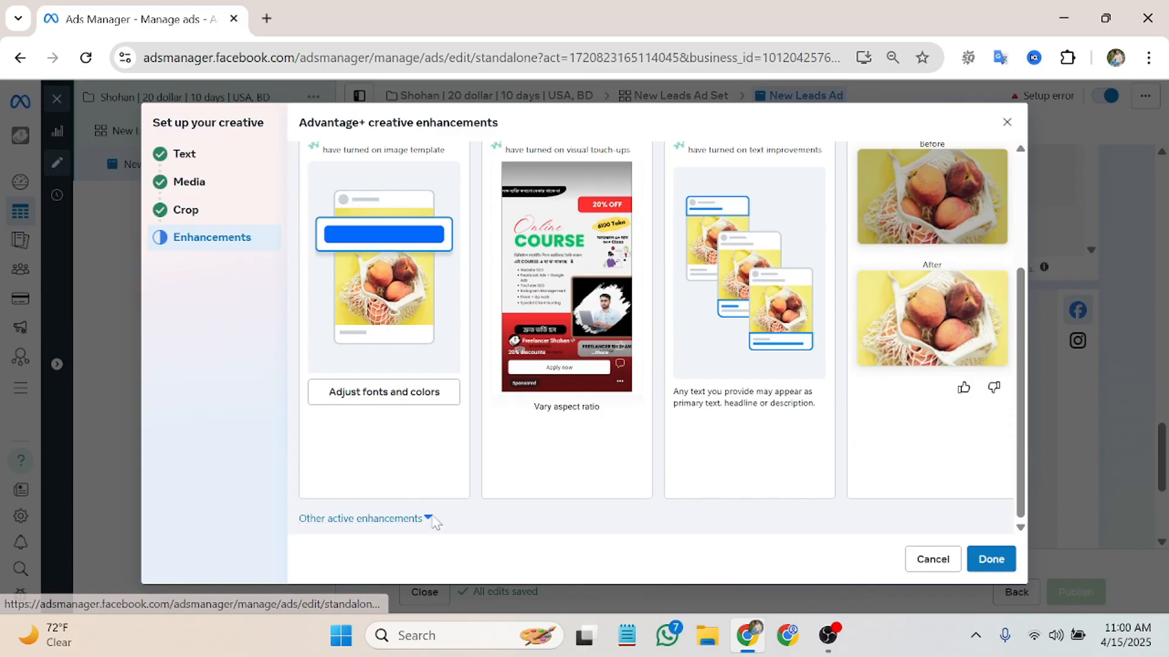
pyautogui.click(417, 520)
pyautogui.scroll(-5, 418, 517)
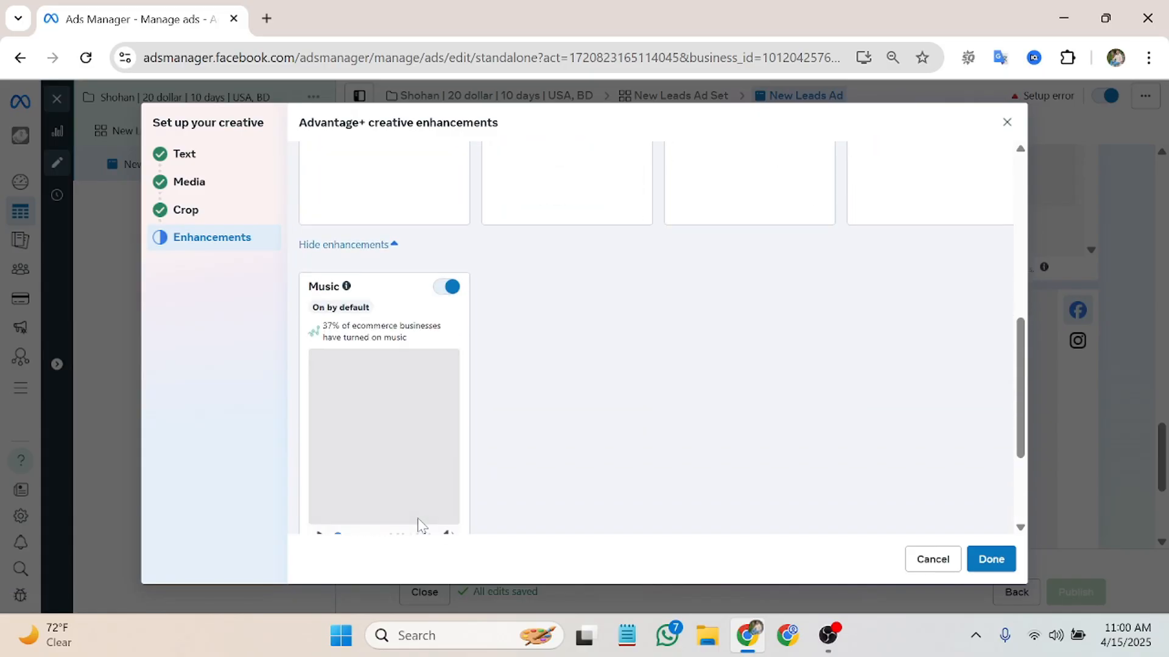
pyautogui.scroll(-3, 399, 373)
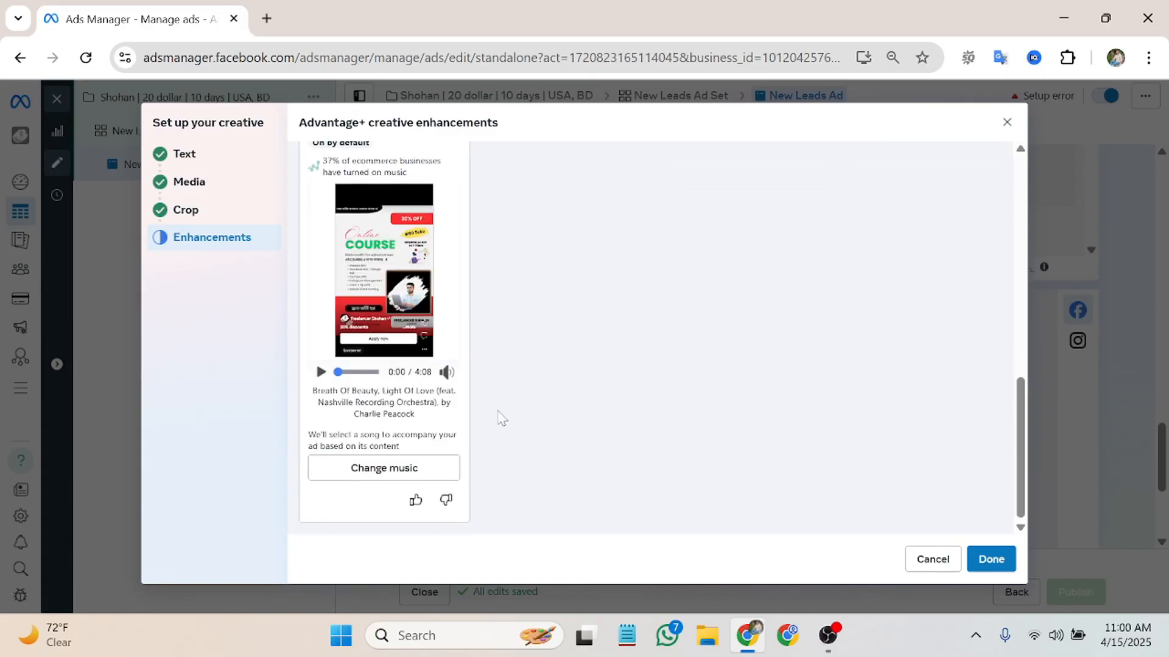
pyautogui.scroll(4, 495, 417)
pyautogui.scroll(-4, 491, 413)
pyautogui.scroll(4, 491, 413)
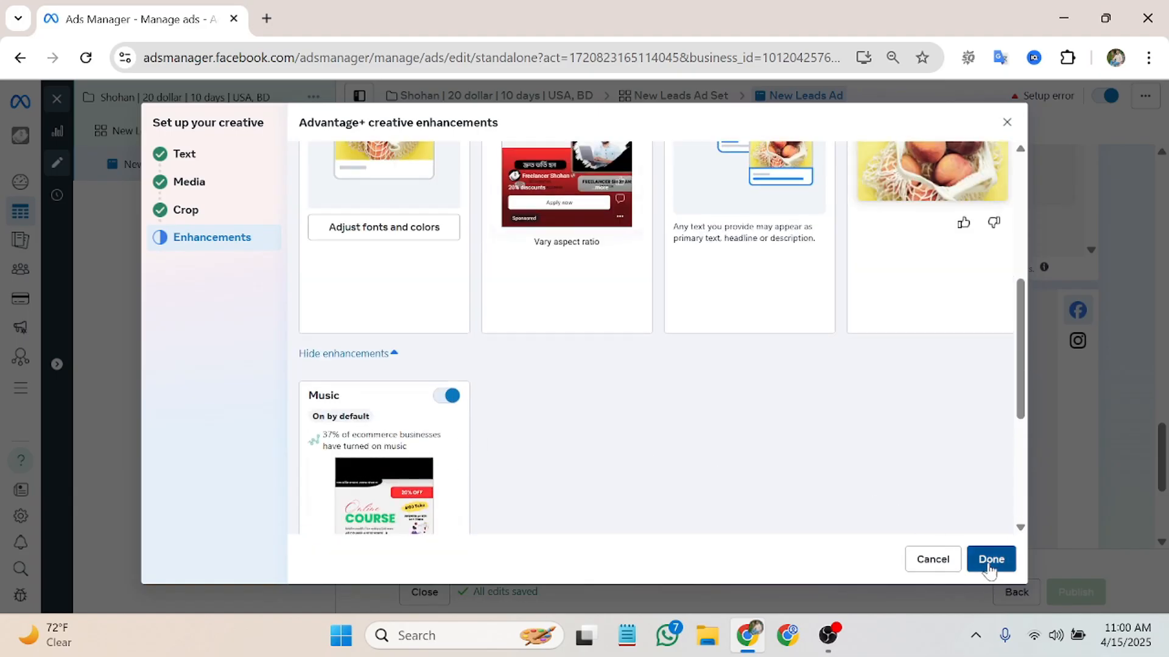
pyautogui.click(989, 561)
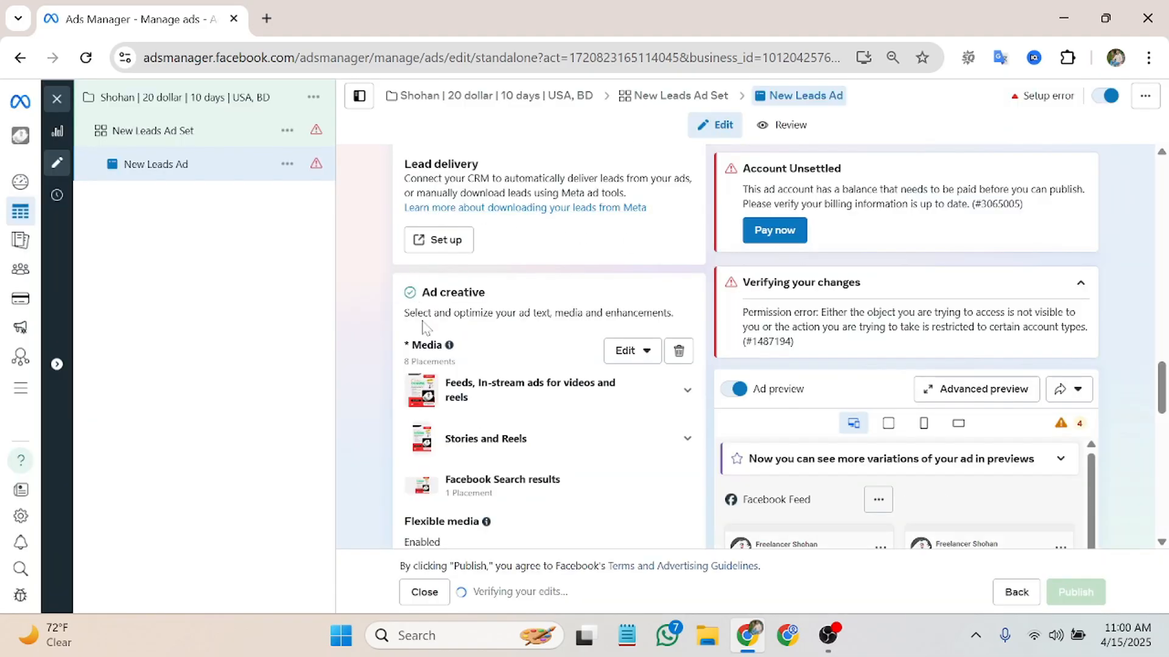
# Step: Append the test text "gggggggggggggggg" to the ad's description after "20% discounts"
pyautogui.scroll(-6, 548, 347)
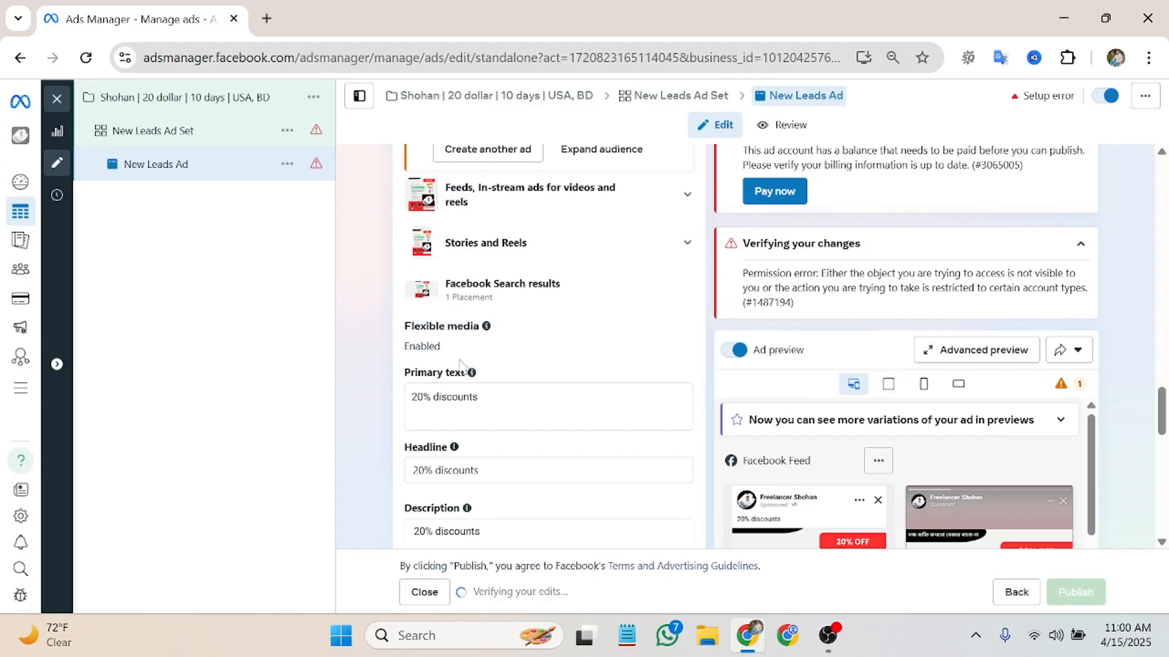
pyautogui.scroll(-2, 483, 359)
pyautogui.scroll(-5, 786, 408)
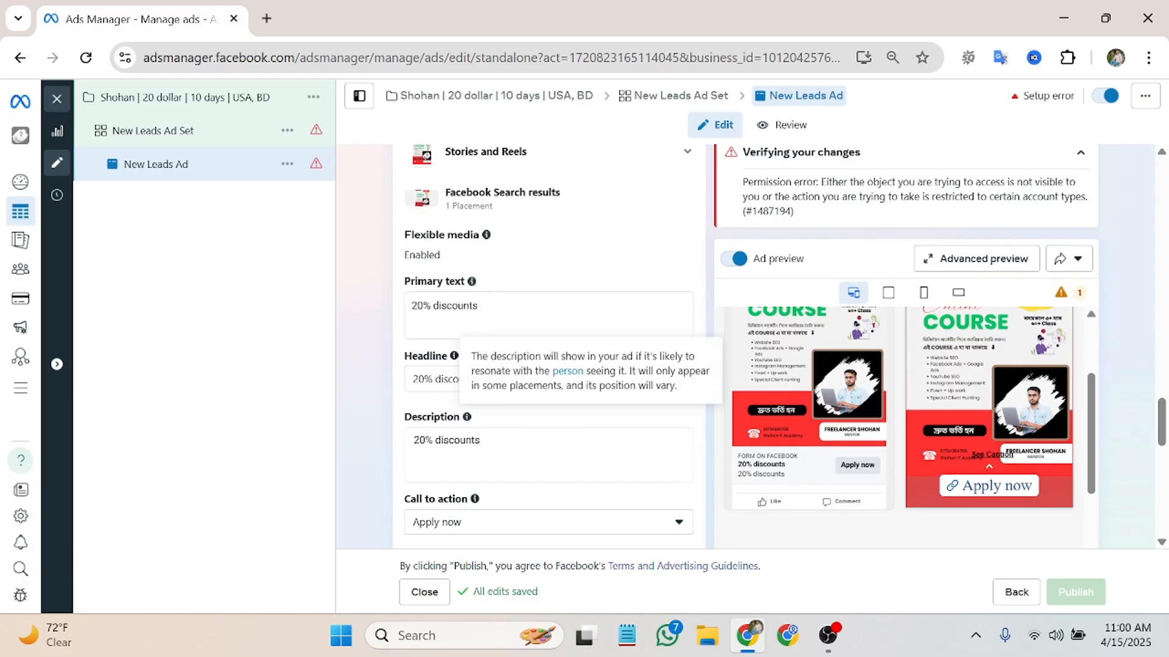
pyautogui.click(484, 441)
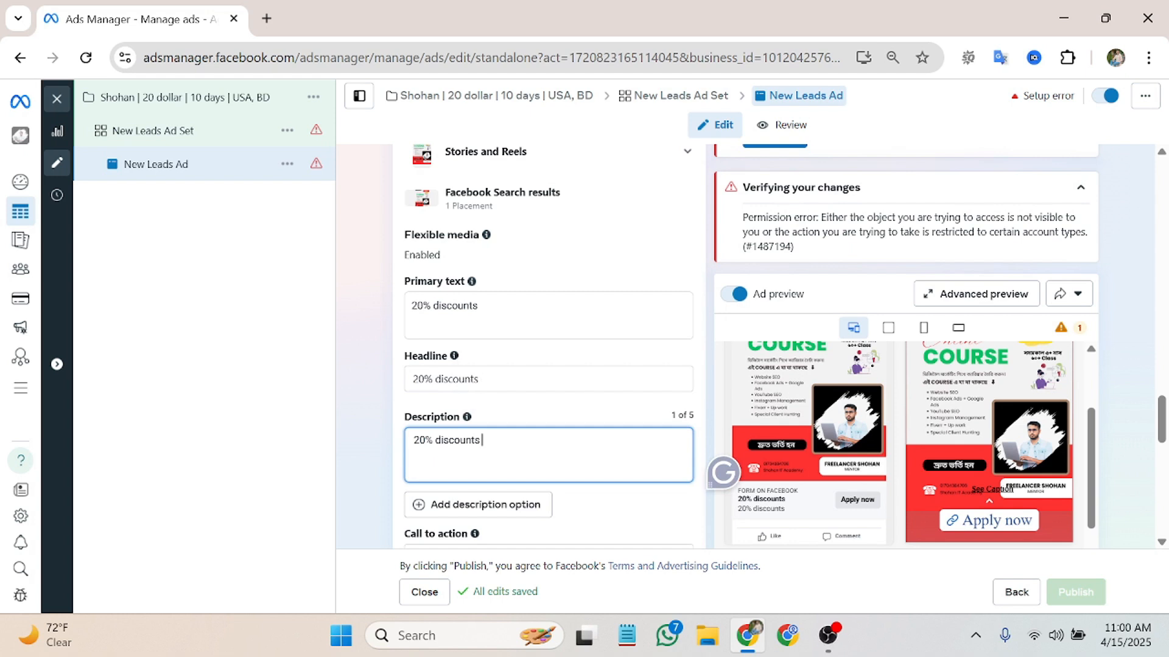
pyautogui.write('gggggggggggggggg')
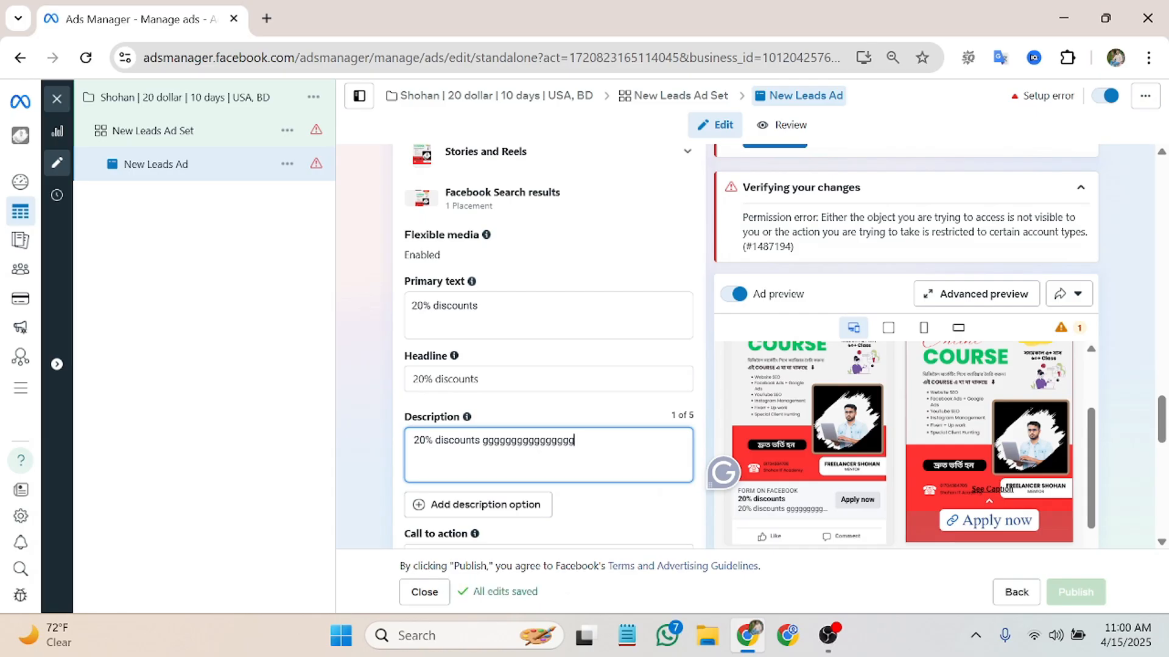
# Step: Append the test text "ffffff" to the ad's headline and check where the headline and description appear in the ad preview
pyautogui.click(496, 378)
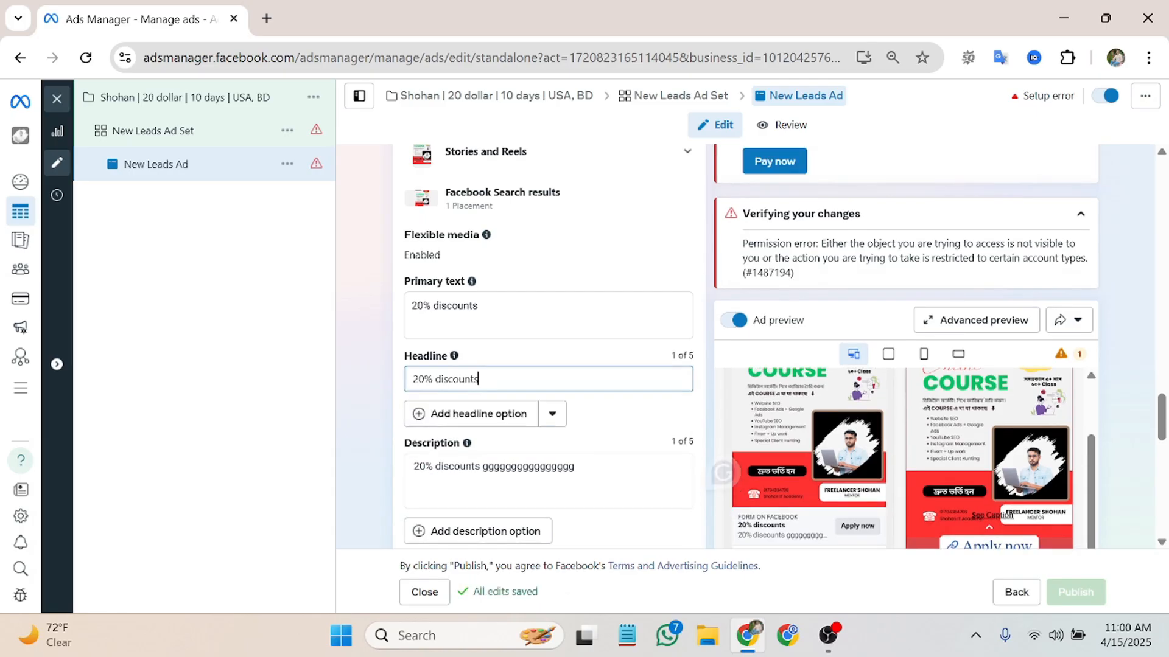
pyautogui.write('ffffff')
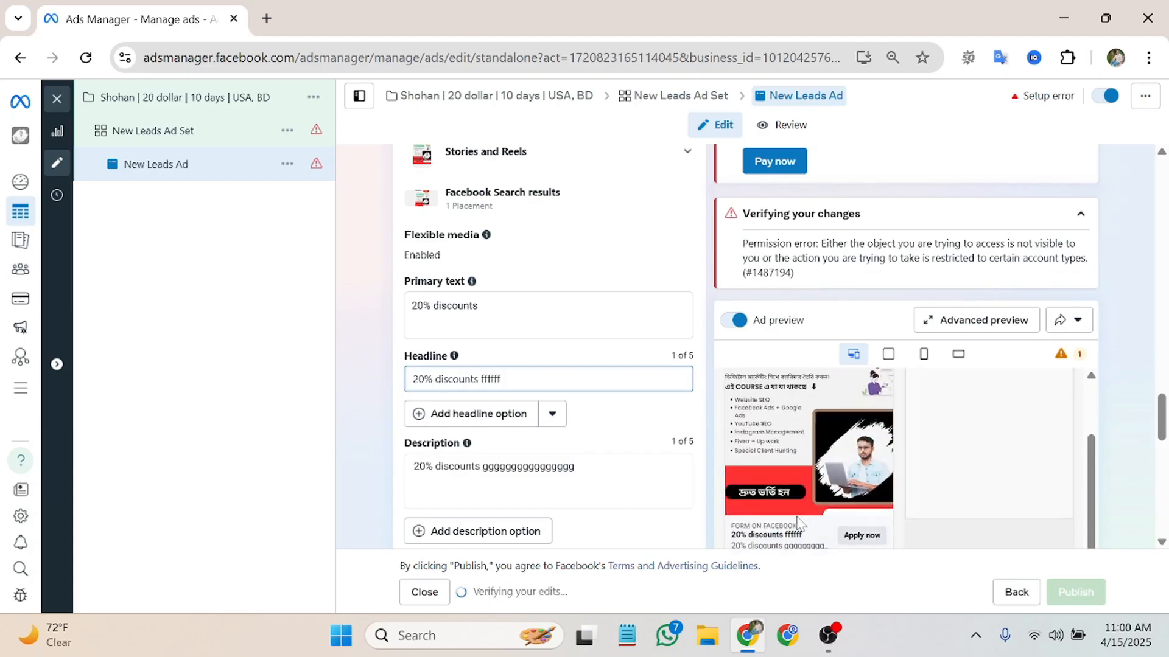
pyautogui.scroll(1, 785, 518)
pyautogui.scroll(3, 651, 478)
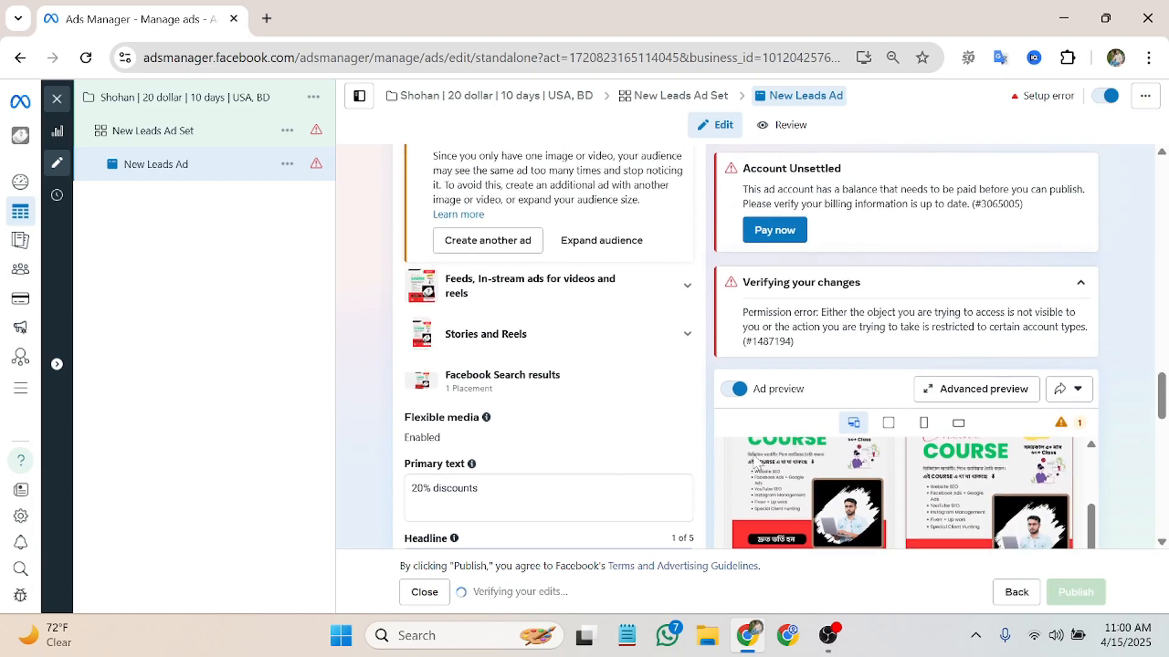
pyautogui.scroll(-3, 548, 462)
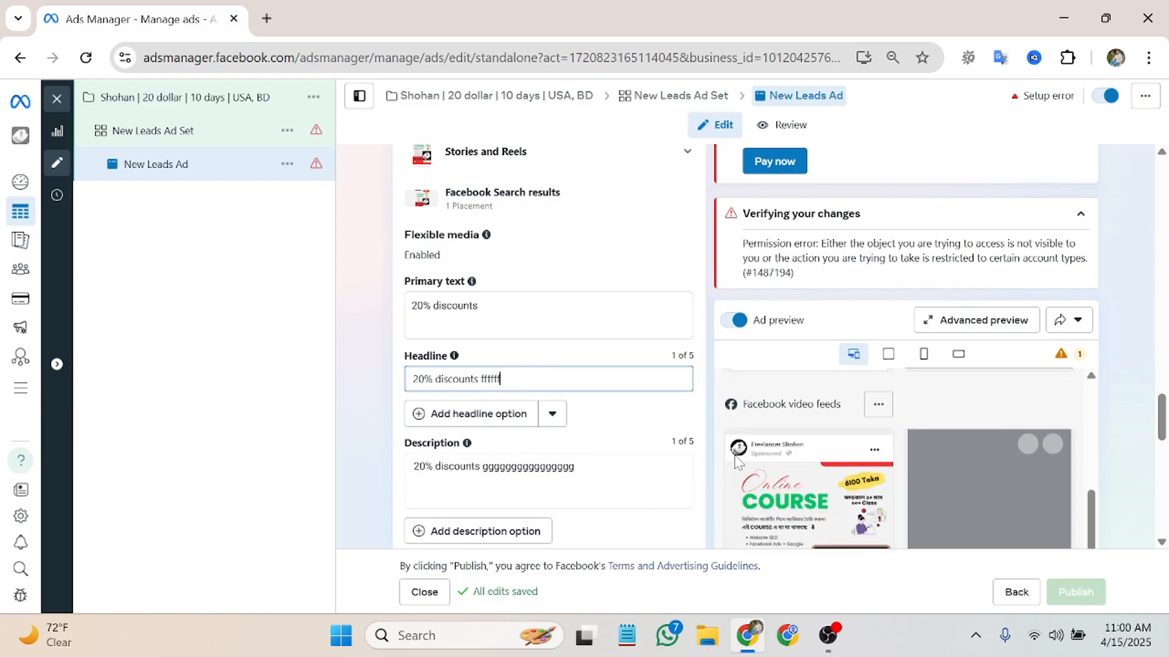
pyautogui.scroll(-5, 745, 473)
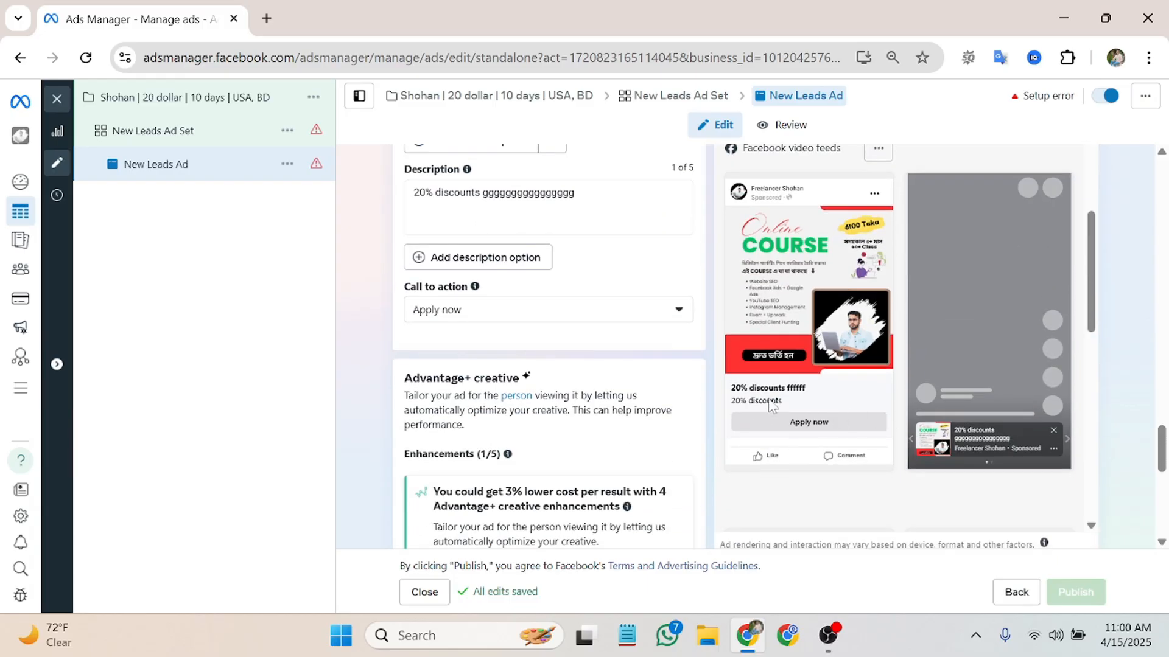
pyautogui.scroll(2, 772, 406)
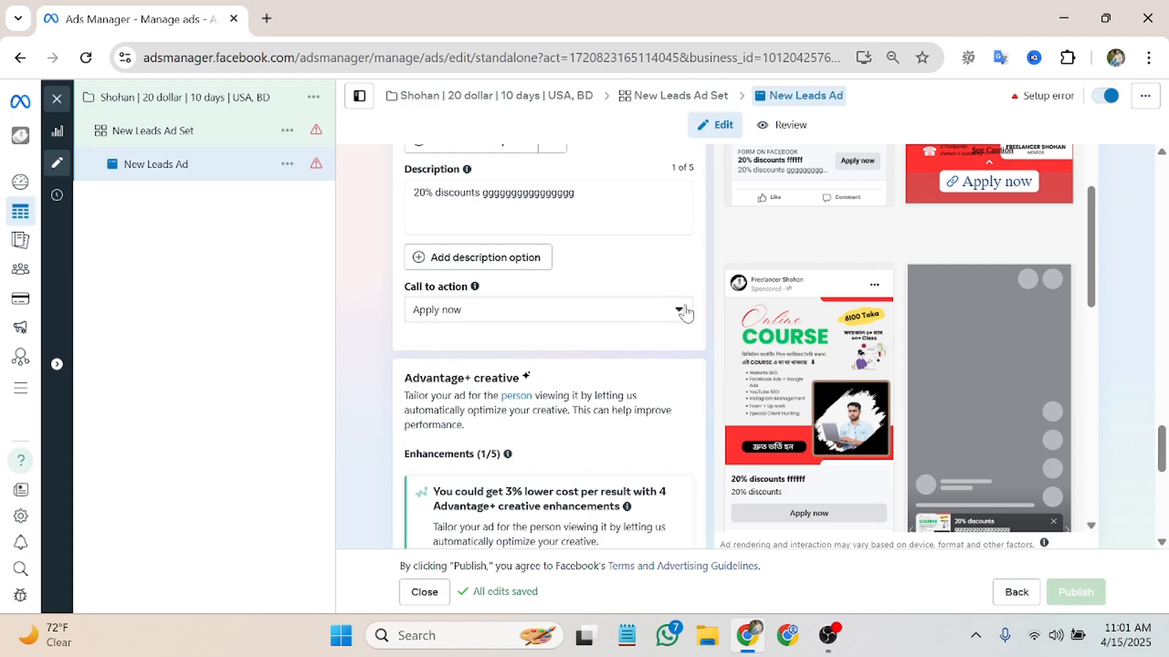
# Step: Try "Get offer" and "Learn more" as the ad's call to action and compare them in the preview
pyautogui.click(598, 313)
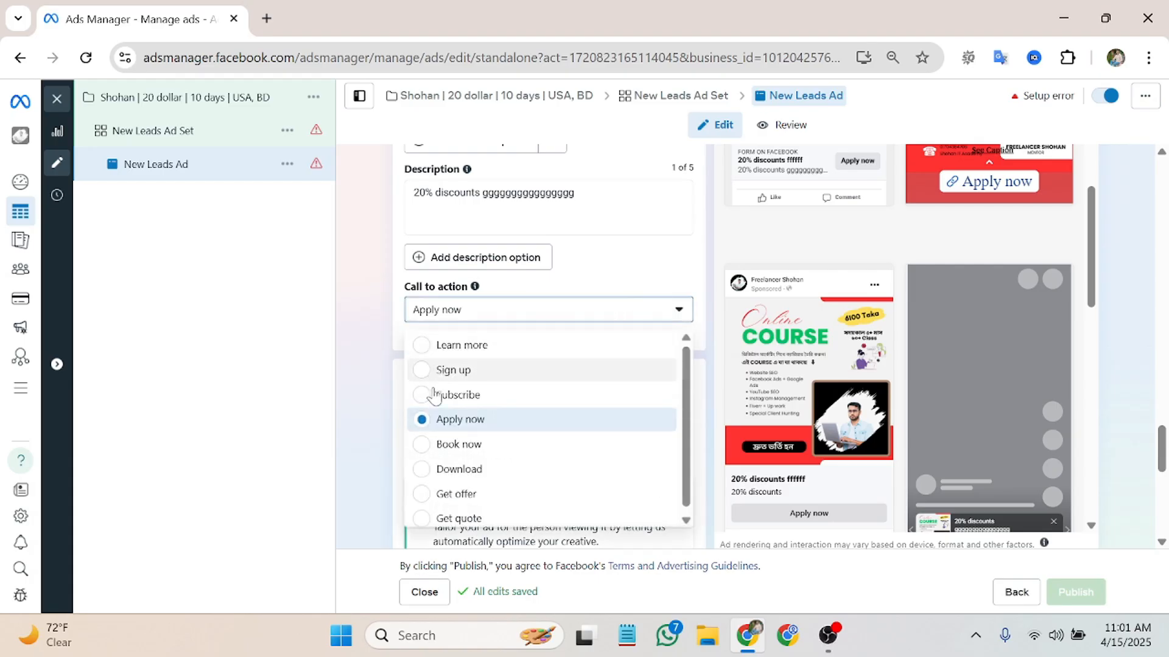
pyautogui.click(522, 493)
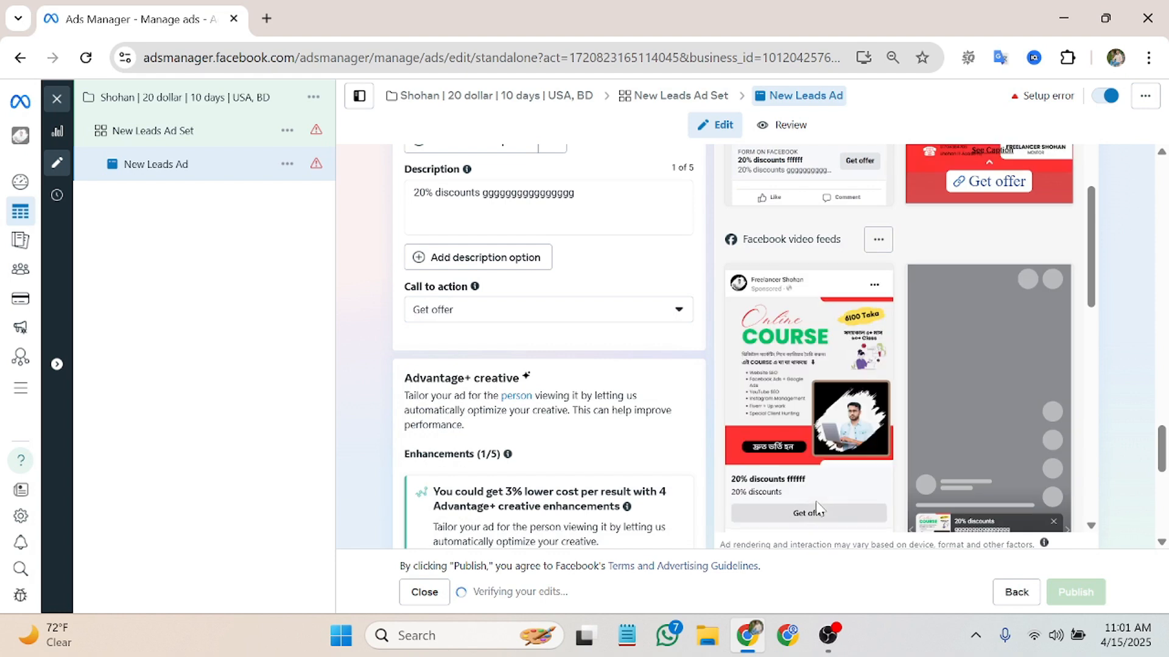
pyautogui.click(542, 313)
pyautogui.click(428, 346)
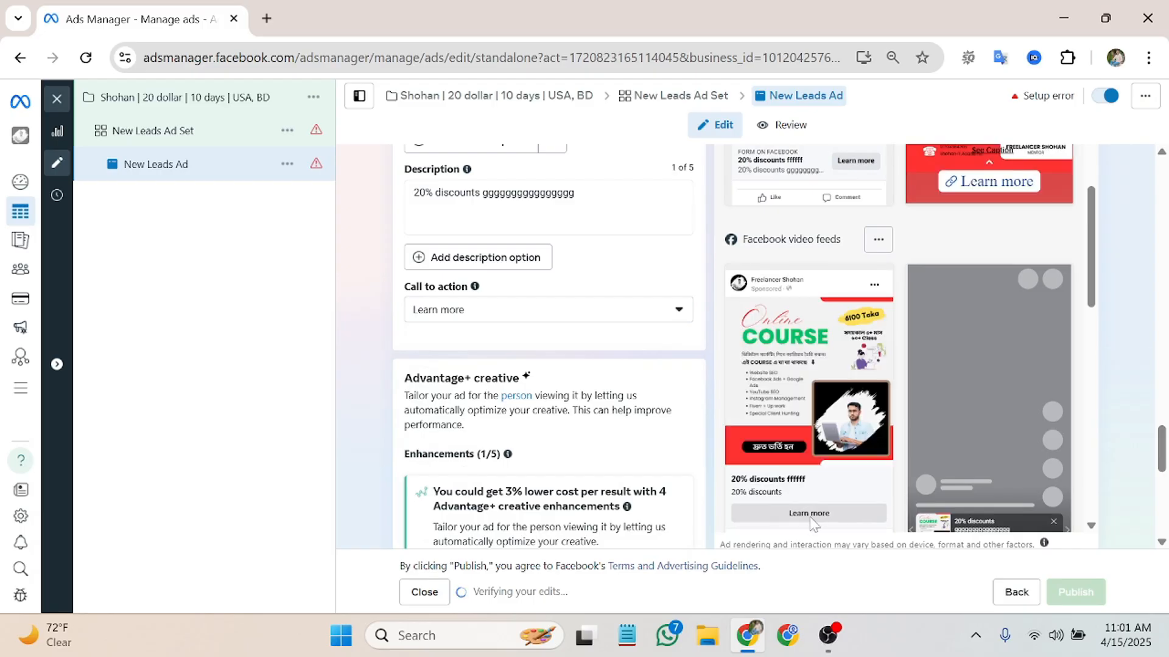
# Step: Set the ad's call to action to "Get offer" and check it in the ad preview
pyautogui.click(556, 315)
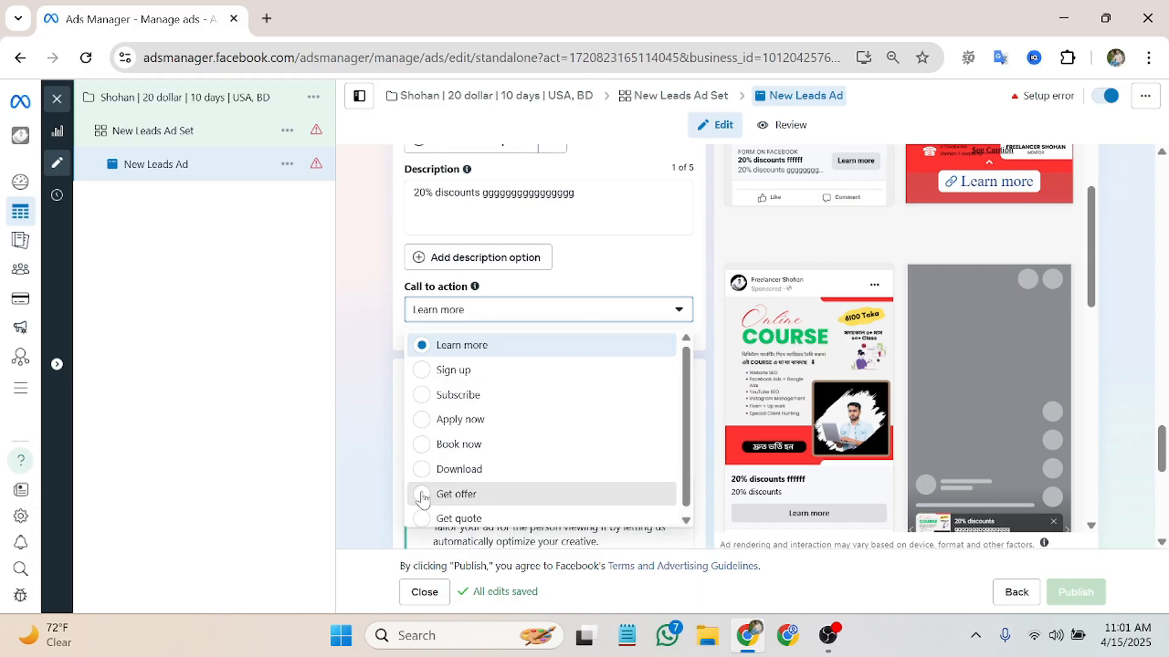
pyautogui.click(457, 494)
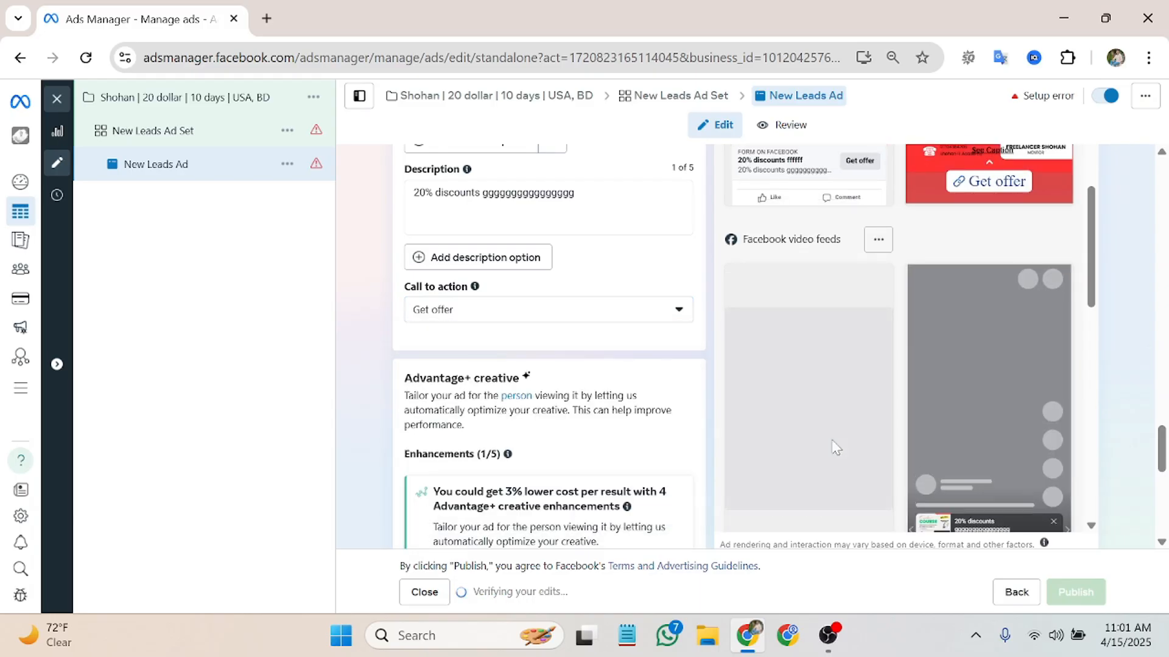
pyautogui.scroll(-3, 823, 487)
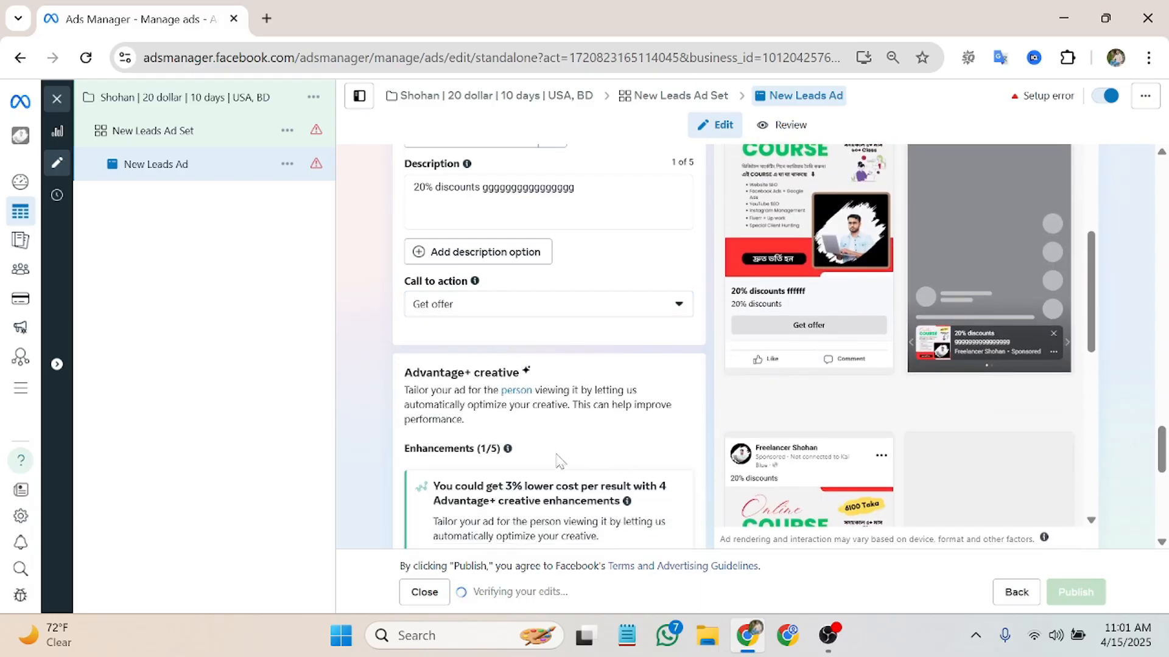
pyautogui.scroll(-8, 556, 461)
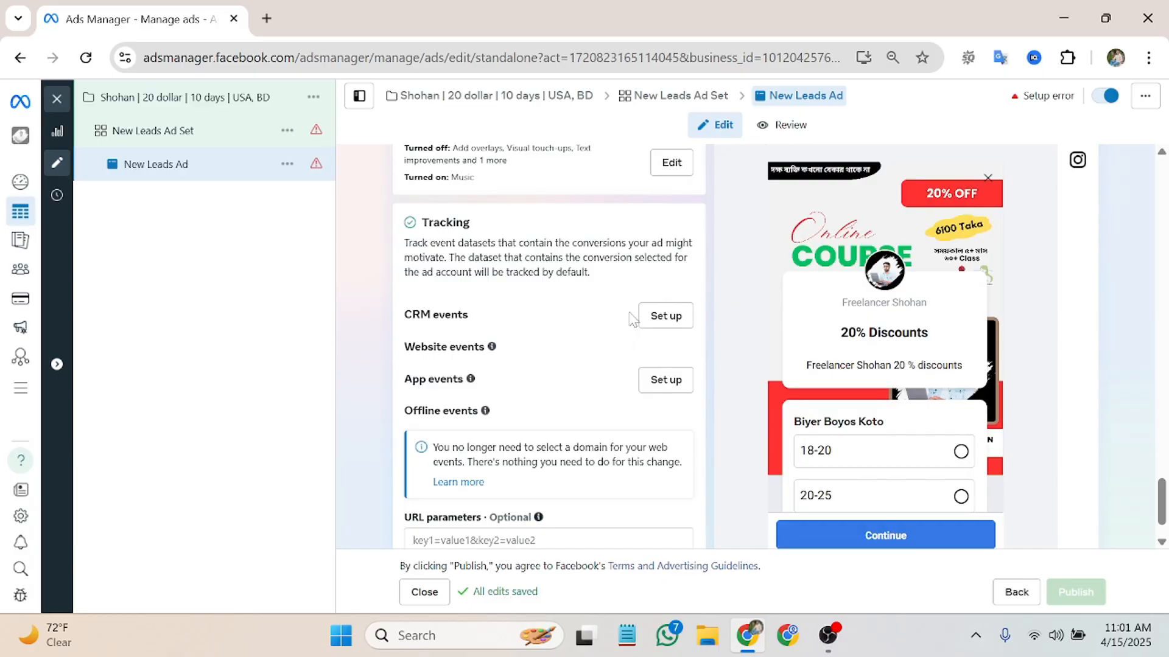
# Step: Review the ad's tracking settings and the lead form preview's question options, and check whether the ad can be published
pyautogui.scroll(-1, 633, 320)
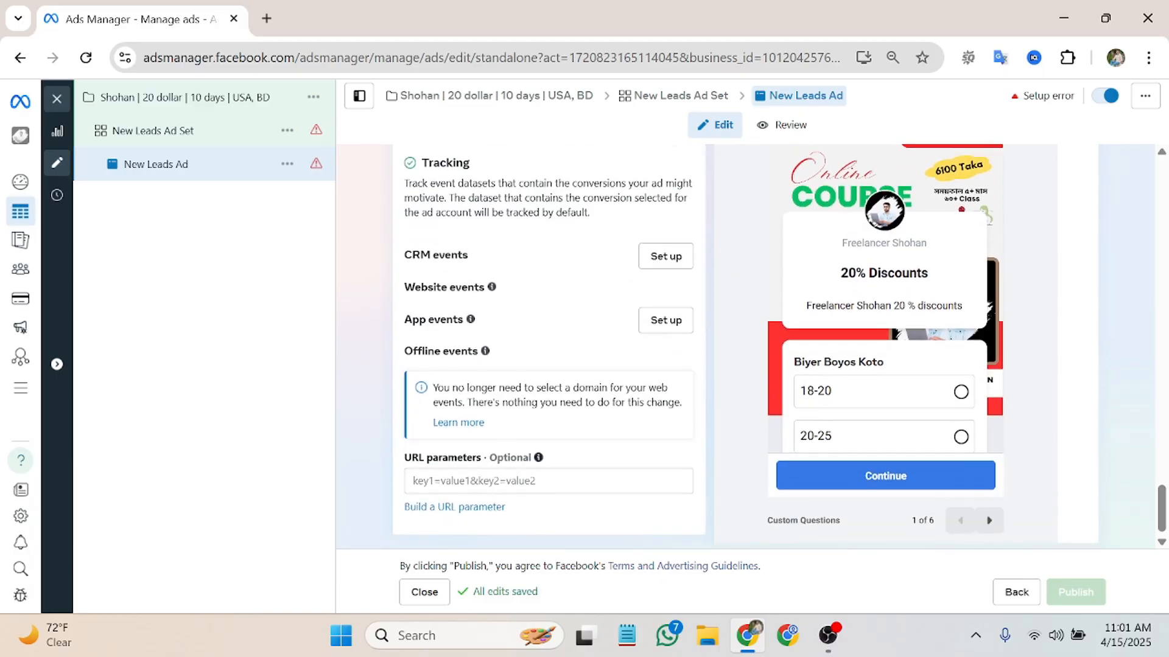
pyautogui.scroll(2, 928, 380)
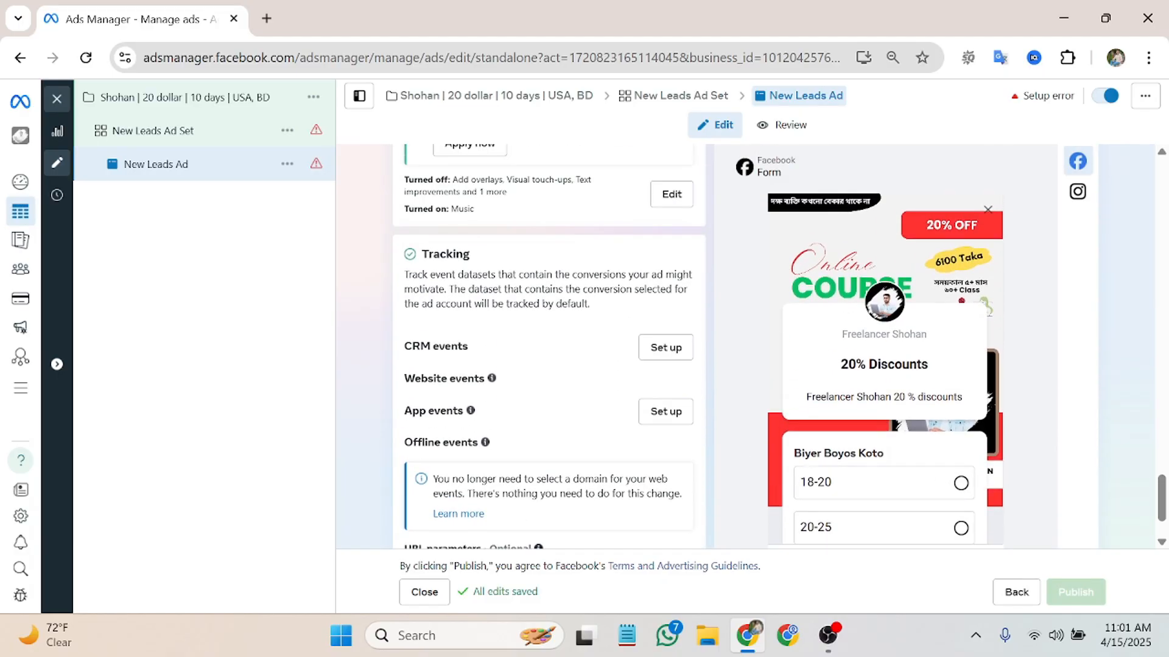
pyautogui.scroll(-2, 940, 366)
pyautogui.scroll(-1, 860, 452)
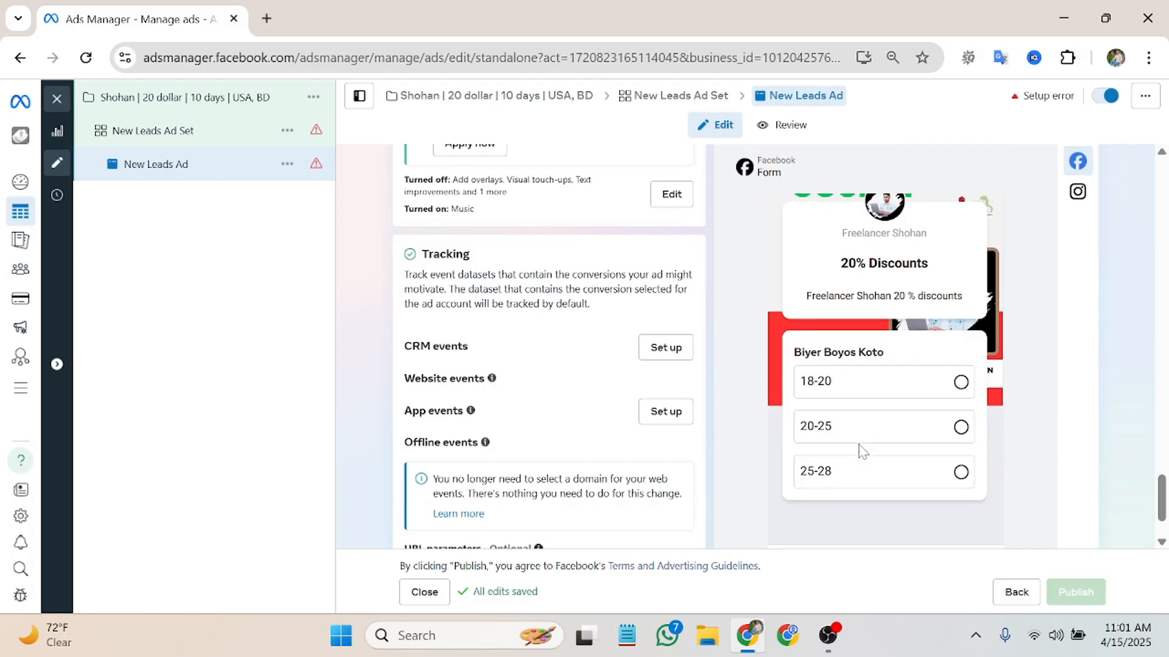
pyautogui.scroll(2, 947, 430)
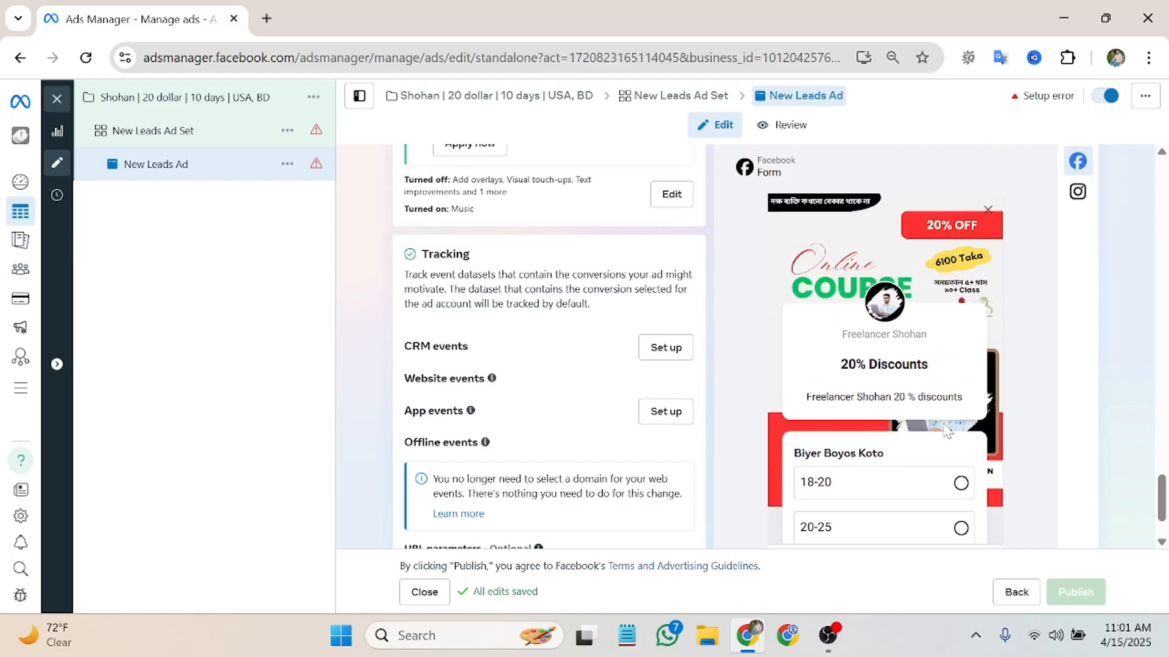
pyautogui.scroll(-2, 942, 313)
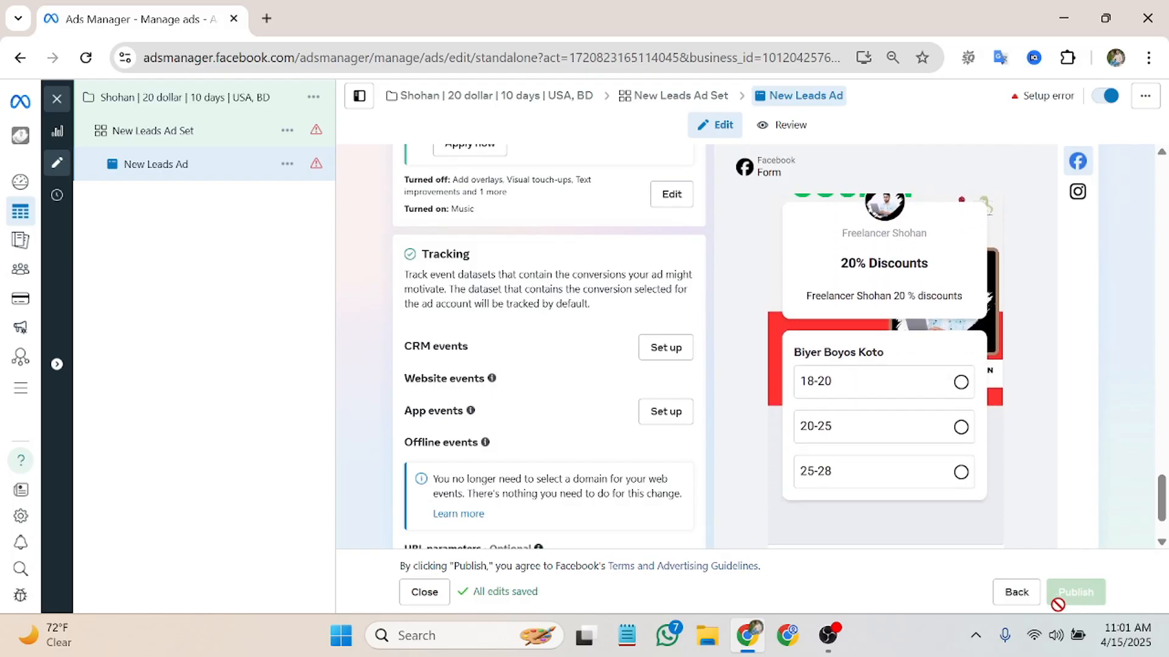
pyautogui.moveTo(1071, 600)
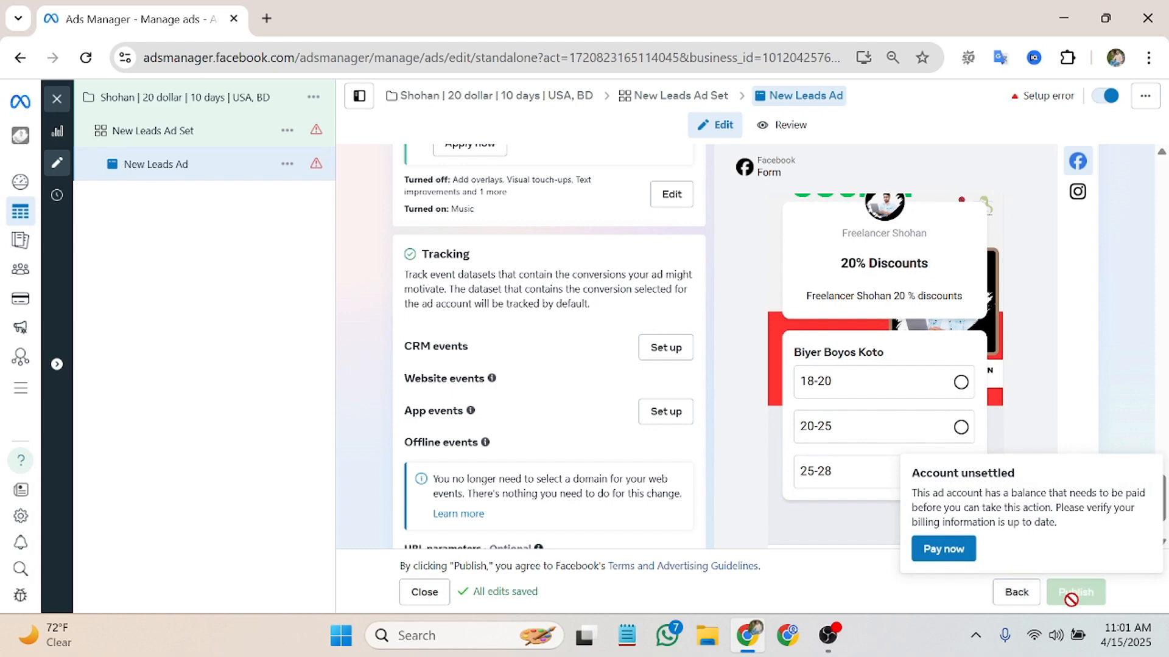